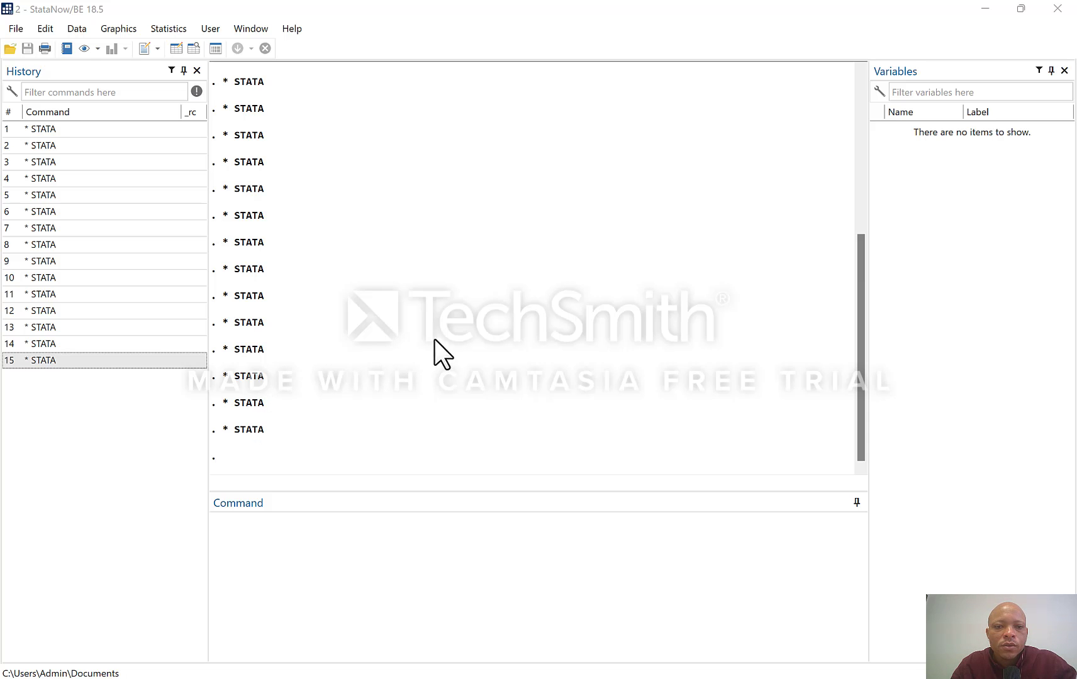
# - Run the comment line "* STATA" as a command
pyautogui.scroll(1, 454, 309)
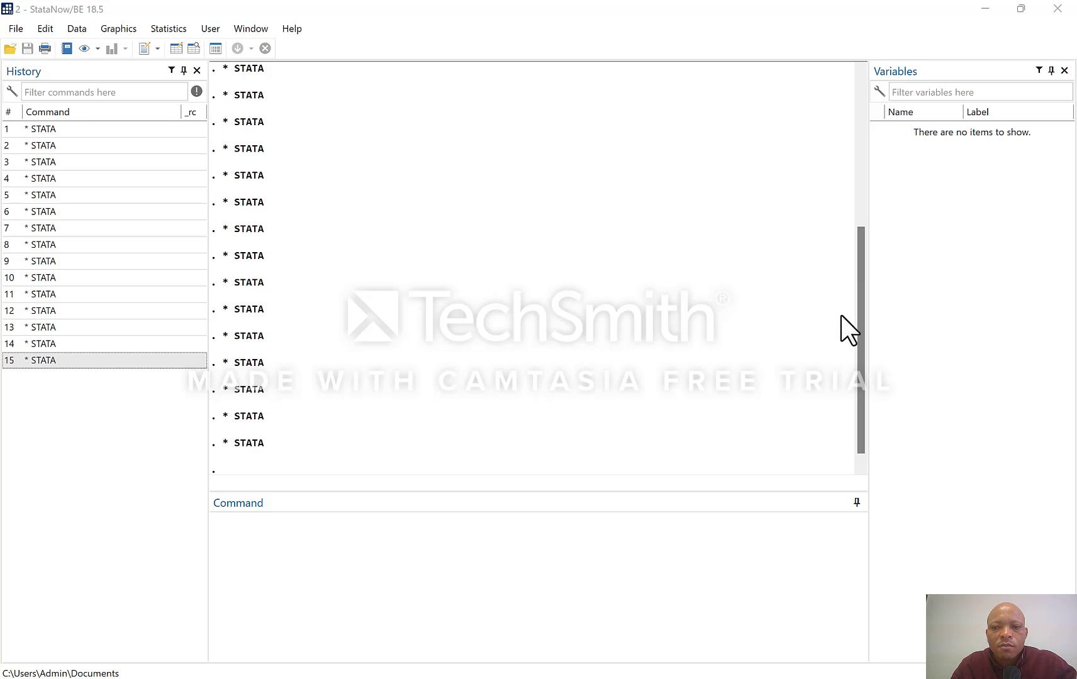
pyautogui.moveTo(860, 323); pyautogui.dragTo(860, 354)
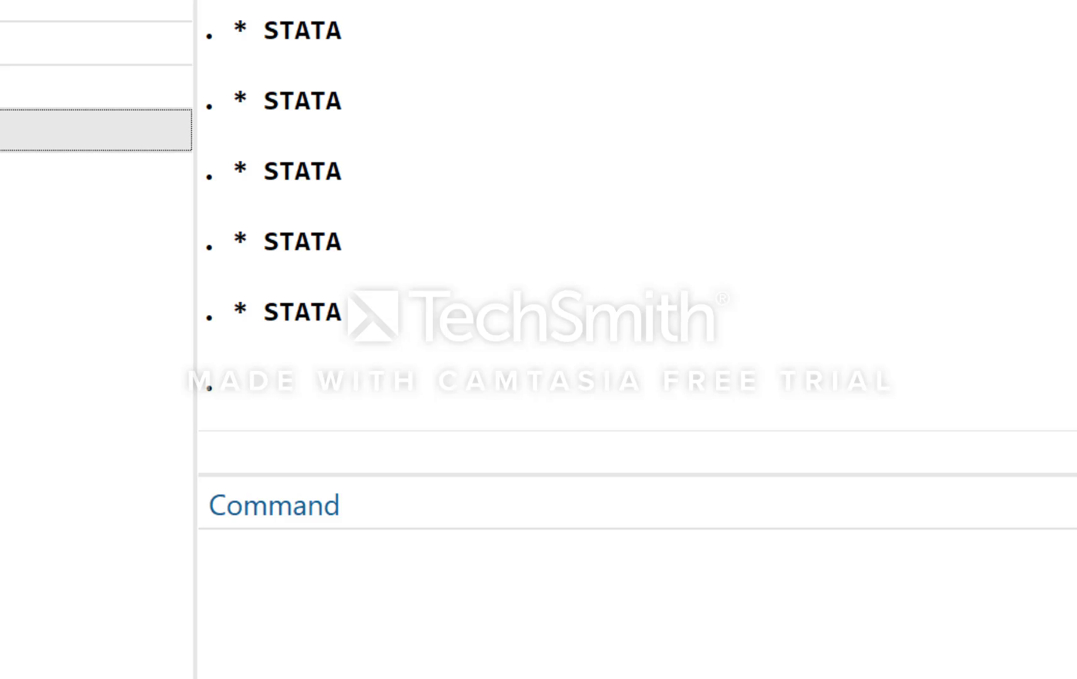
pyautogui.click(382, 625)
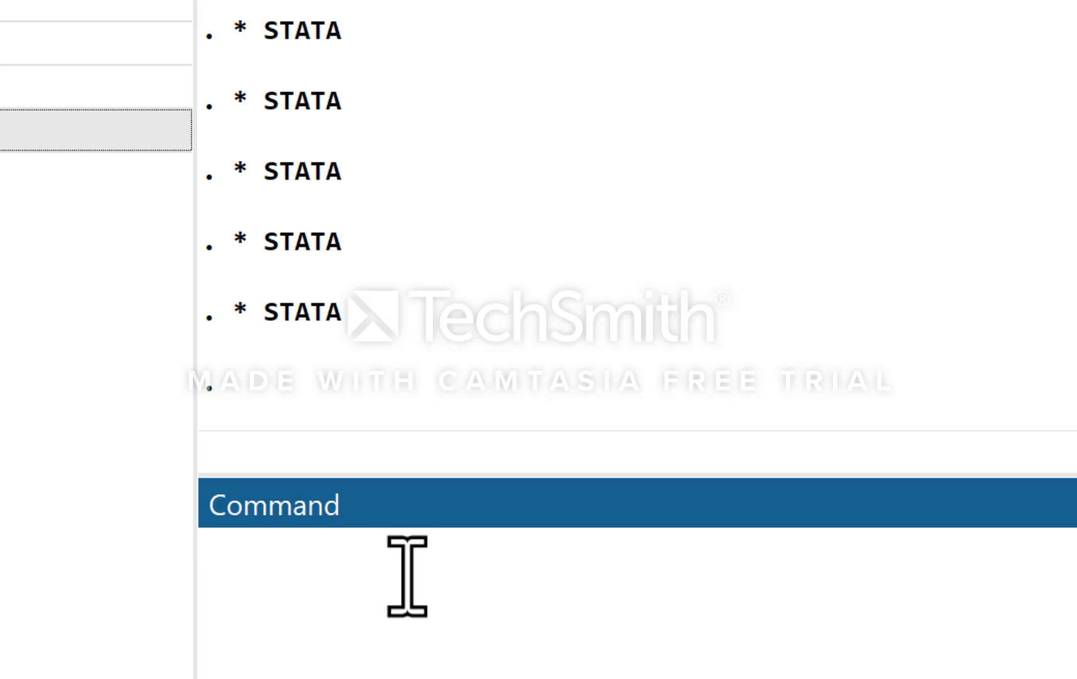
pyautogui.write('* STATA')
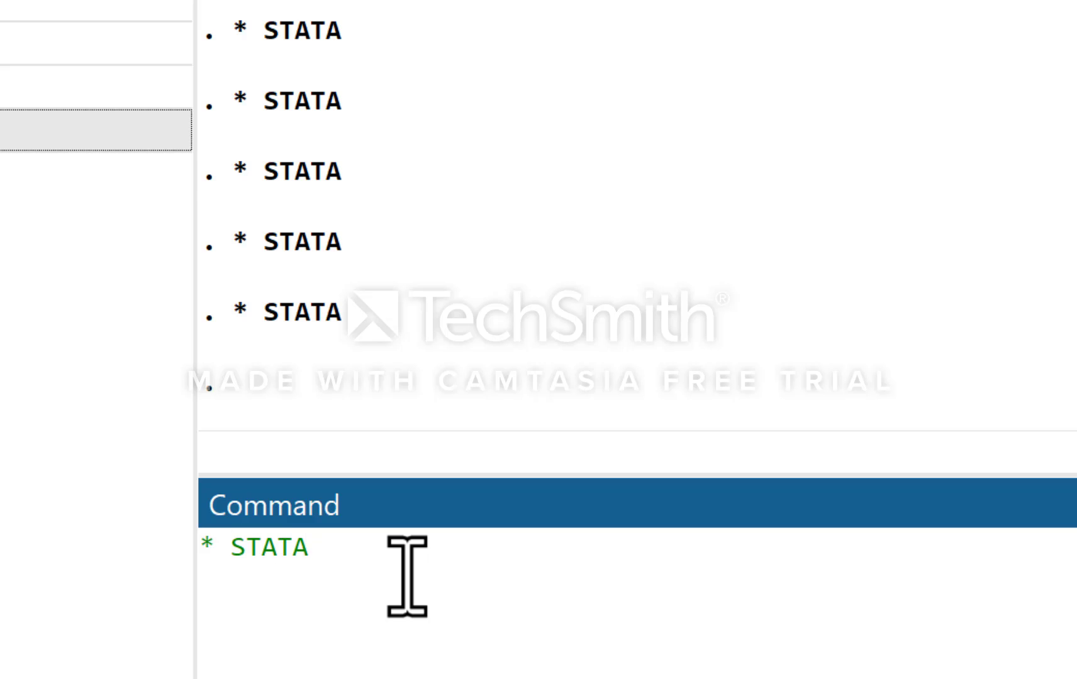
pyautogui.press('Return')
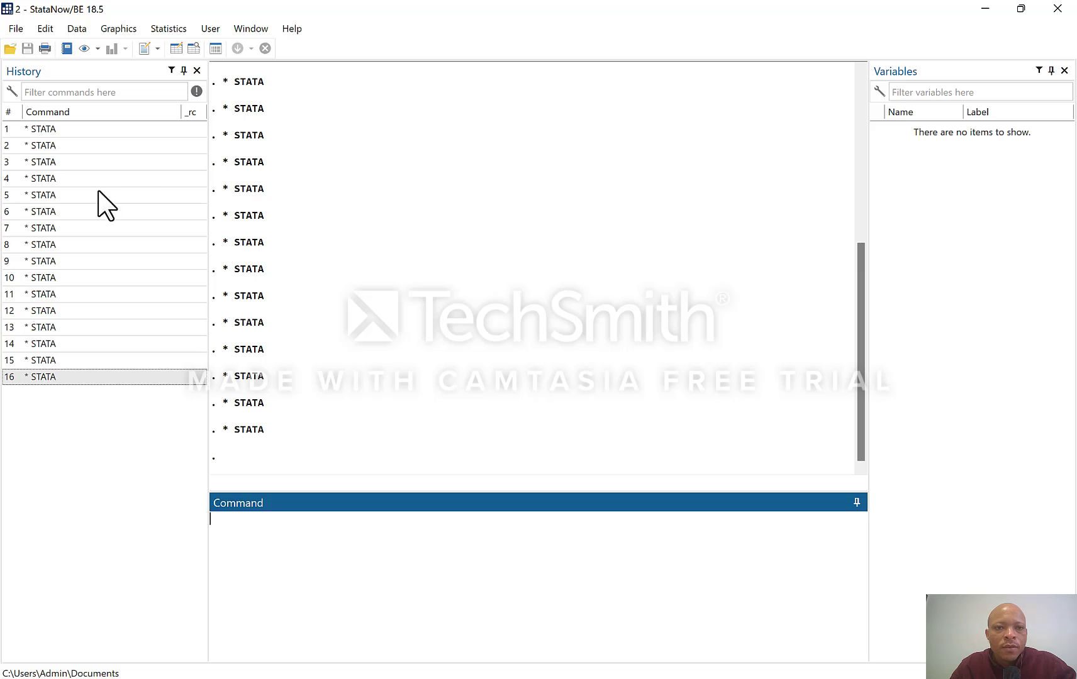
# - Close the History pane and restore it to the layout
pyautogui.click(196, 71)
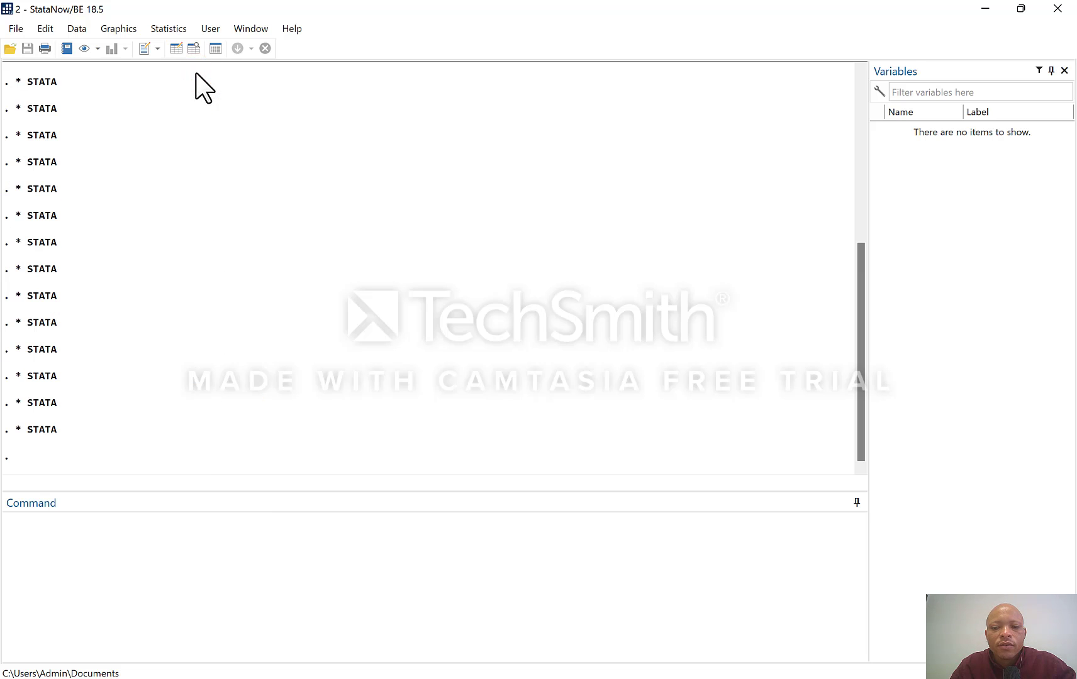
pyautogui.click(247, 26)
pyautogui.click(270, 81)
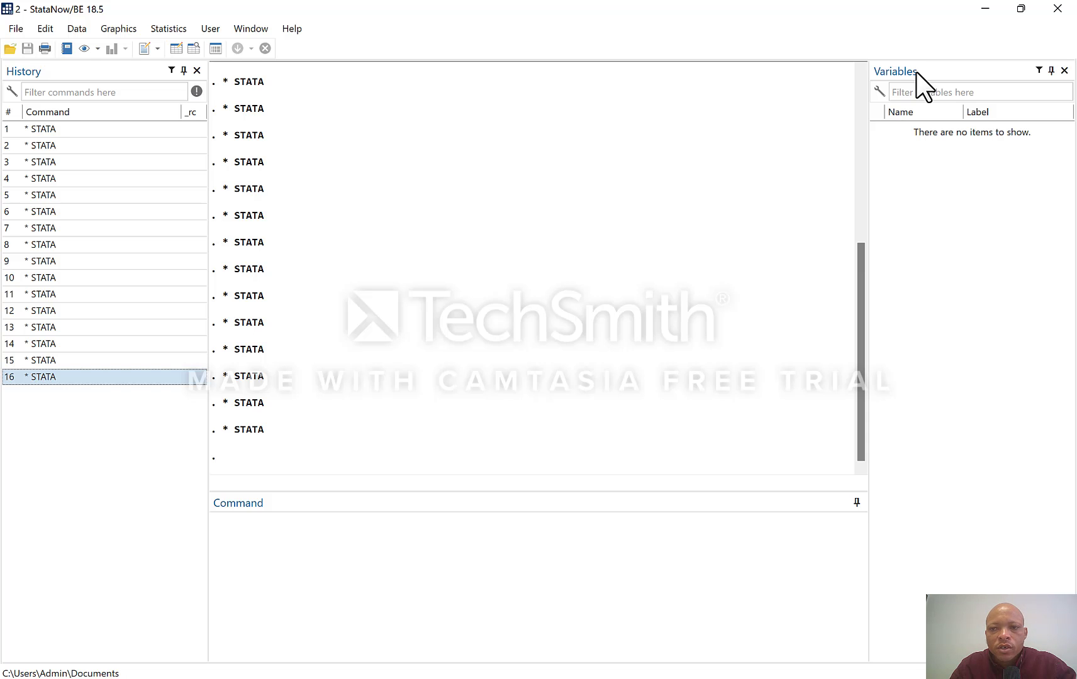
# - Close the Variables pane and bring it back into the layout
pyautogui.click(1064, 70)
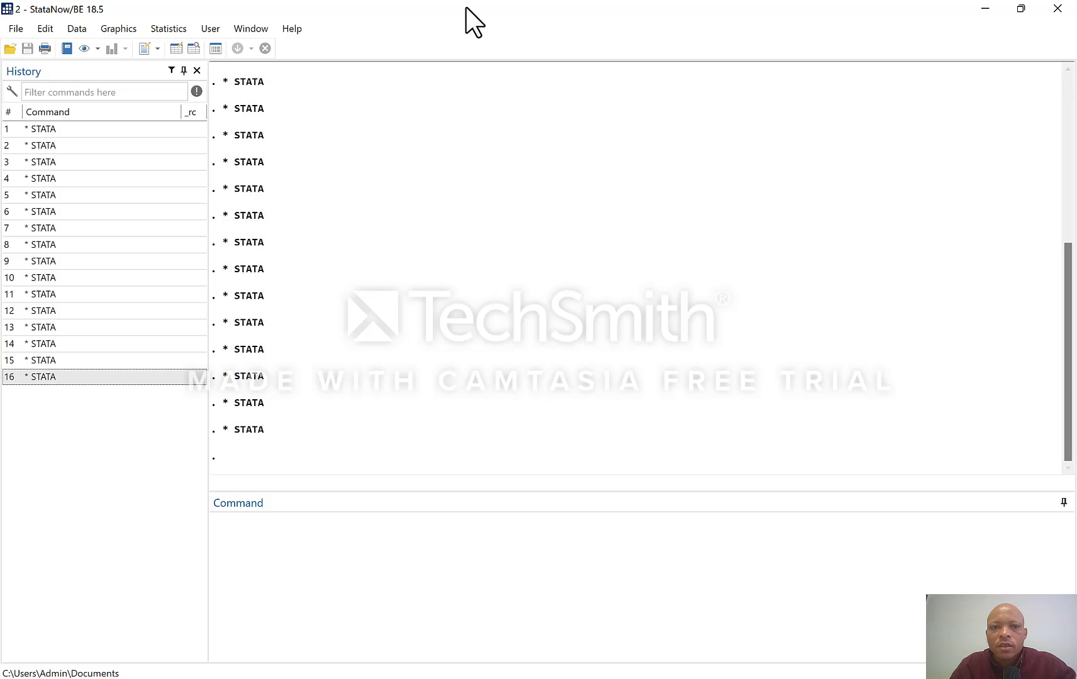
pyautogui.click(250, 31)
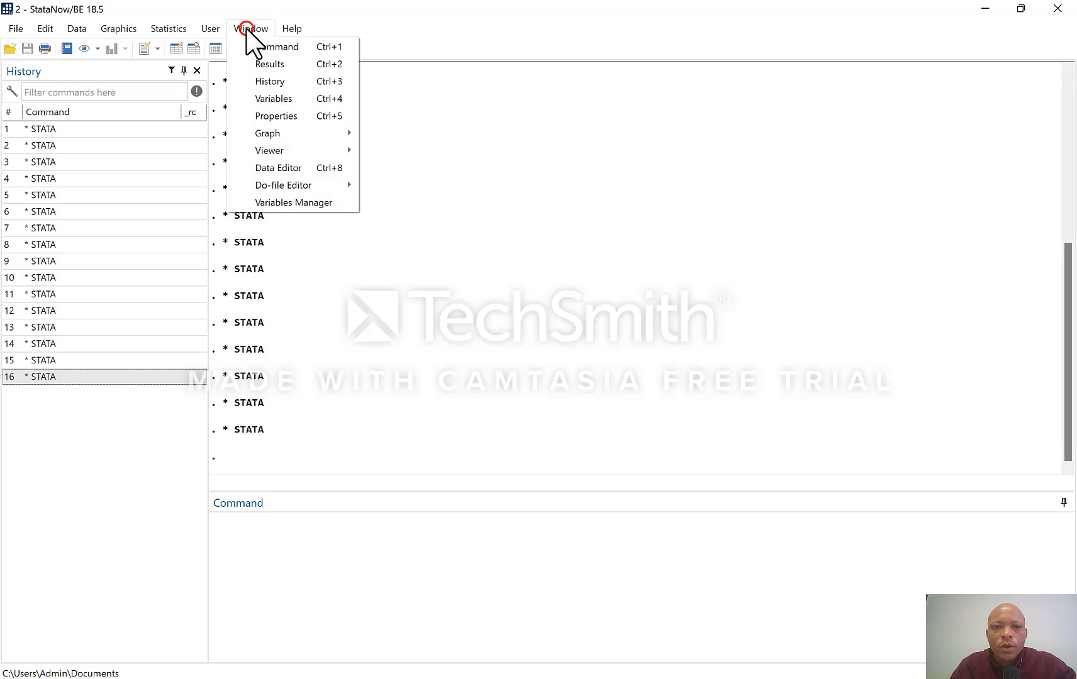
pyautogui.click(294, 99)
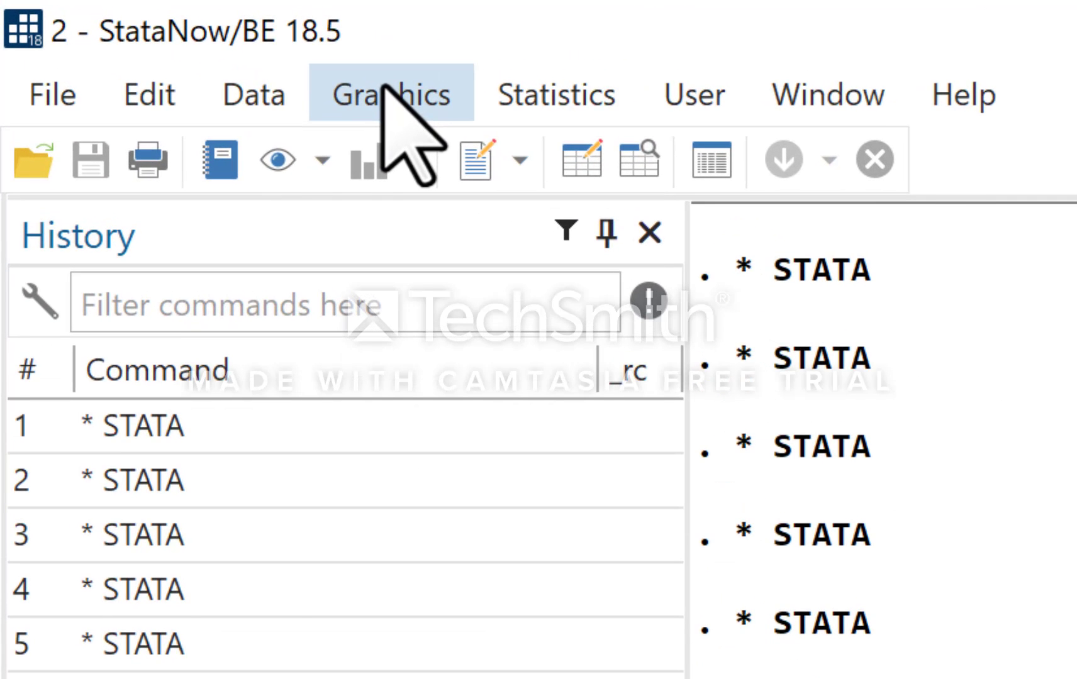
pyautogui.click(381, 86)
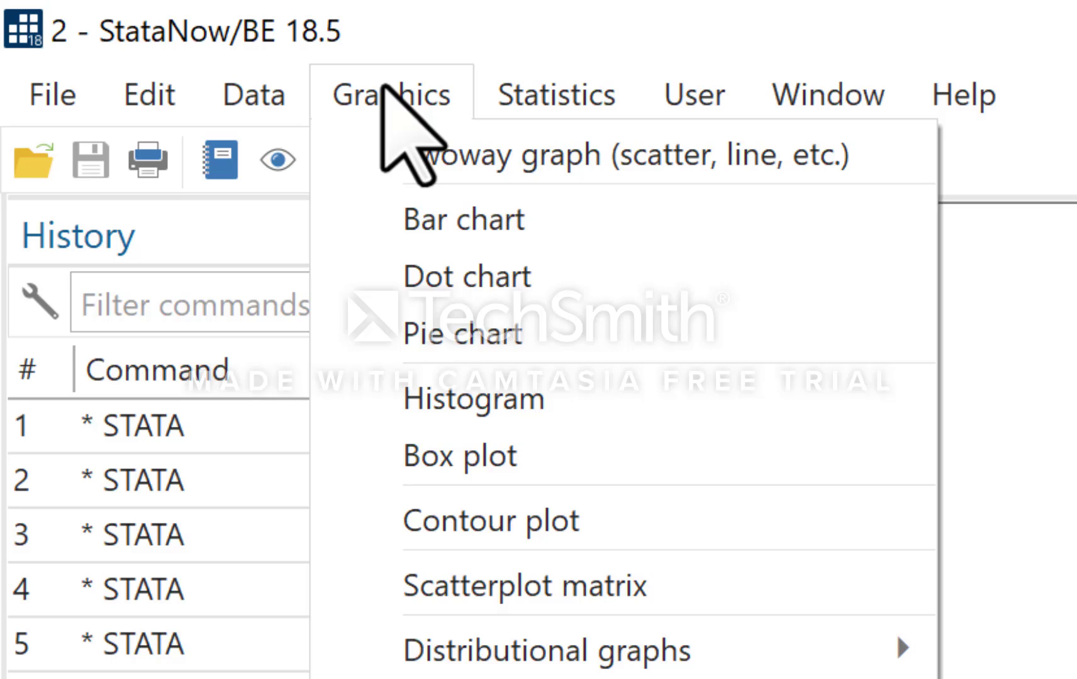
pyautogui.click(385, 88)
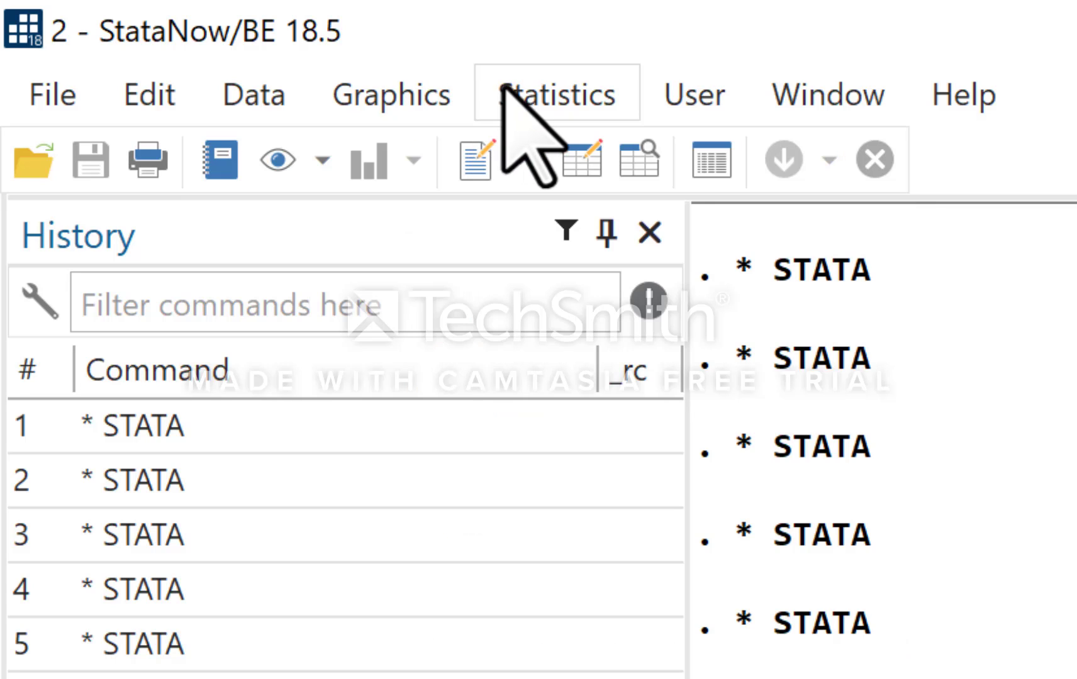
pyautogui.click(535, 91)
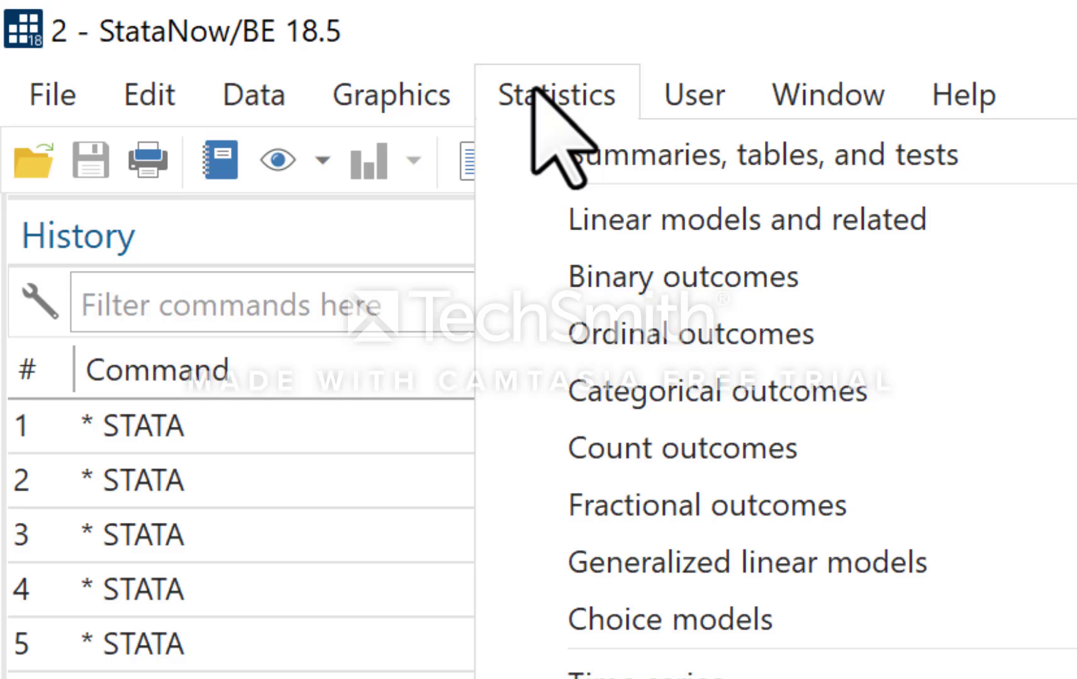
pyautogui.moveTo(794, 100)
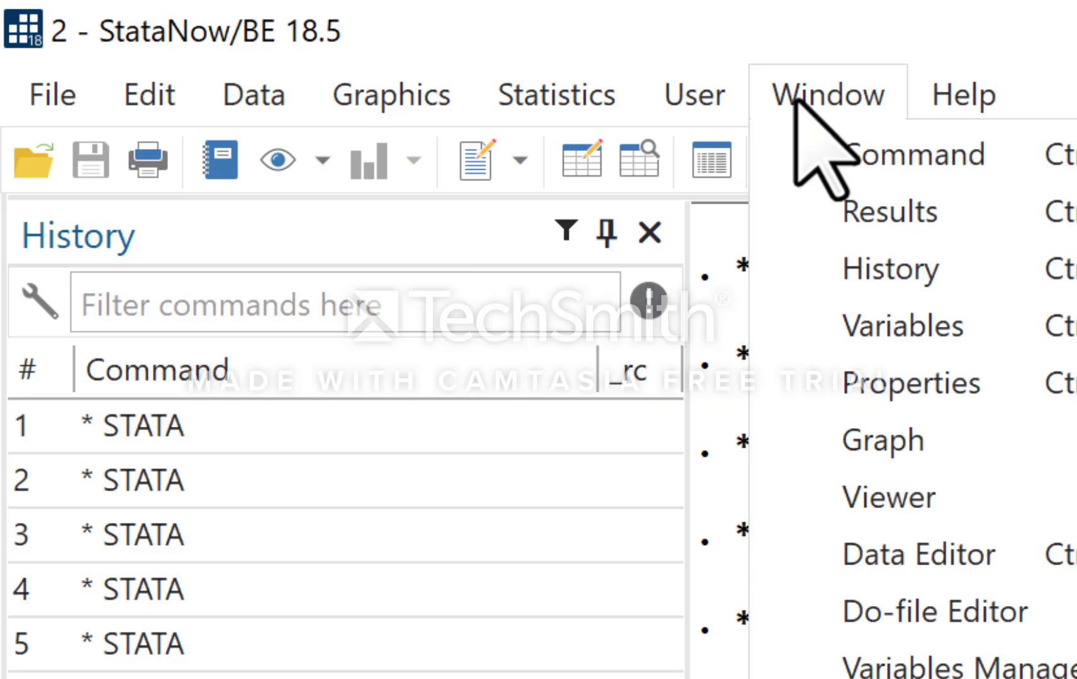
pyautogui.moveTo(922, 101)
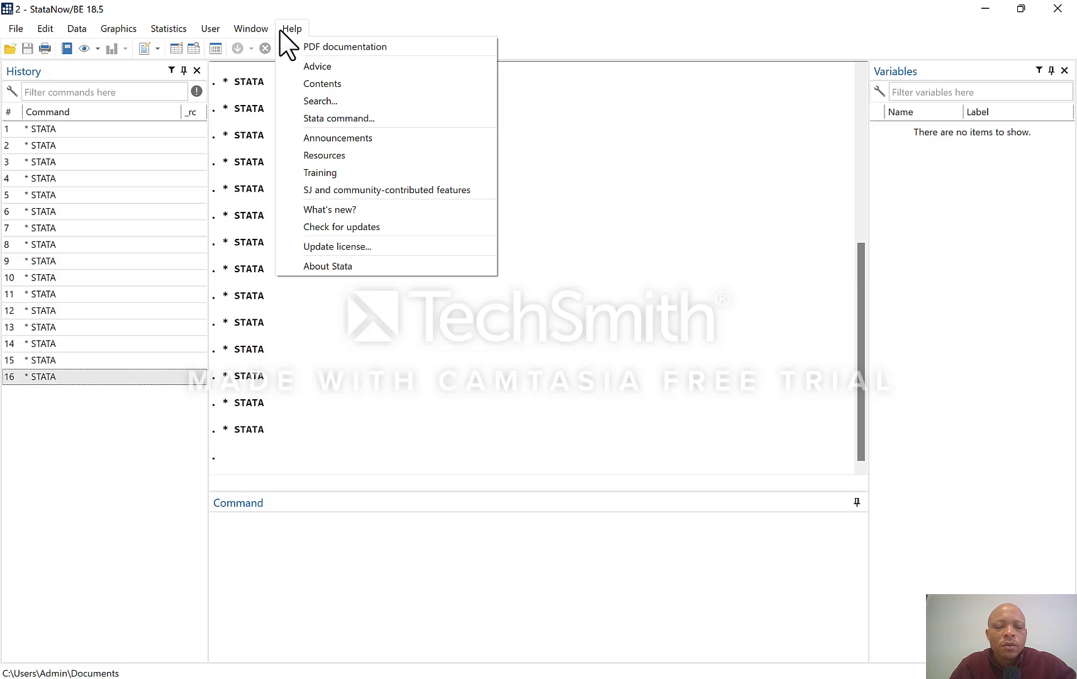
pyautogui.moveTo(45, 28)
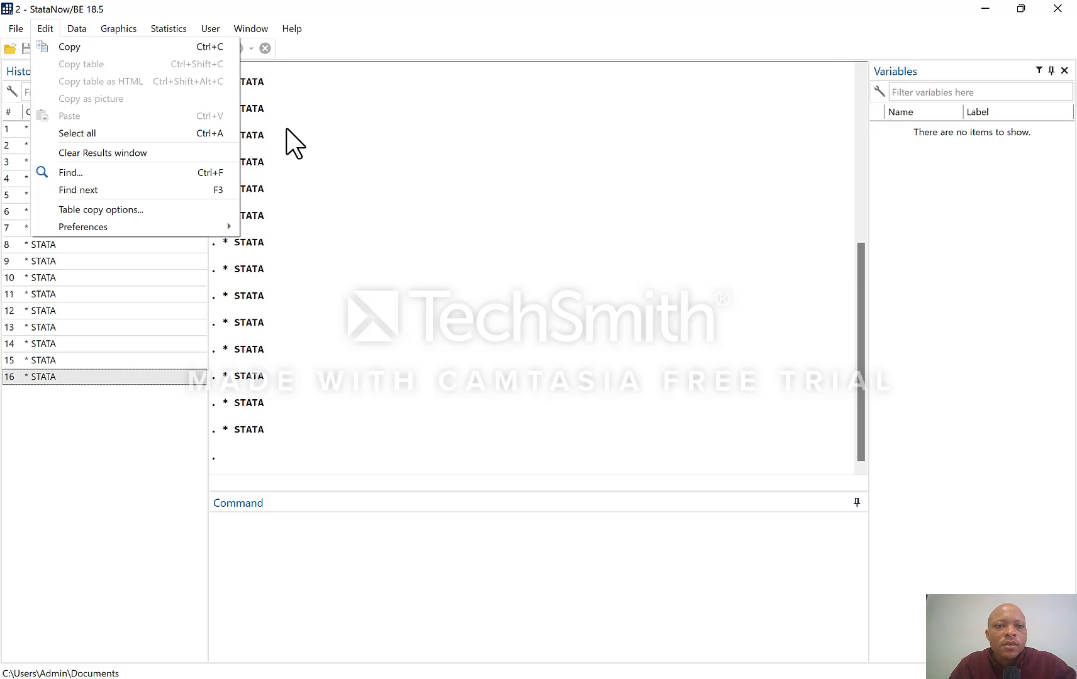
pyautogui.click(181, 436)
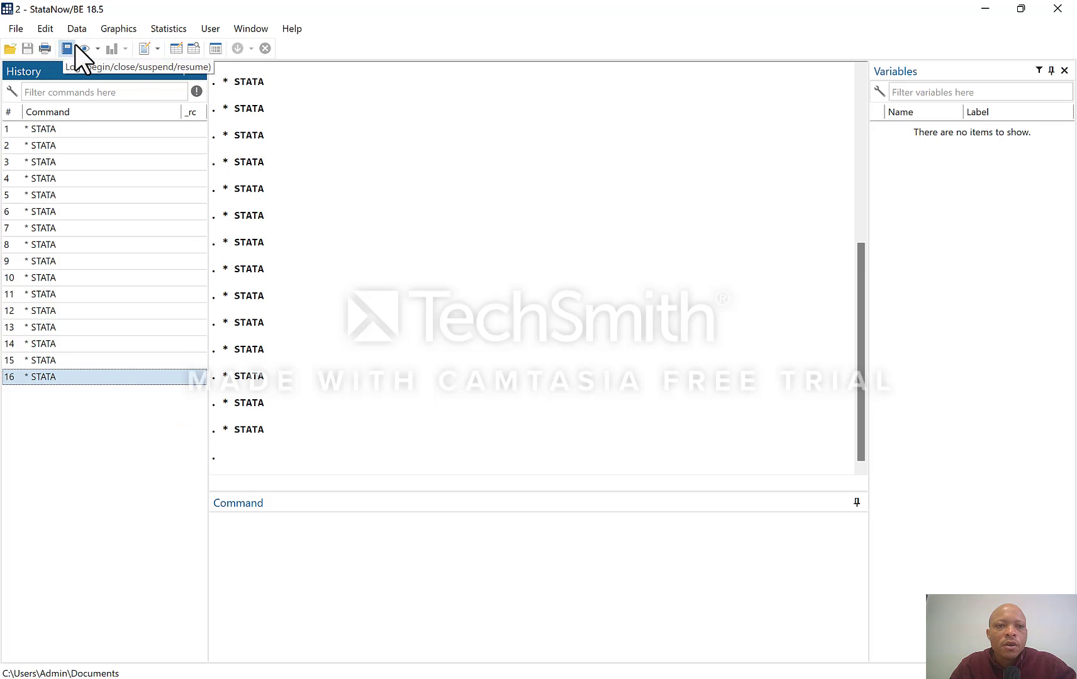
# - Open a new do-file and write the comment "* STATA BASICS" on its first line
pyautogui.click(144, 48)
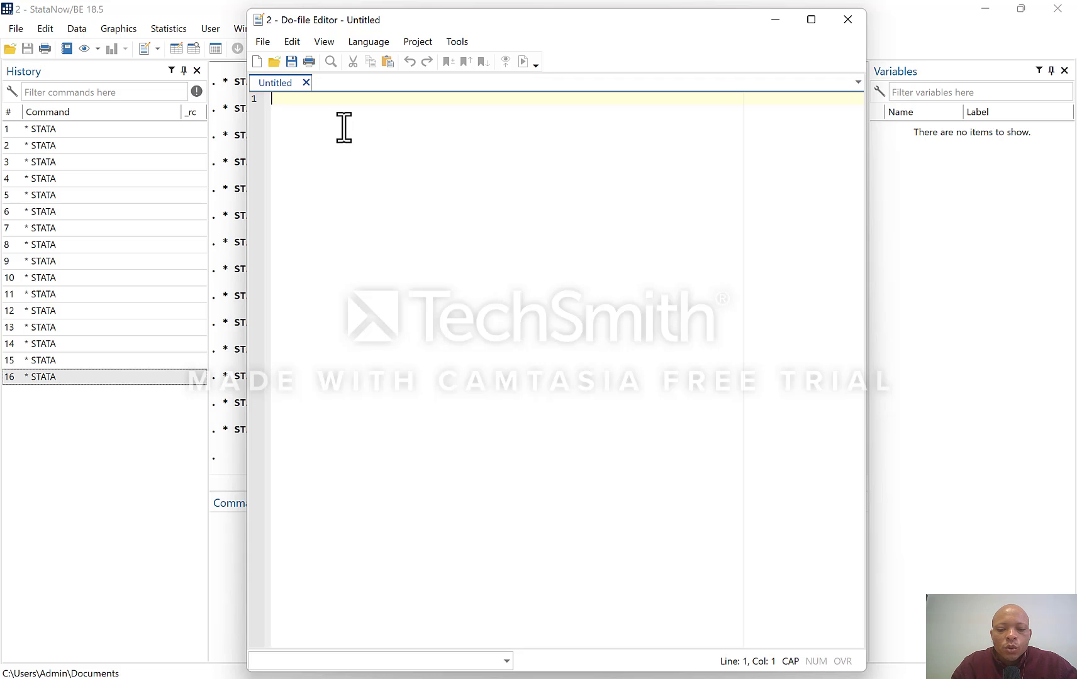
pyautogui.write('* ')
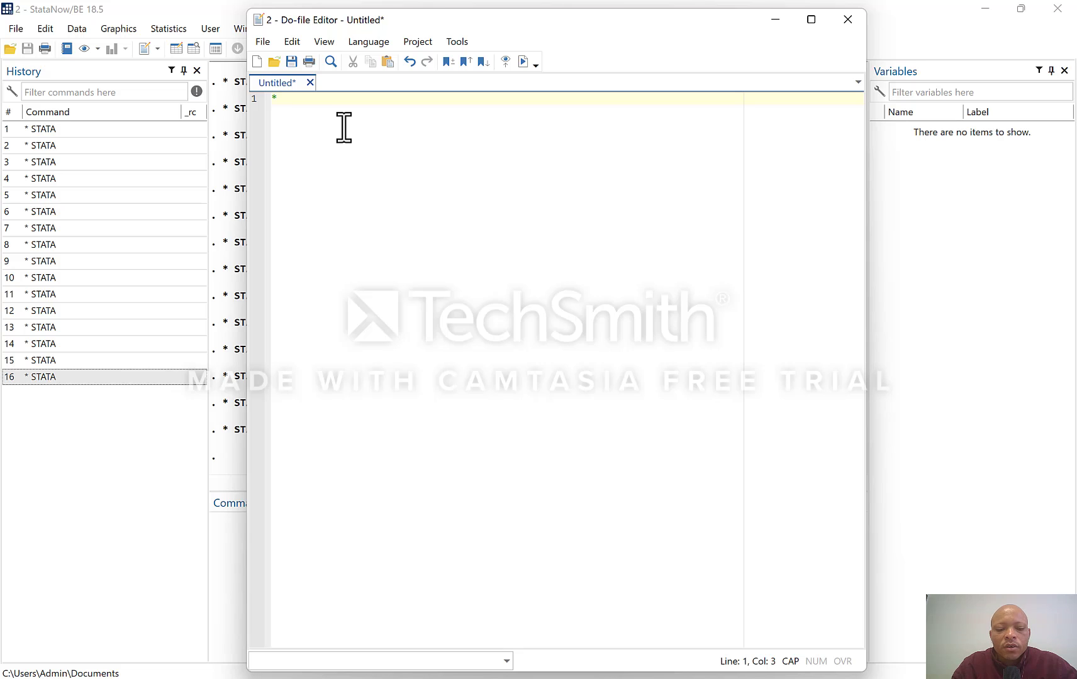
pyautogui.write('STATA')
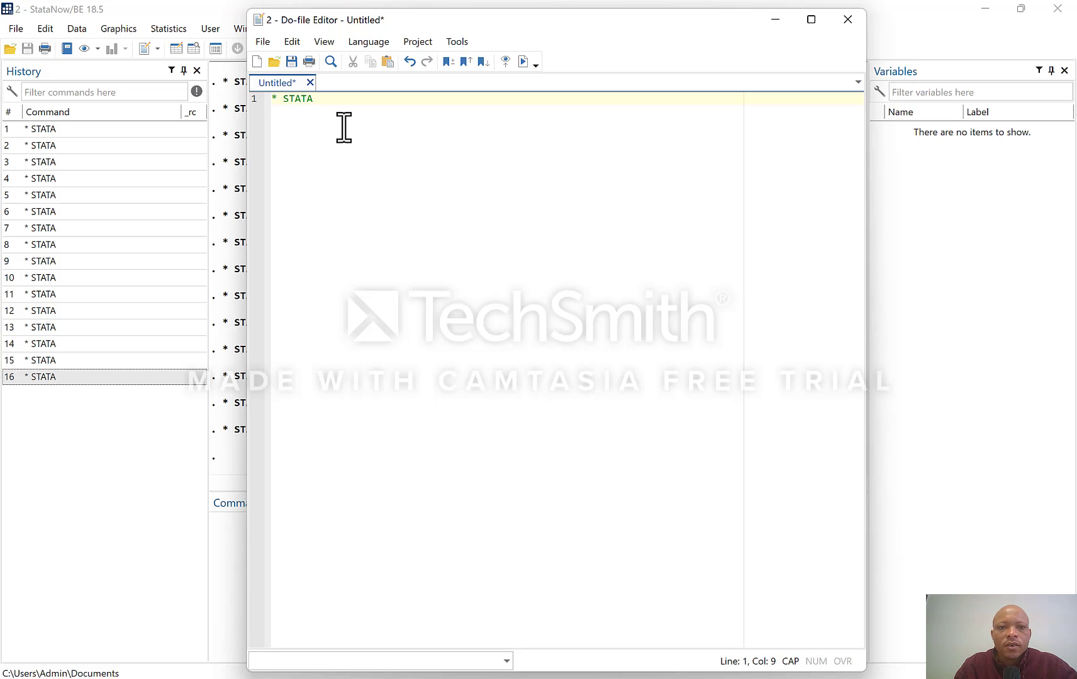
pyautogui.write(' BASICS')
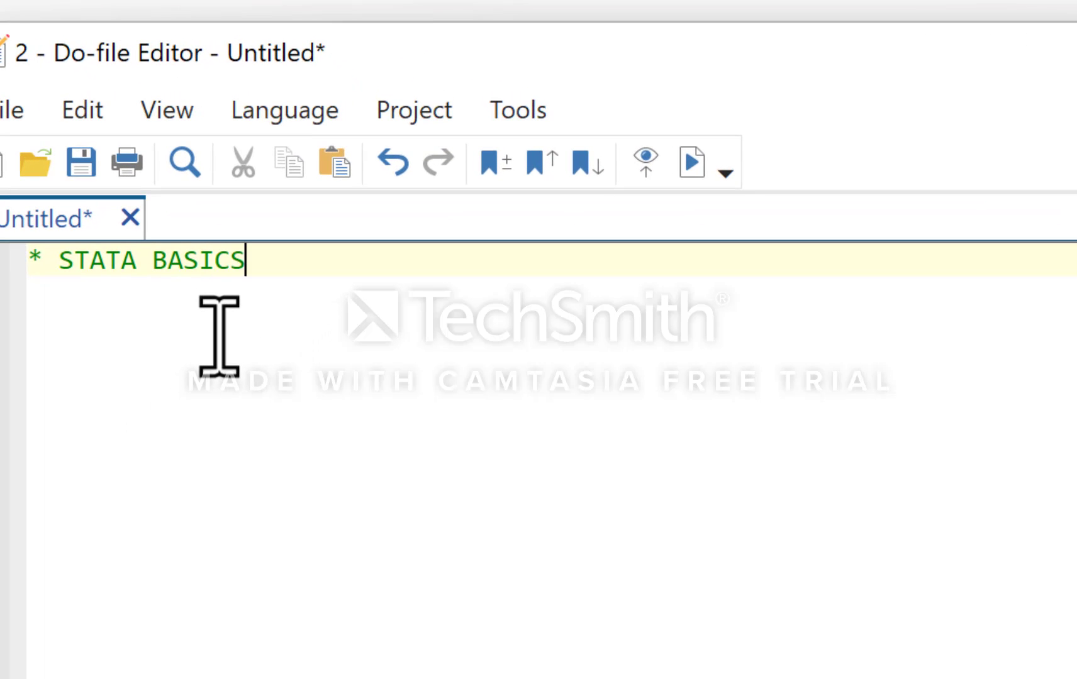
# - Add a second comment line reading "// STATA BASICS" to the do-file, using the suggested word completions
pyautogui.press('Return')
pyautogui.write('// ST')
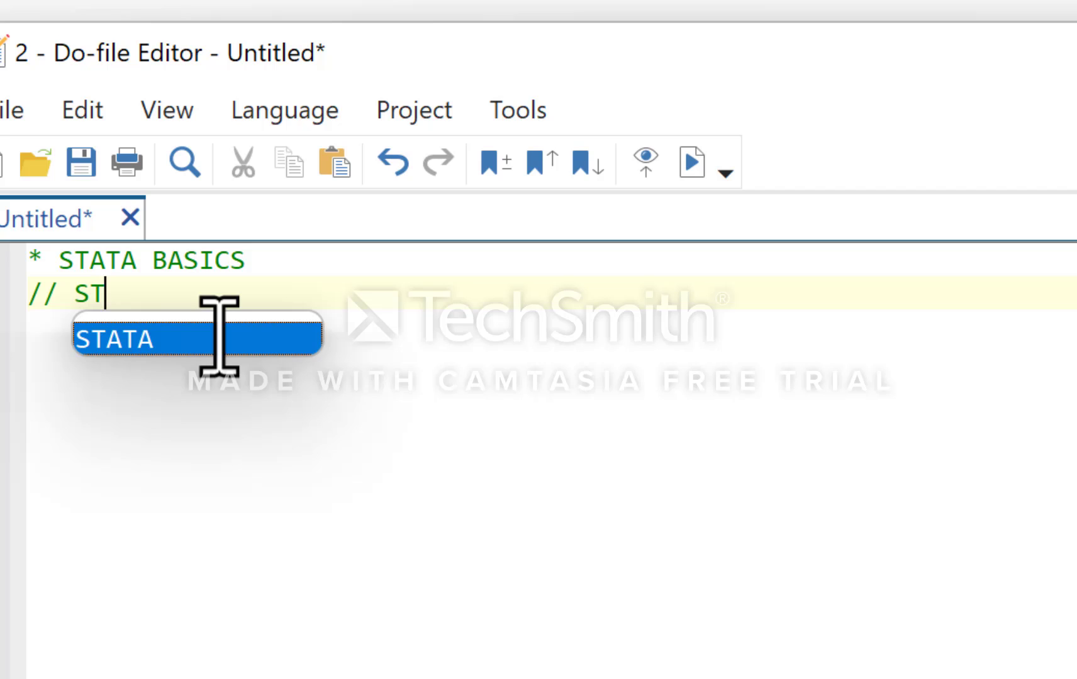
pyautogui.press('Return')
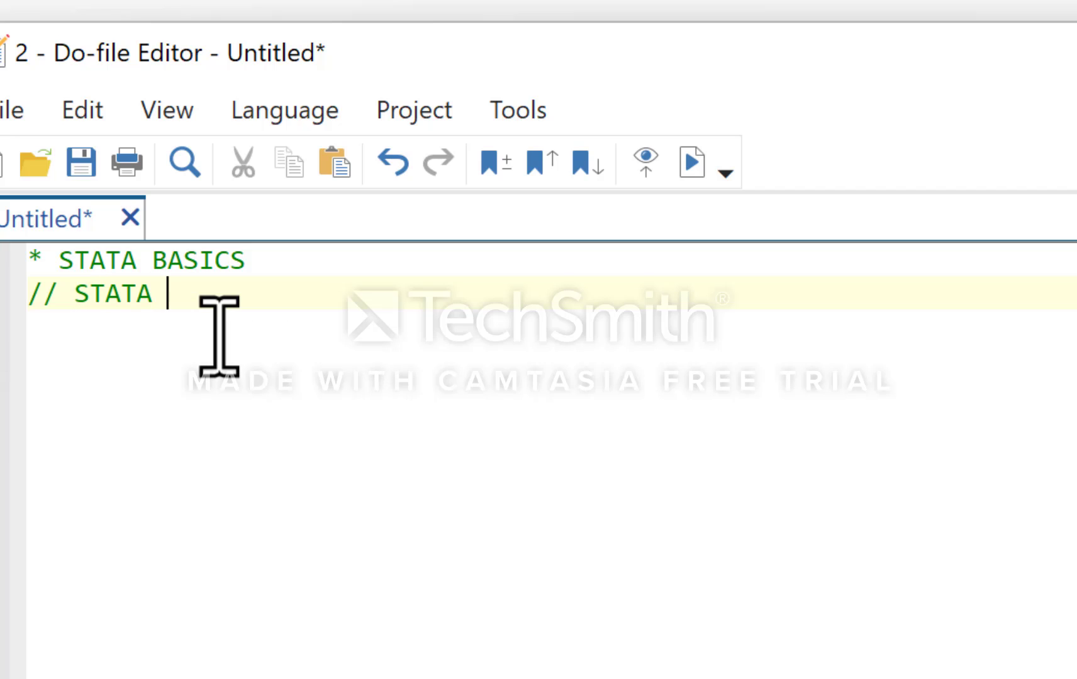
pyautogui.write('BA')
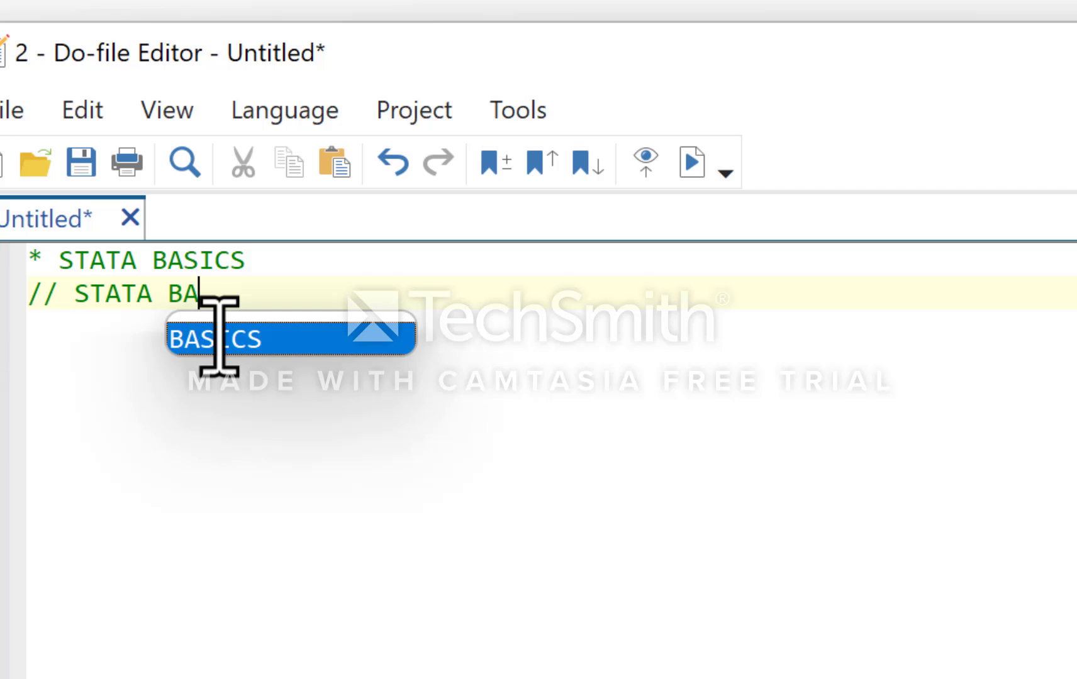
pyautogui.press('Return')
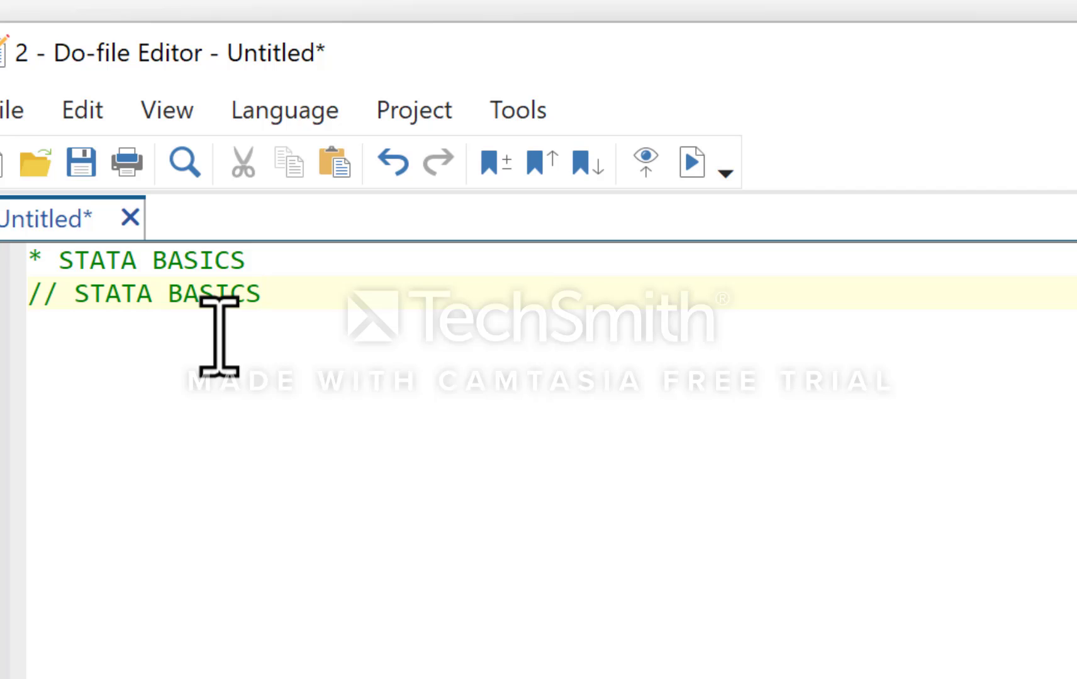
# - Enter the partial command "ta" on the third line to bring up command suggestions, and dismiss them
pyautogui.press('Return')
pyautogui.write('ta')
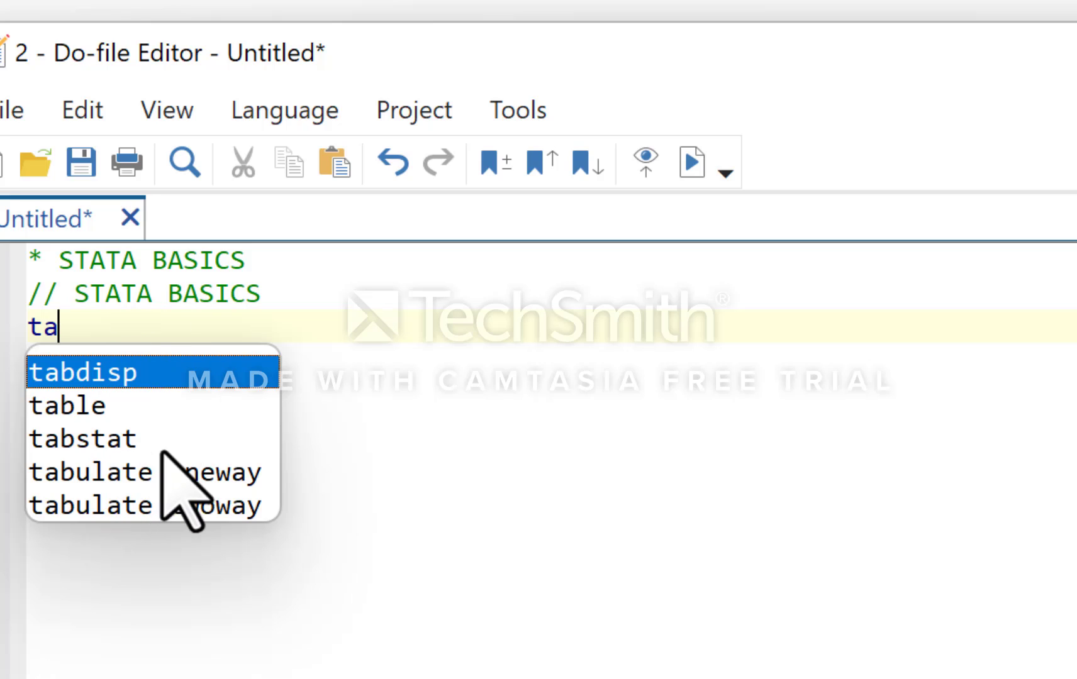
pyautogui.click(536, 610)
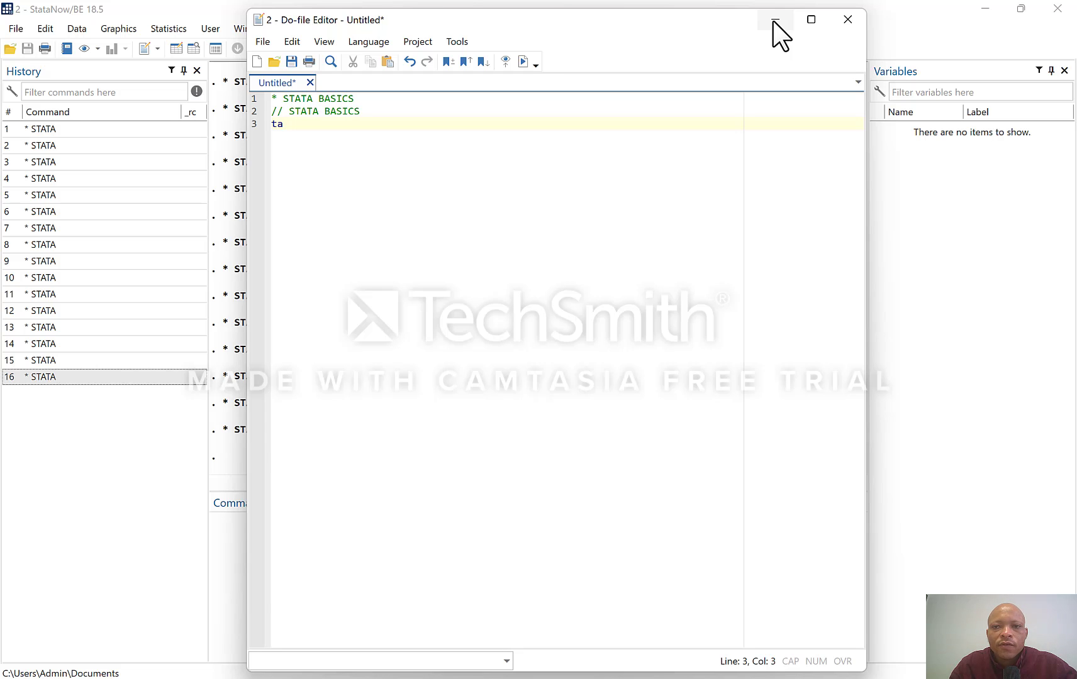
# - Switch to RStudio and set up a blank R script above a cleared console
pyautogui.click(774, 22)
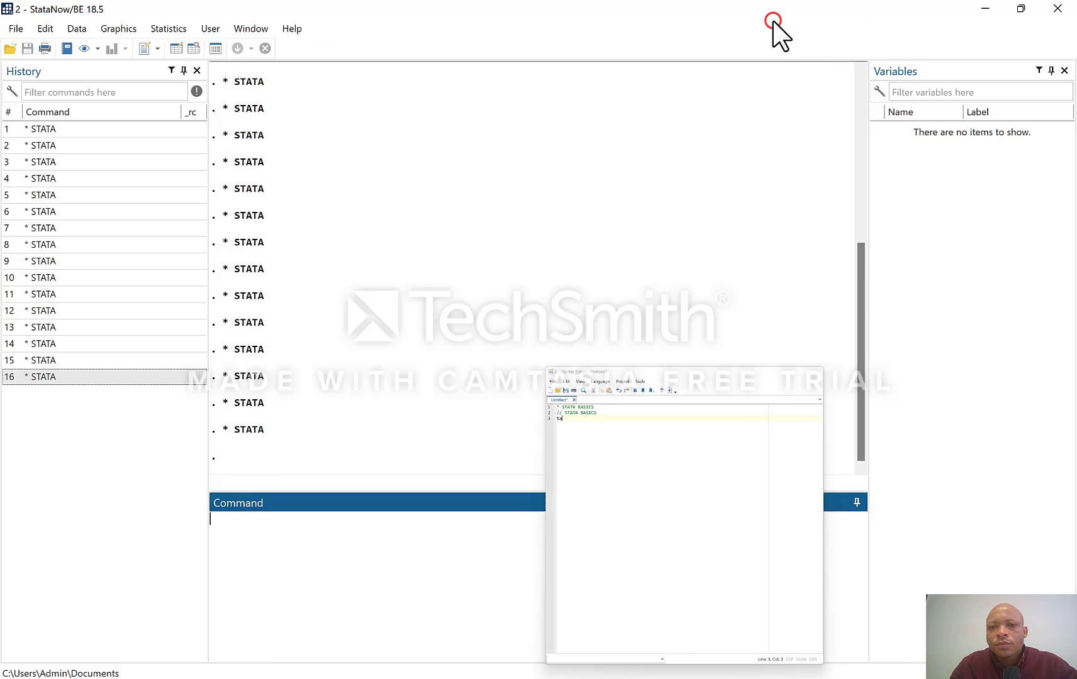
pyautogui.click(984, 8)
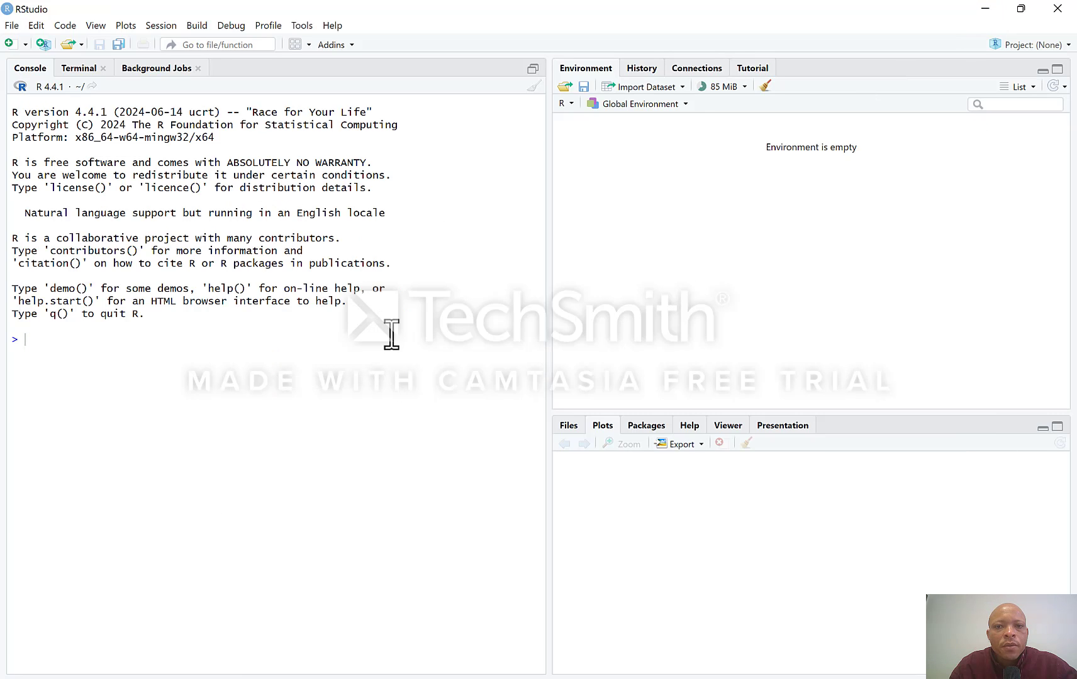
pyautogui.click(532, 72)
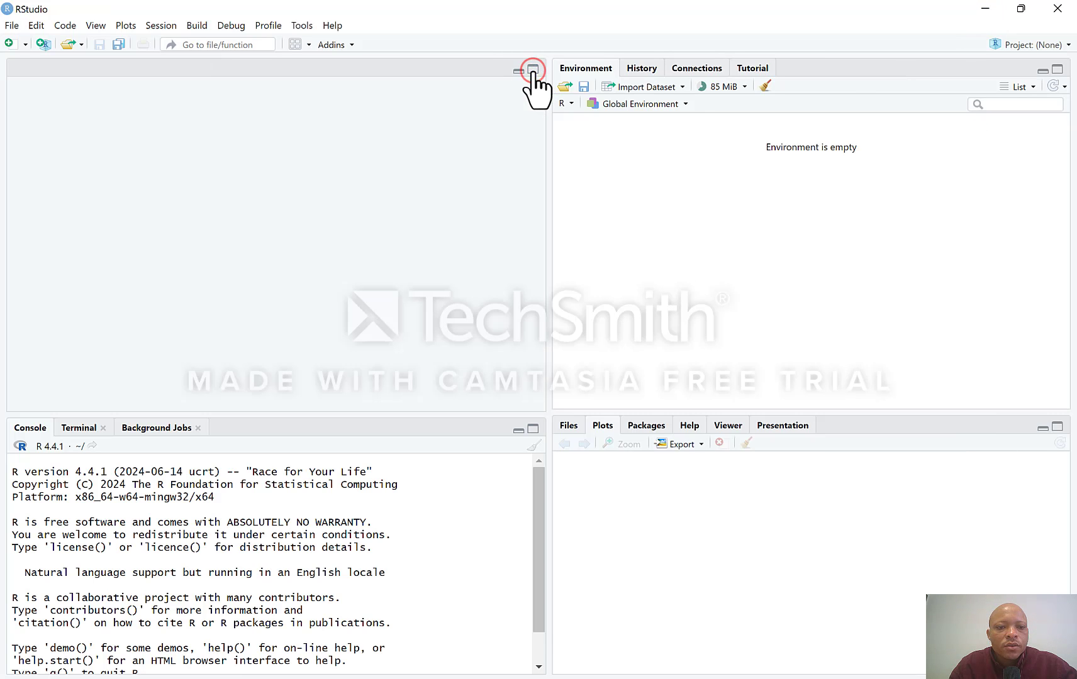
pyautogui.click(534, 446)
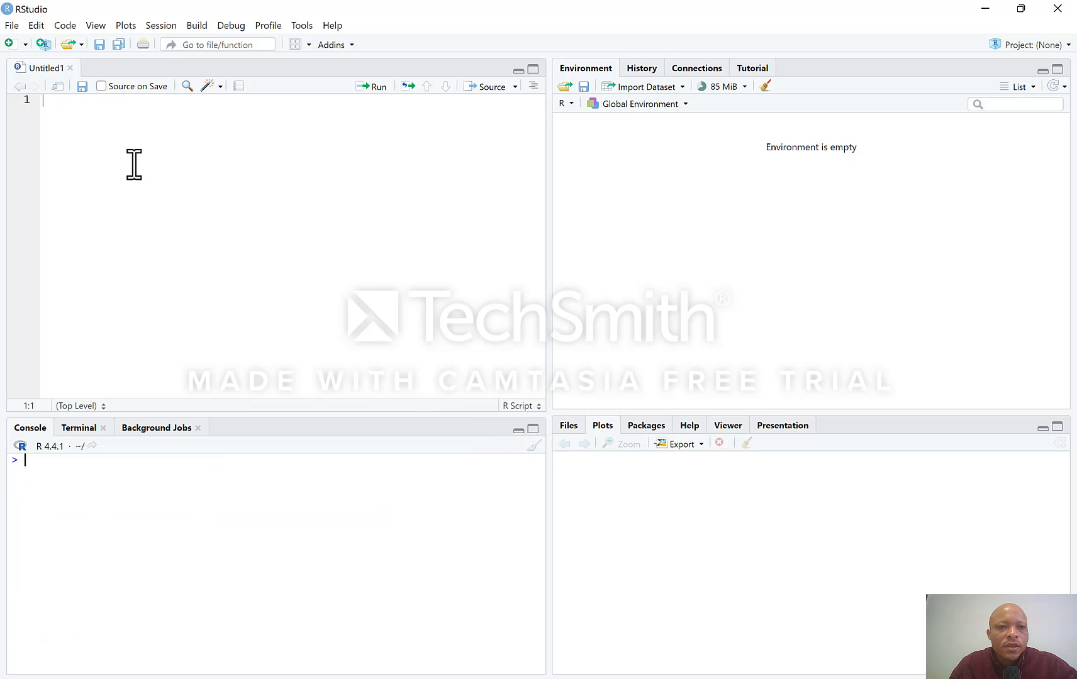
# - Begin the script's first line with the assignment age <- c(rnorm()), ready for the rnorm arguments
pyautogui.click(86, 114)
pyautogui.write('ag')
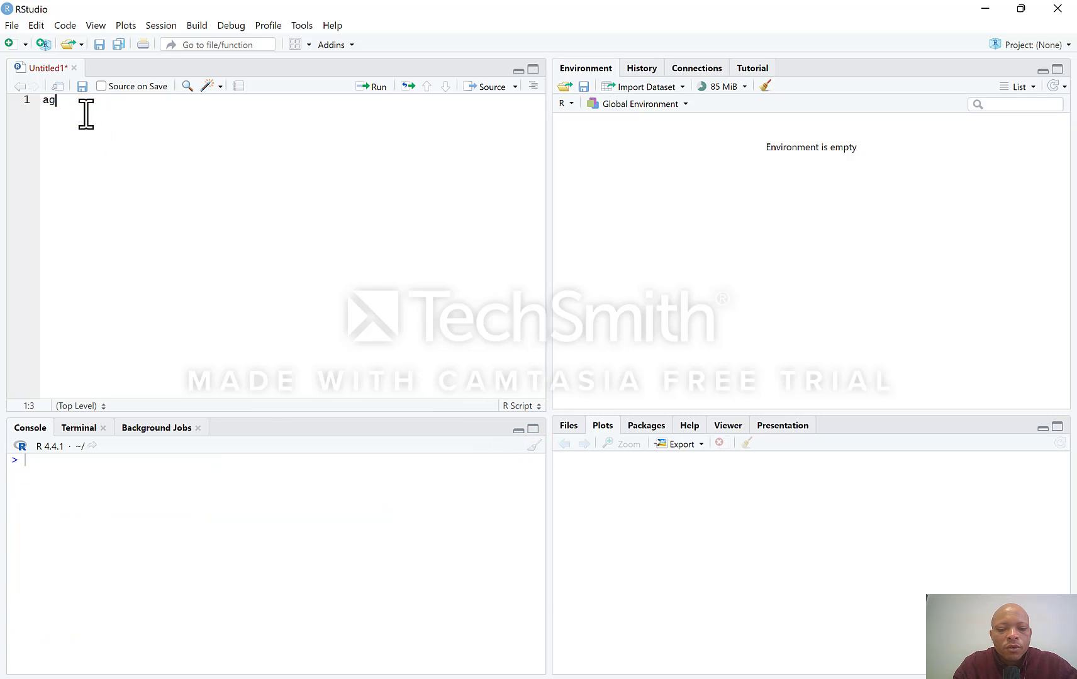
pyautogui.write('e <')
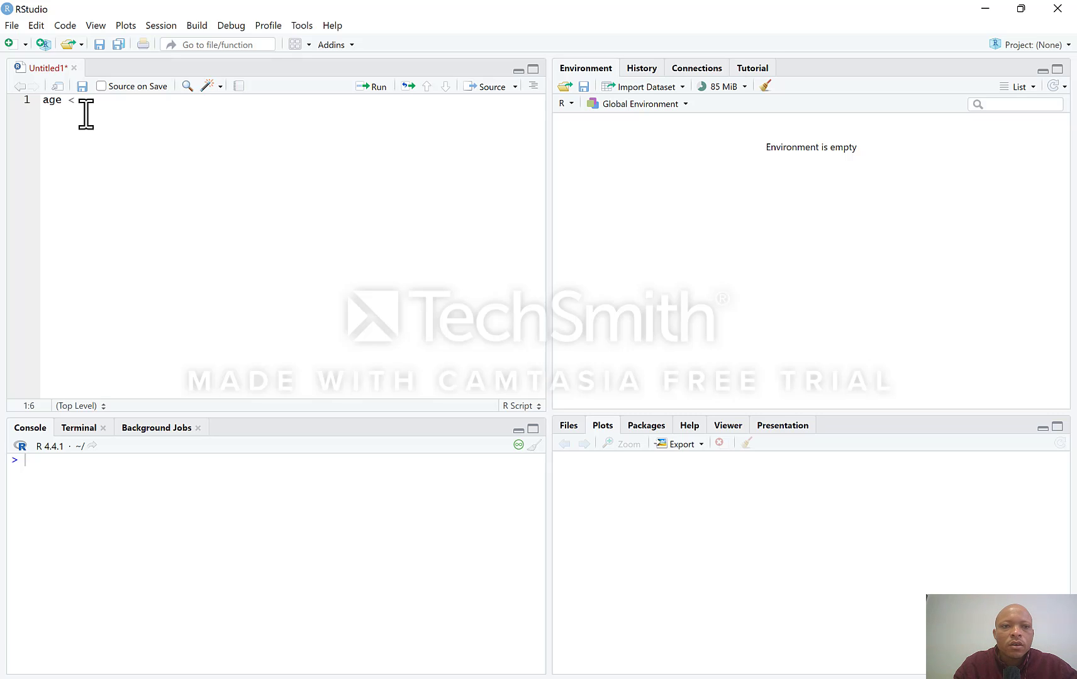
pyautogui.write('- c')
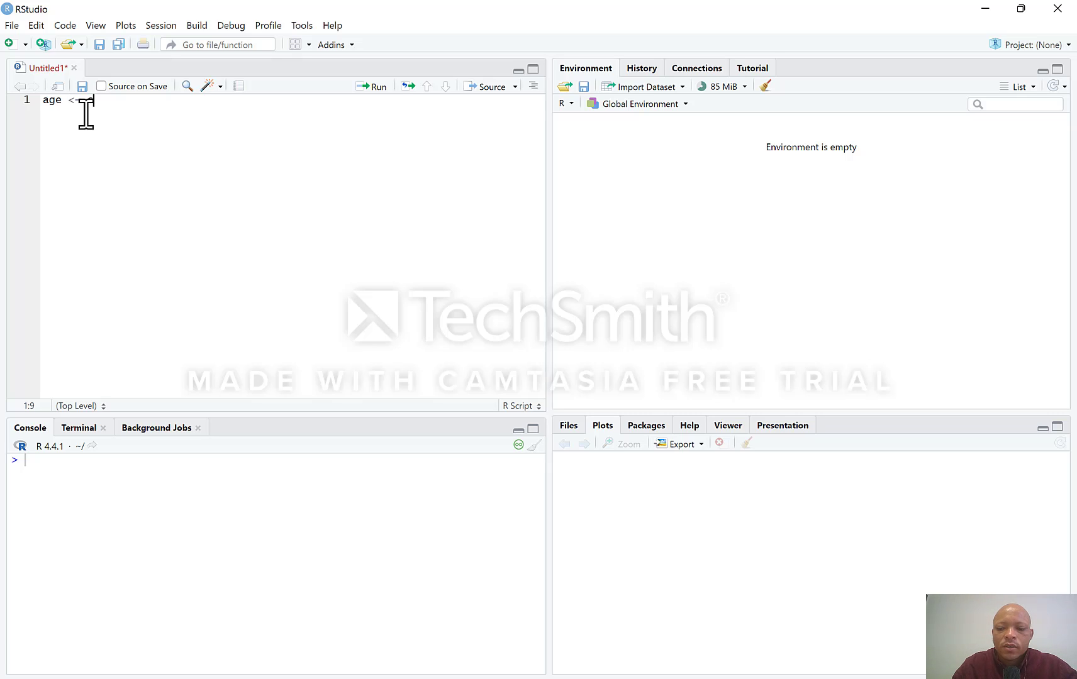
pyautogui.write('(rno')
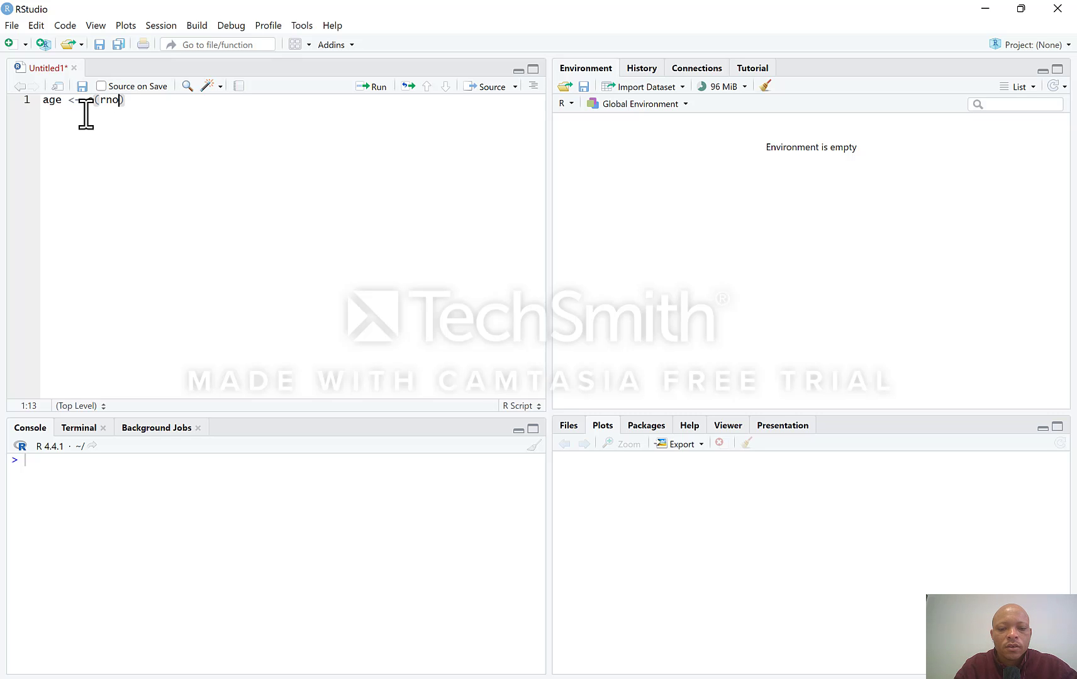
pyautogui.write('rm')
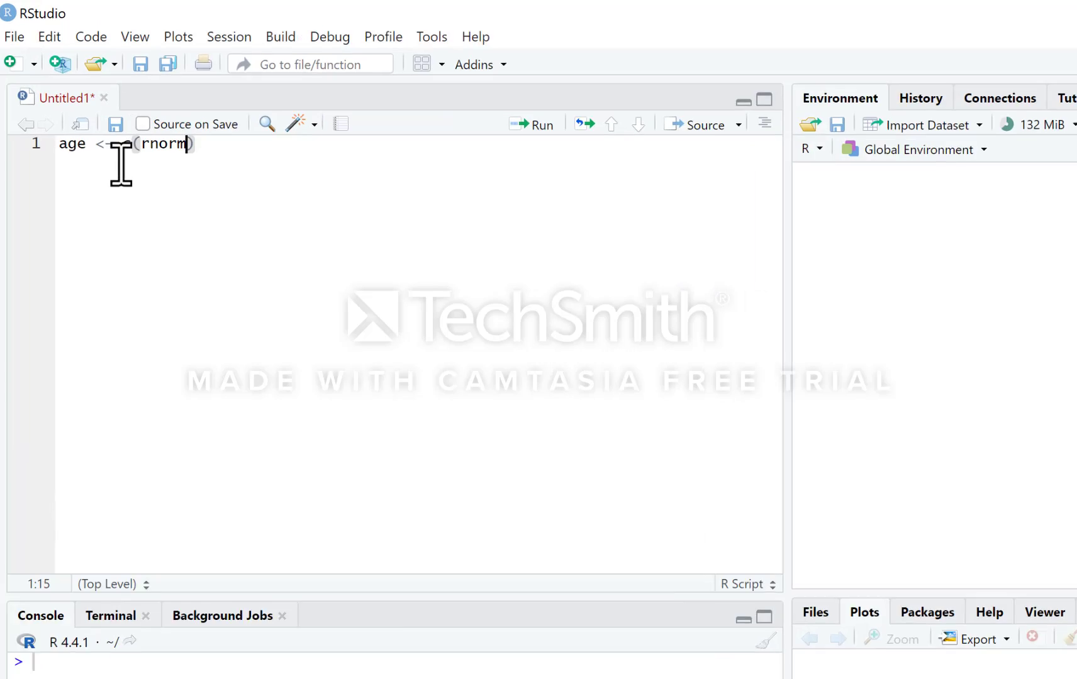
pyautogui.write('(')
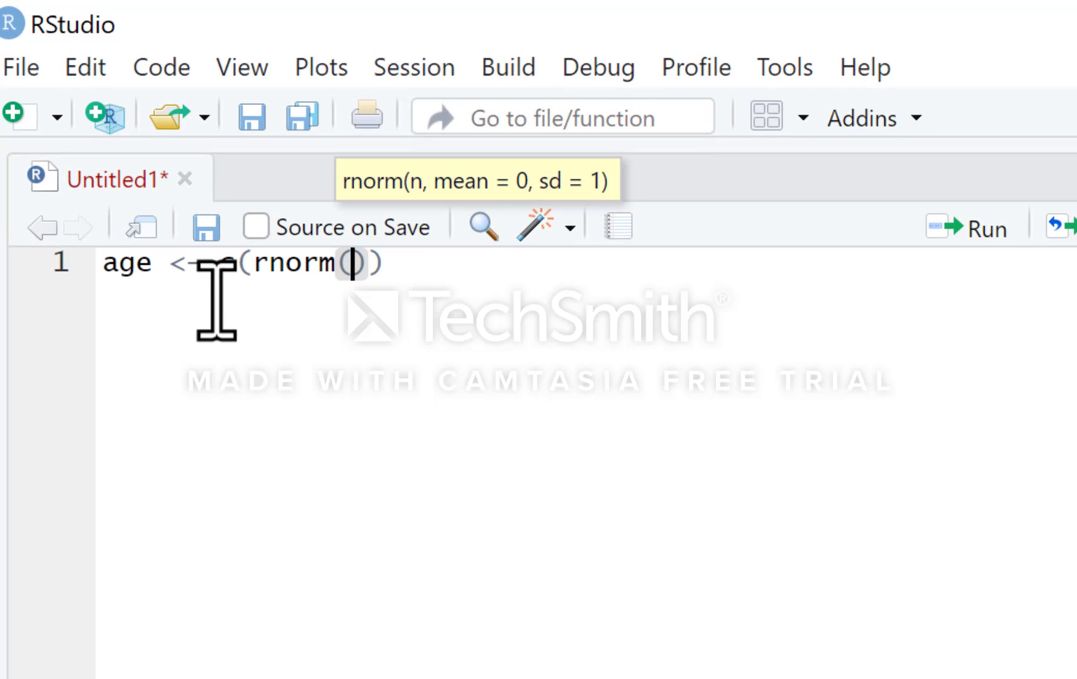
# - Complete the rnorm call with the arguments 10, 26, 6.5 and run the age line
pyautogui.write('10')
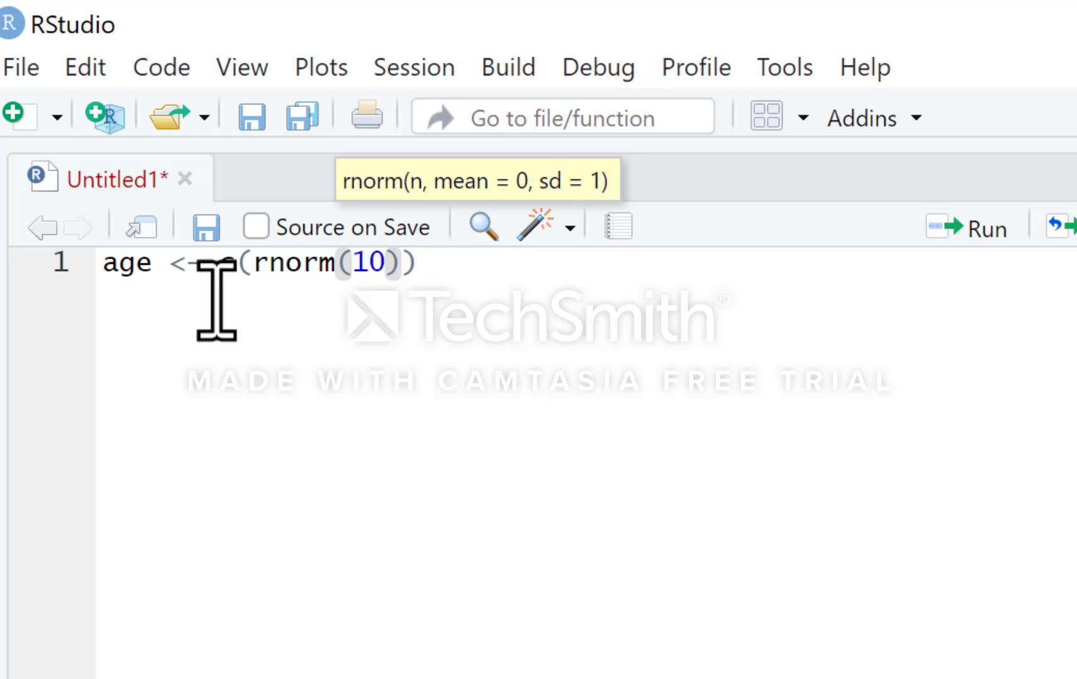
pyautogui.write(',')
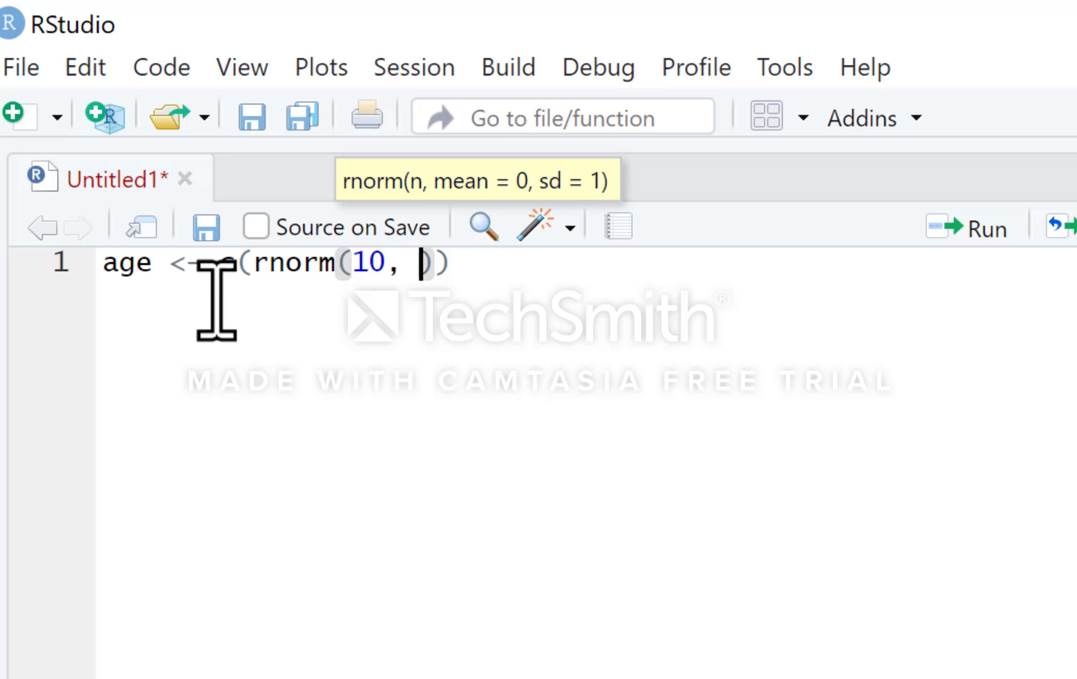
pyautogui.write('2')
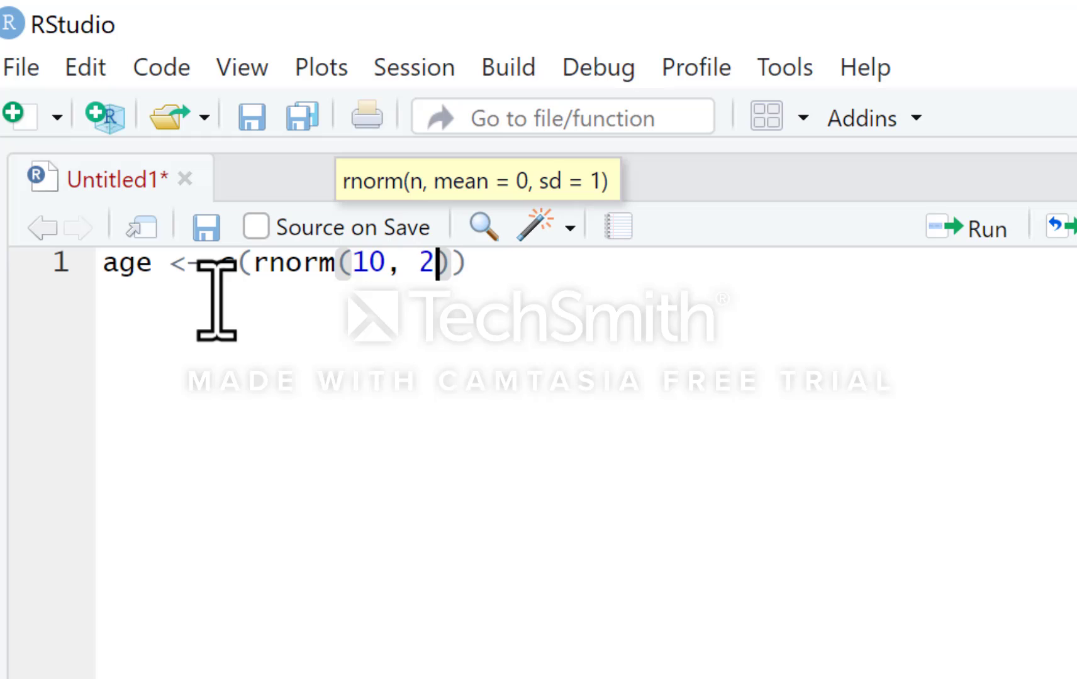
pyautogui.write('6')
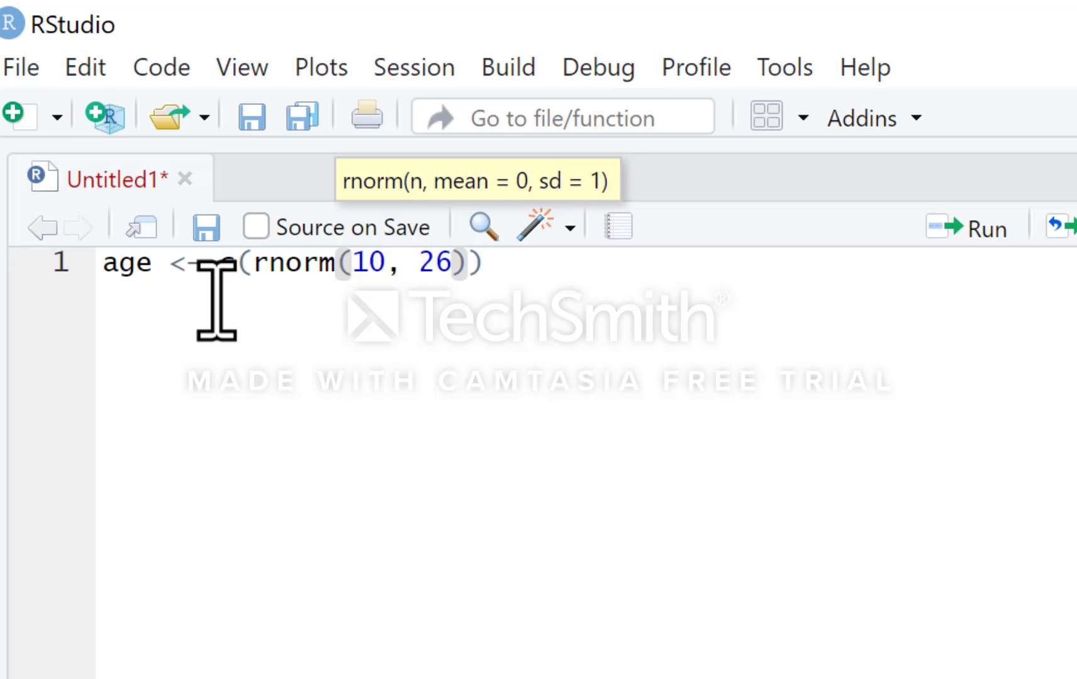
pyautogui.write(',')
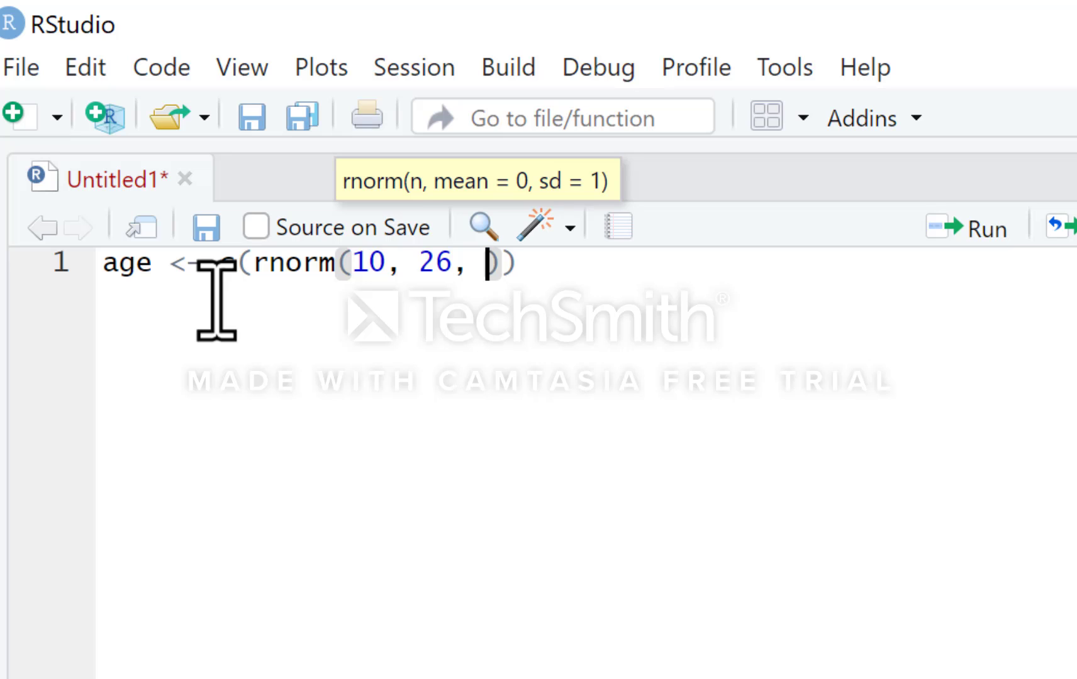
pyautogui.write('6.5')
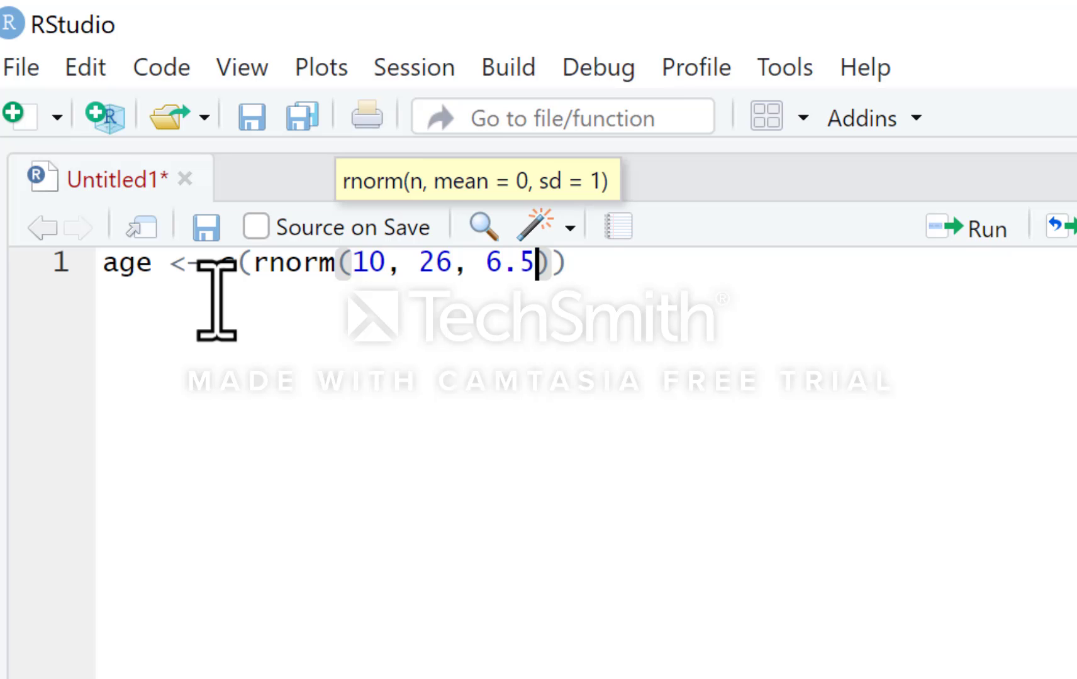
pyautogui.hotkey('ctrl', 'Return')
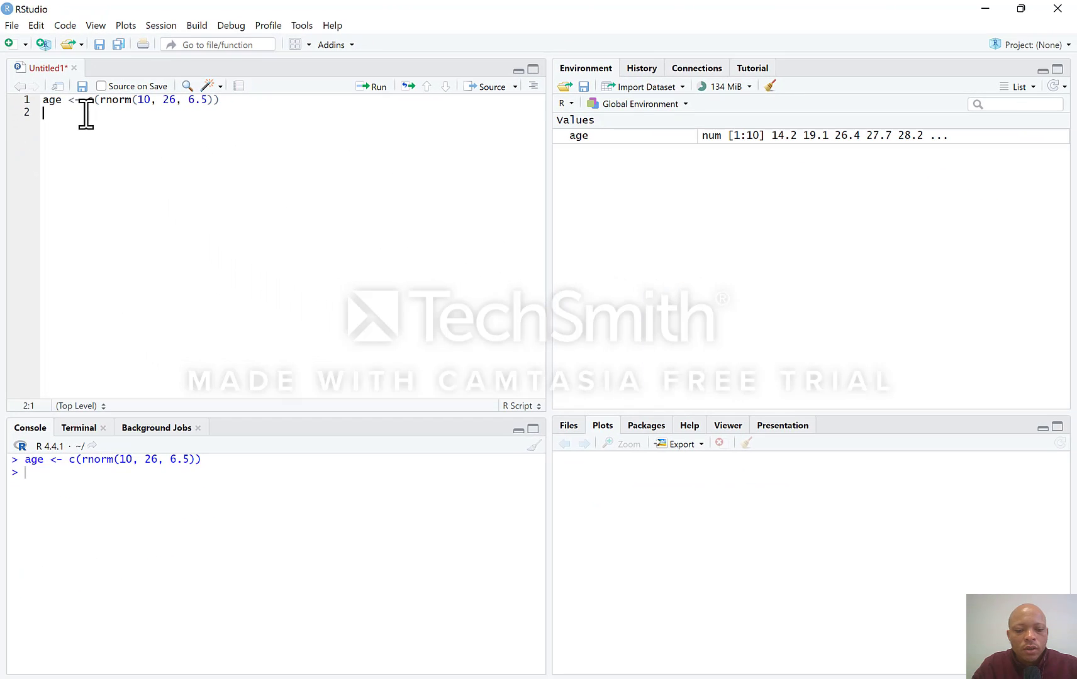
# - Add age on line 2, run it to print the vector, and highlight the first printed value
pyautogui.write('age')
pyautogui.hotkey('ctrl', 'Return')
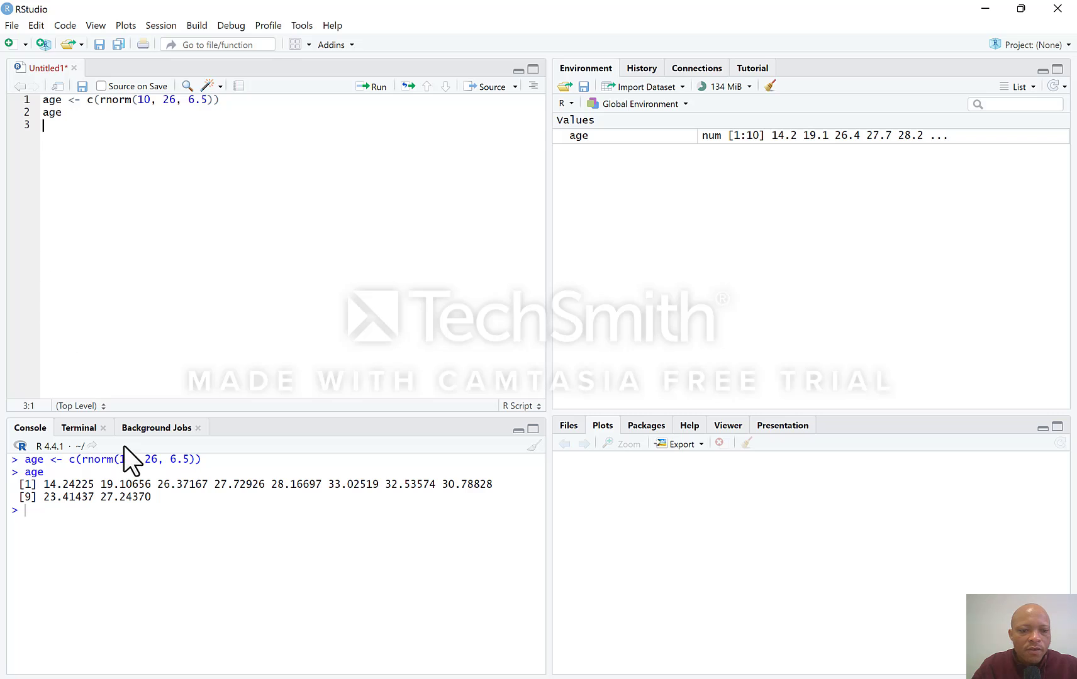
pyautogui.moveTo(44, 484); pyautogui.dragTo(98, 485)
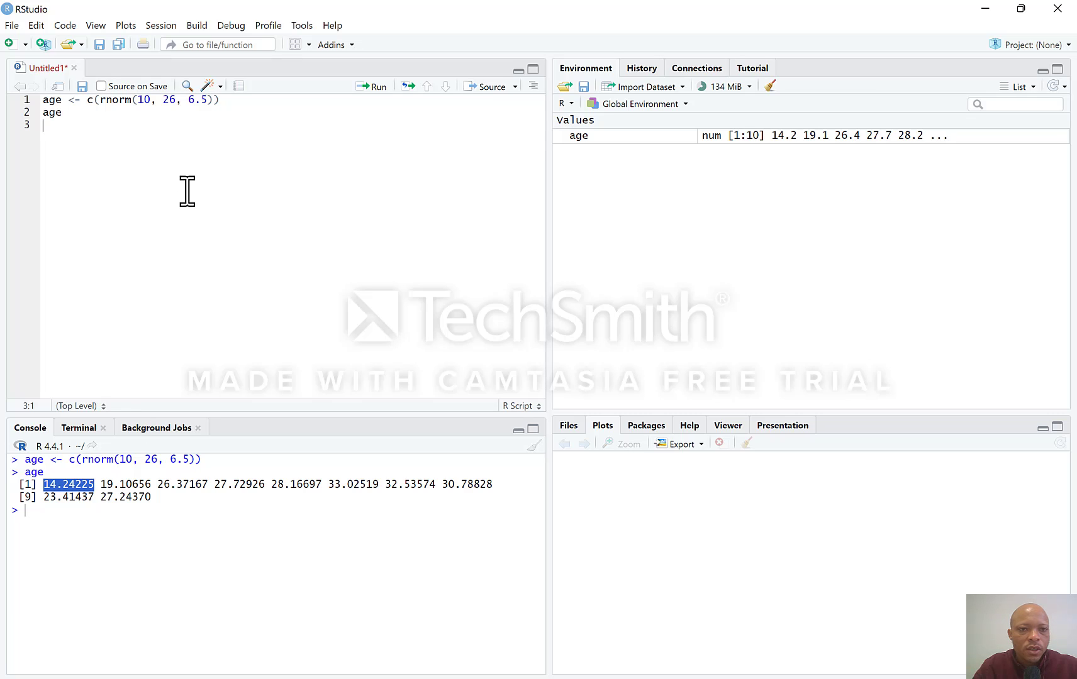
# - Set the standard deviation in the age line to 3.2, rerun both lines, and highlight the ninth printed value
pyautogui.click(208, 100)
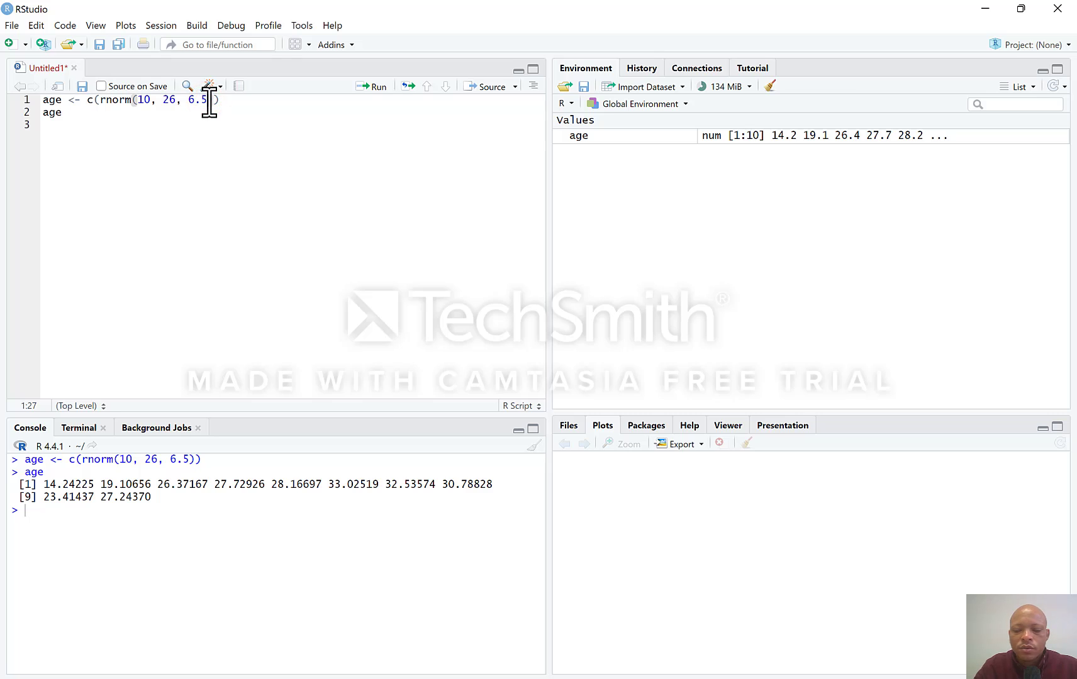
pyautogui.press('BackSpace')
pyautogui.press('BackSpace')
pyautogui.press('BackSpace')
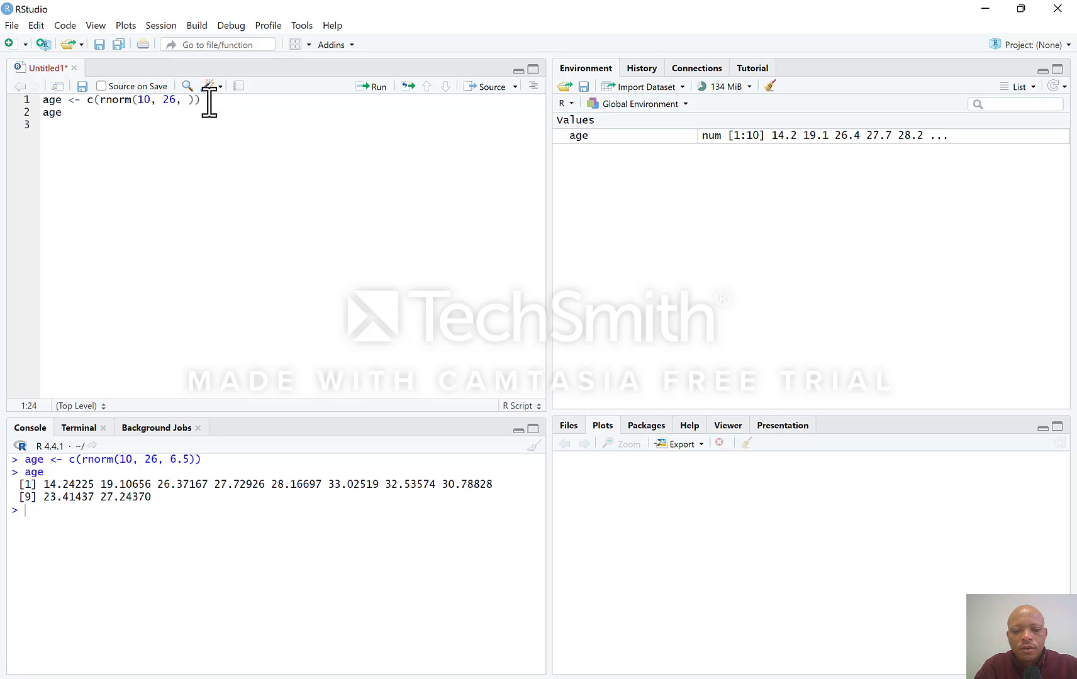
pyautogui.write('3.2')
pyautogui.hotkey('ctrl', 'Return')
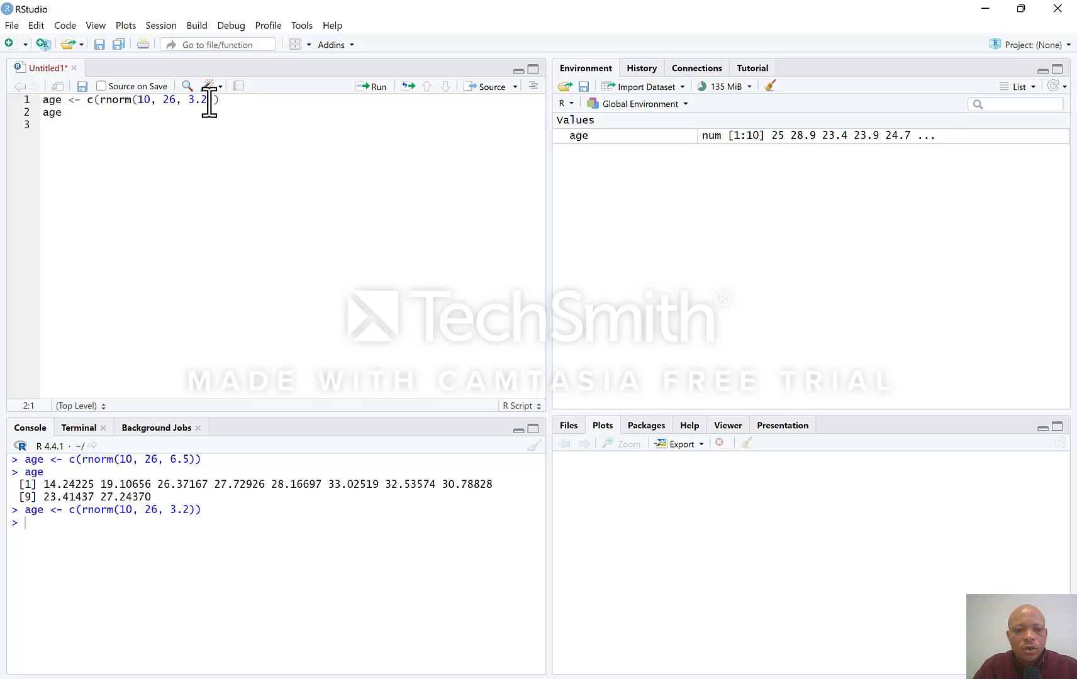
pyautogui.hotkey('ctrl', 'Return')
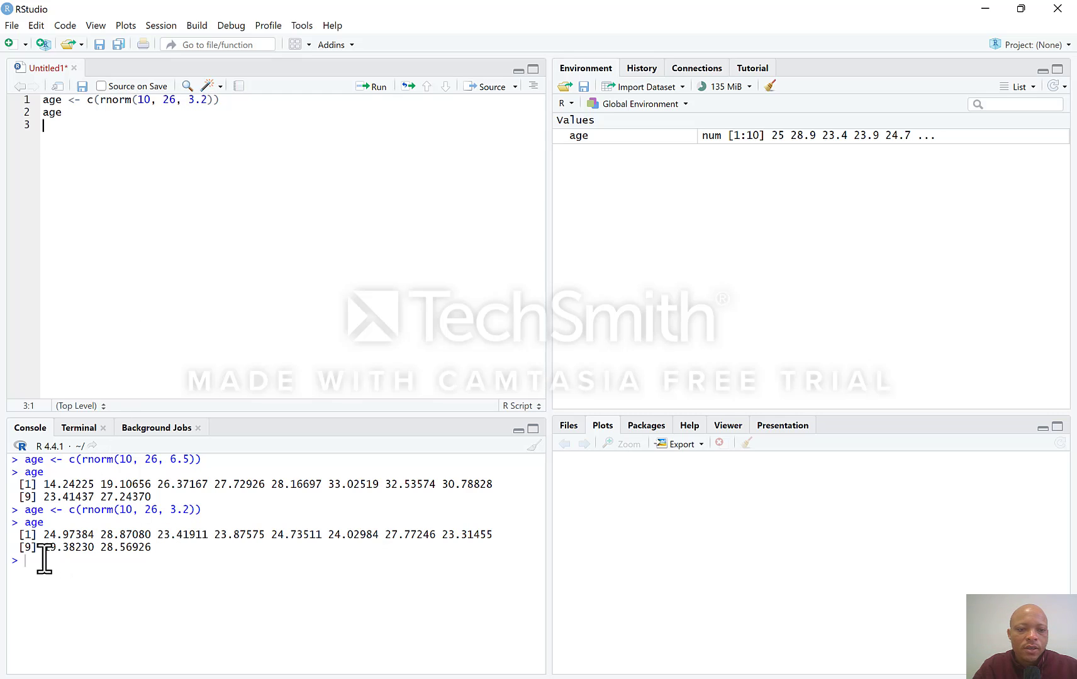
pyautogui.moveTo(44, 551); pyautogui.dragTo(102, 552)
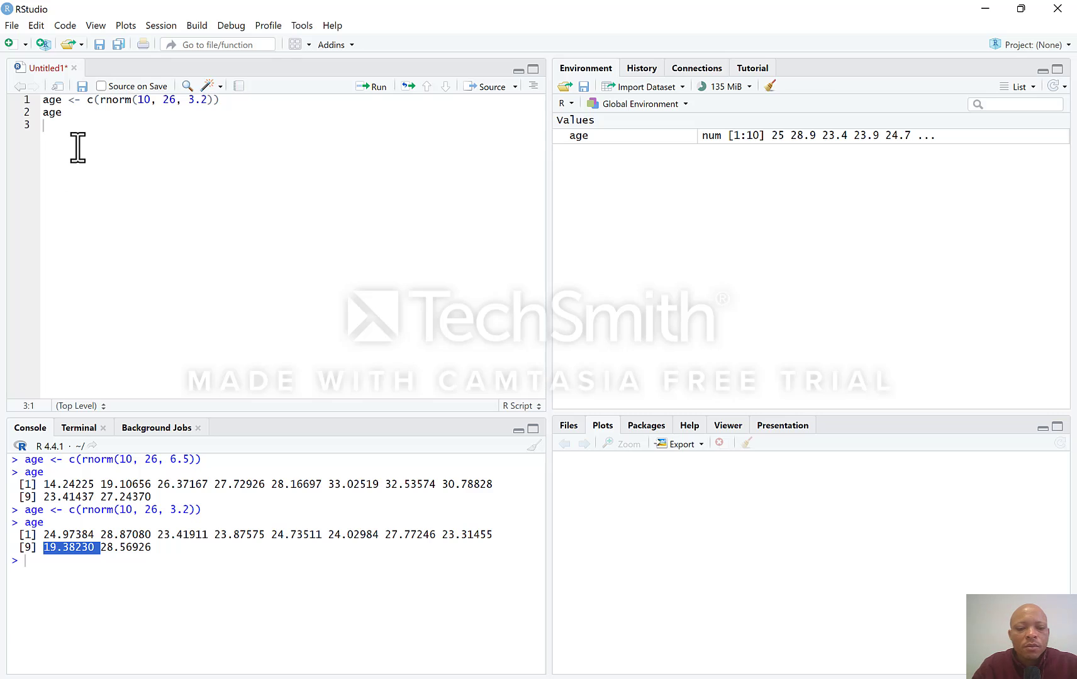
# - Write a sex vector on line 3 of the script as sex <- c("M", "F", "F", "F", "M")
pyautogui.write('se')
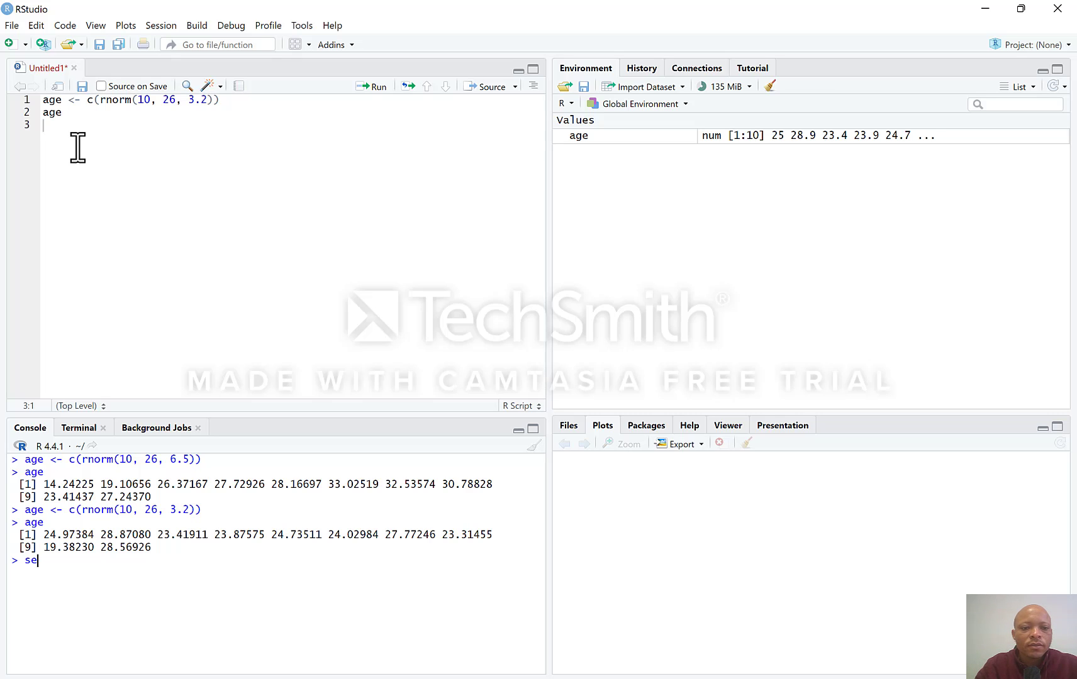
pyautogui.click(78, 133)
pyautogui.write('s')
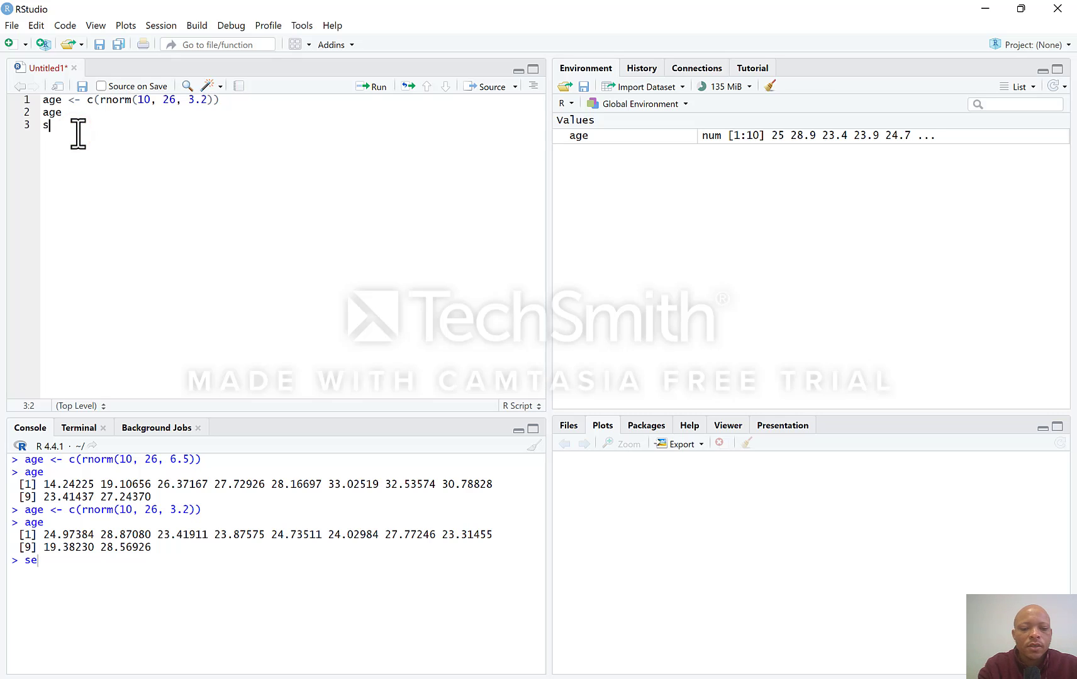
pyautogui.write('ex ')
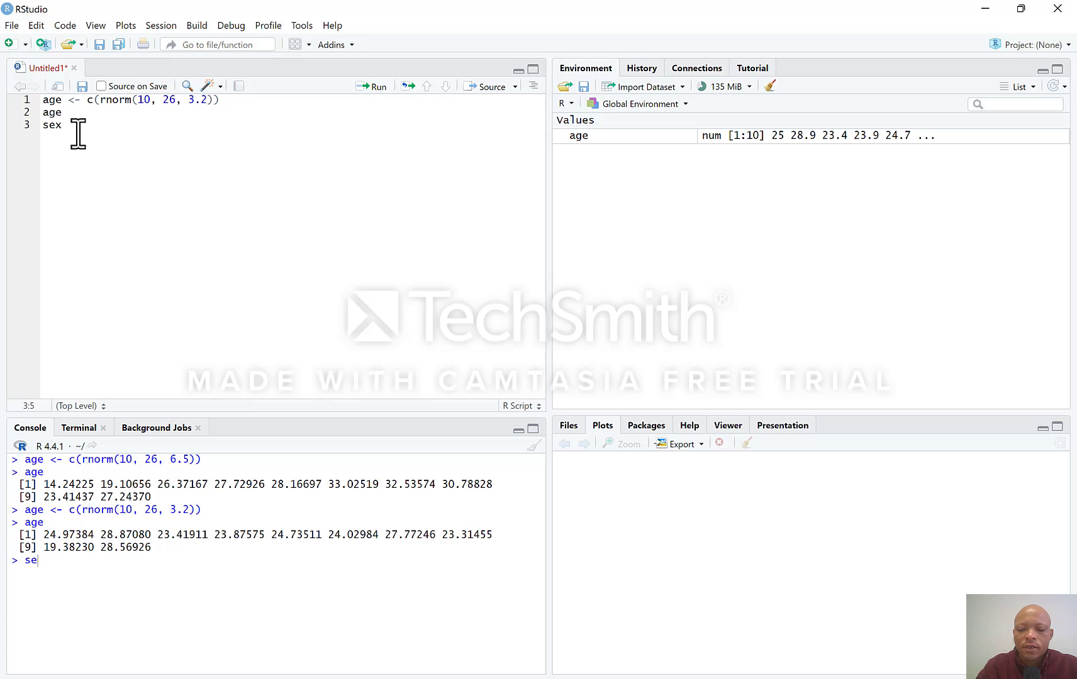
pyautogui.write('<- ')
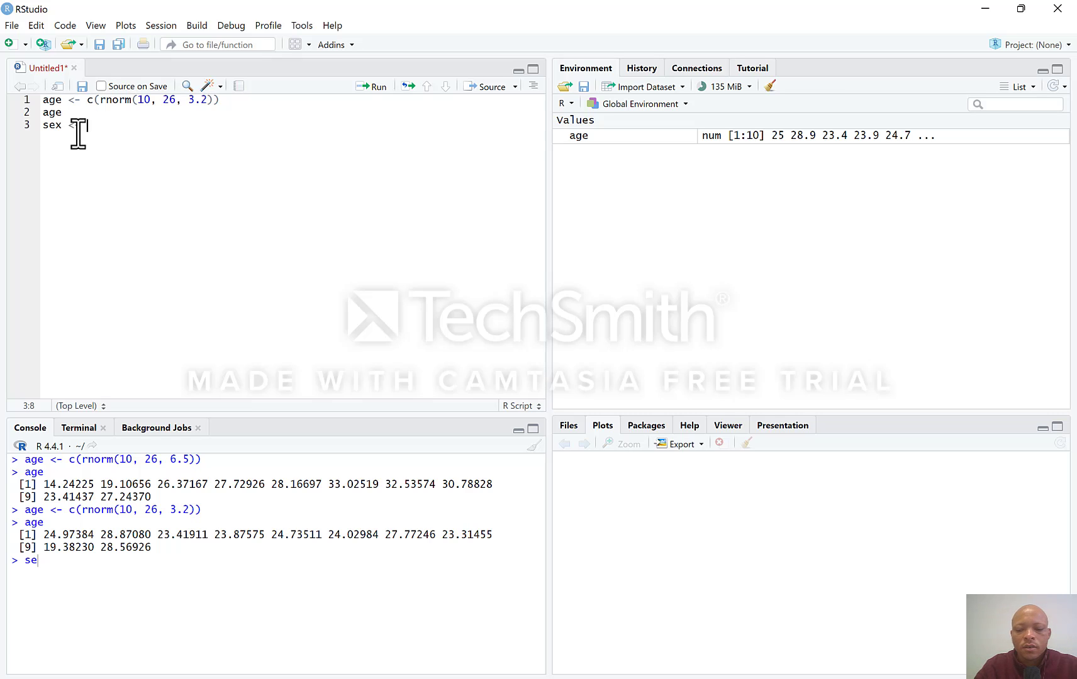
pyautogui.write('c(')
pyautogui.write('"')
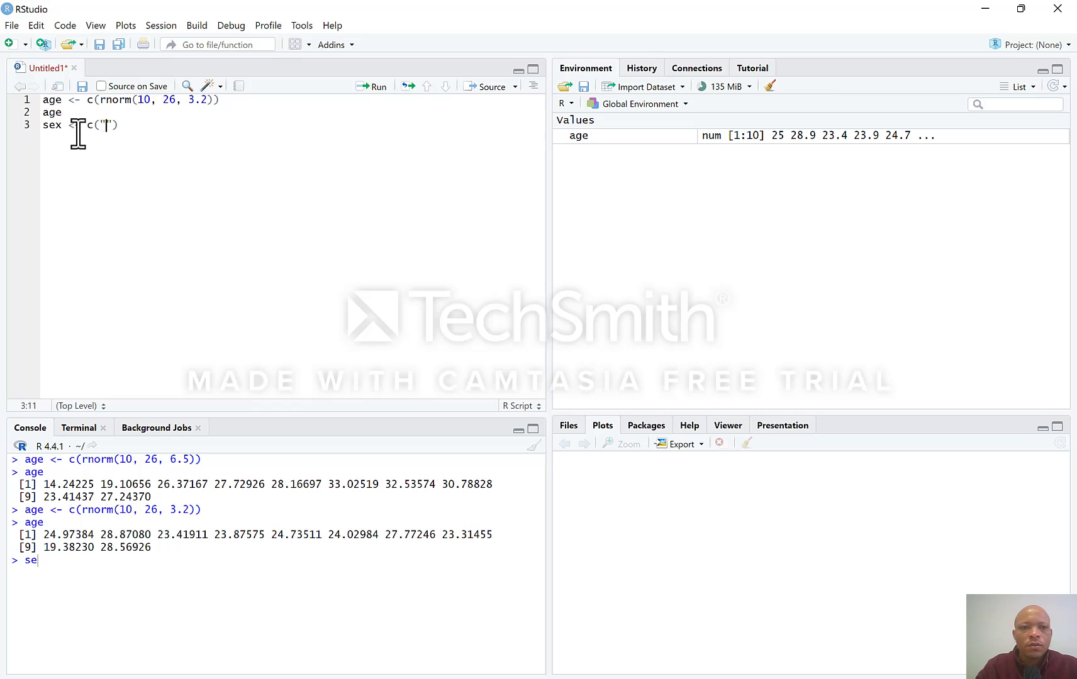
pyautogui.write('M", ')
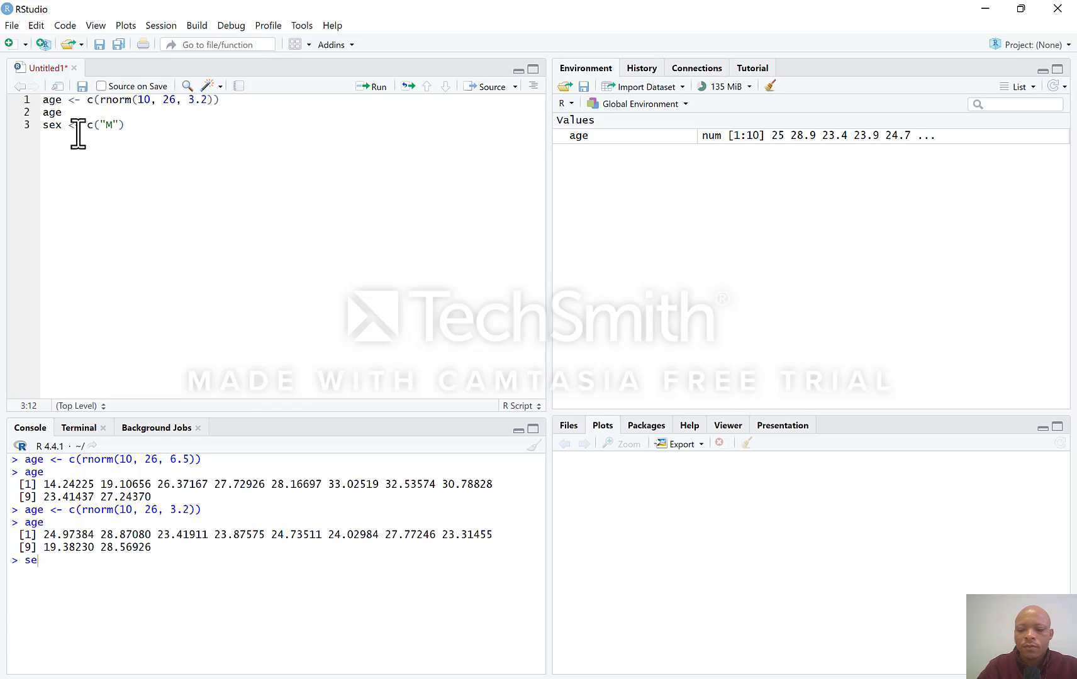
pyautogui.write('"F')
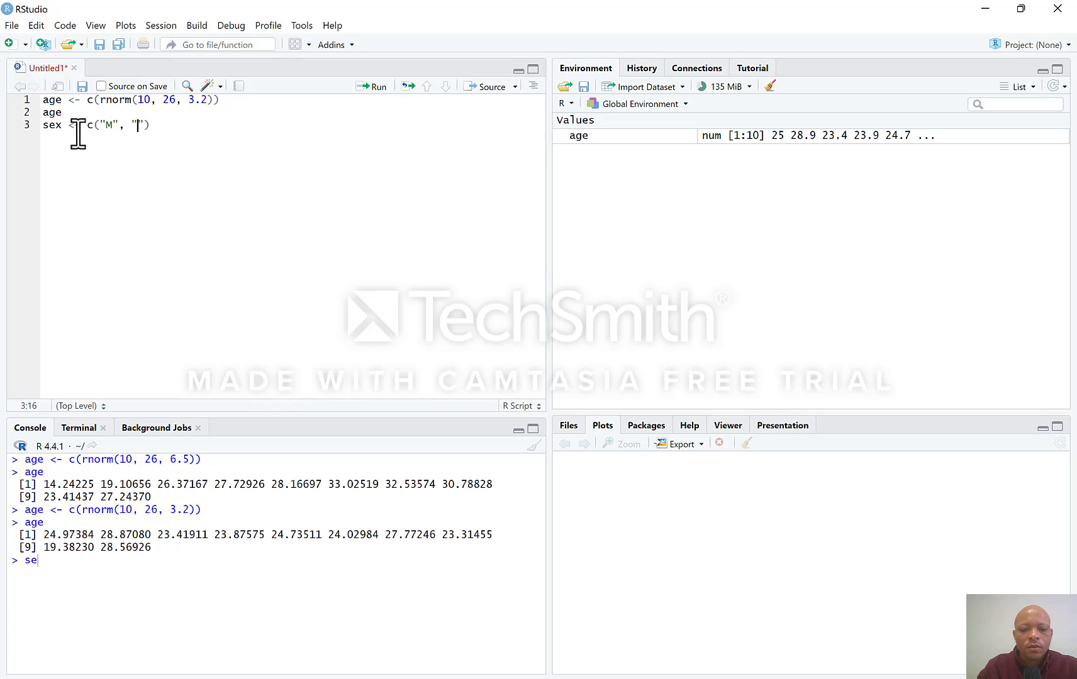
pyautogui.write('", "F", "F", "F","M')
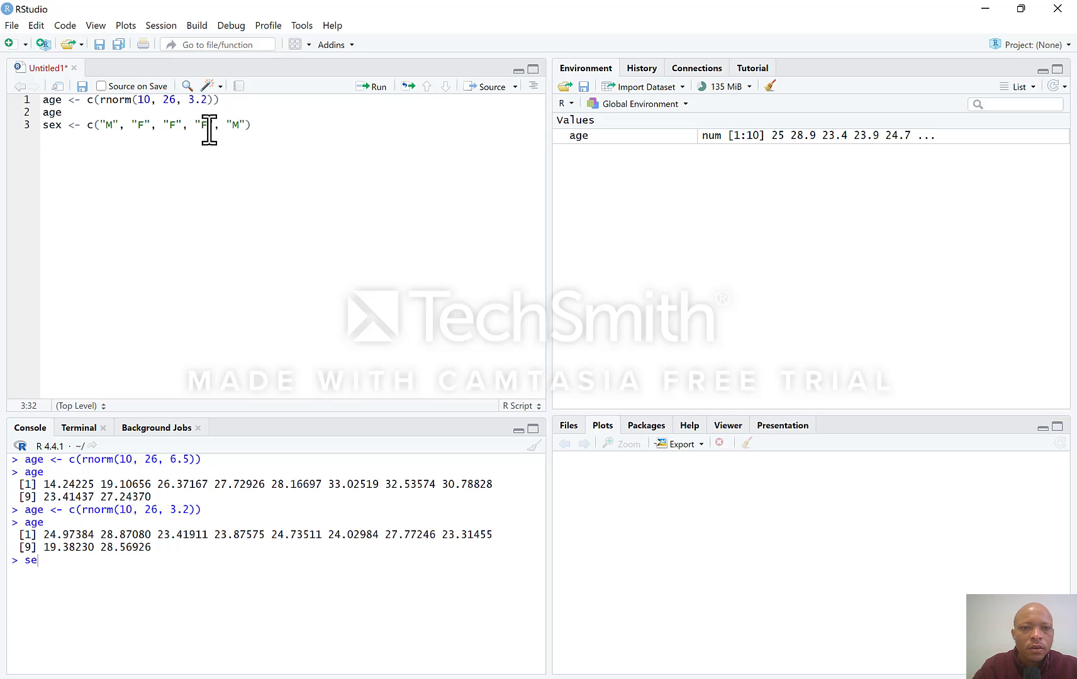
# - Extend the sex vector with a repeat of its last four values, "F", "F", "F", "M", plus a final "M"
pyautogui.click(241, 124)
pyautogui.moveTo(212, 124); pyautogui.dragTo(136, 125)
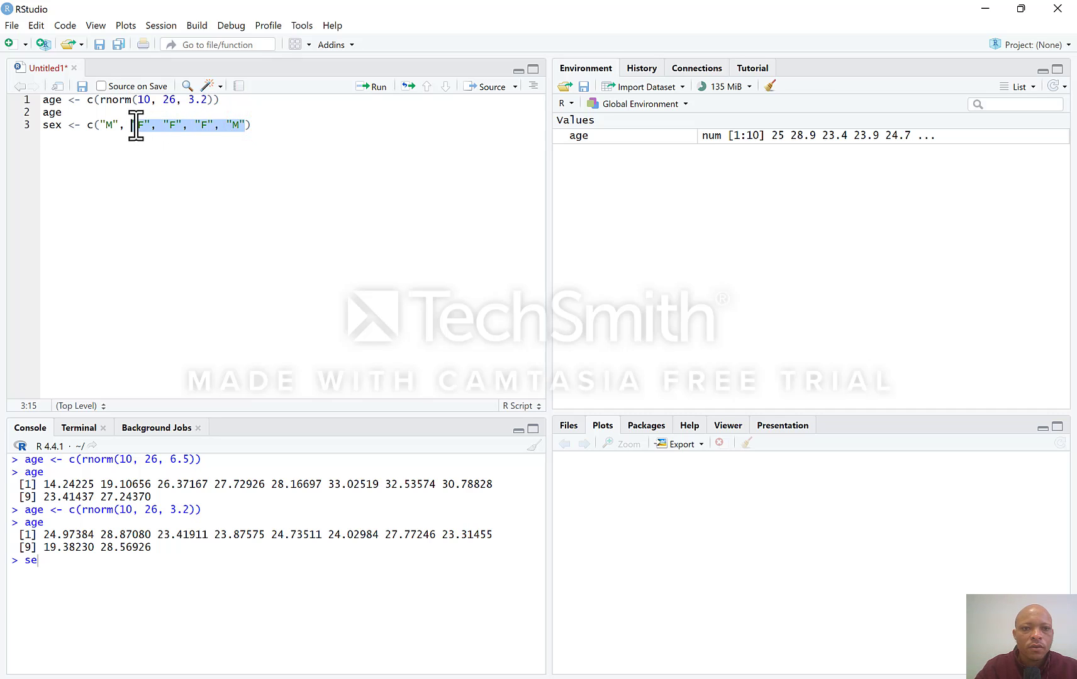
pyautogui.click(245, 126)
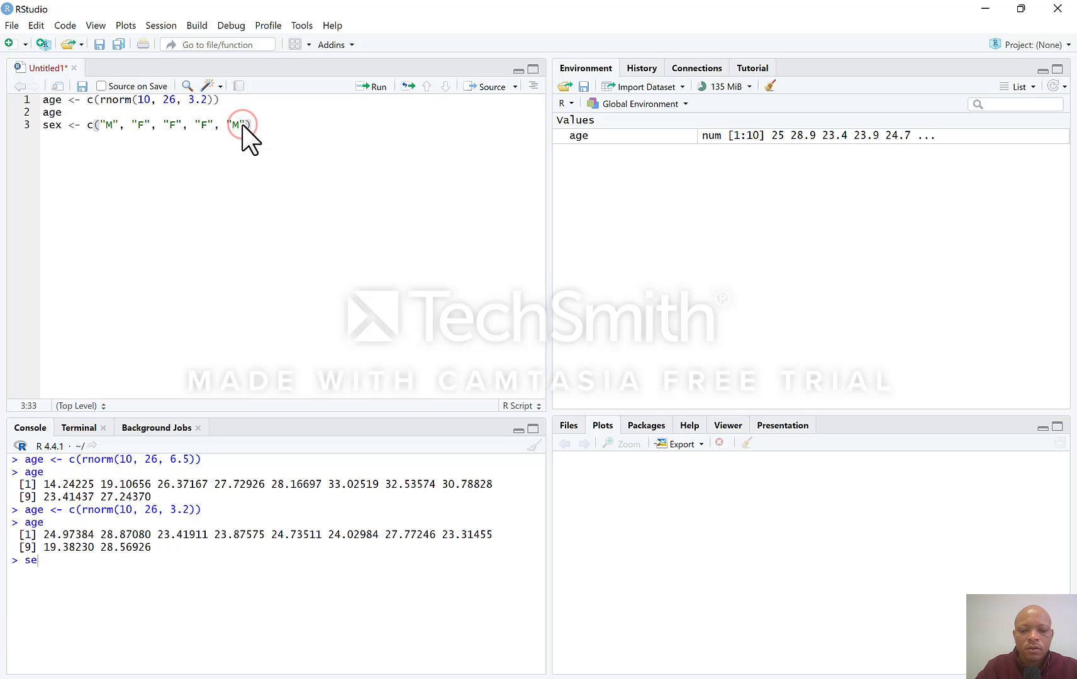
pyautogui.press('Left')
pyautogui.write(',')
pyautogui.write('"F", "F", "F", "M"')
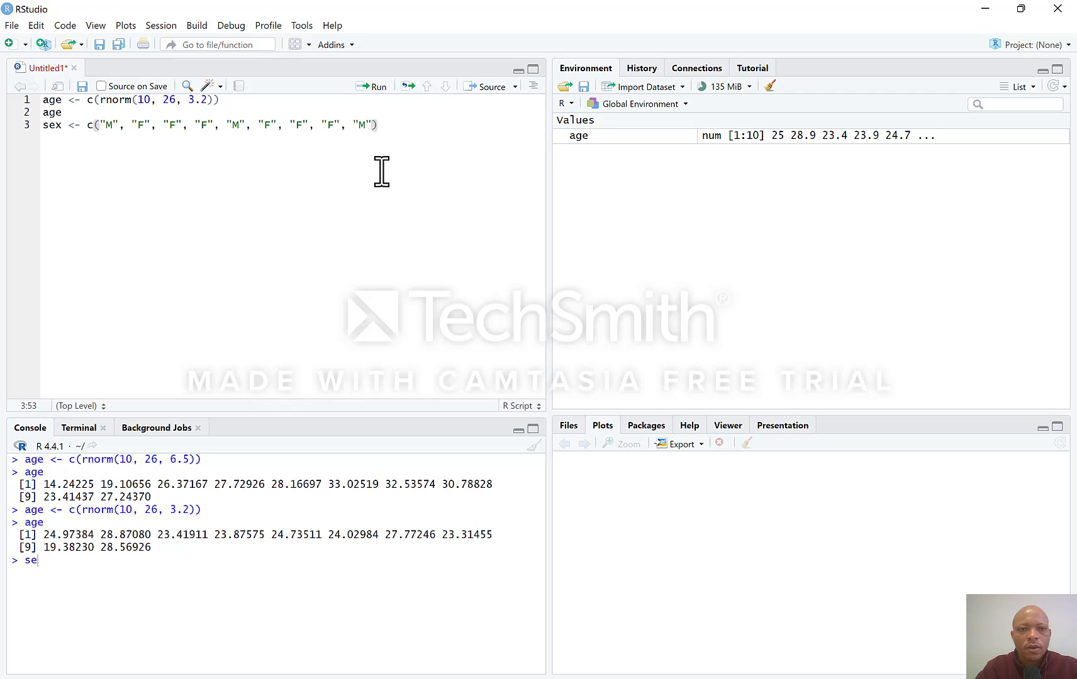
pyautogui.write(', "')
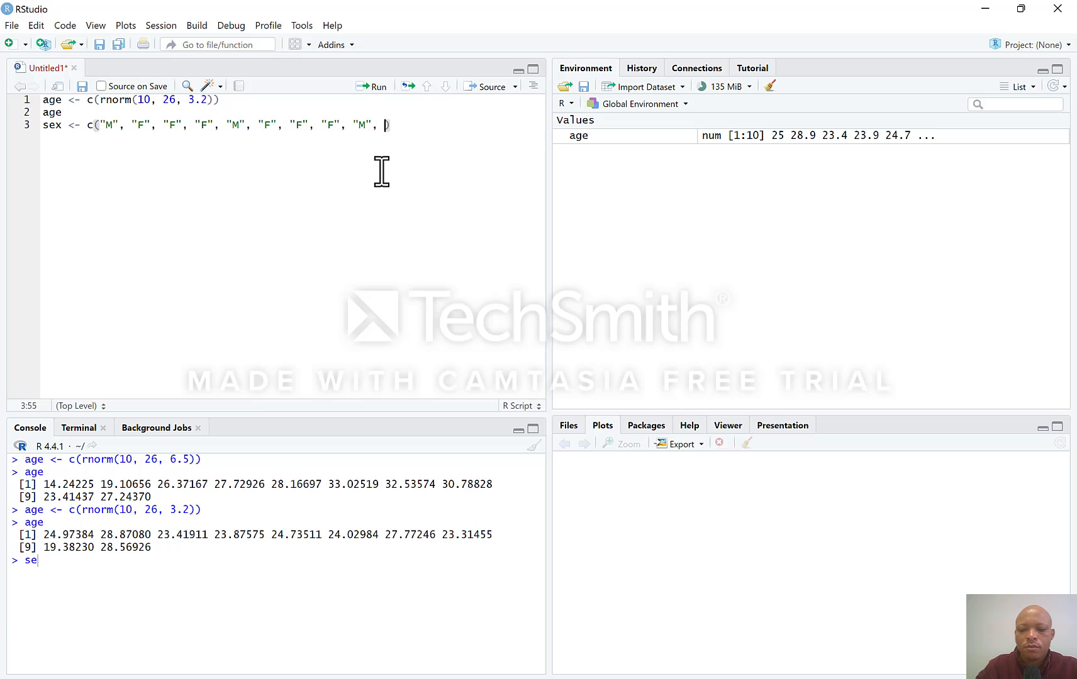
pyautogui.write('M')
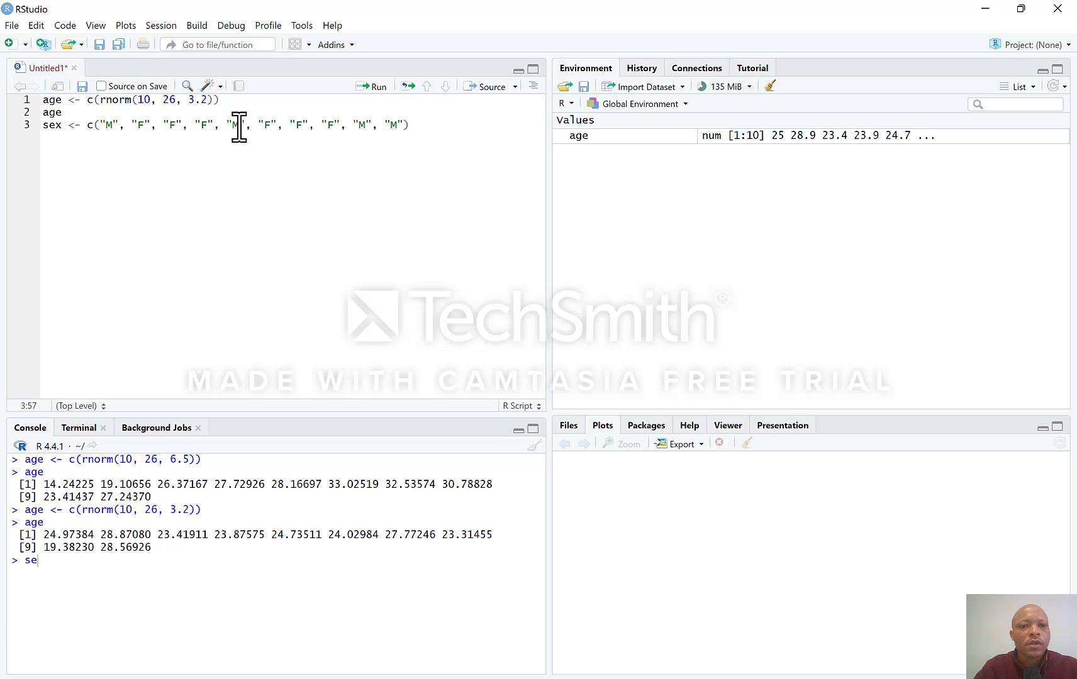
# - Start a height variable on line 4 of the script with an rnorm call inside c() for 10 values
pyautogui.click(420, 125)
pyautogui.press('Return')
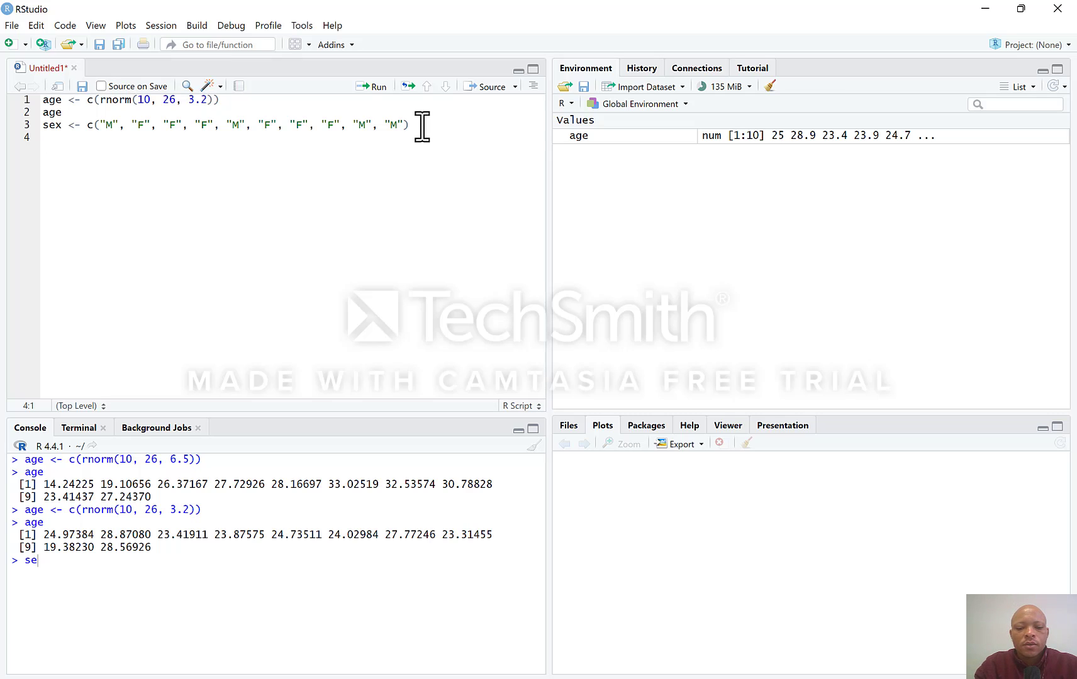
pyautogui.write('height')
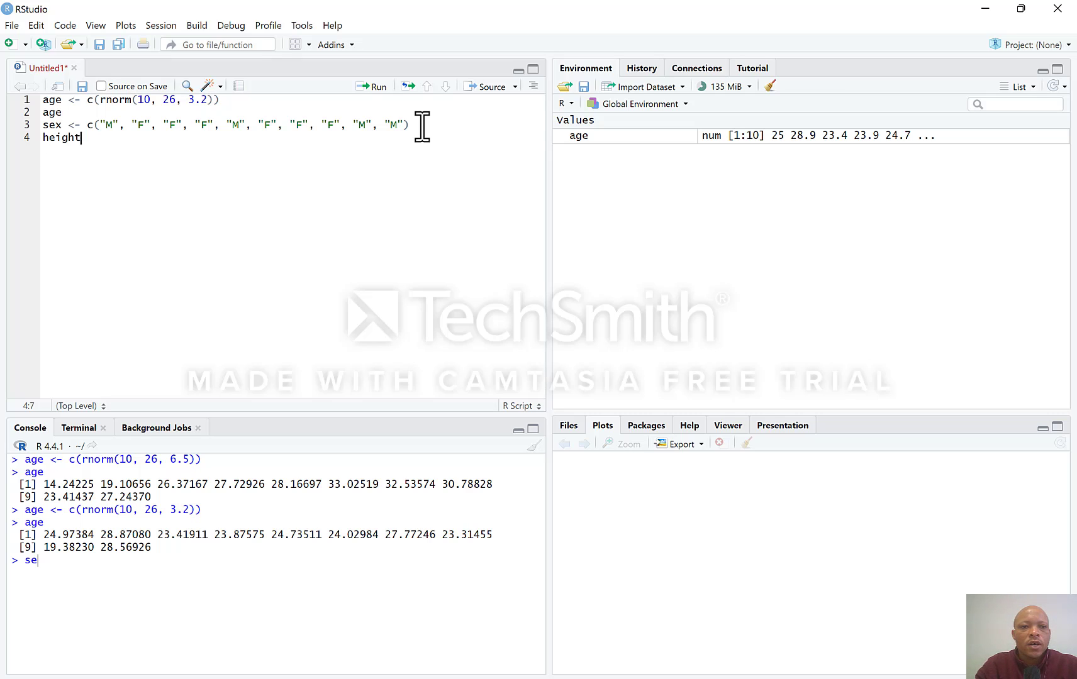
pyautogui.write(' <- ')
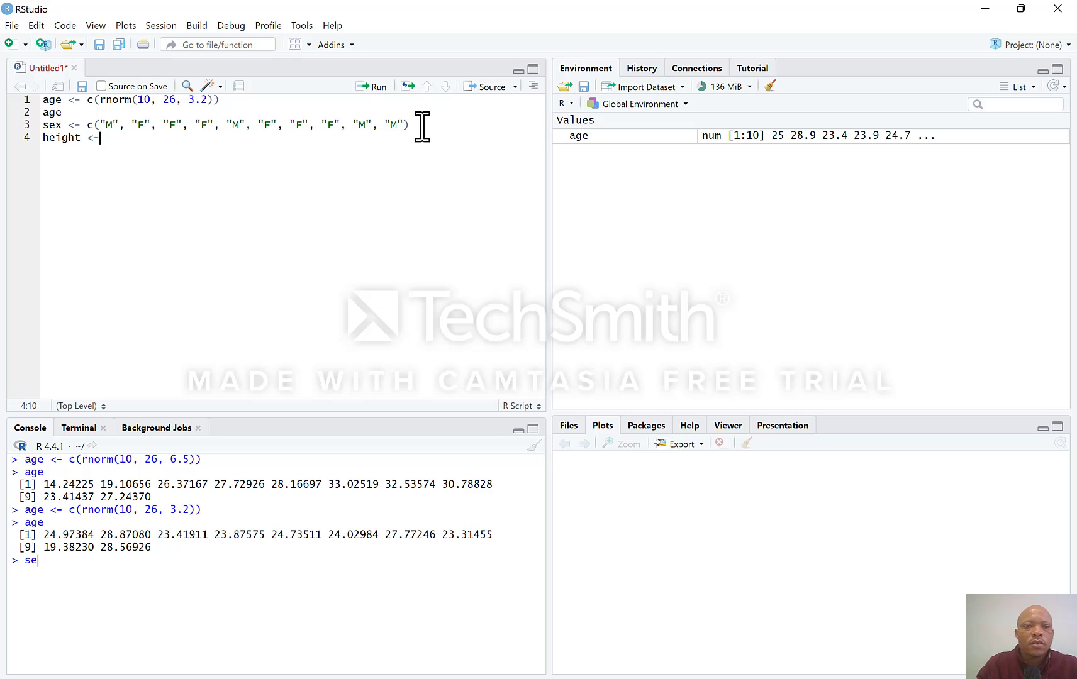
pyautogui.write('c(')
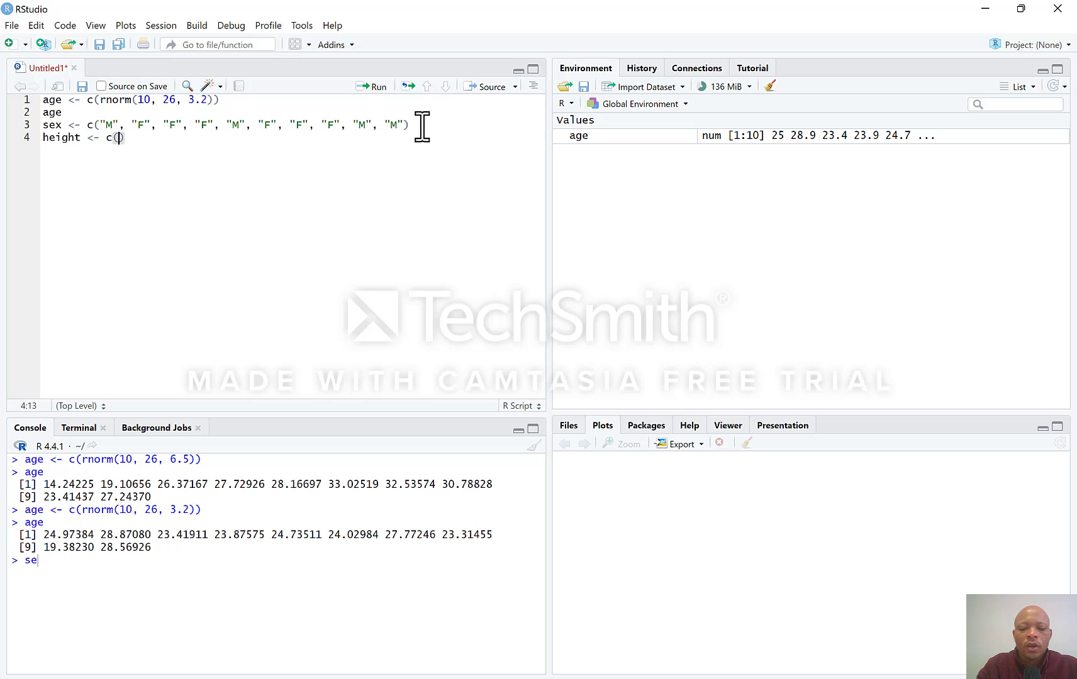
pyautogui.write('rno')
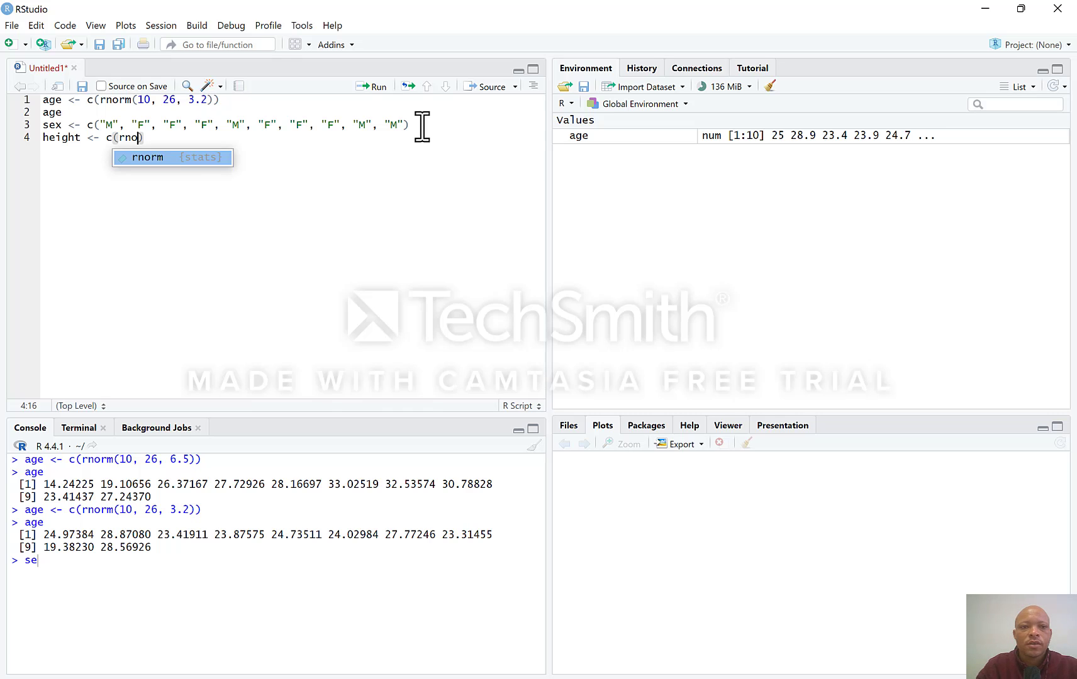
pyautogui.press('Tab')
pyautogui.write('10')
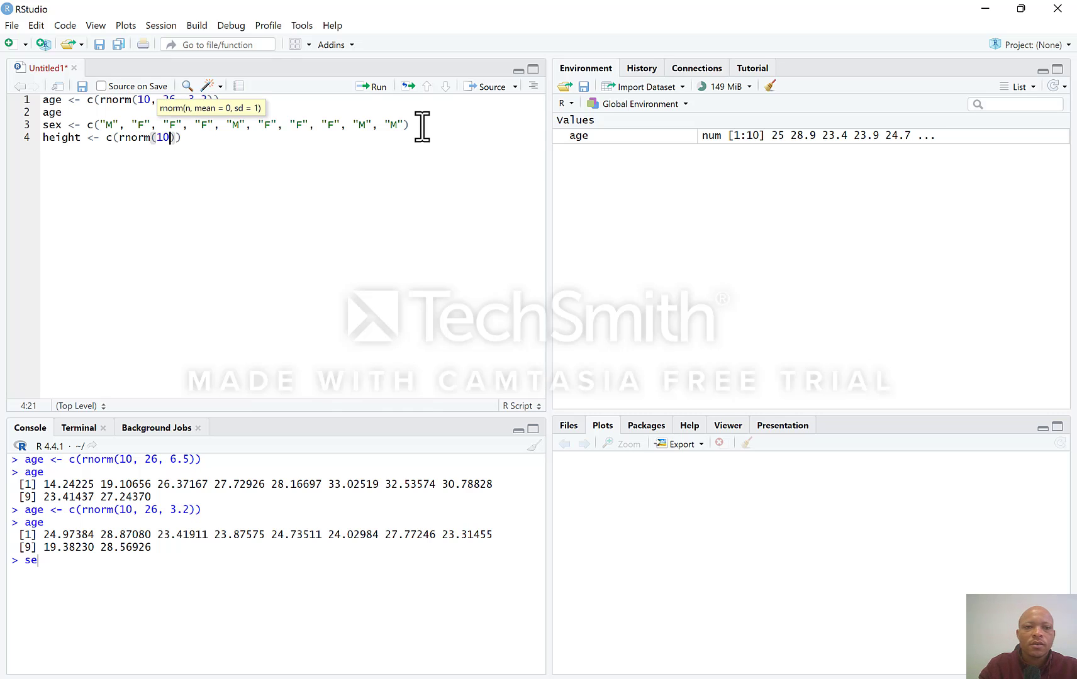
# - Complete the height line as height <- c(rnorm(10, 170, 4.3)) and run it
pyautogui.write(', ')
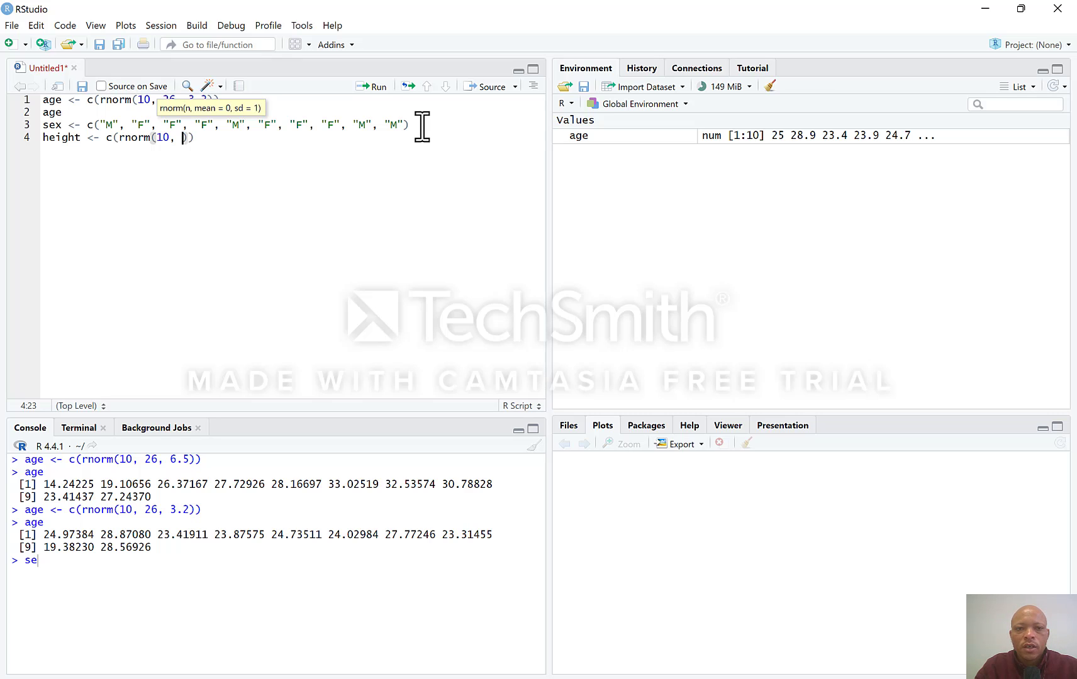
pyautogui.write('17')
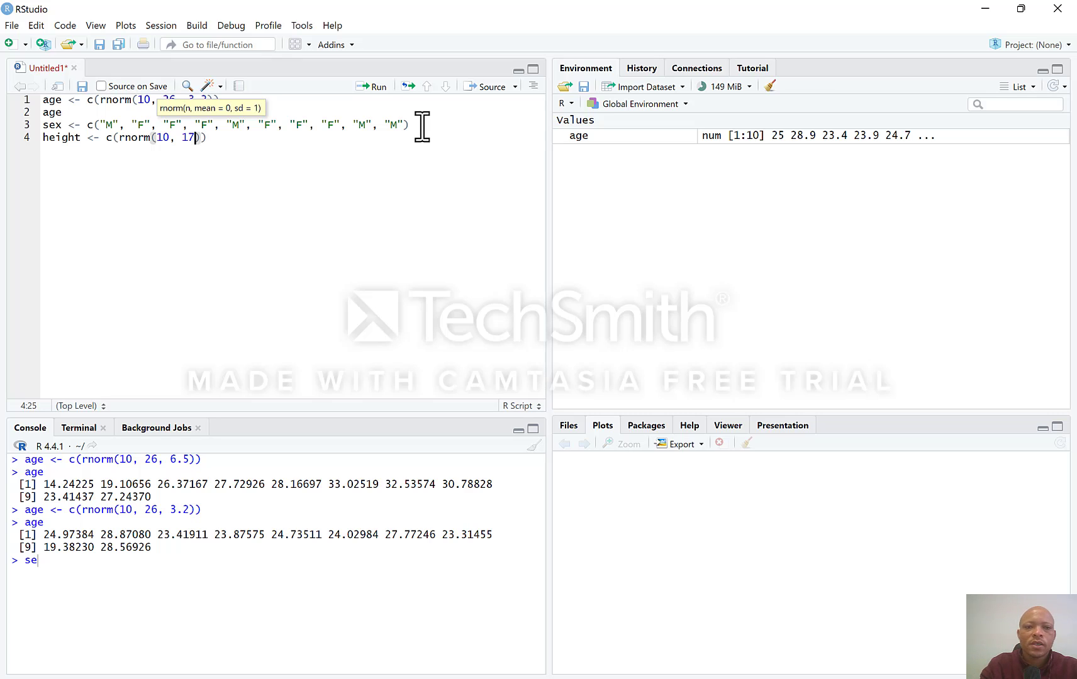
pyautogui.write('0')
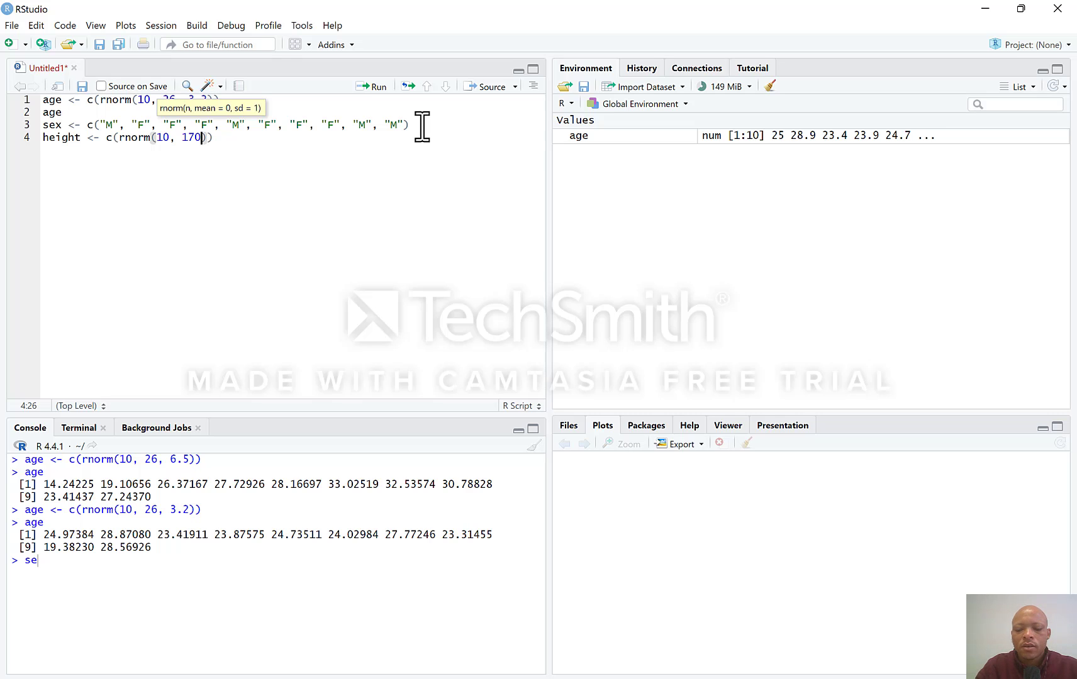
pyautogui.write(', ')
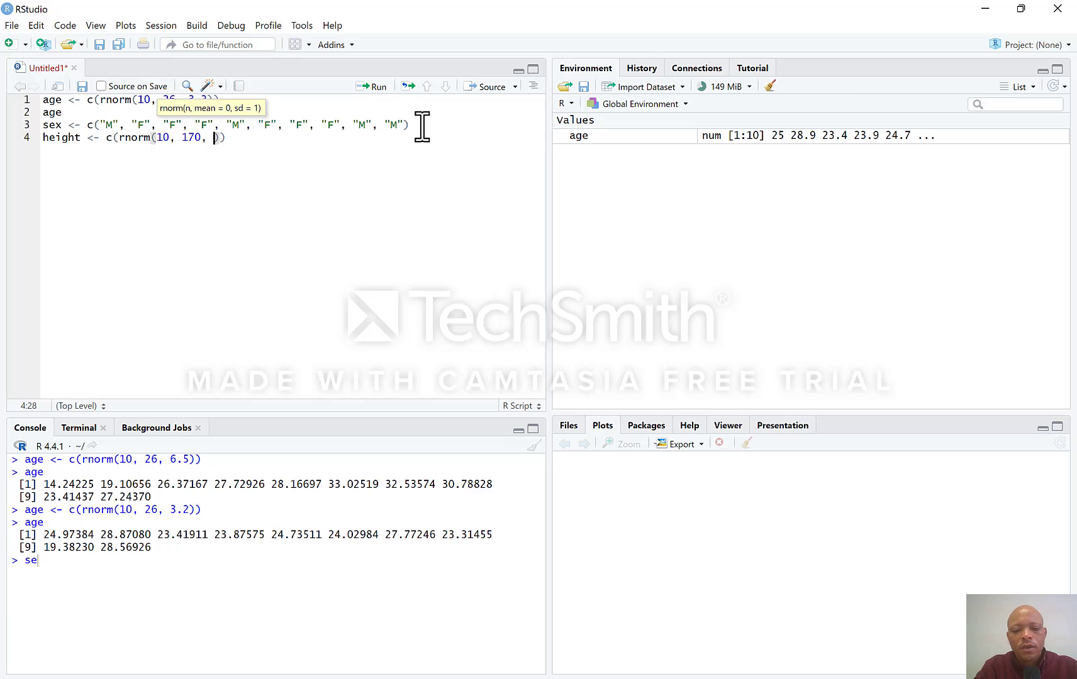
pyautogui.write('4')
pyautogui.write('.3')
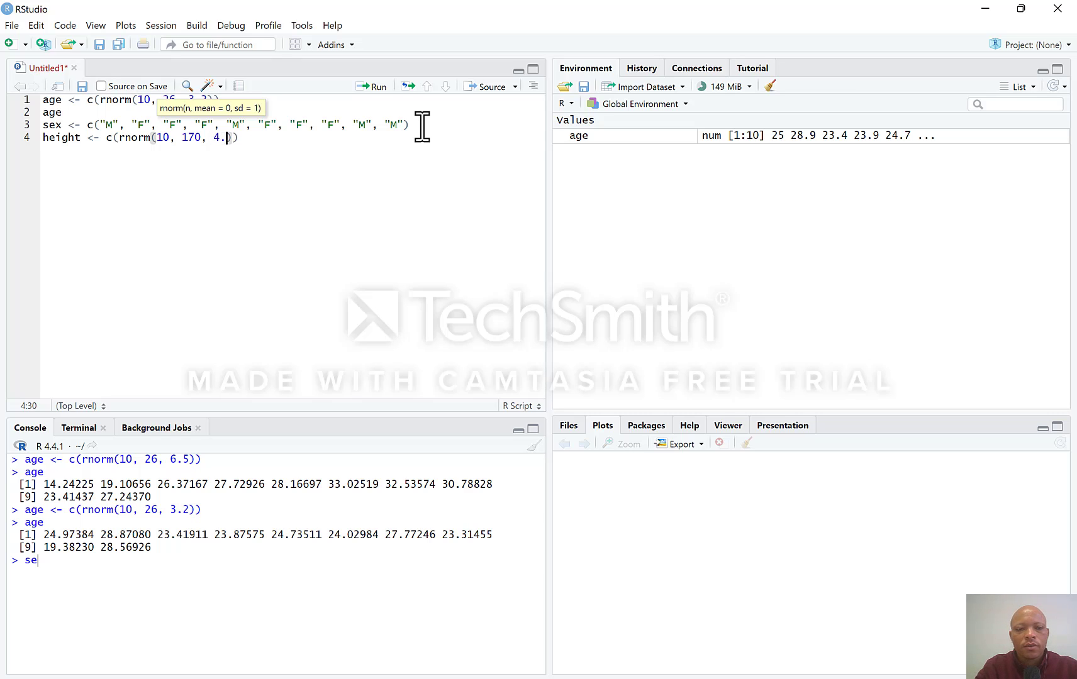
pyautogui.press('Right')
pyautogui.press('Right')
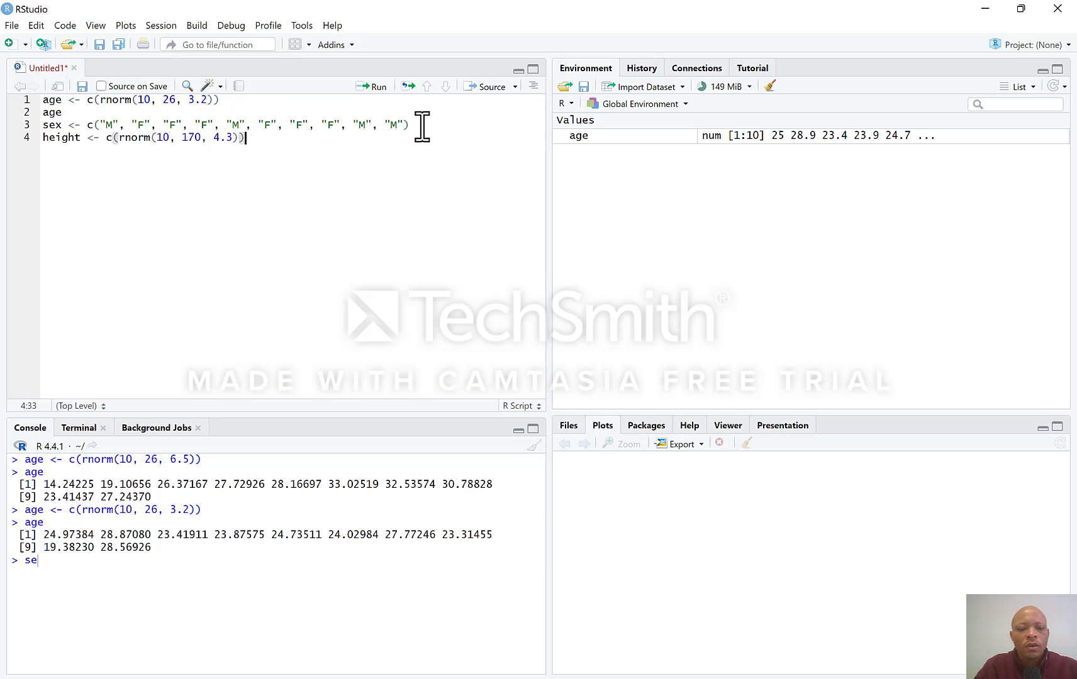
pyautogui.hotkey('ctrl', 'Return')
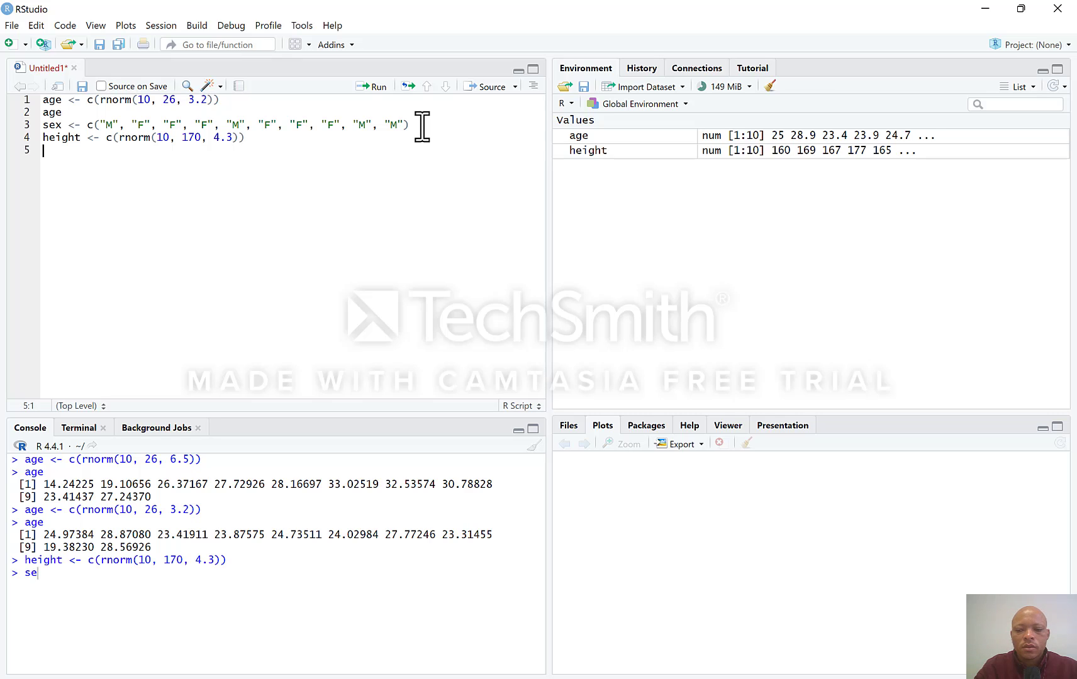
pyautogui.press('Left')
pyautogui.press('BackSpace')
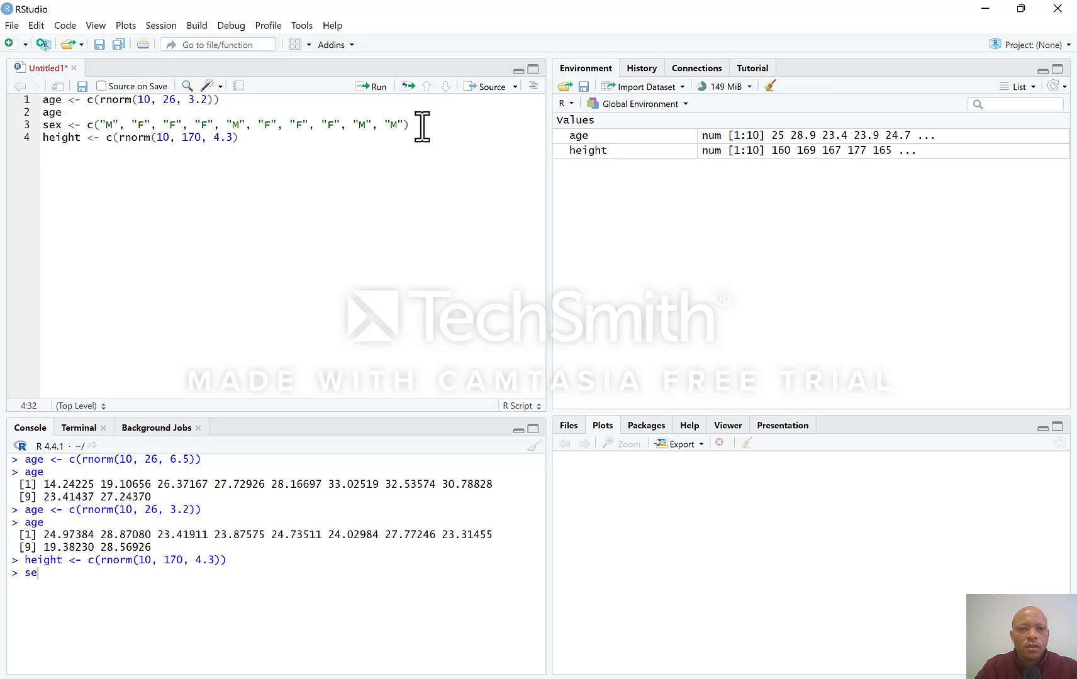
pyautogui.write(')')
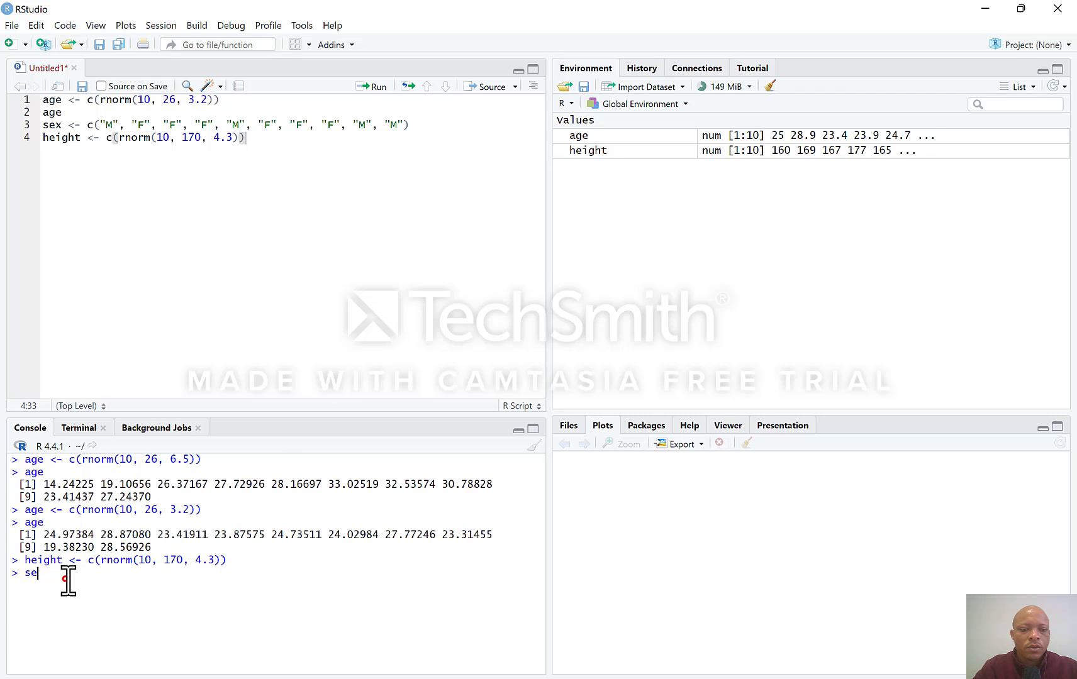
# - Clear the stray "se" from the console prompt, and add height on line 5 of the script and run it
pyautogui.press('BackSpace')
pyautogui.press('BackSpace')
pyautogui.click(50, 157)
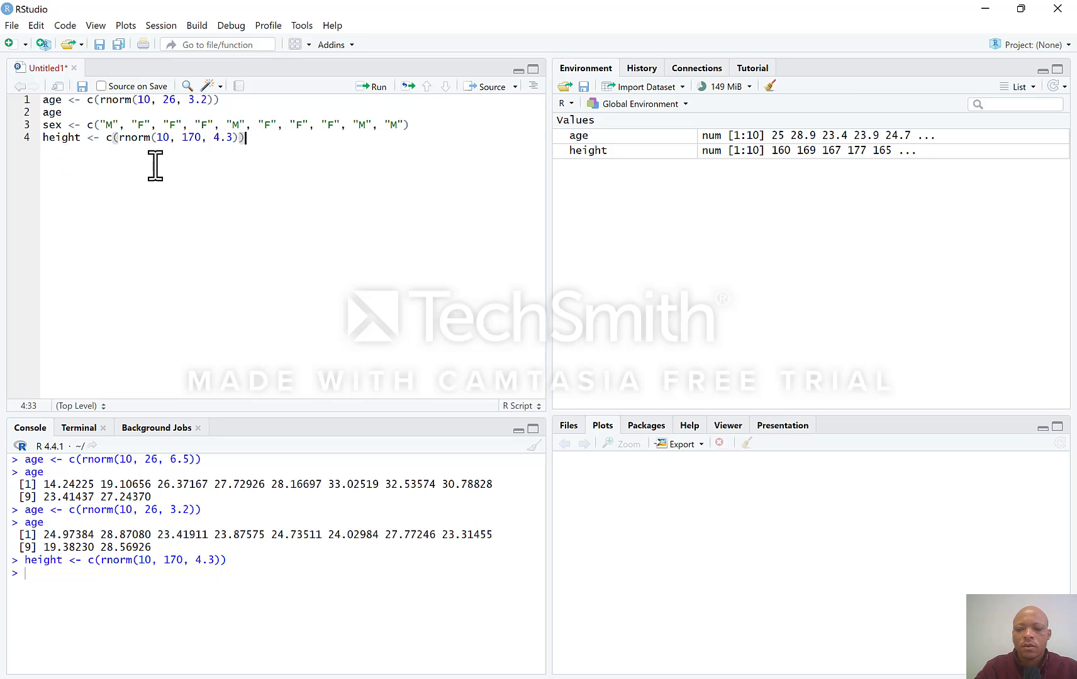
pyautogui.press('Return')
pyautogui.write('height')
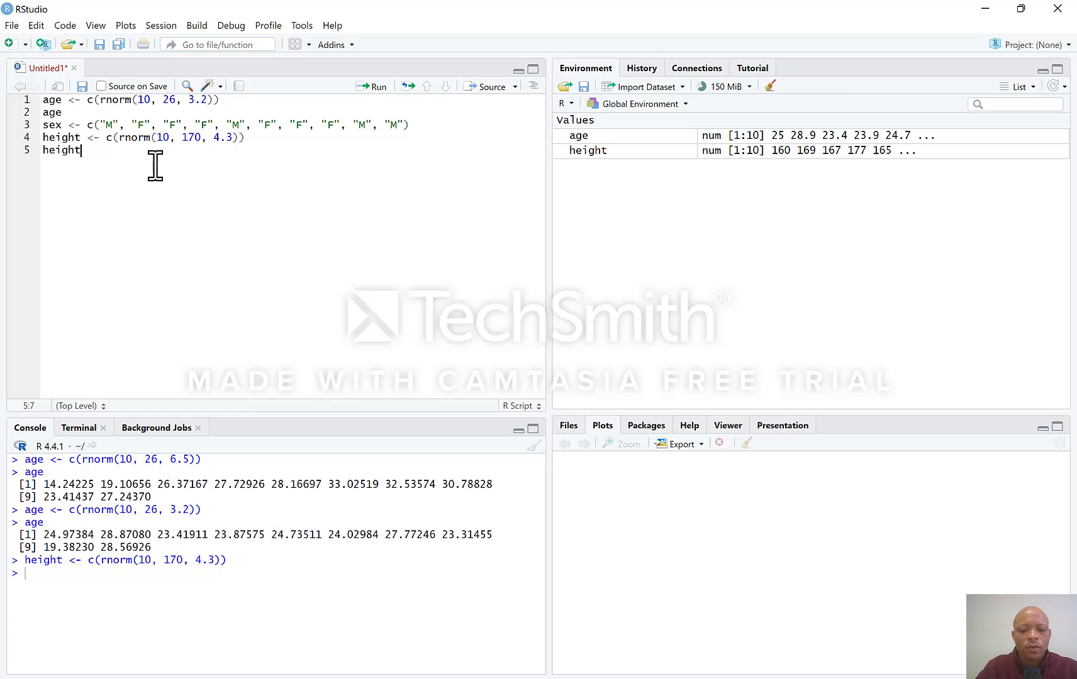
pyautogui.hotkey('ctrl', 'Return')
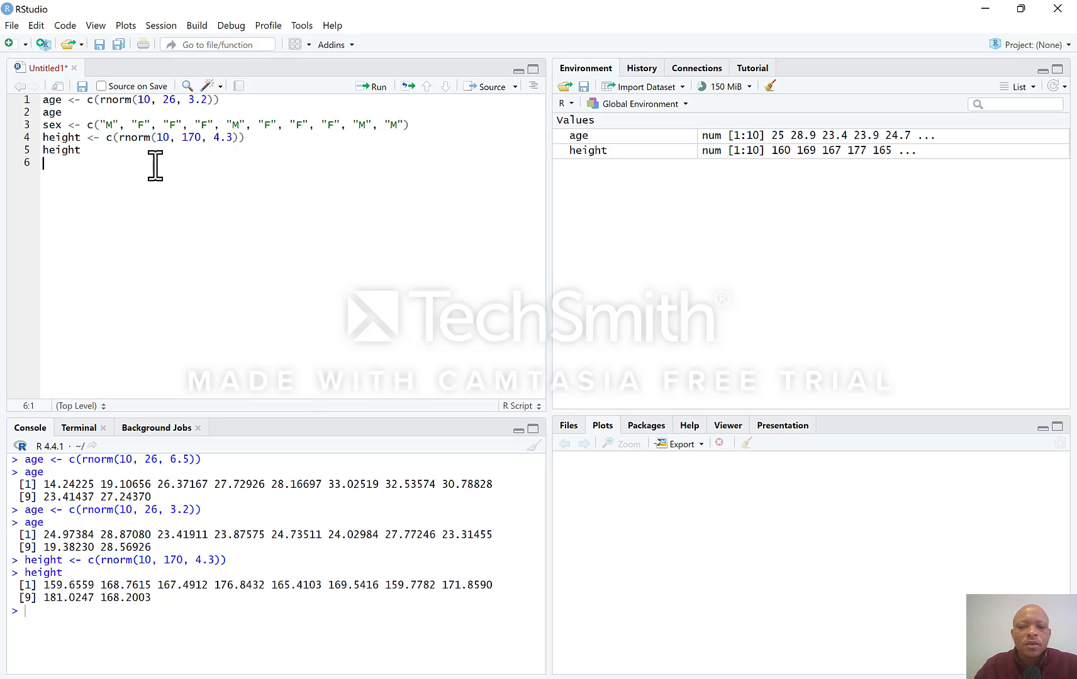
# - Write an edu vector on line 6 of the script as edu <- c("Y", "Y", "N")
pyautogui.write('ed')
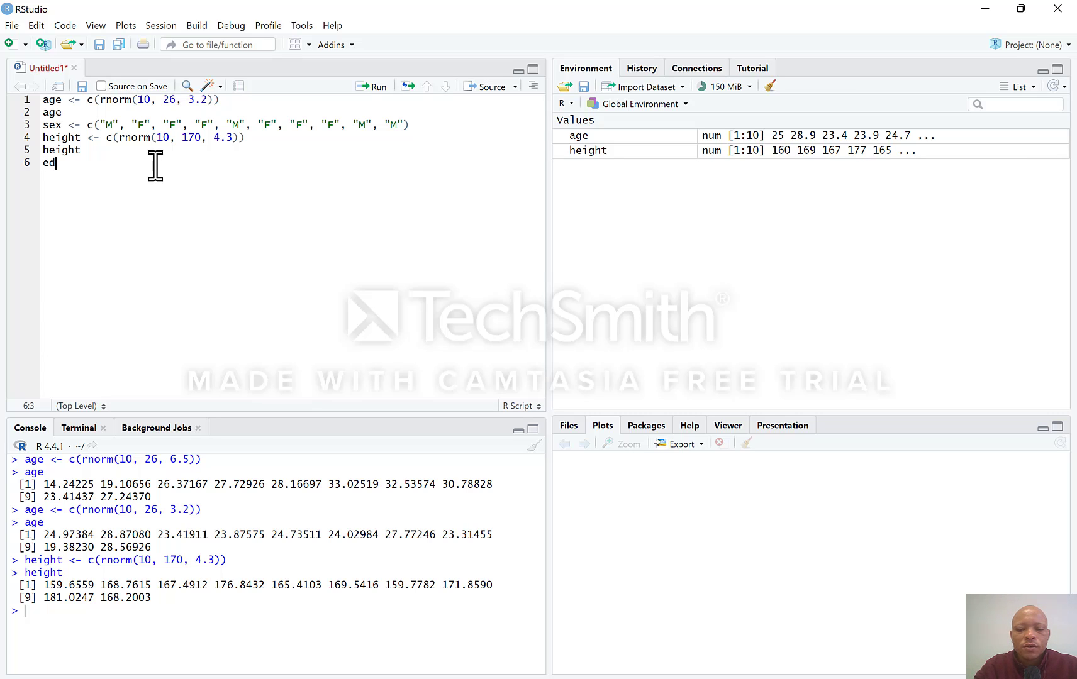
pyautogui.write('u <- ')
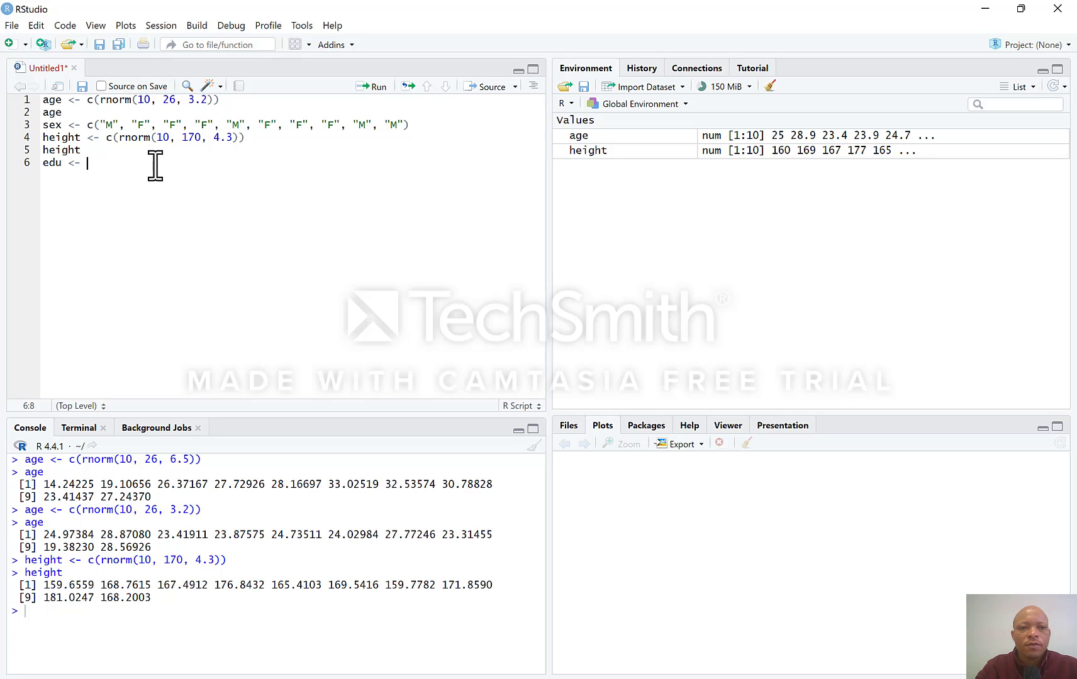
pyautogui.write('c(')
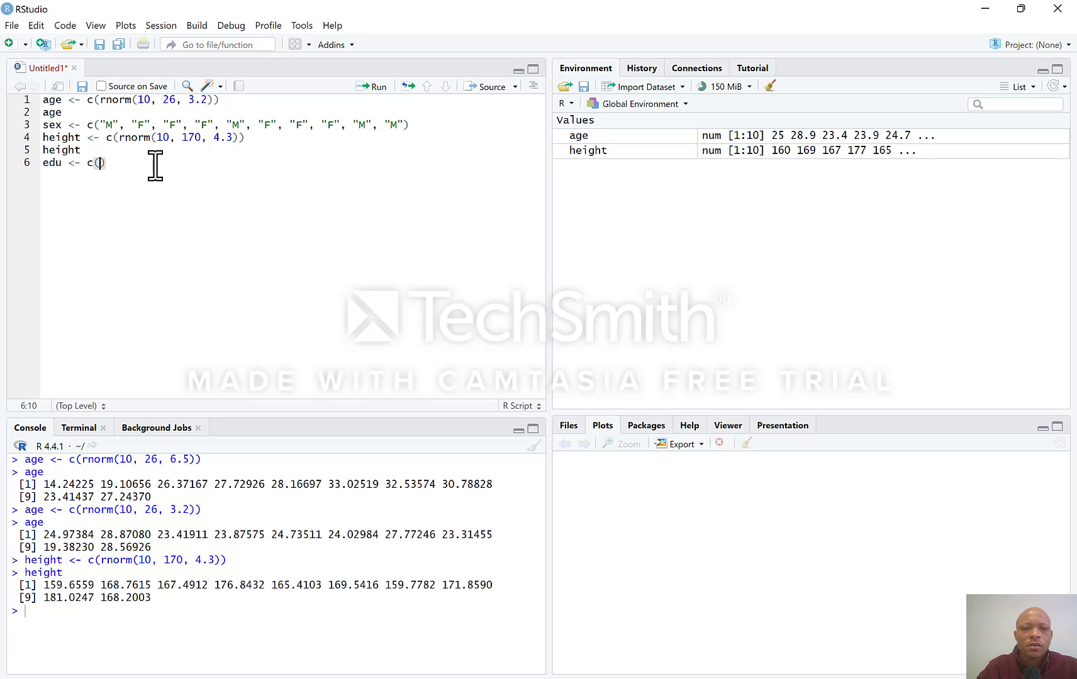
pyautogui.write('"')
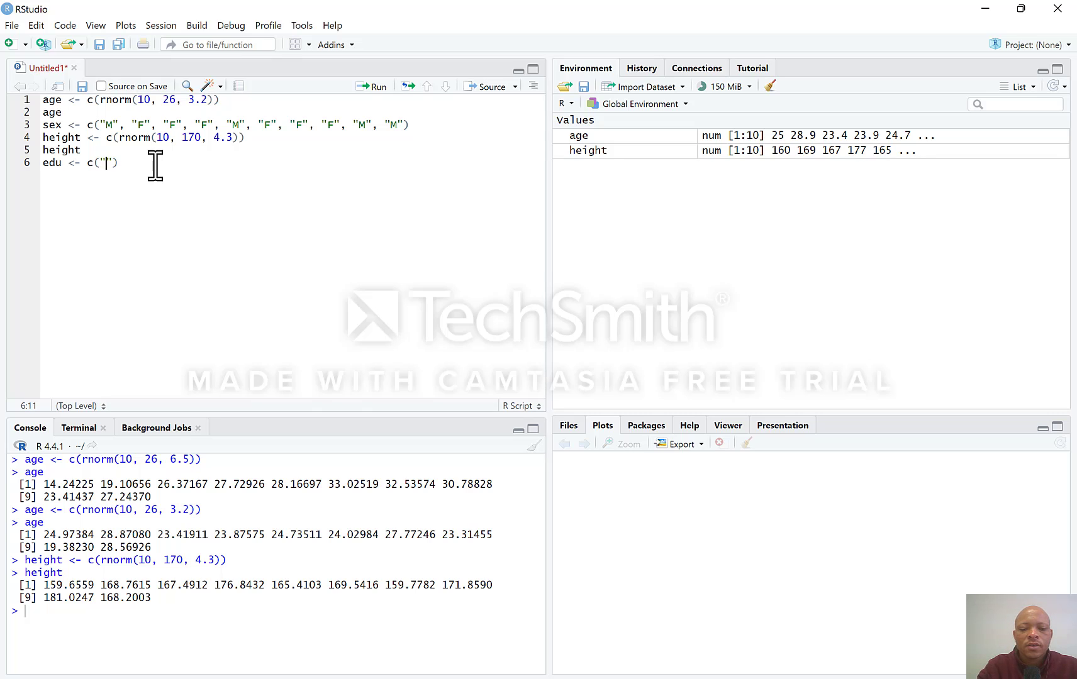
pyautogui.write('Y", "Y')
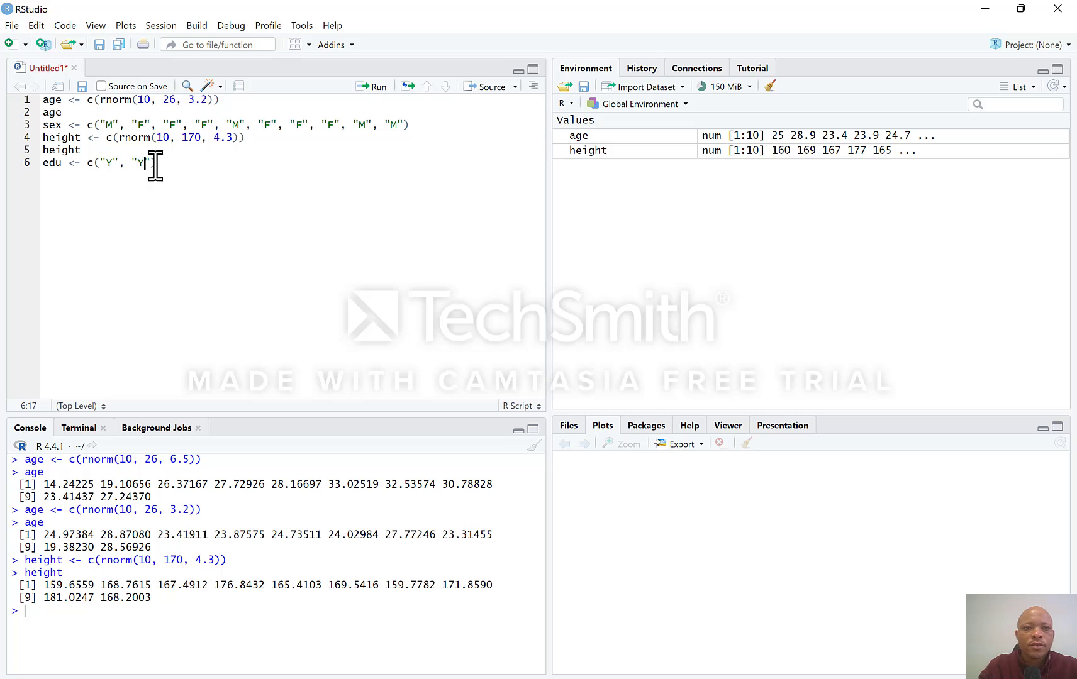
pyautogui.write('", "')
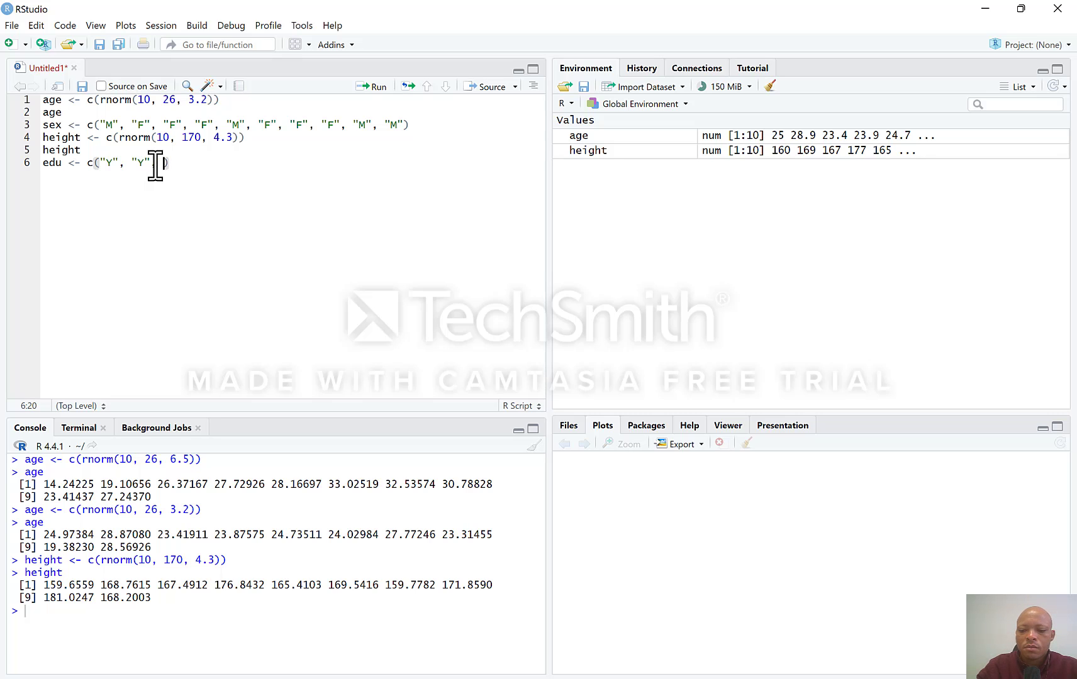
pyautogui.write('N"')
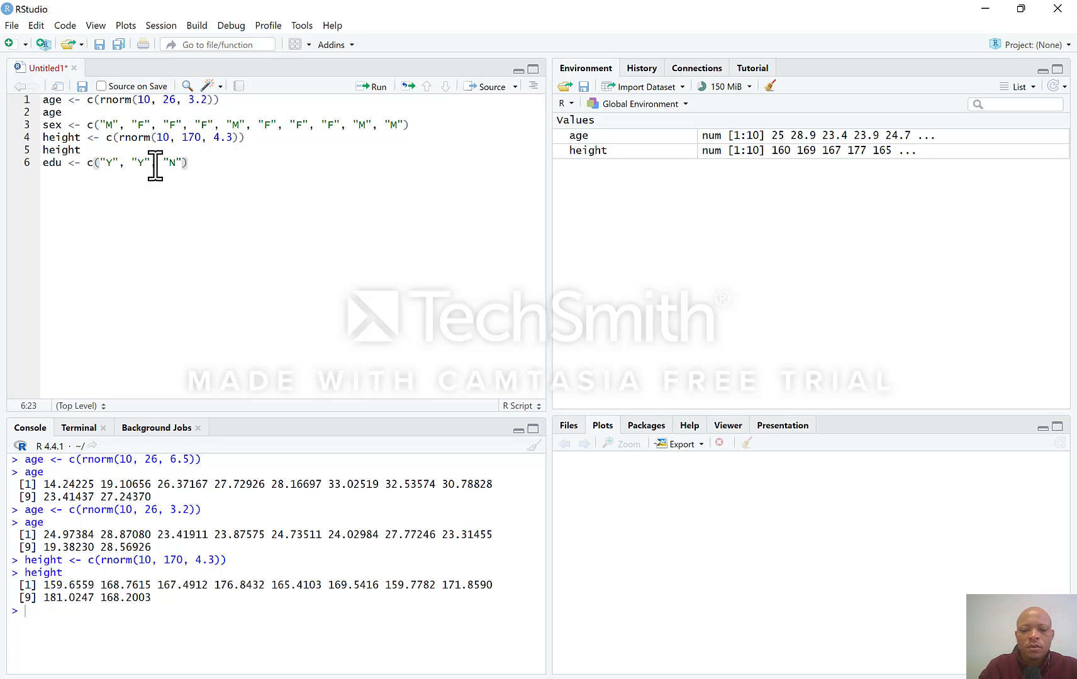
# - Append the values "Y", "N", "N", "Y", "Y" to the edu vector on line 6 of the script
pyautogui.write(', ')
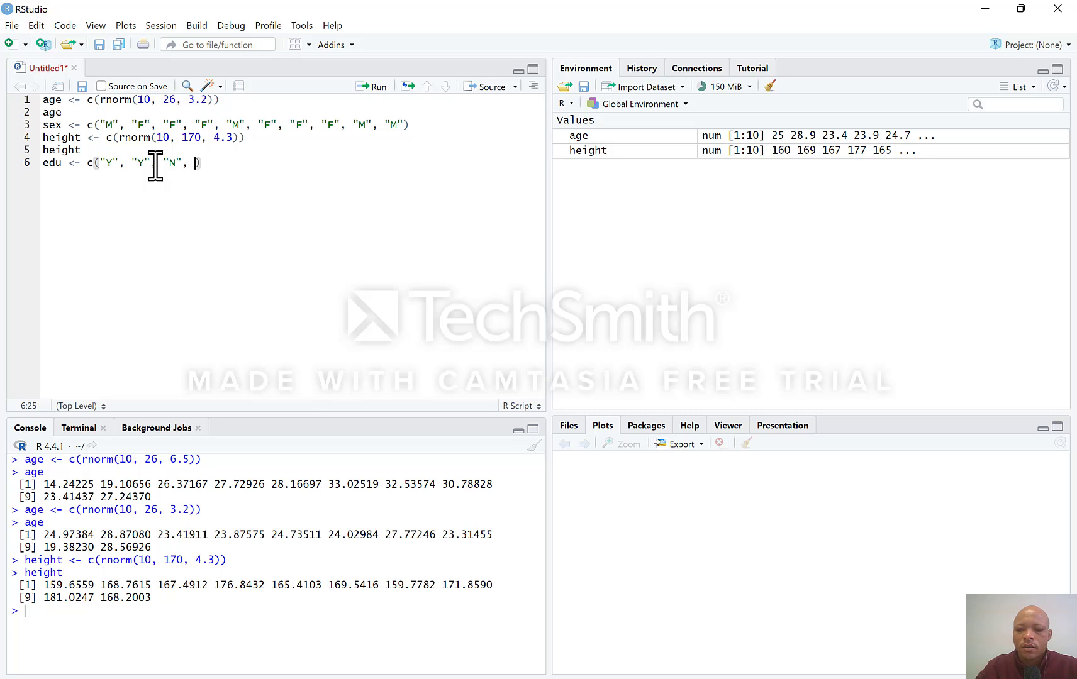
pyautogui.write('"Y')
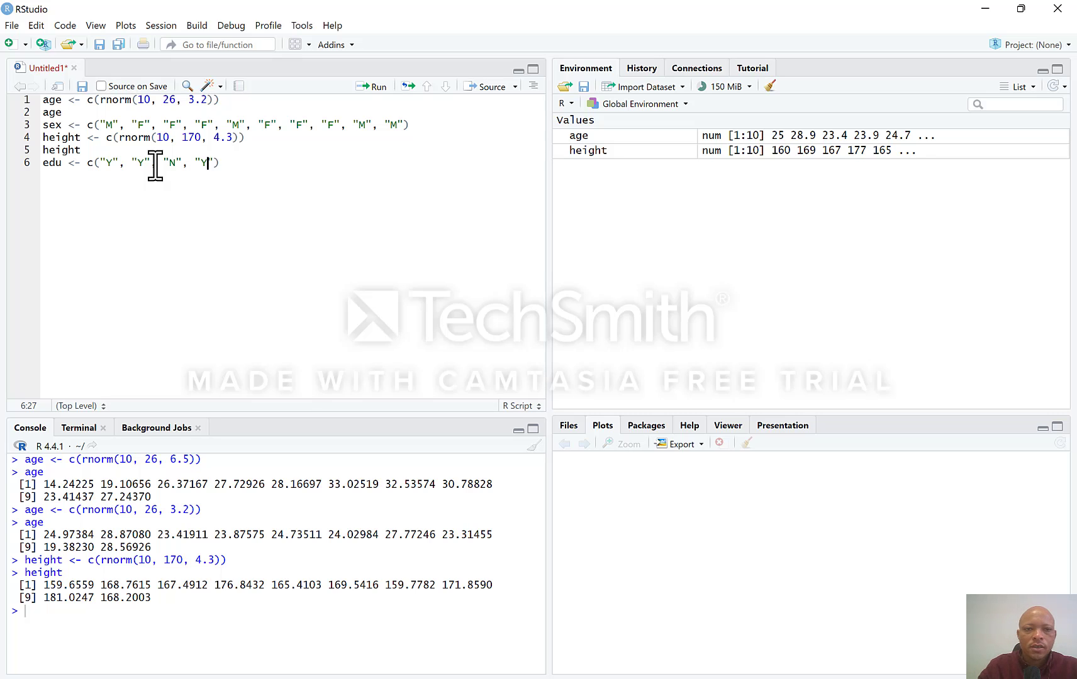
pyautogui.write('", "')
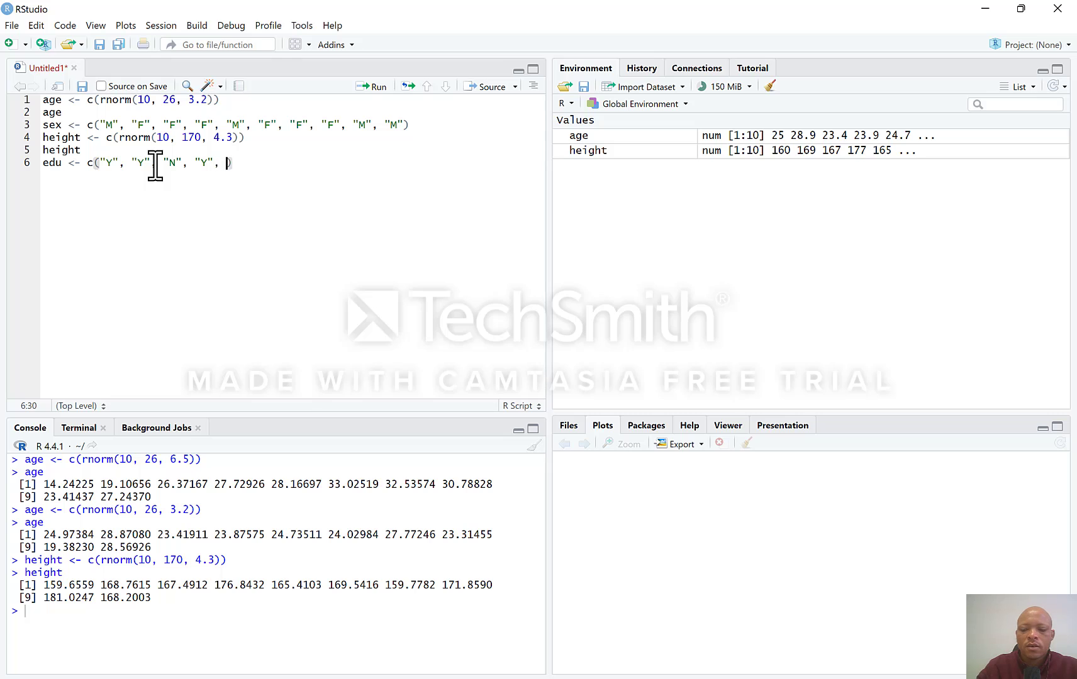
pyautogui.write('N", "')
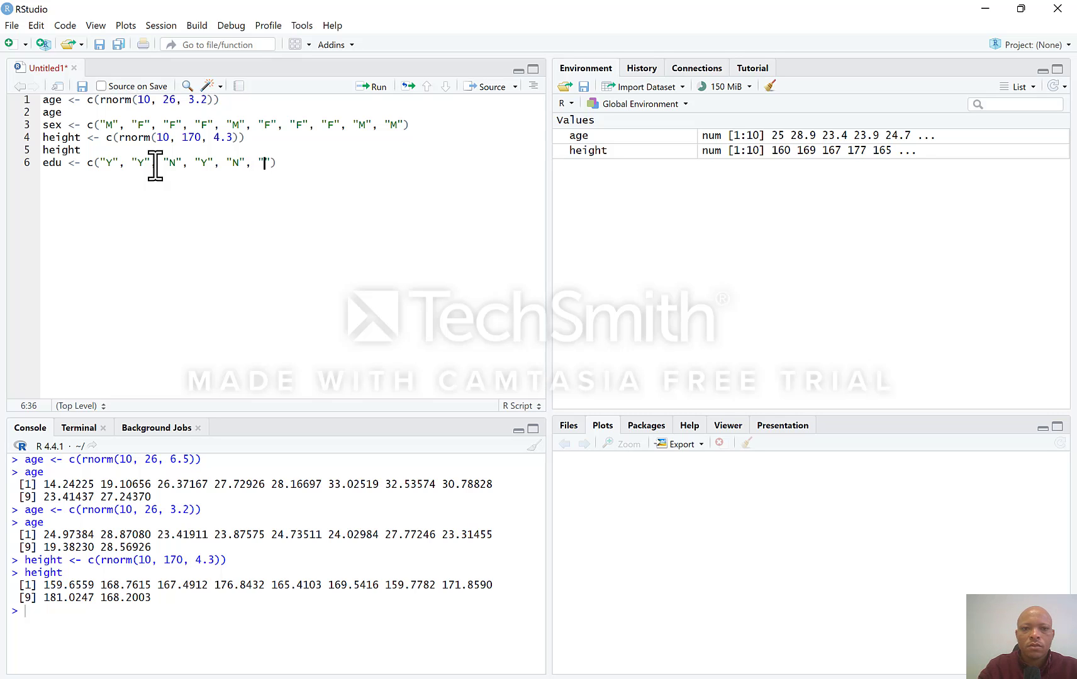
pyautogui.write('N", ')
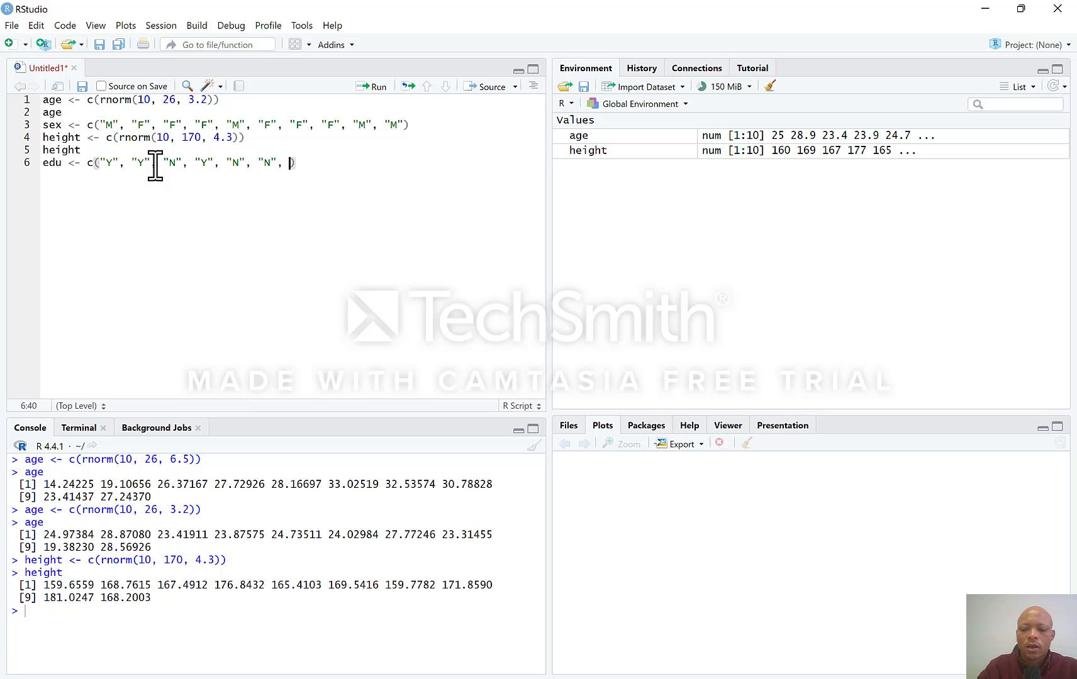
pyautogui.write('"')
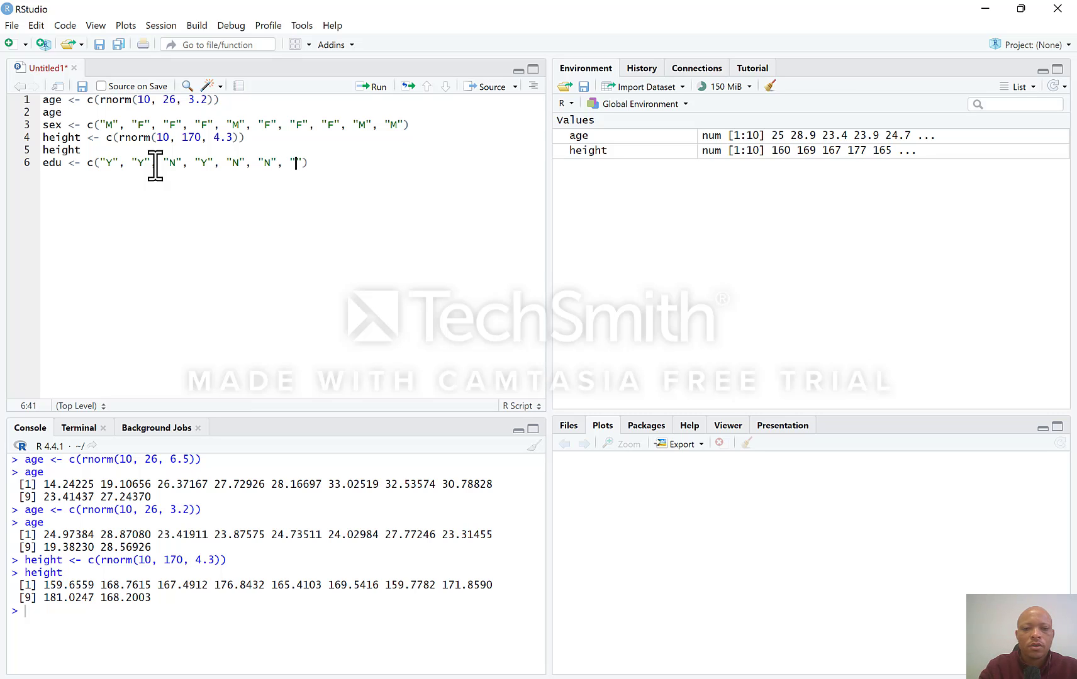
pyautogui.write('Y"')
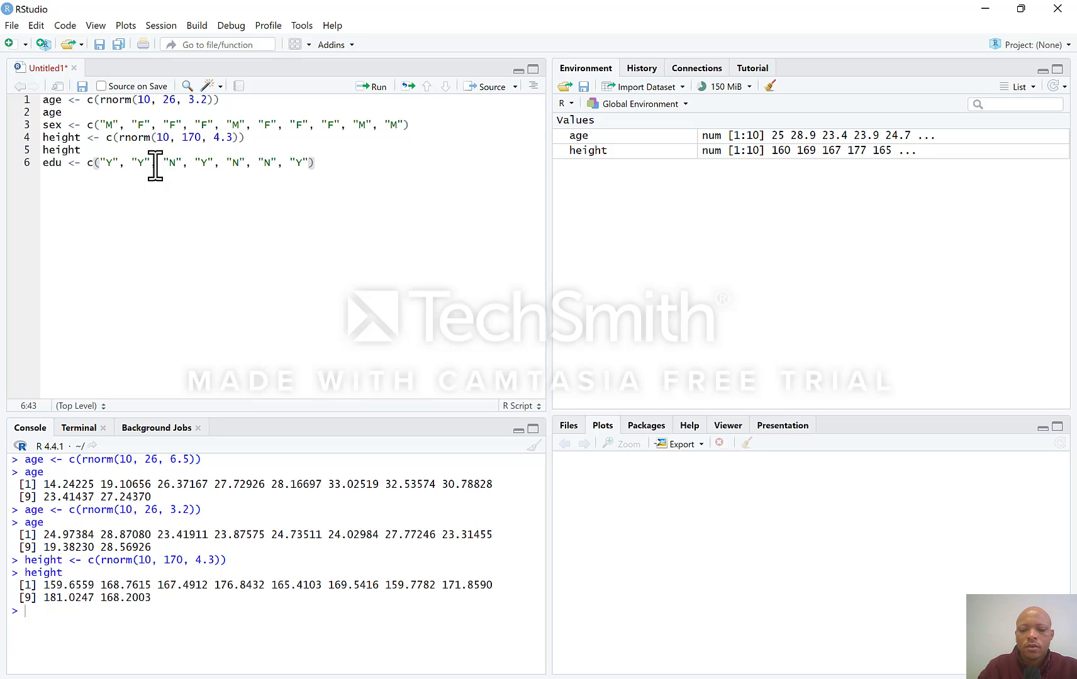
pyautogui.write(', "')
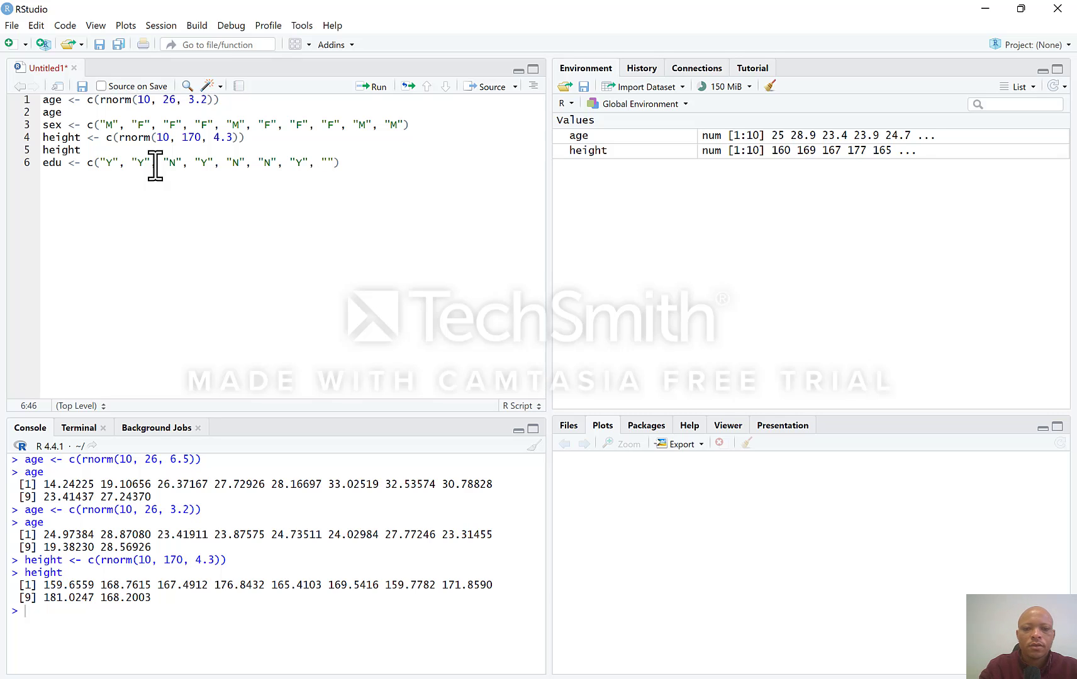
pyautogui.write('Y')
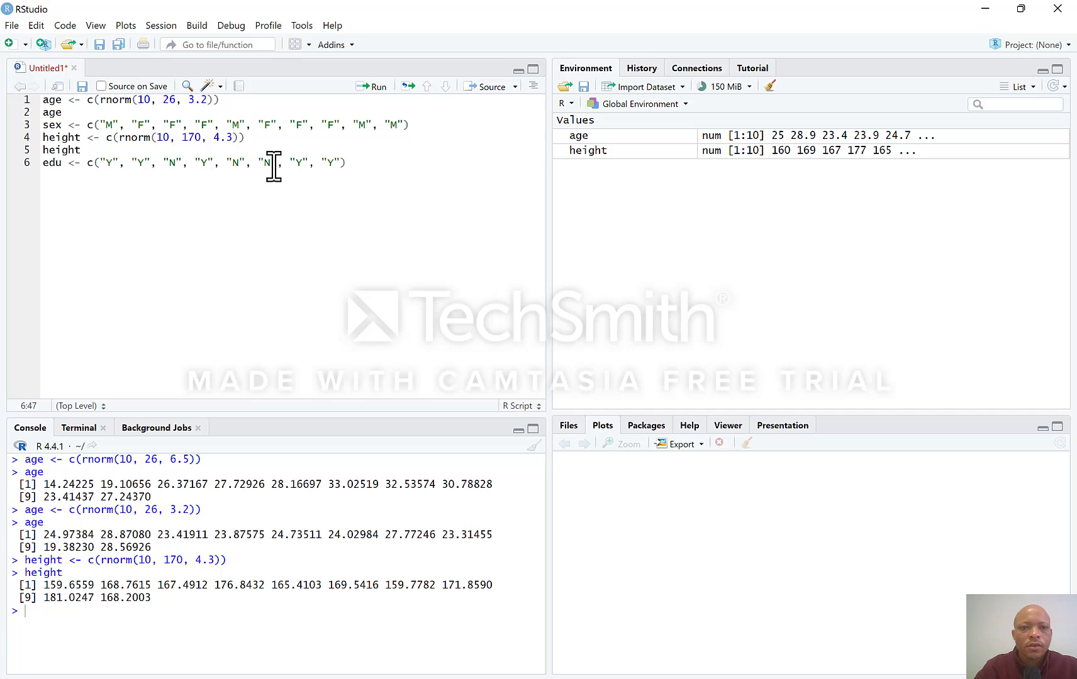
# - Finish the edu vector by appending "N" and "Y" as its last values, and run the line
pyautogui.click(342, 163)
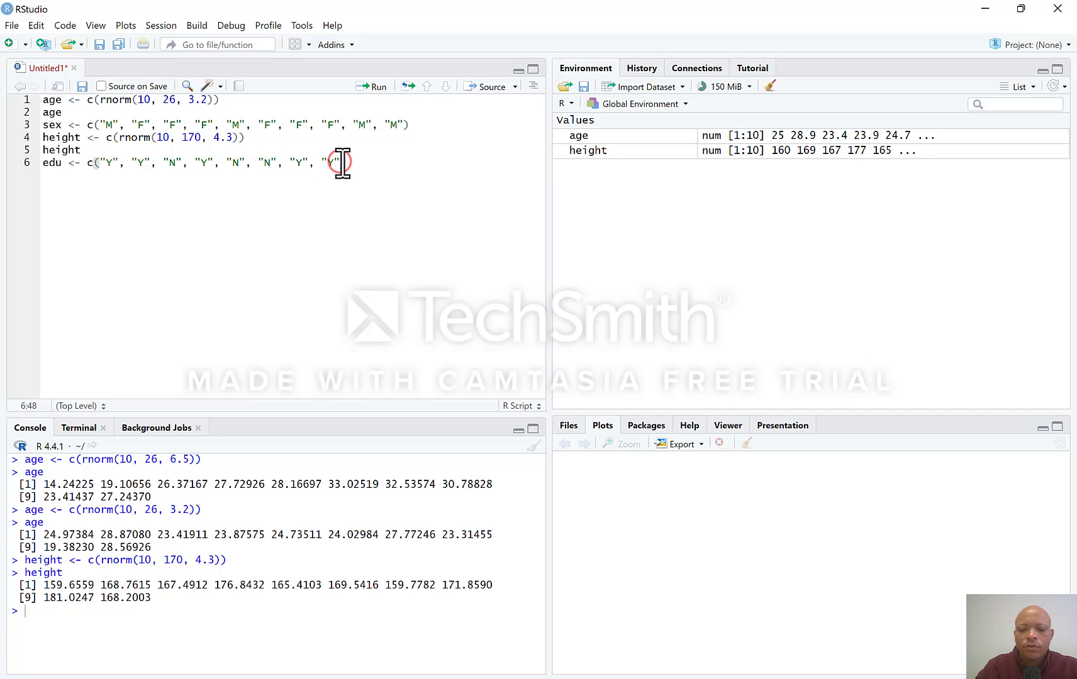
pyautogui.write(', "')
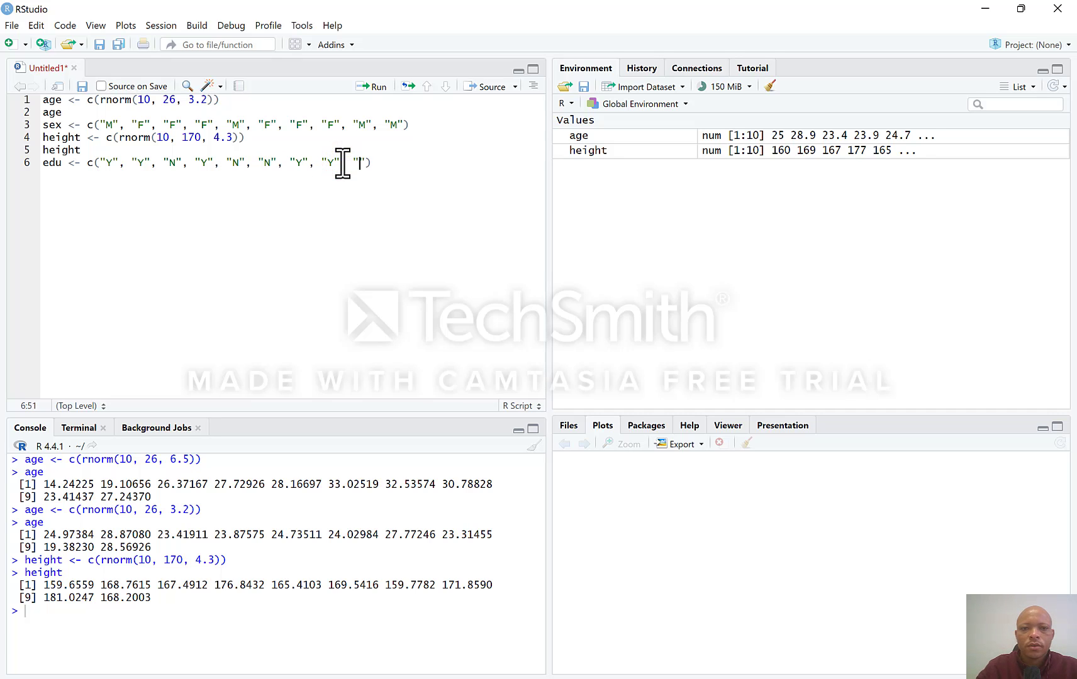
pyautogui.write('N"')
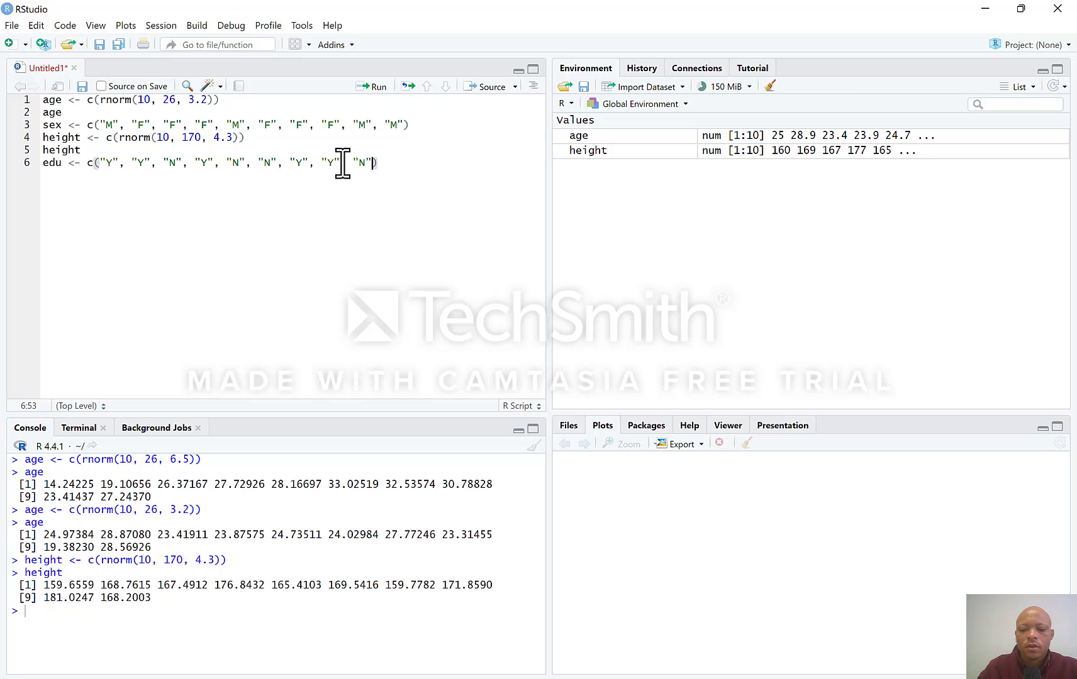
pyautogui.write(', "')
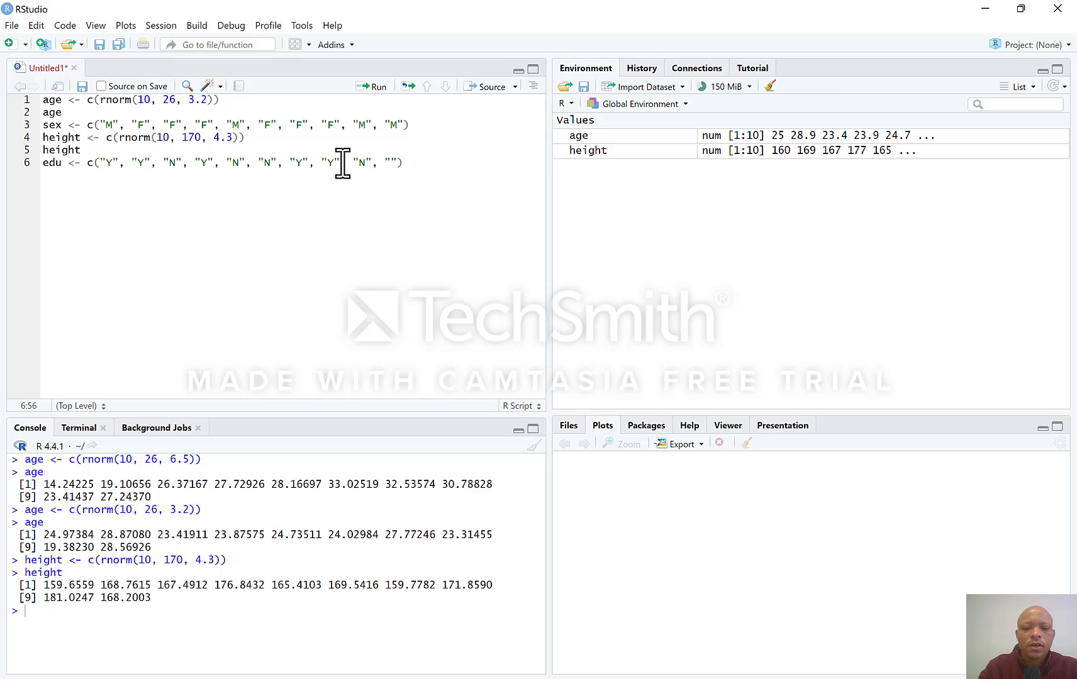
pyautogui.write('Y')
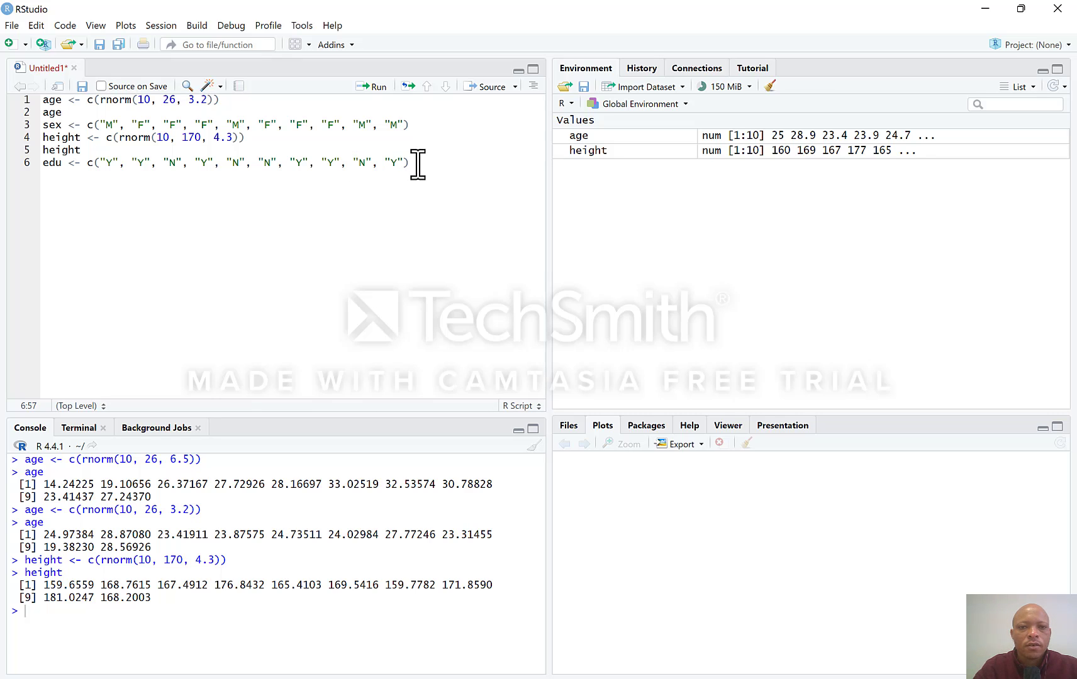
pyautogui.hotkey('ctrl', 'Return')
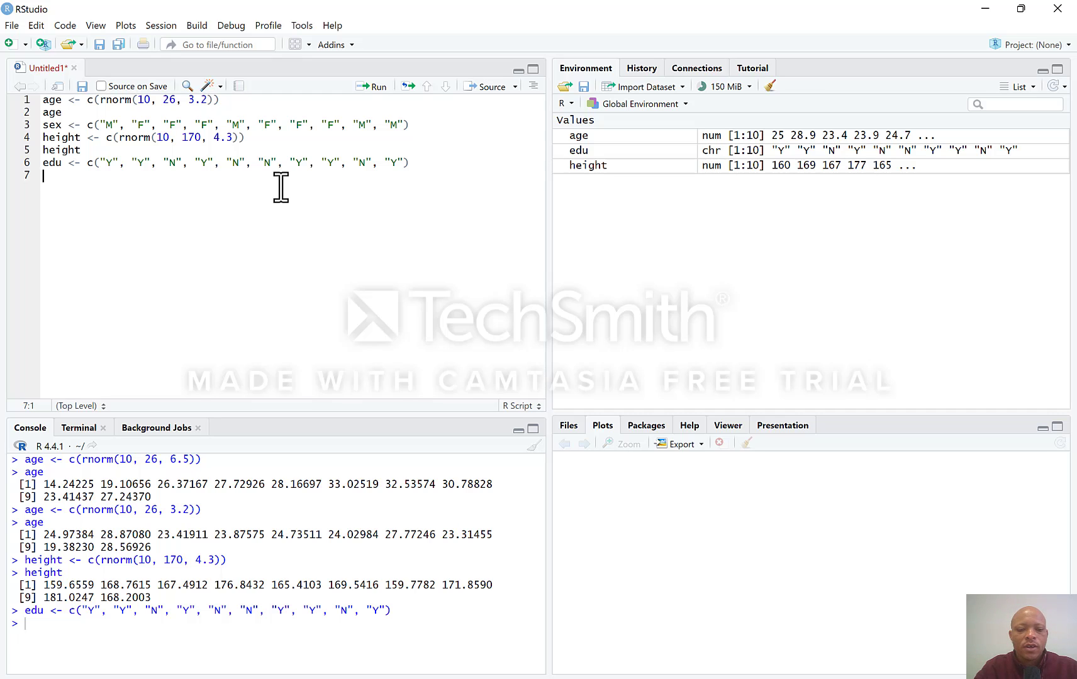
# - Write weight <- c(rnorm(10, 55, 3.1)) on line 7 of the script and run it
pyautogui.write('weight')
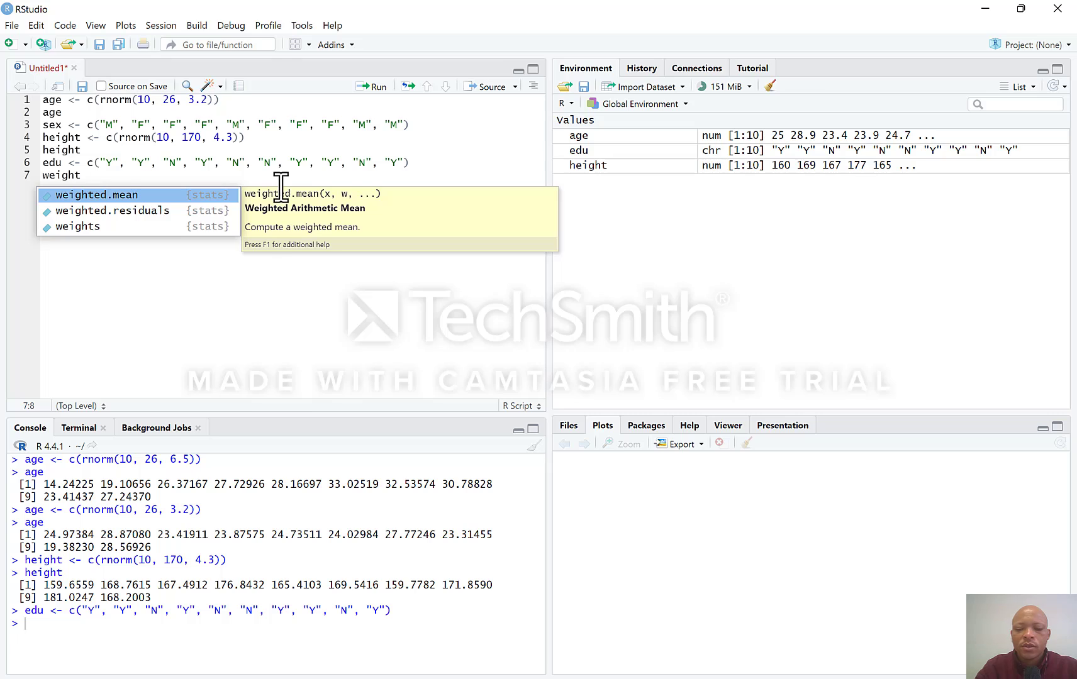
pyautogui.write(' <-')
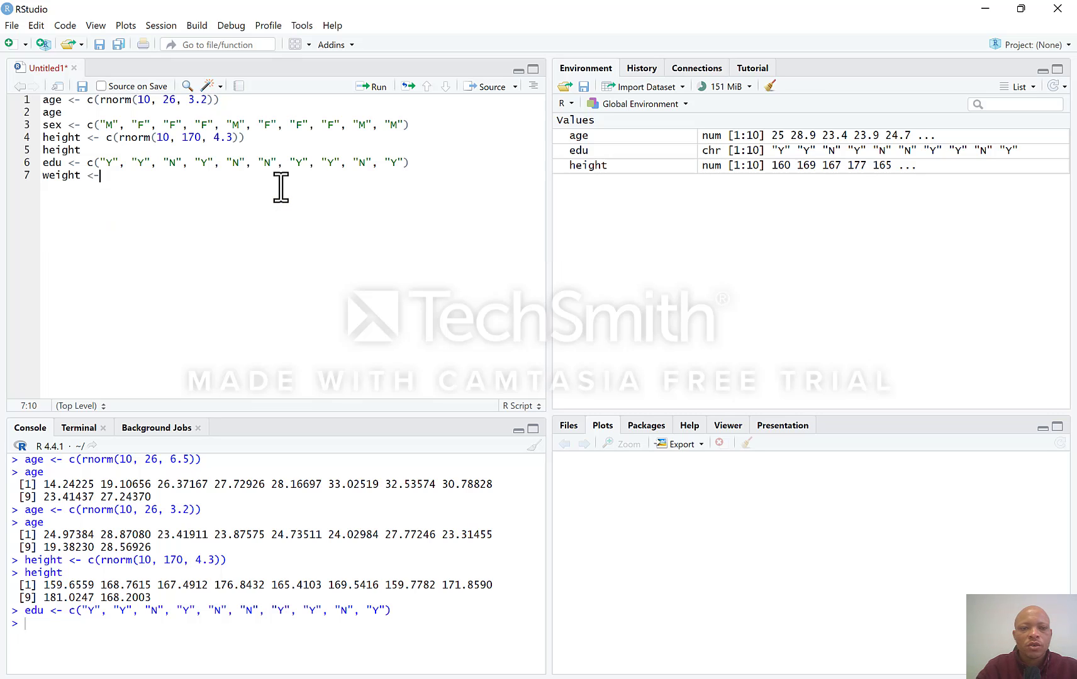
pyautogui.write(' c(')
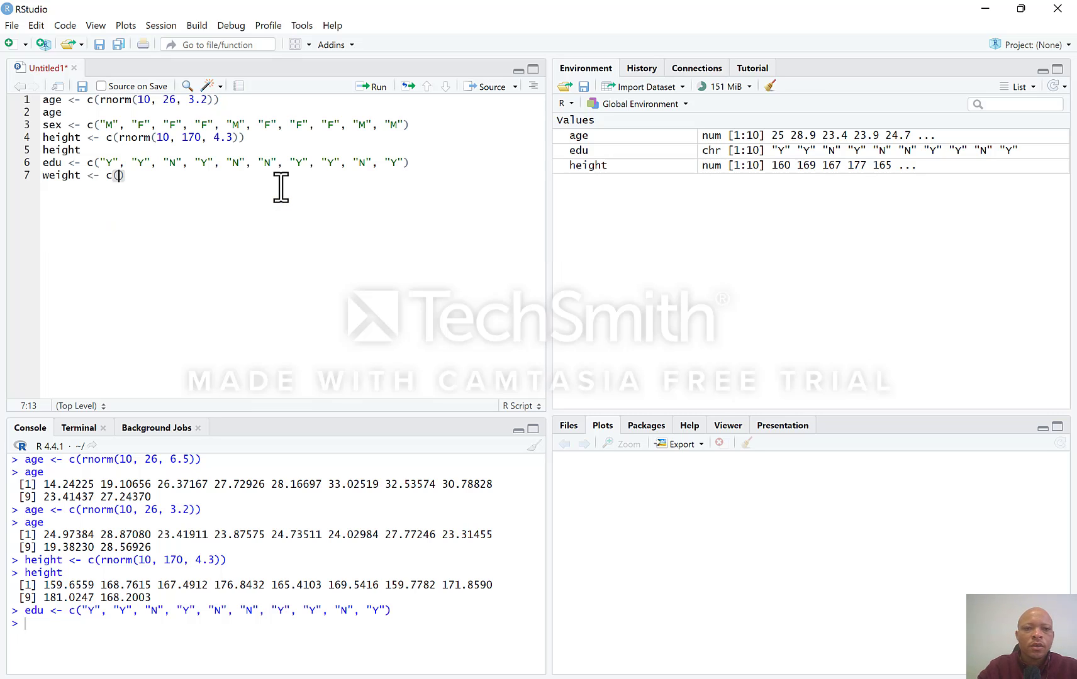
pyautogui.write('rno')
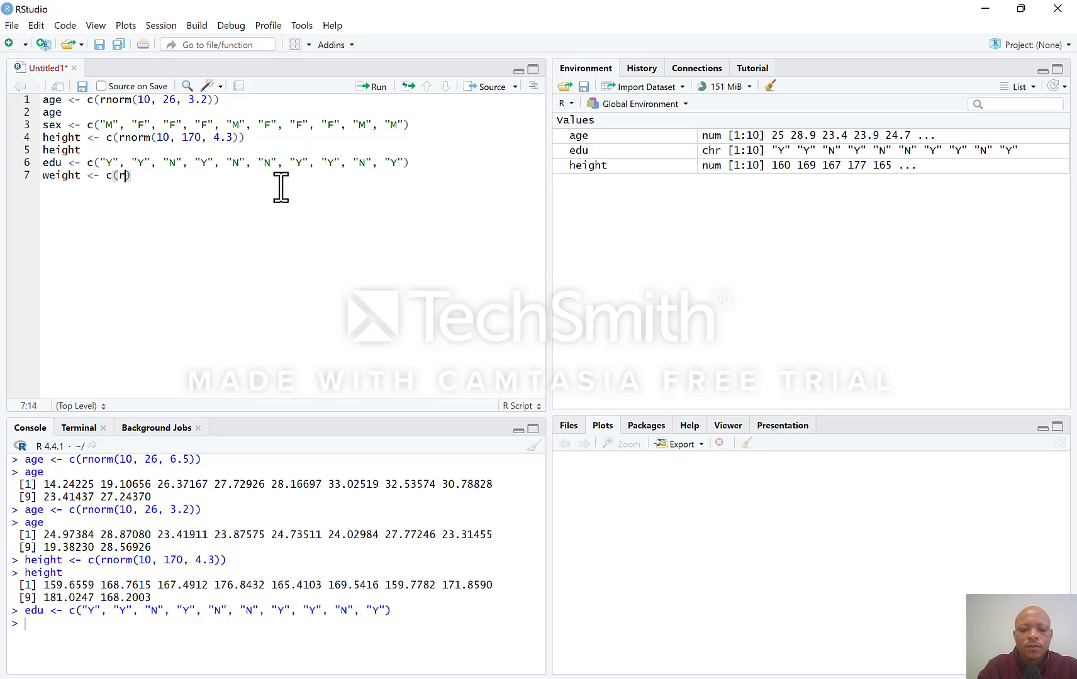
pyautogui.press('Tab')
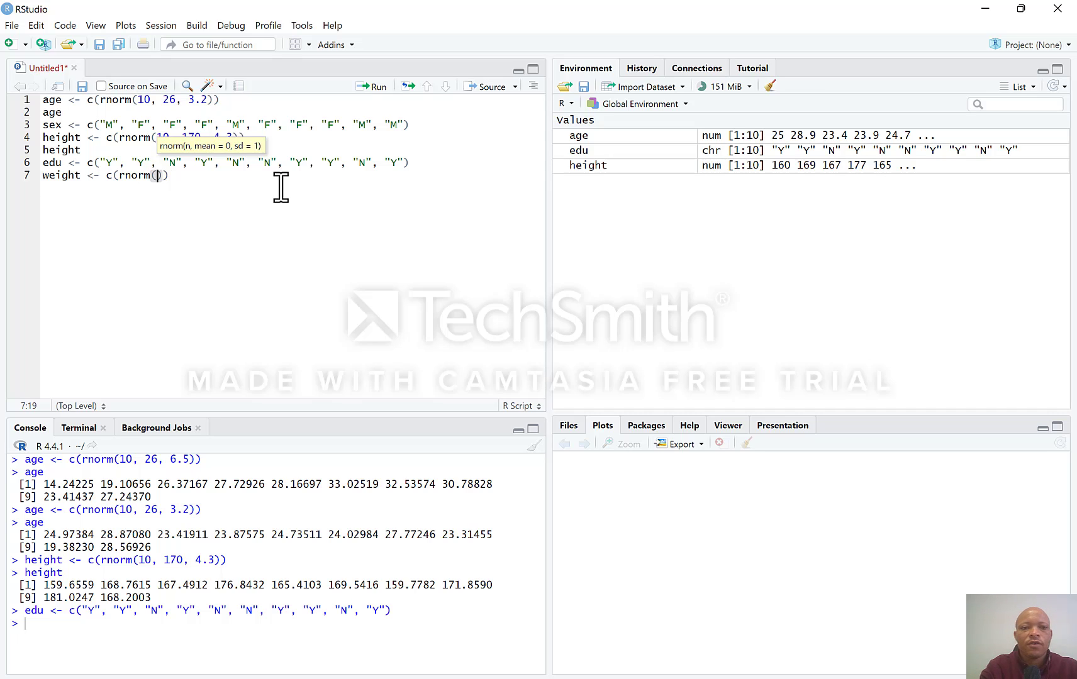
pyautogui.write('55')
pyautogui.press('BackSpace')
pyautogui.press('BackSpace')
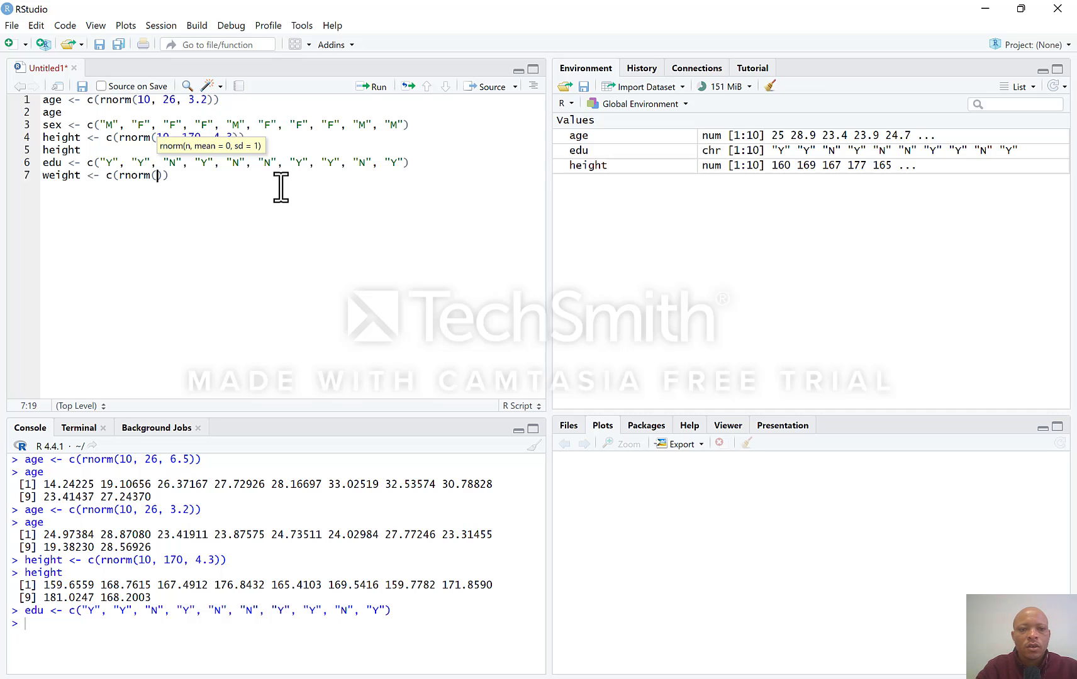
pyautogui.write('10, 55,')
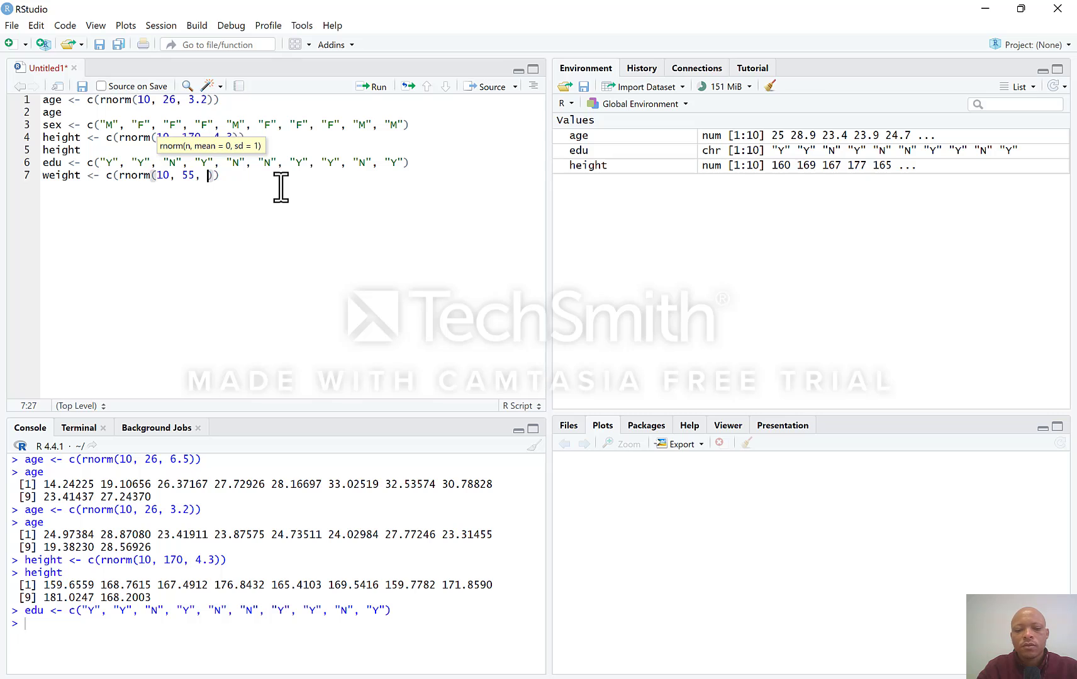
pyautogui.write('3.1))')
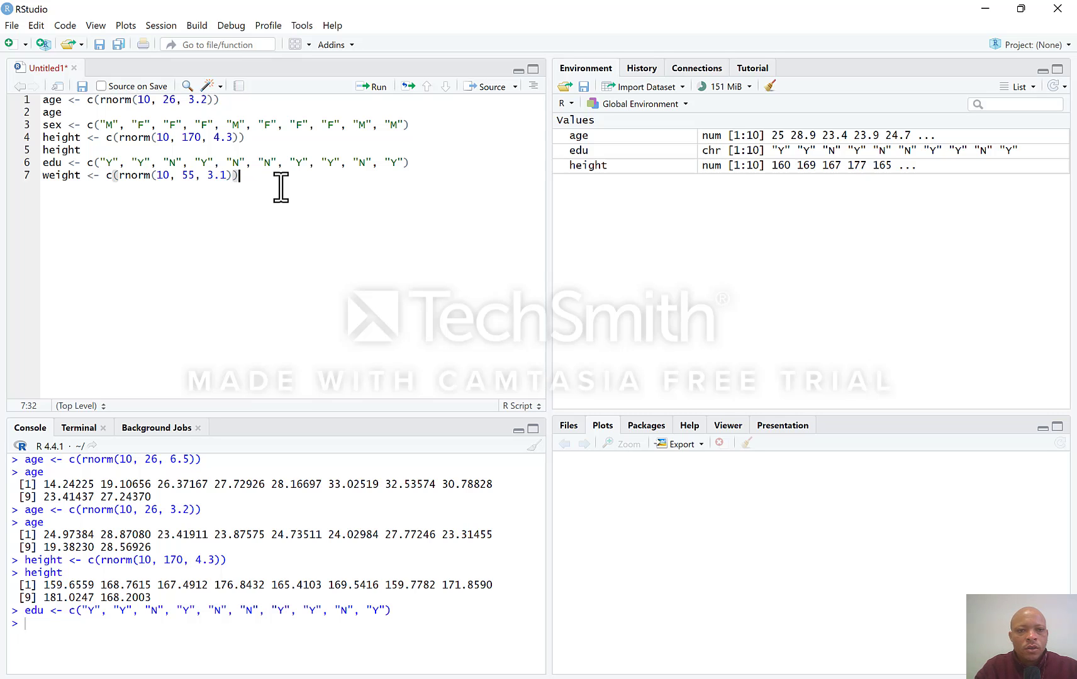
pyautogui.hotkey('ctrl', 'Return')
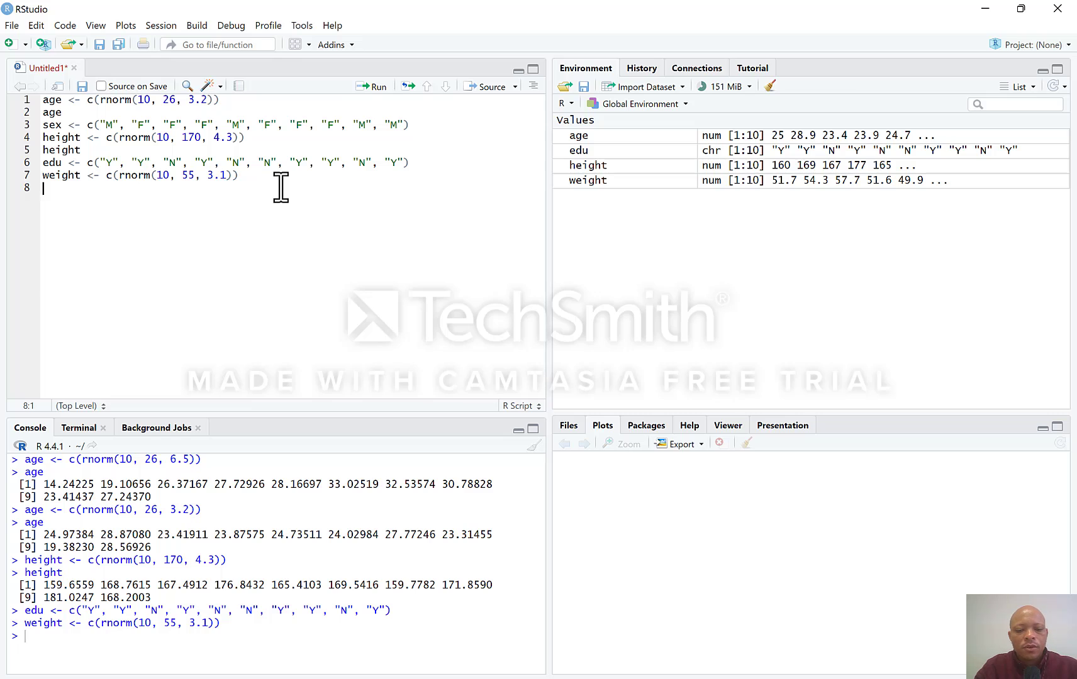
# - Add weight on line 8 of the script and run it to print the values
pyautogui.write('wei')
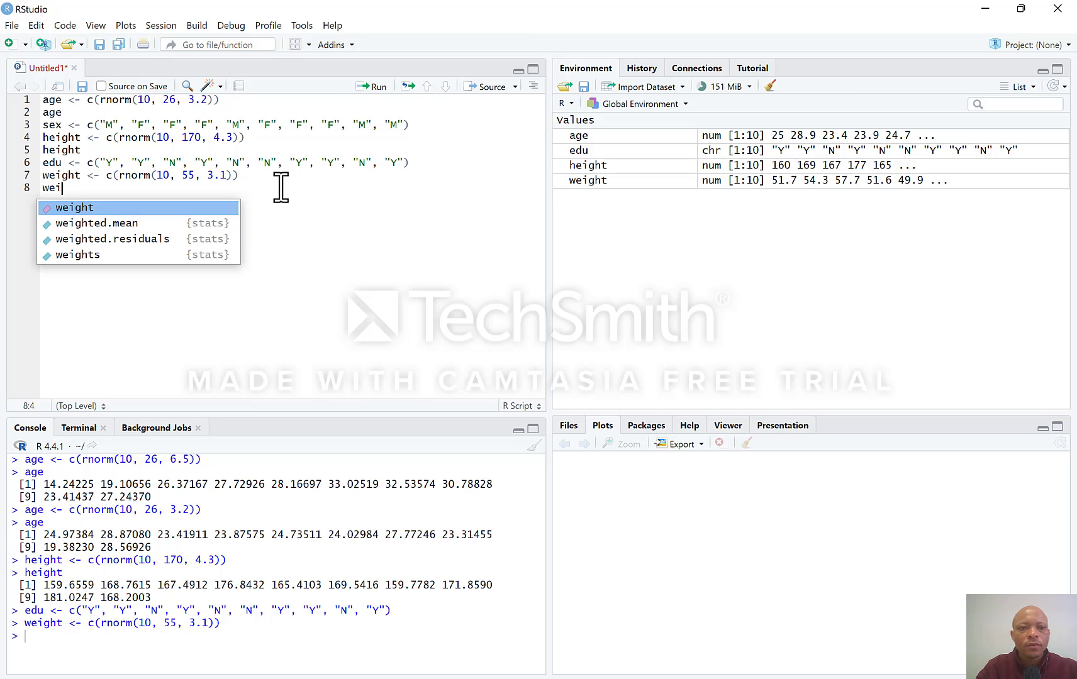
pyautogui.press('Tab')
pyautogui.hotkey('ctrl', 'Return')
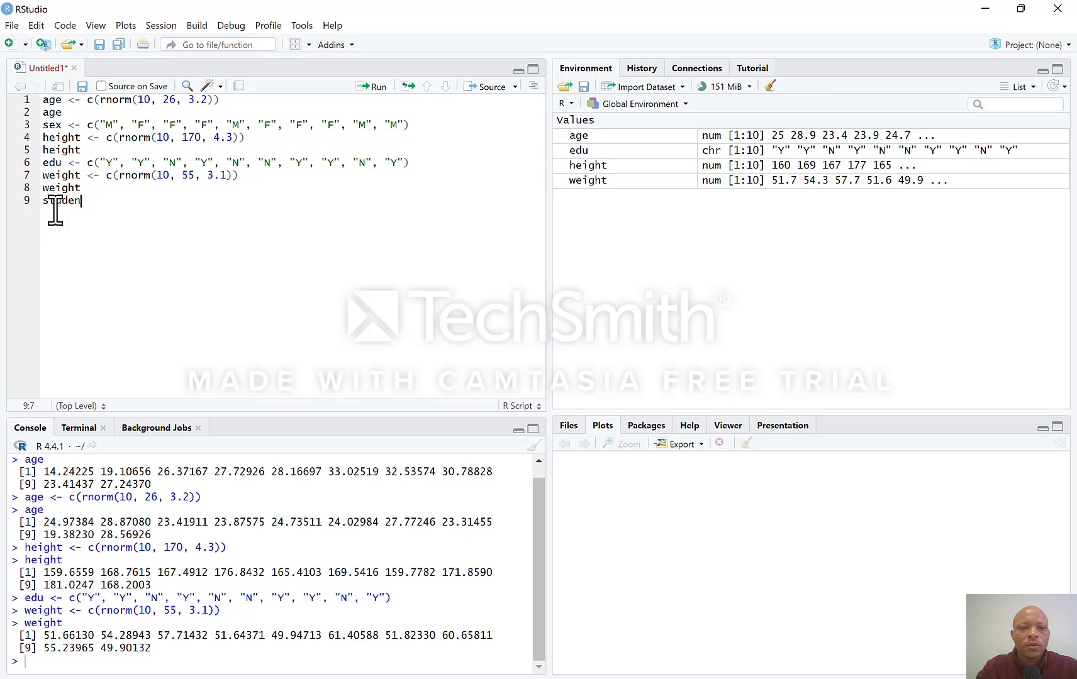
# - Write student <- data.frame(age, sex, height, edu, weight) on line 9 of the script and run it
pyautogui.write('<- data')
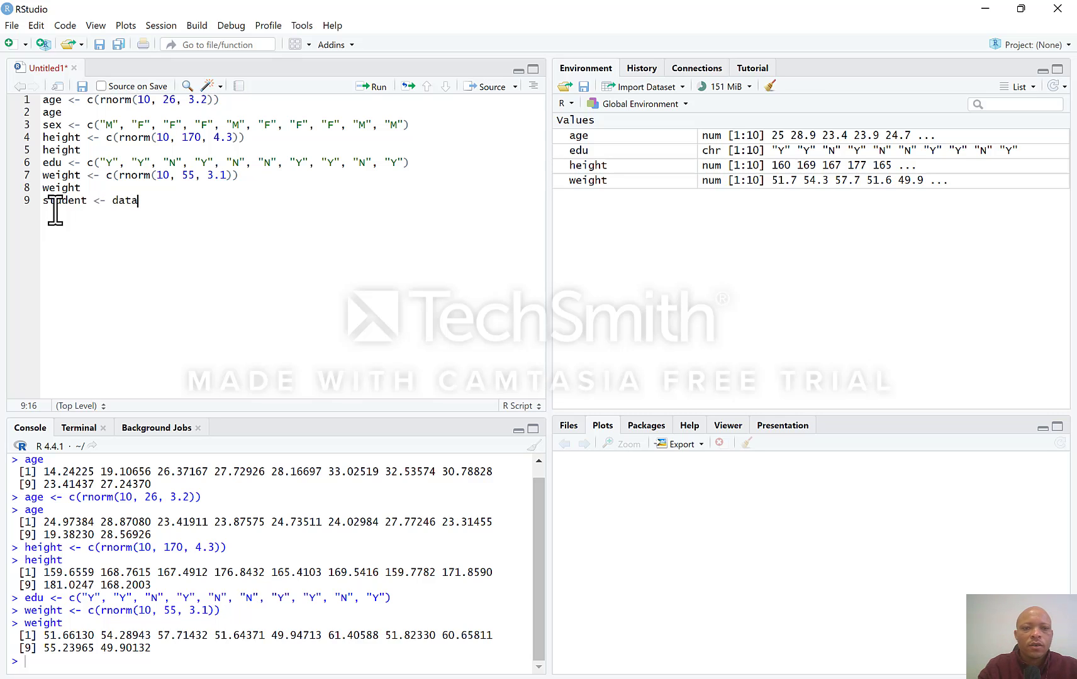
pyautogui.write('.fr')
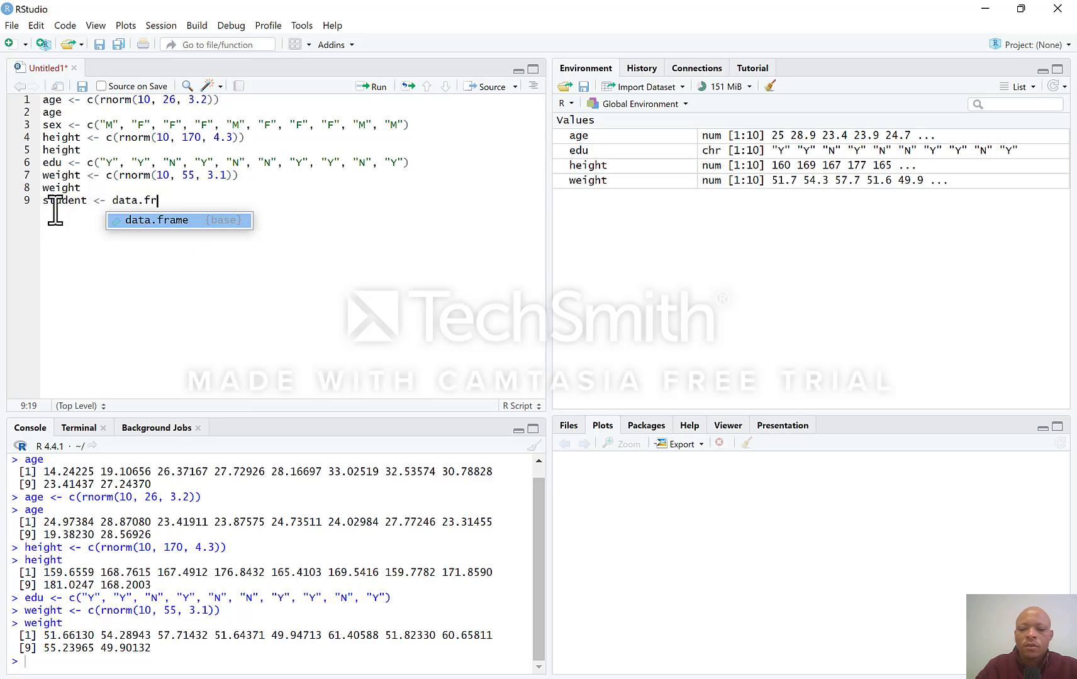
pyautogui.press('Tab')
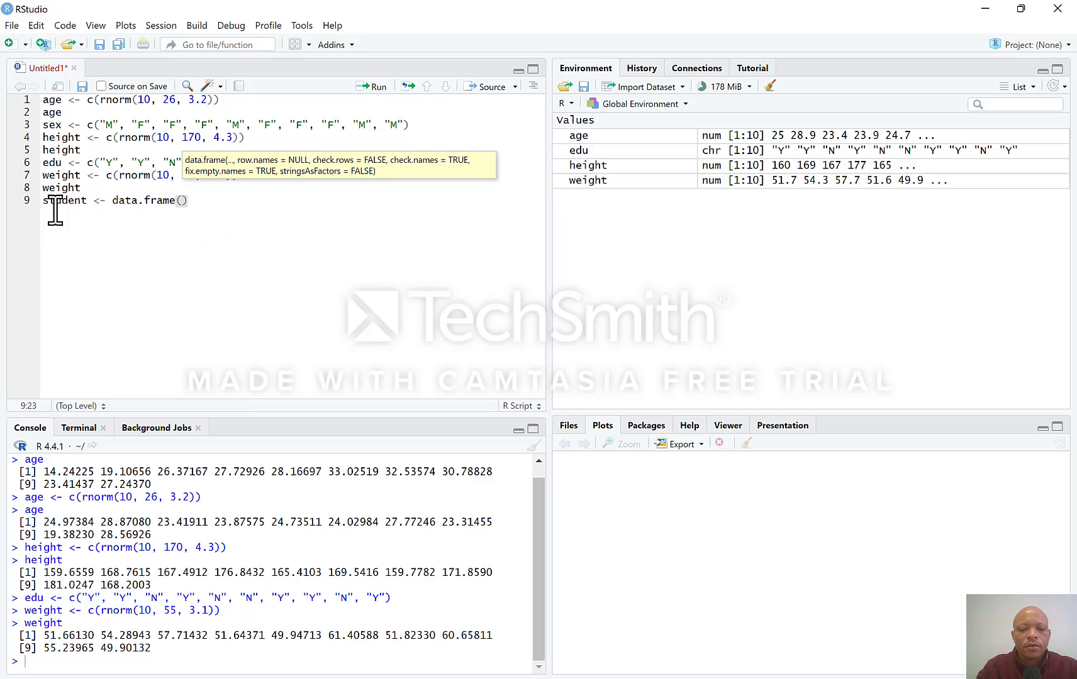
pyautogui.write('age, ')
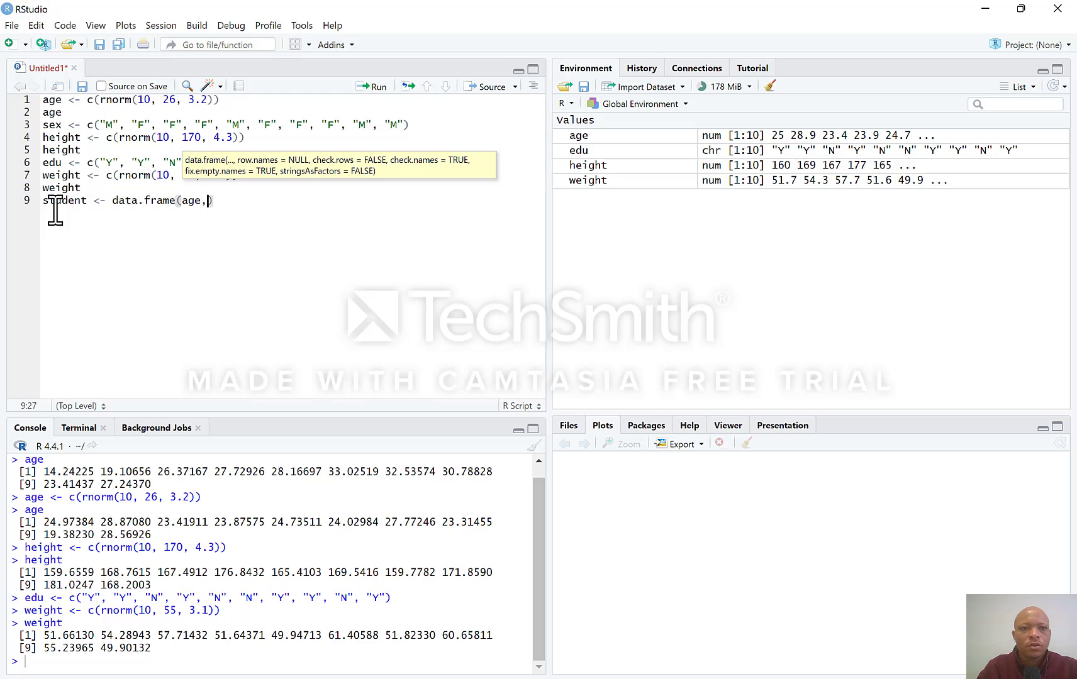
pyautogui.write('sex, ')
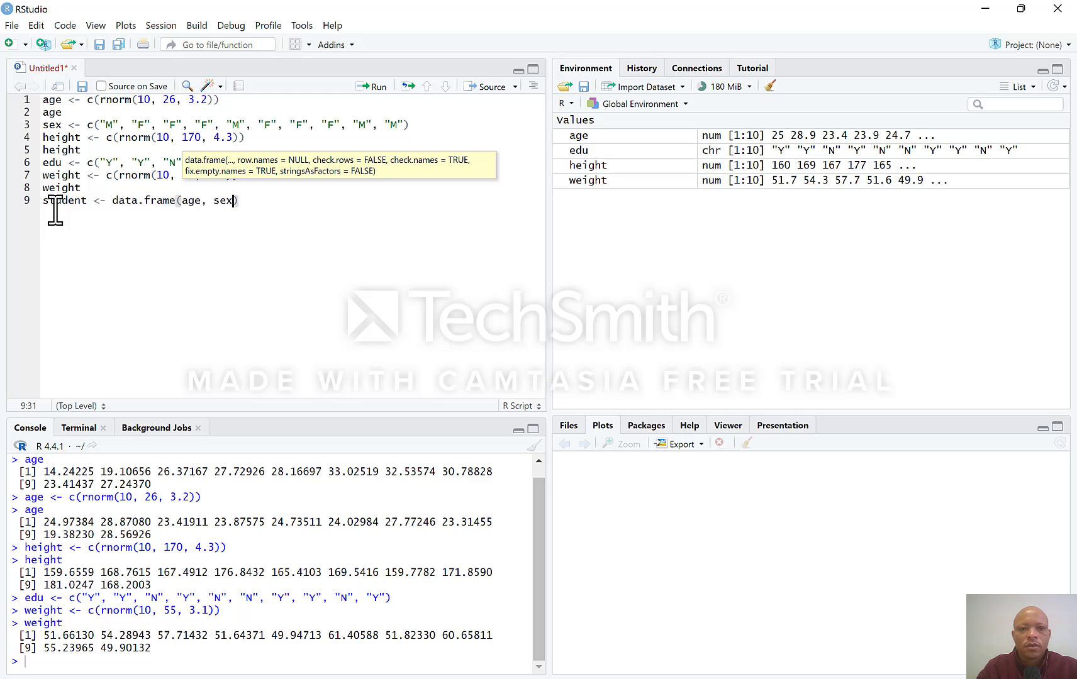
pyautogui.write('height')
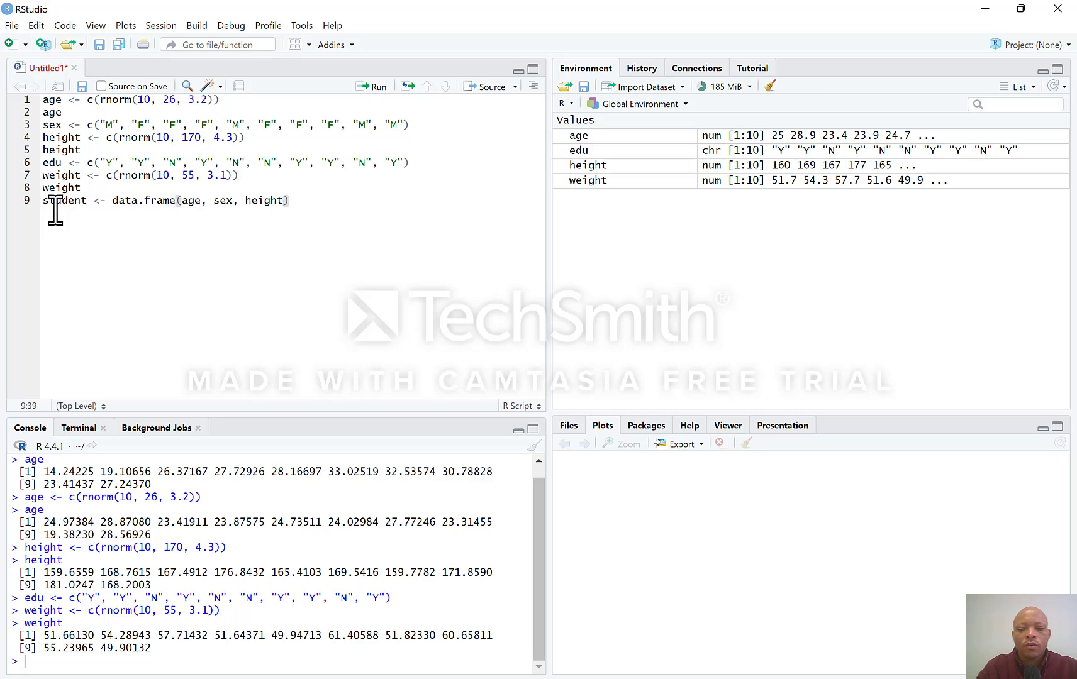
pyautogui.write(', edu, ')
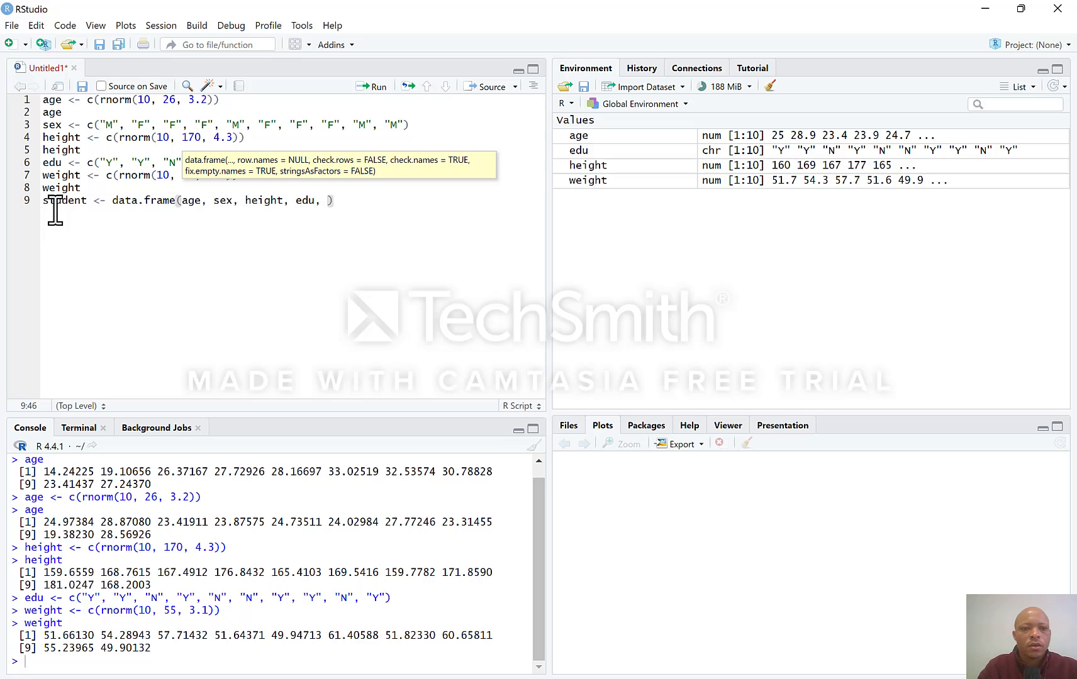
pyautogui.write('weight')
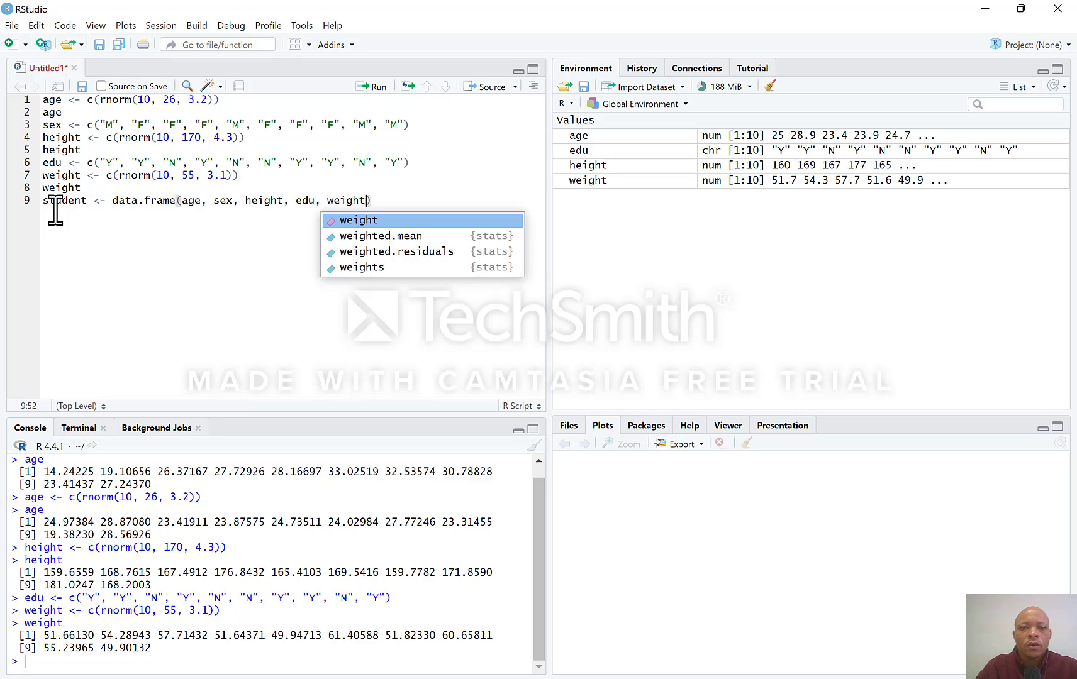
pyautogui.write(')')
pyautogui.hotkey('ctrl', 'Return')
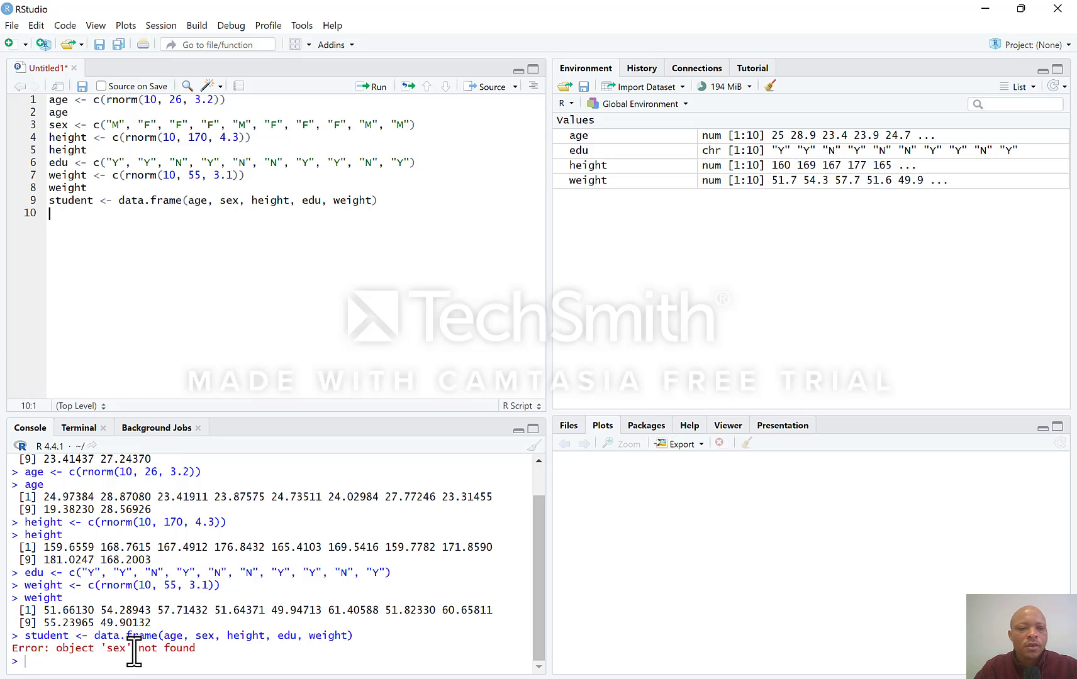
# - Run the sex vector on line 3 of the script, and rerun the student data frame line
pyautogui.click(52, 125)
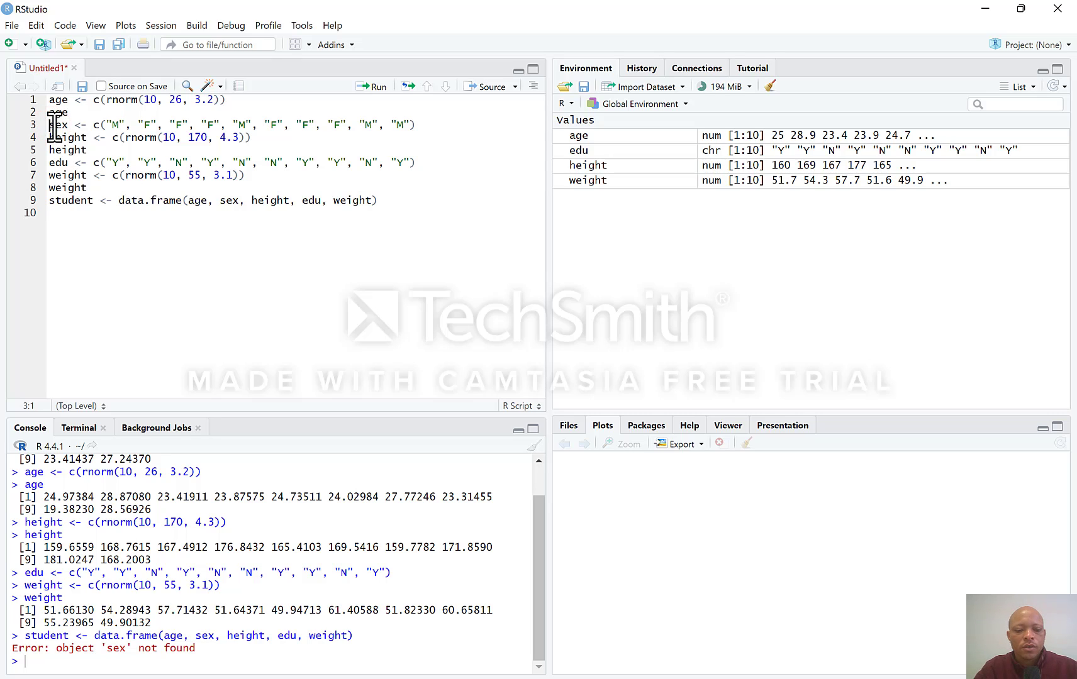
pyautogui.hotkey('ctrl', 'Return')
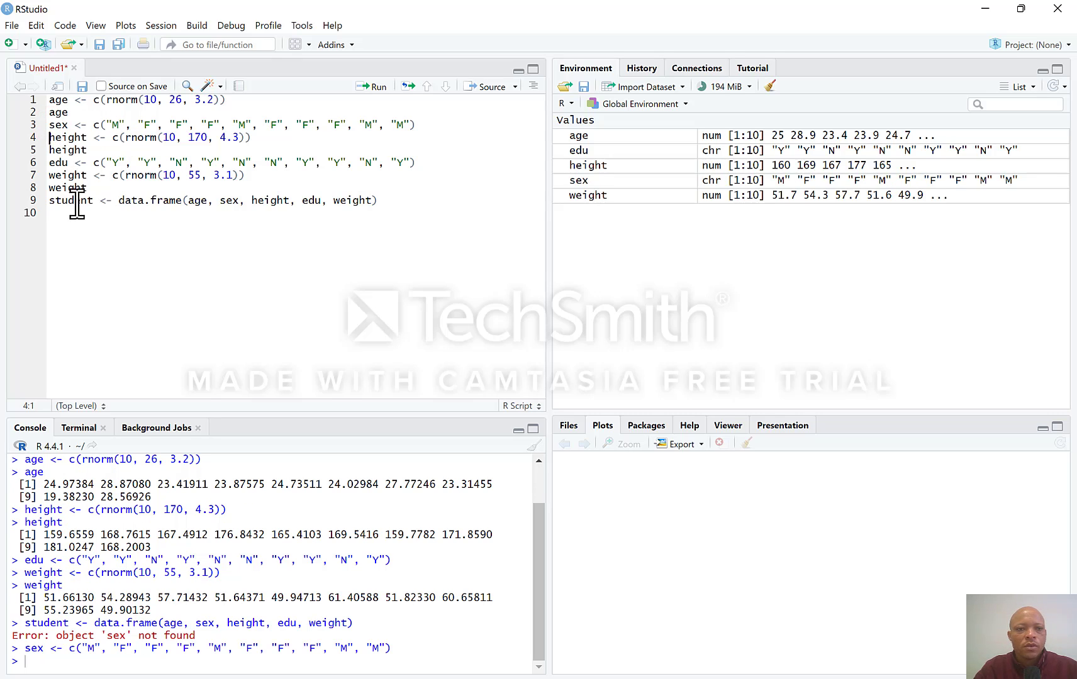
pyautogui.hotkey('ctrl', 'Return')
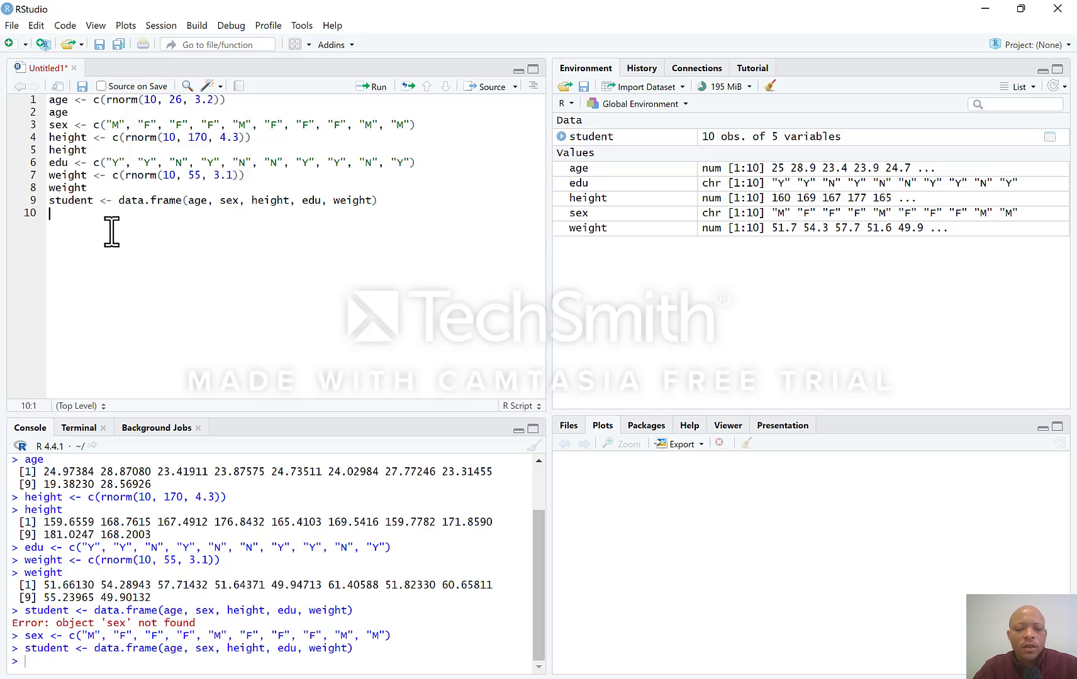
# - Add View(student) on line 10 of the script and run it to display the data frame
pyautogui.write('vie')
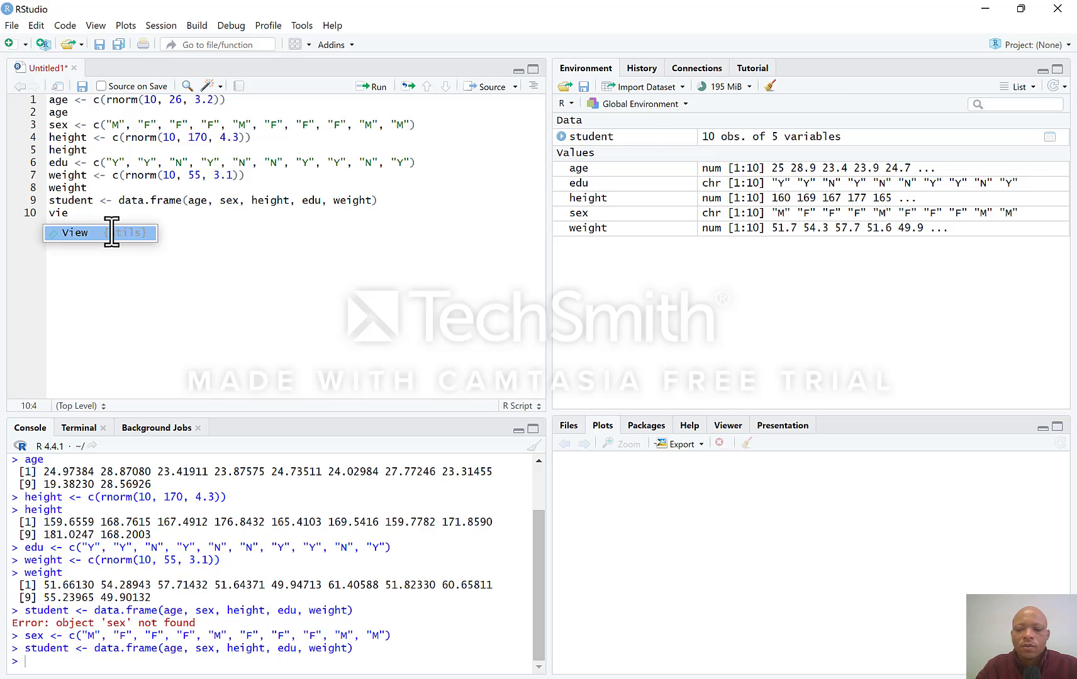
pyautogui.press('Tab')
pyautogui.write('stud')
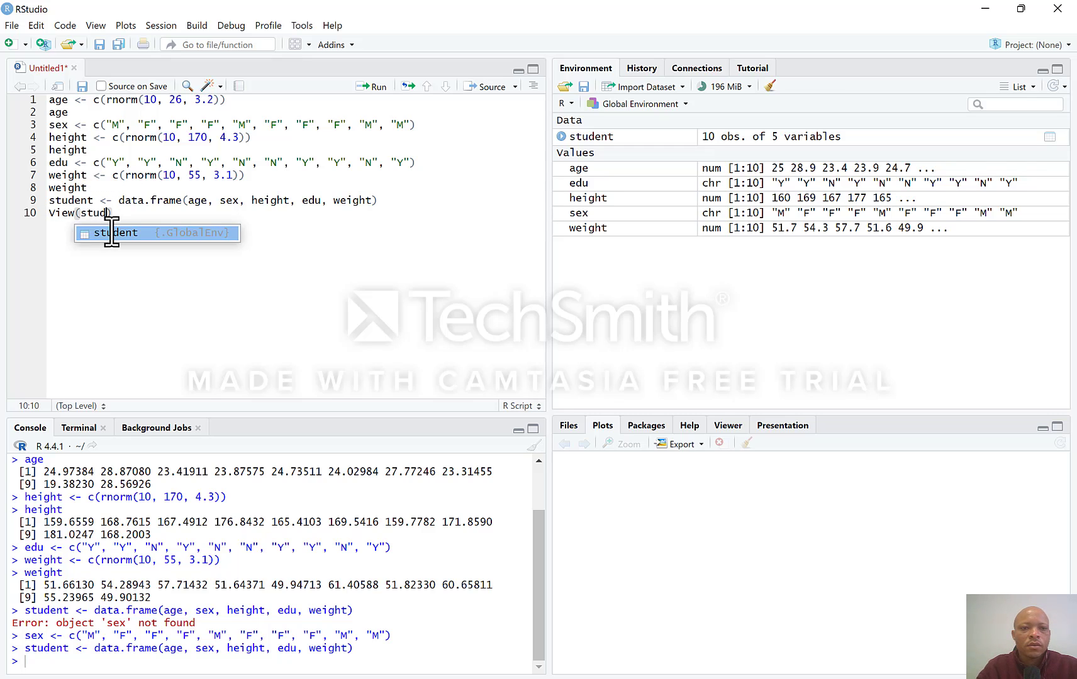
pyautogui.press('Tab')
pyautogui.hotkey('ctrl', 'Return')
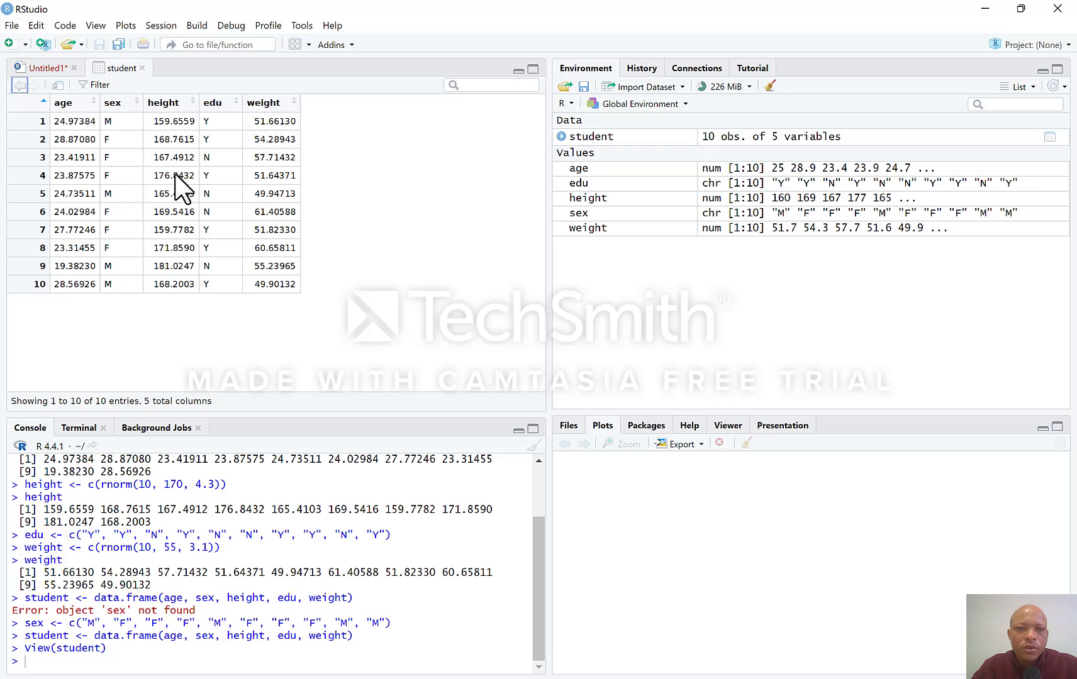
# - Return to the Untitled1 script and insert an empty write.csv() call on line 11
pyautogui.click(42, 68)
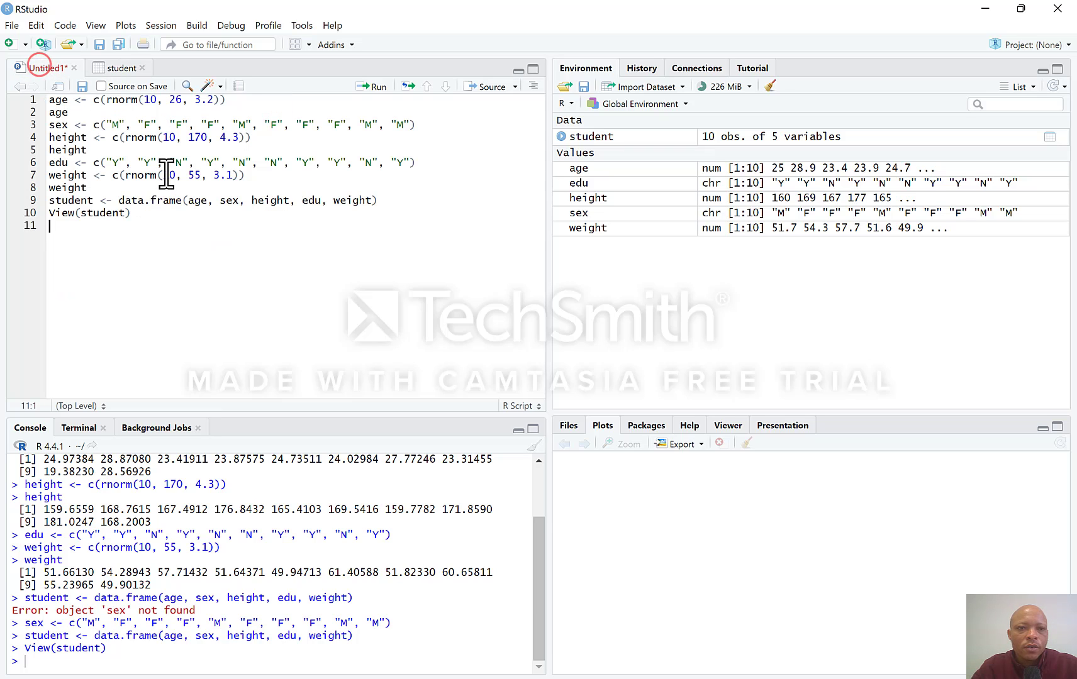
pyautogui.write('w')
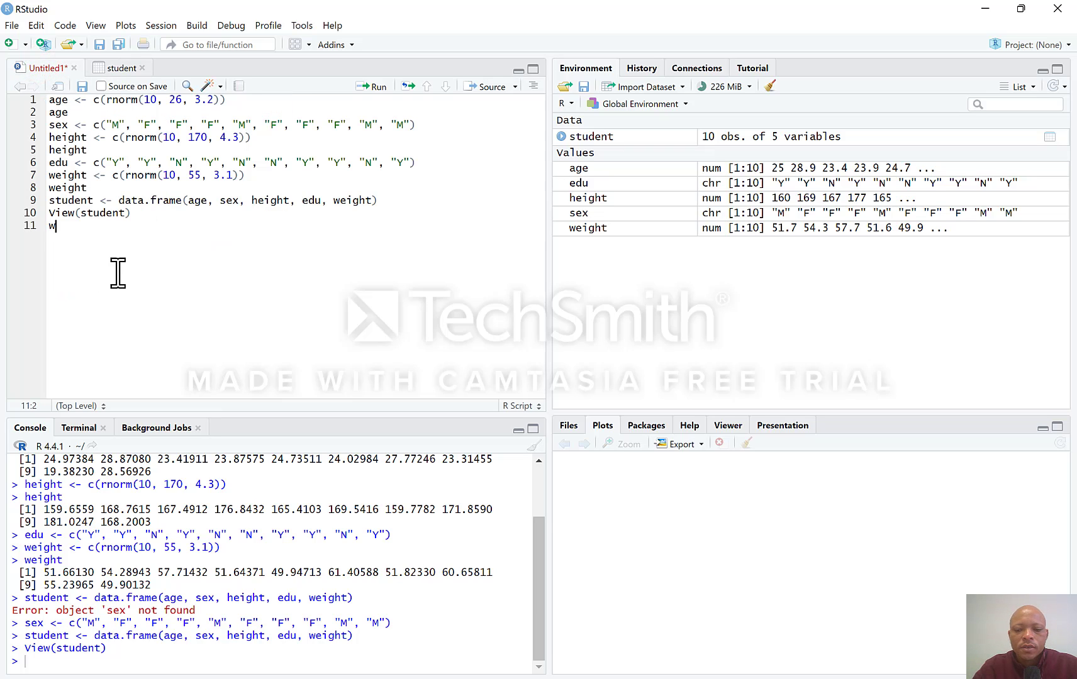
pyautogui.write('rit')
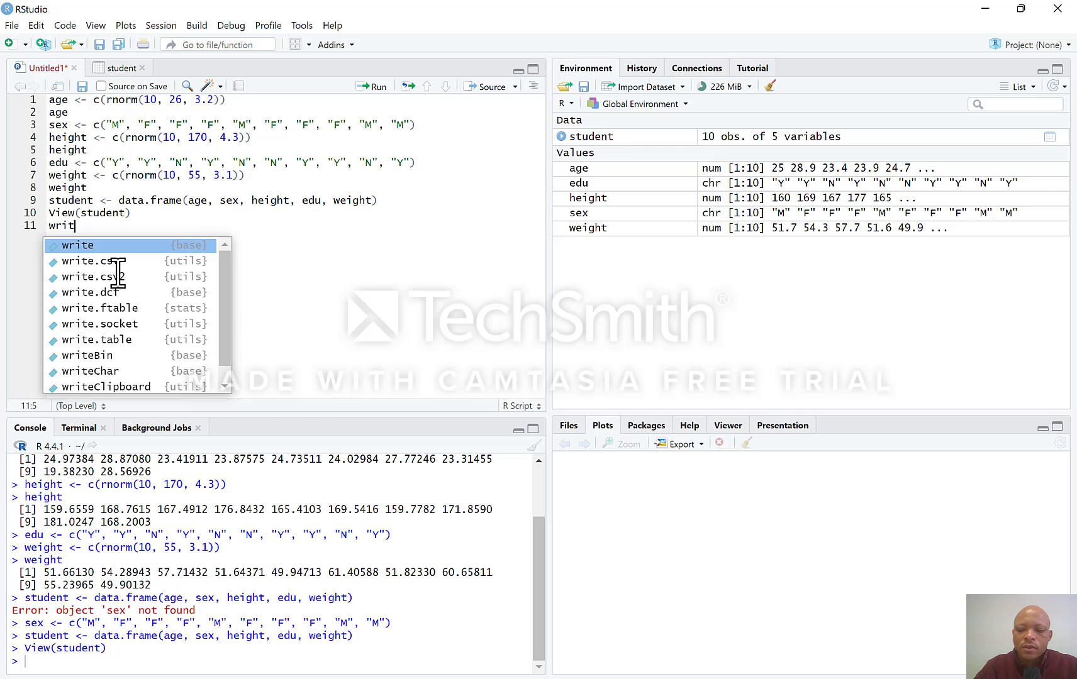
pyautogui.press('Down')
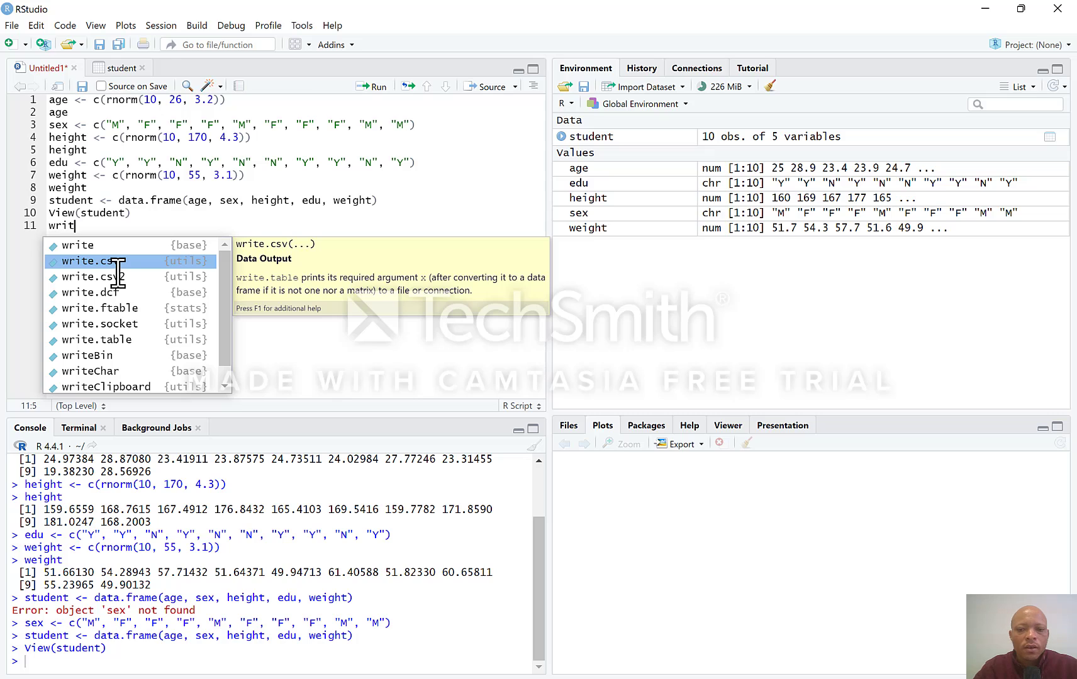
pyautogui.press('Return')
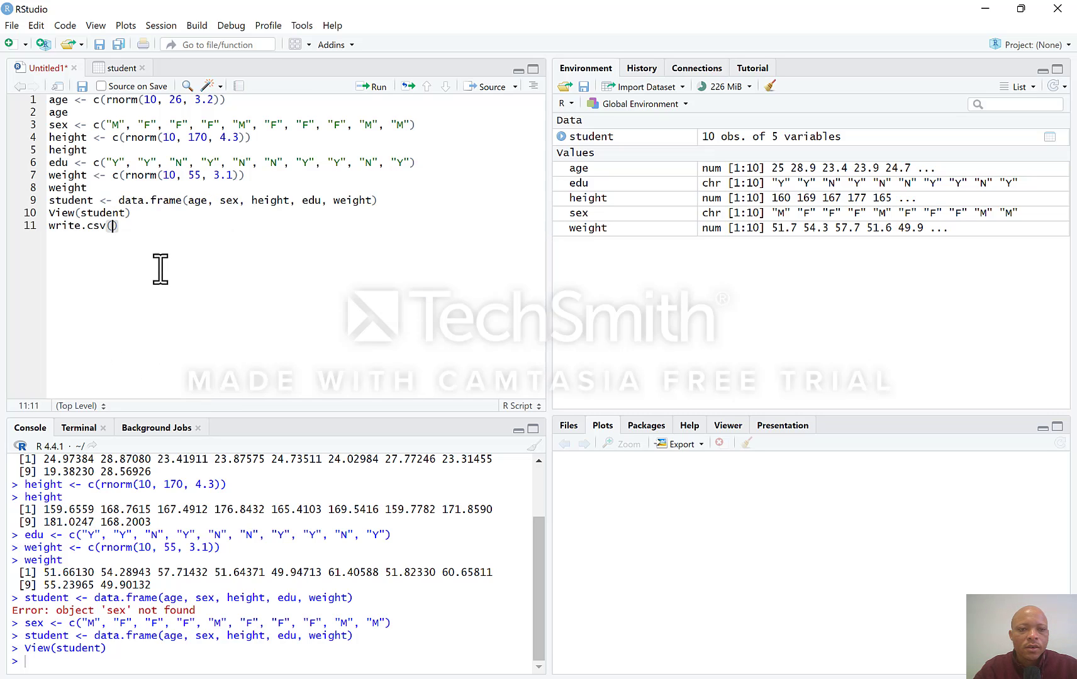
# - Write getwd() on line 13, leaving line 12 blank, and run it to print the working directory
pyautogui.click(74, 258)
pyautogui.press('Return')
pyautogui.press('Return')
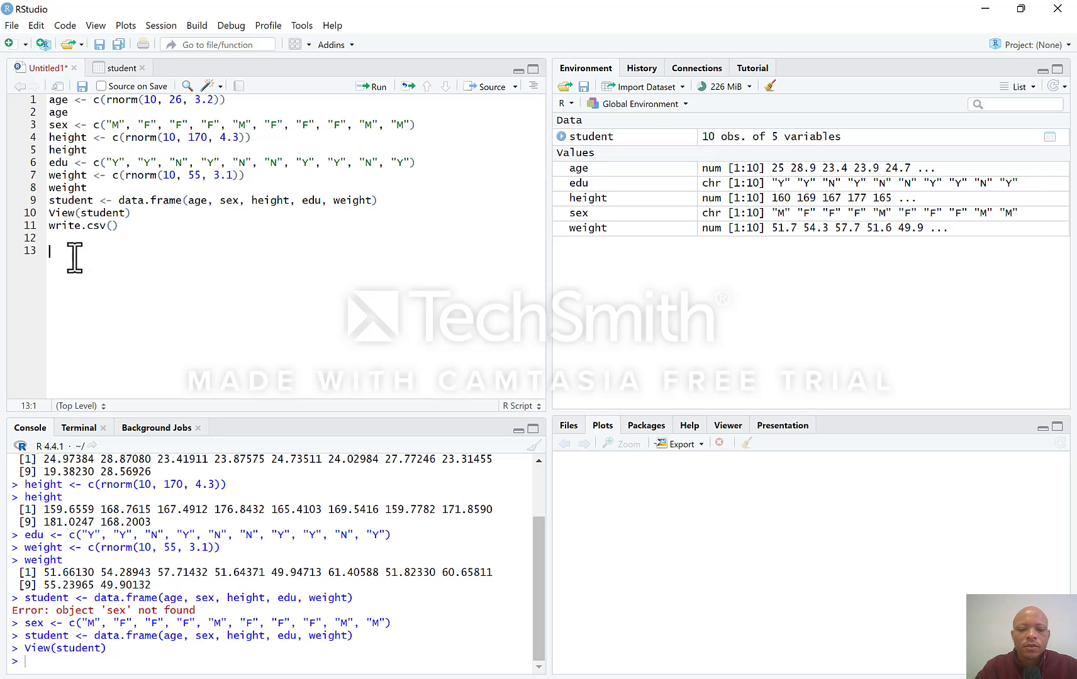
pyautogui.write('getwd')
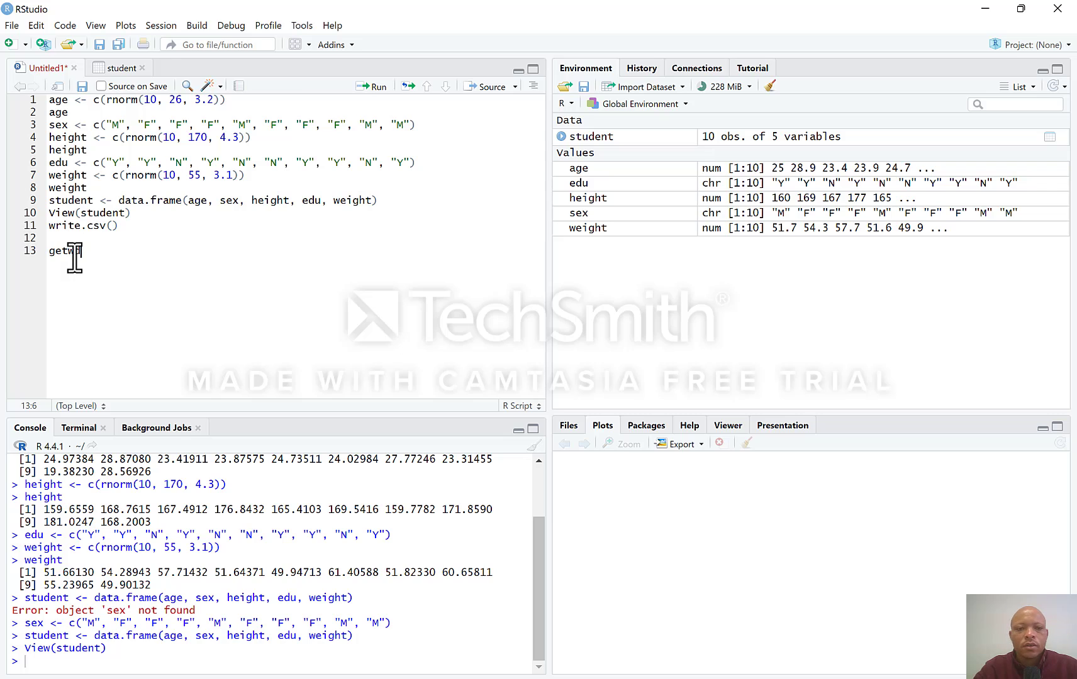
pyautogui.write('(')
pyautogui.hotkey('ctrl', 'Return')
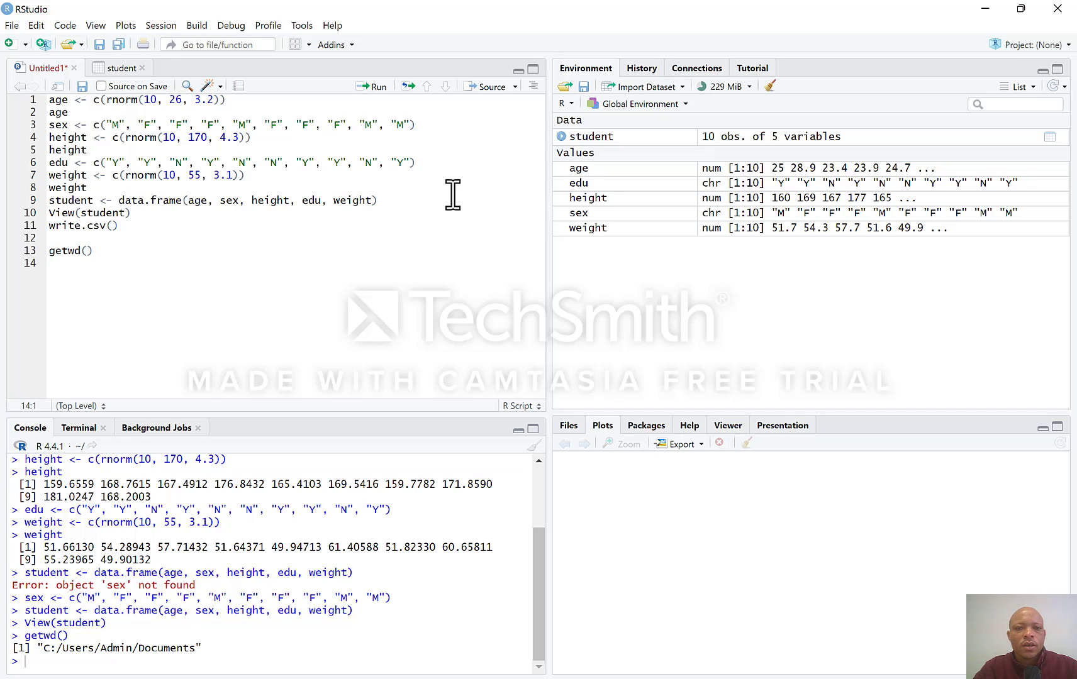
# - Minimize both RStudio windows and create a new folder named STATA BASICS on the desktop
pyautogui.click(984, 9)
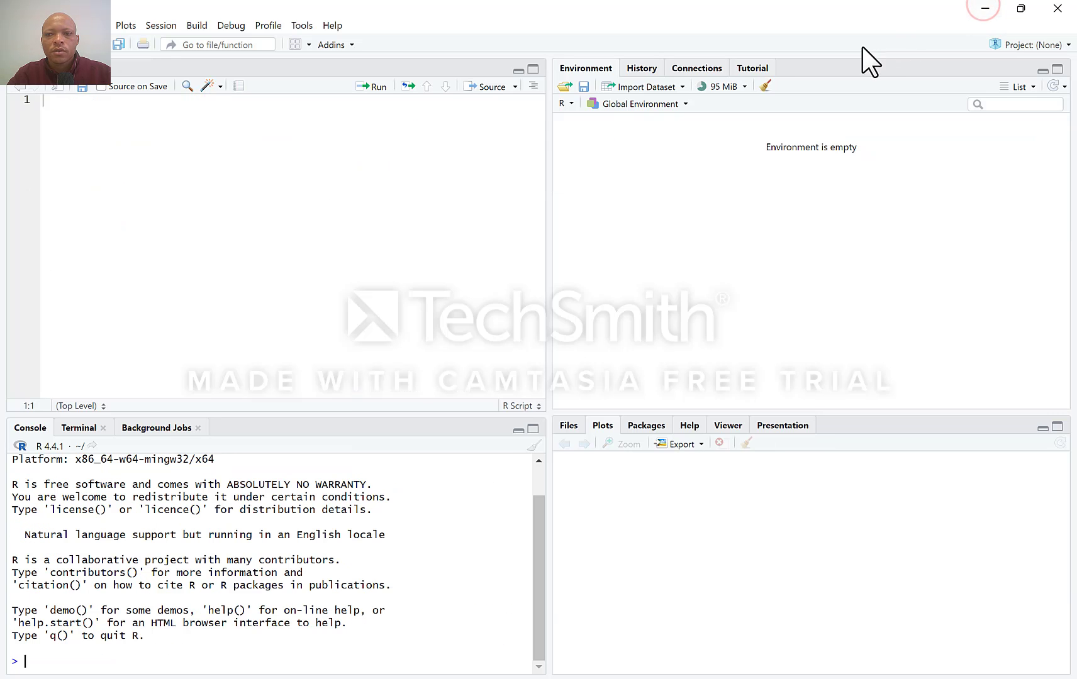
pyautogui.click(983, 8)
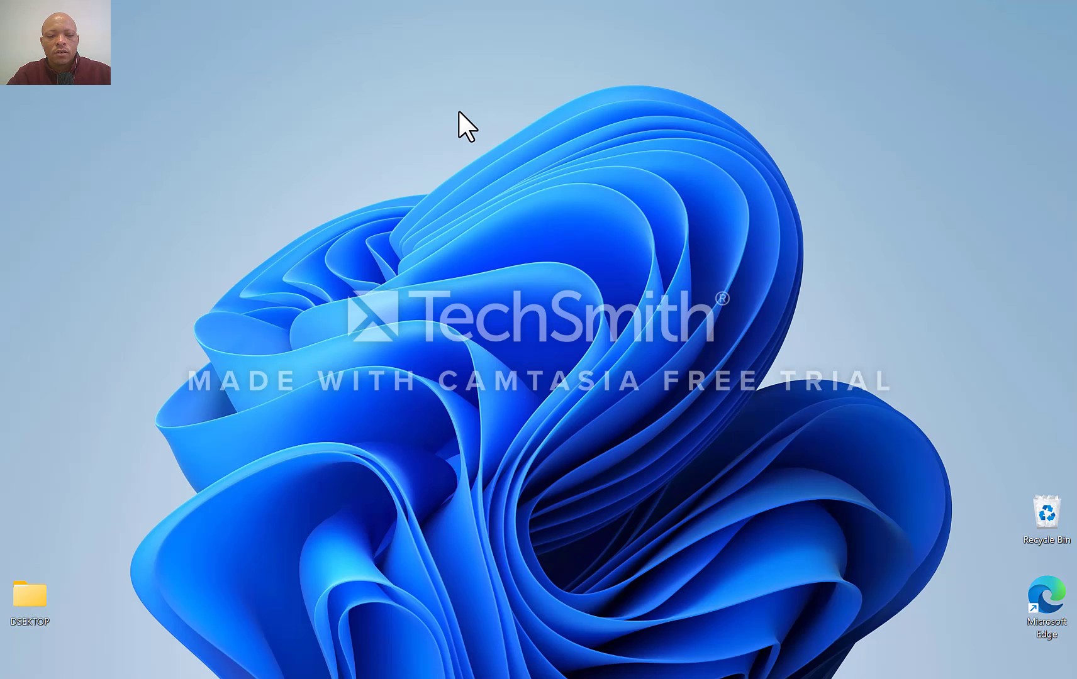
pyautogui.rightClick(352, 104)
pyautogui.moveTo(397, 232)
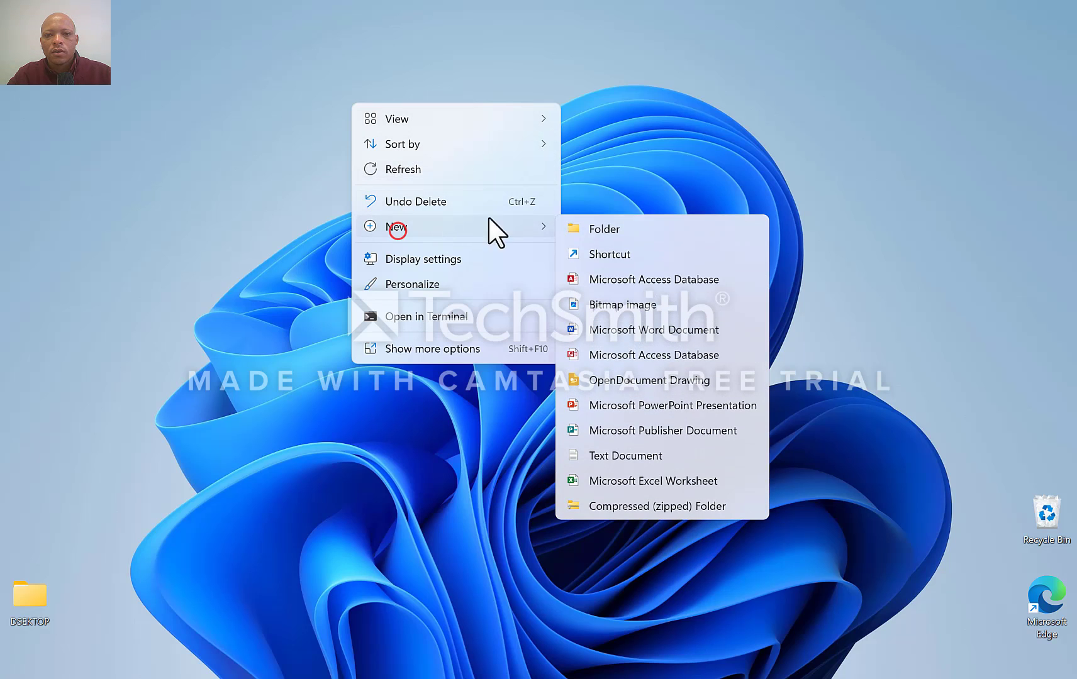
pyautogui.click(660, 230)
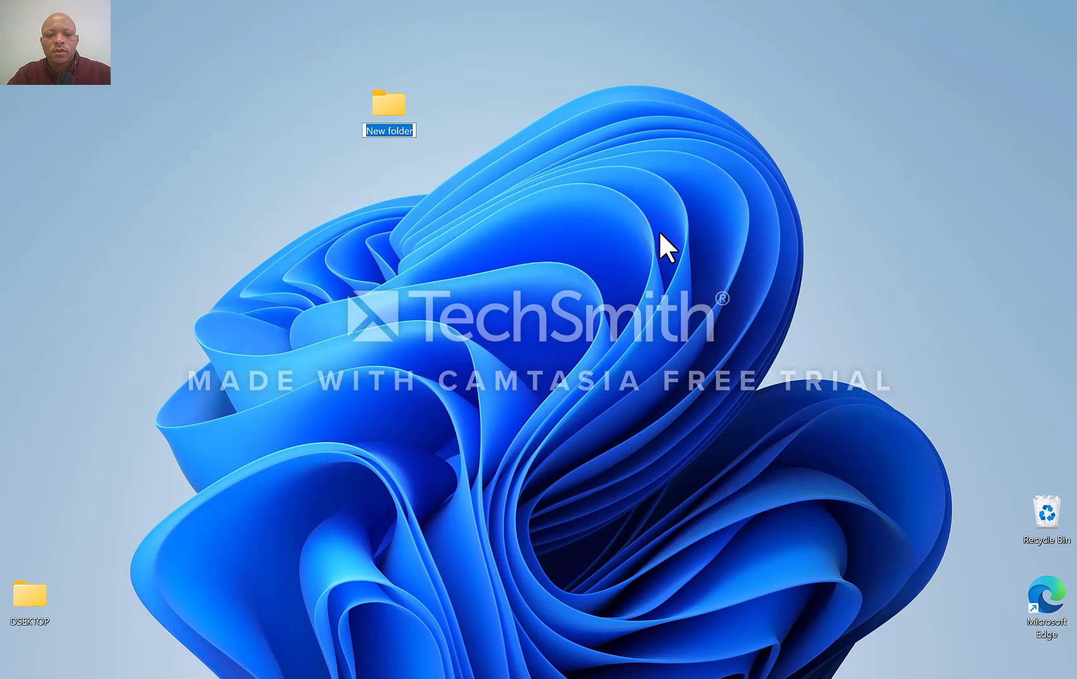
pyautogui.write('STATA ')
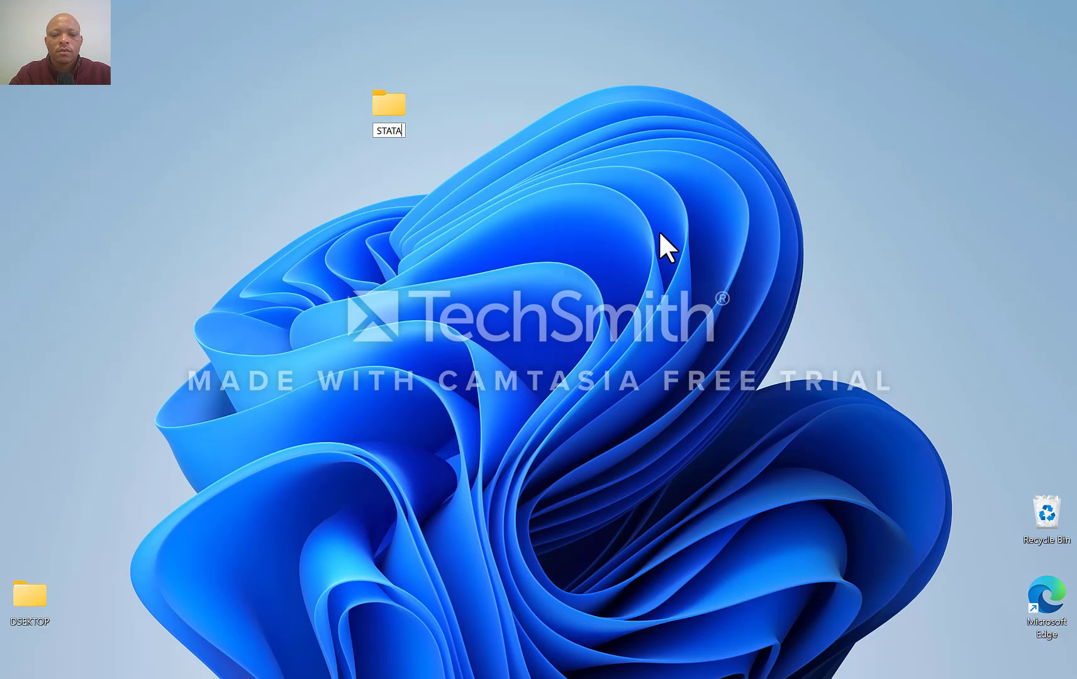
pyautogui.write('BASICS')
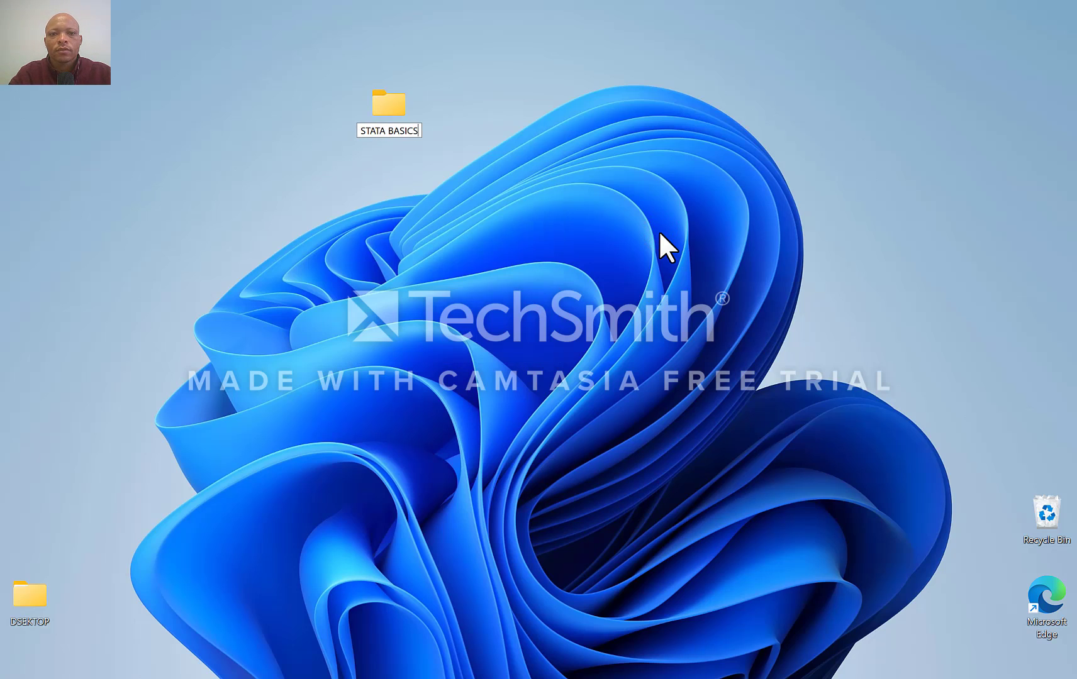
pyautogui.press('Return')
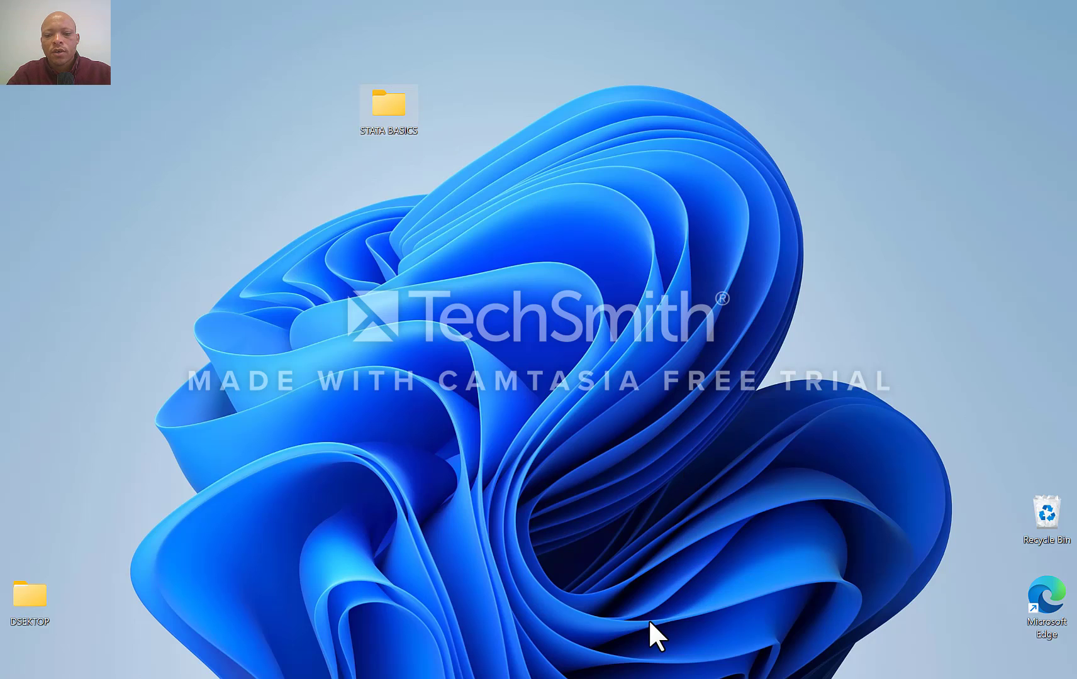
# - Switch back to the RStudio window with the script and set the working directory to the desktop's STATA BASICS folder
pyautogui.moveTo(626, 678)
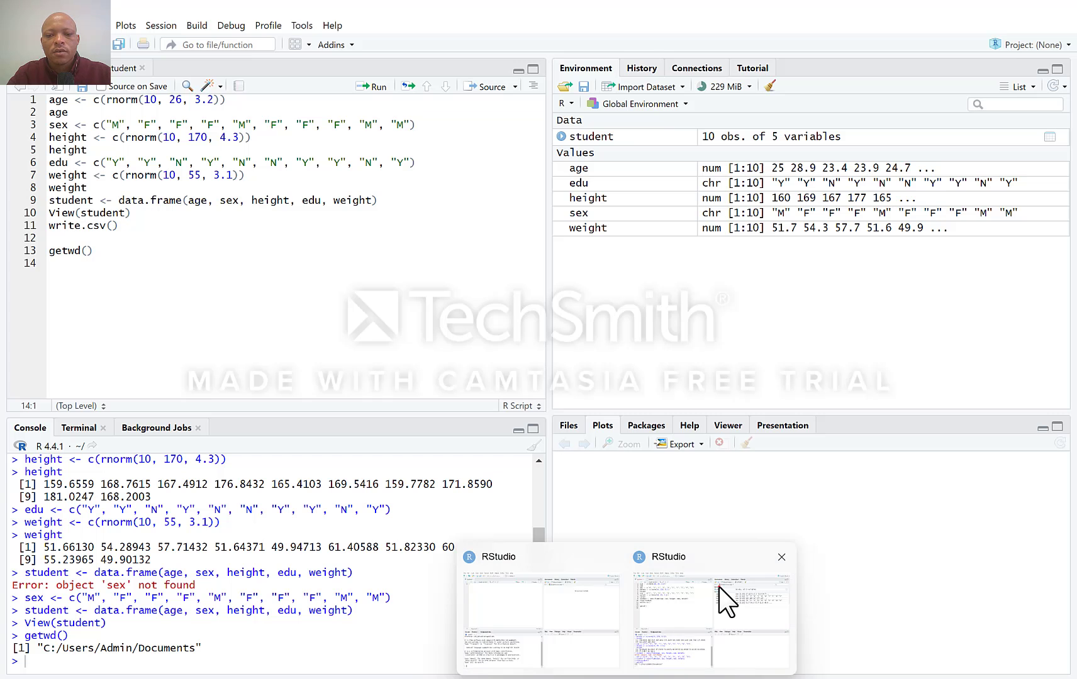
pyautogui.click(718, 588)
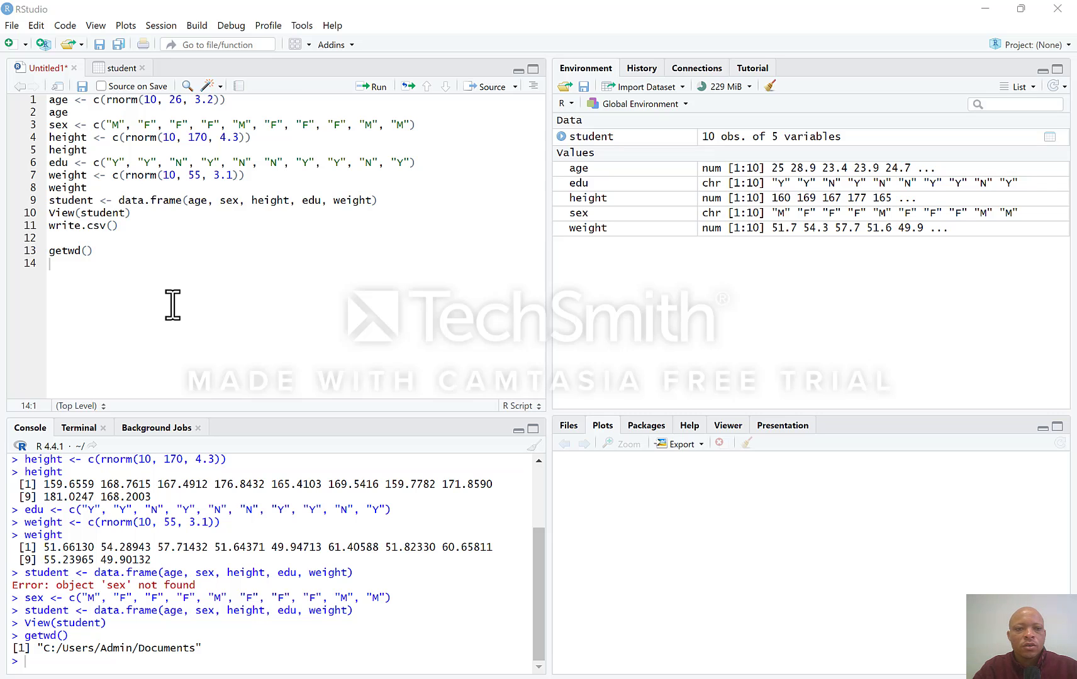
pyautogui.hotkey('ctrl', 'shift', 'h')
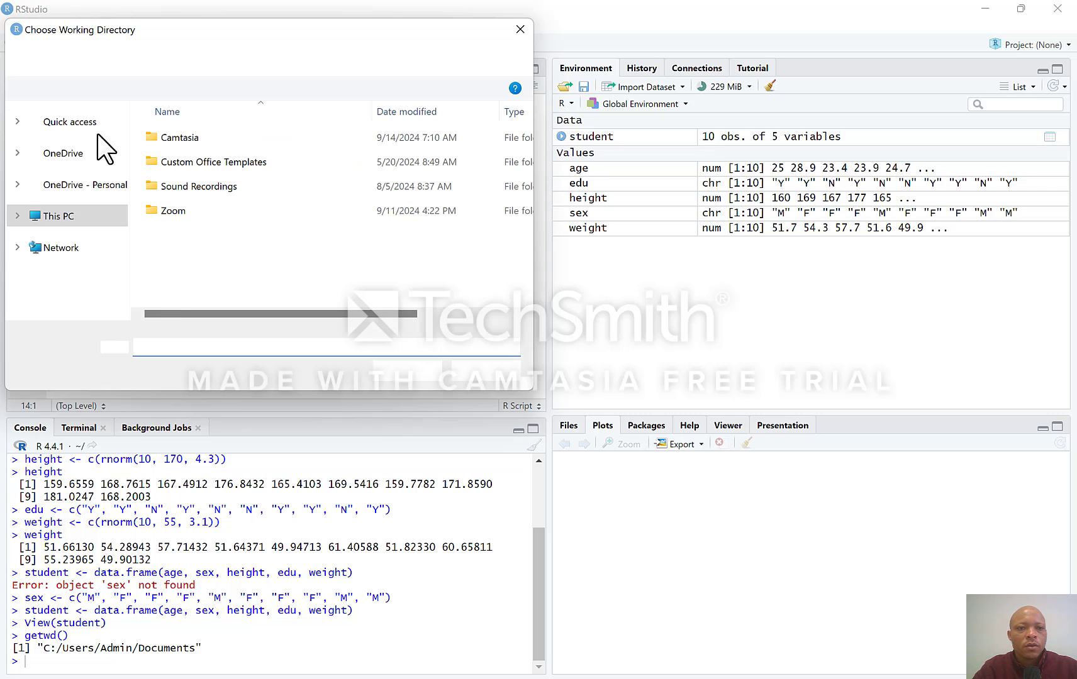
pyautogui.click(122, 125)
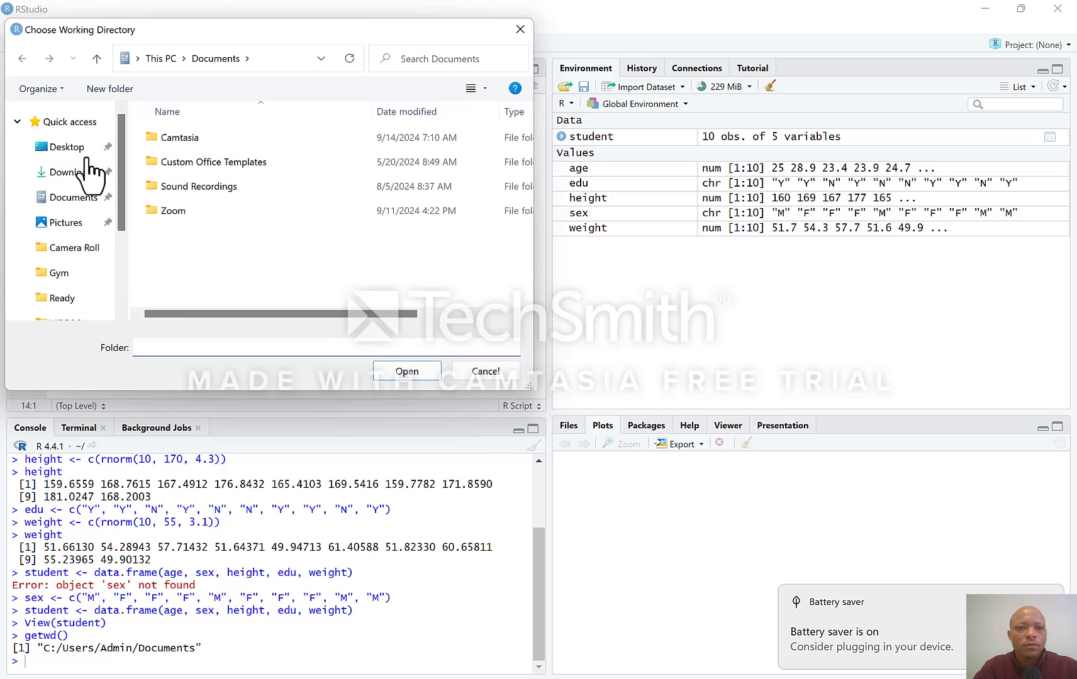
pyautogui.click(1046, 602)
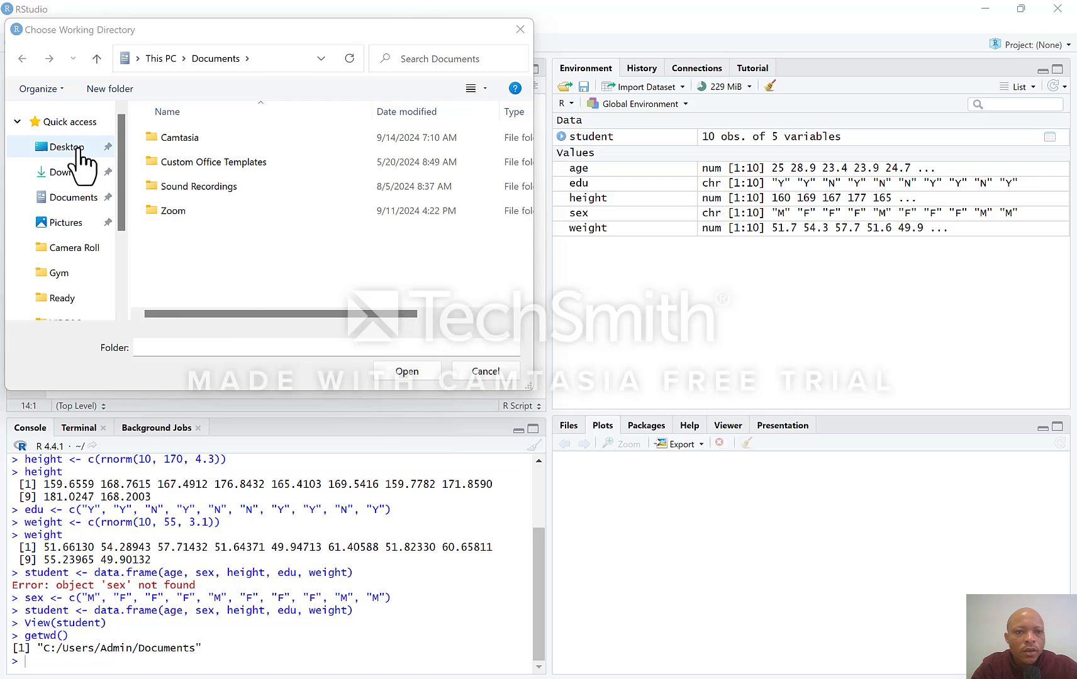
pyautogui.click(76, 148)
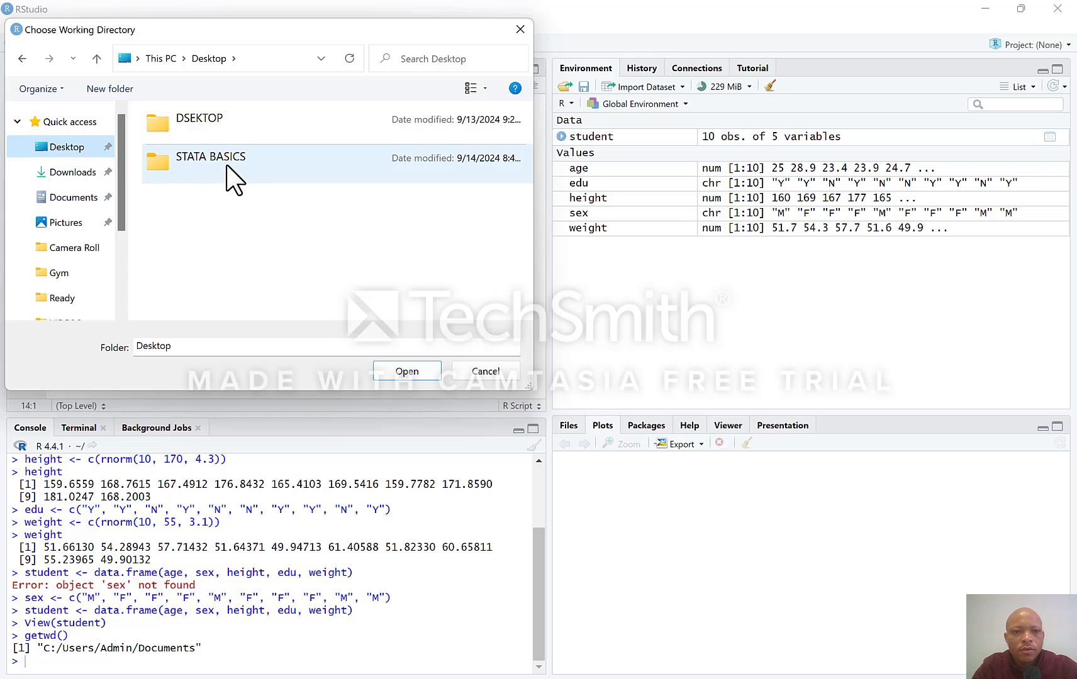
pyautogui.doubleClick(227, 166)
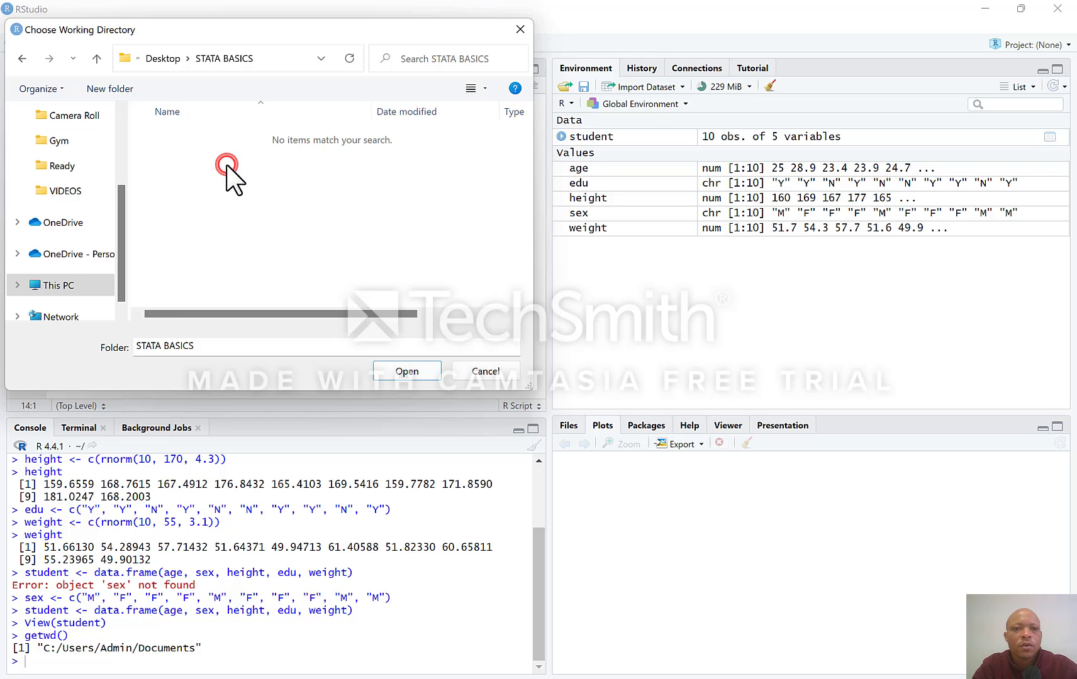
pyautogui.click(412, 373)
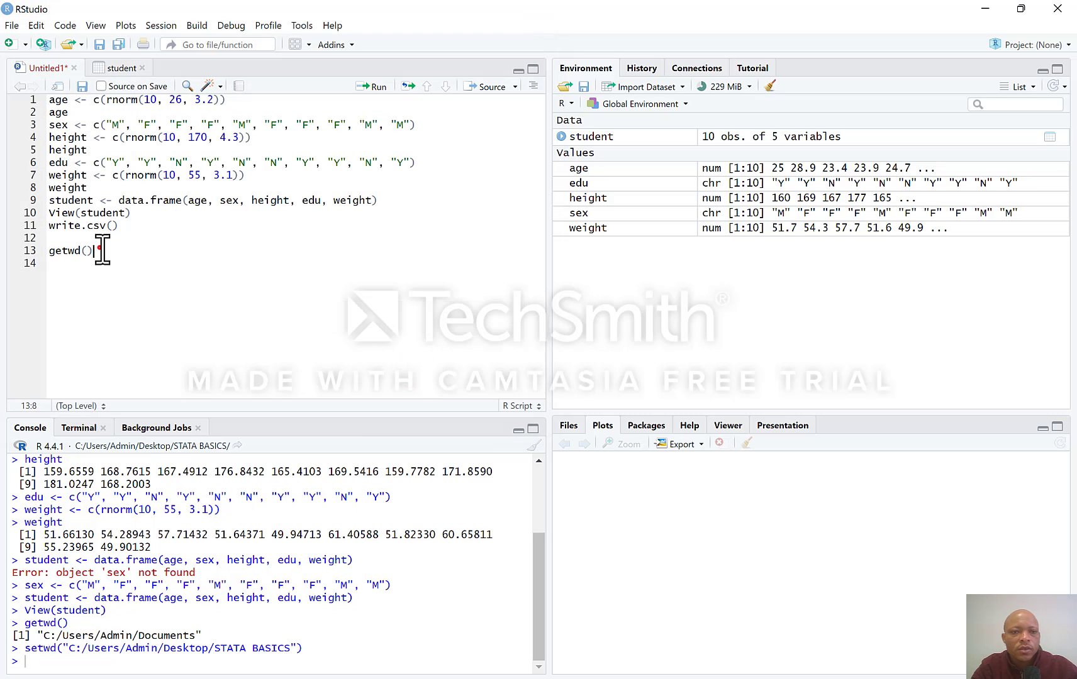
# - Rerun getwd() on line 13 and check the folder name at the end of the printed path
pyautogui.click(100, 250)
pyautogui.hotkey('ctrl', 'Return')
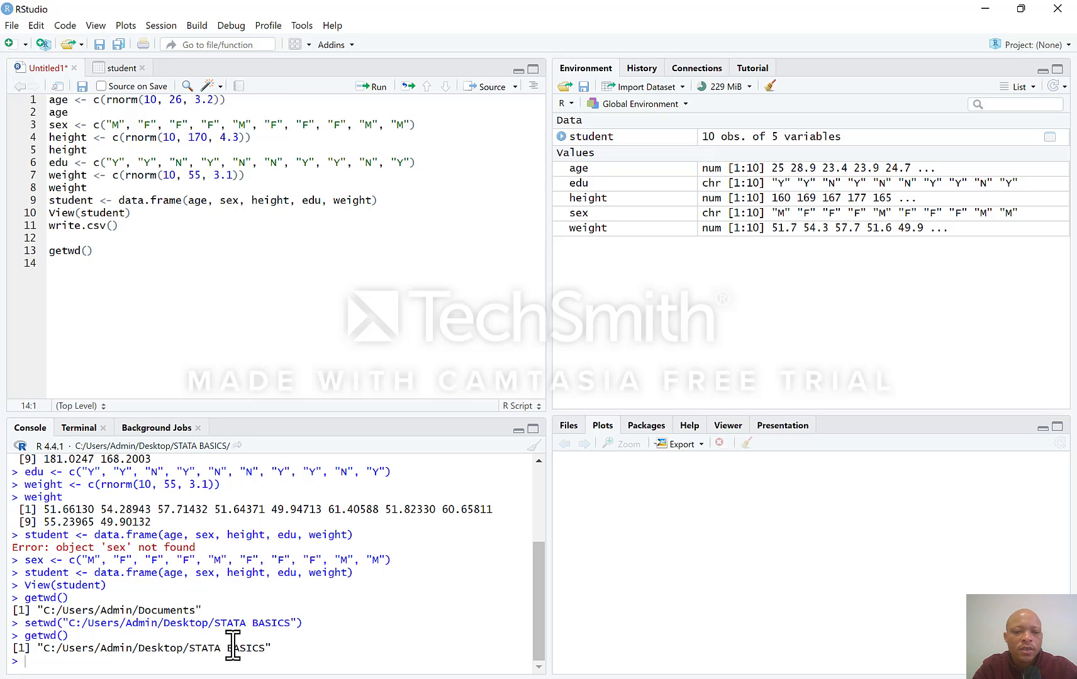
pyautogui.moveTo(193, 652); pyautogui.dragTo(274, 652)
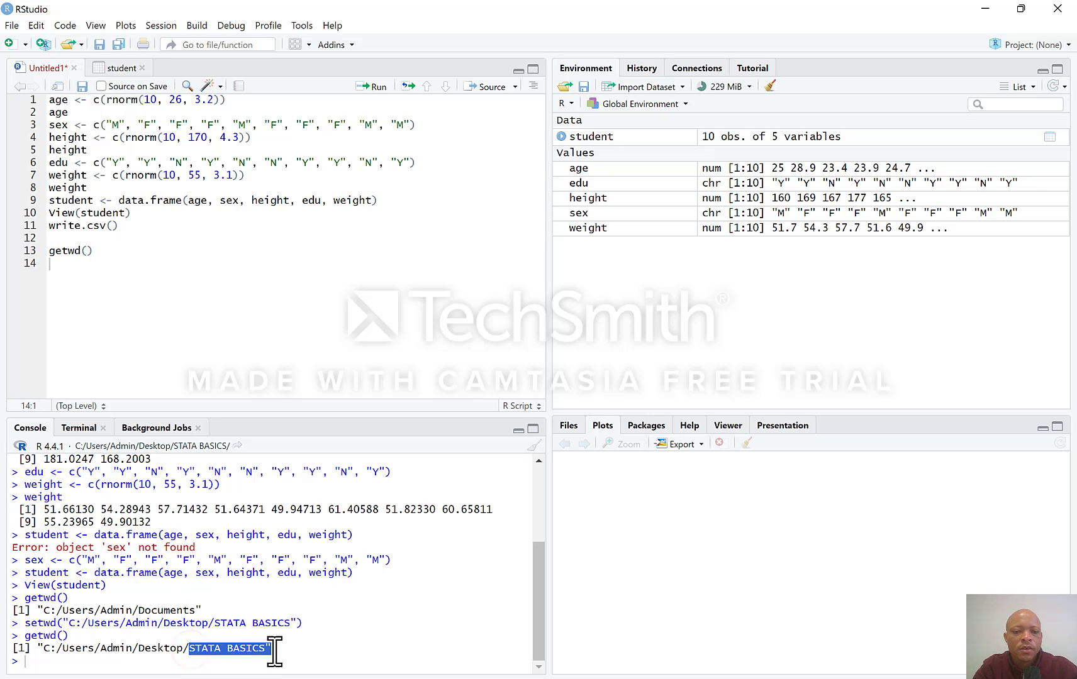
# - Complete line 11 as write.csv(student, "stu.csv") and run it to export the data frame
pyautogui.click(112, 228)
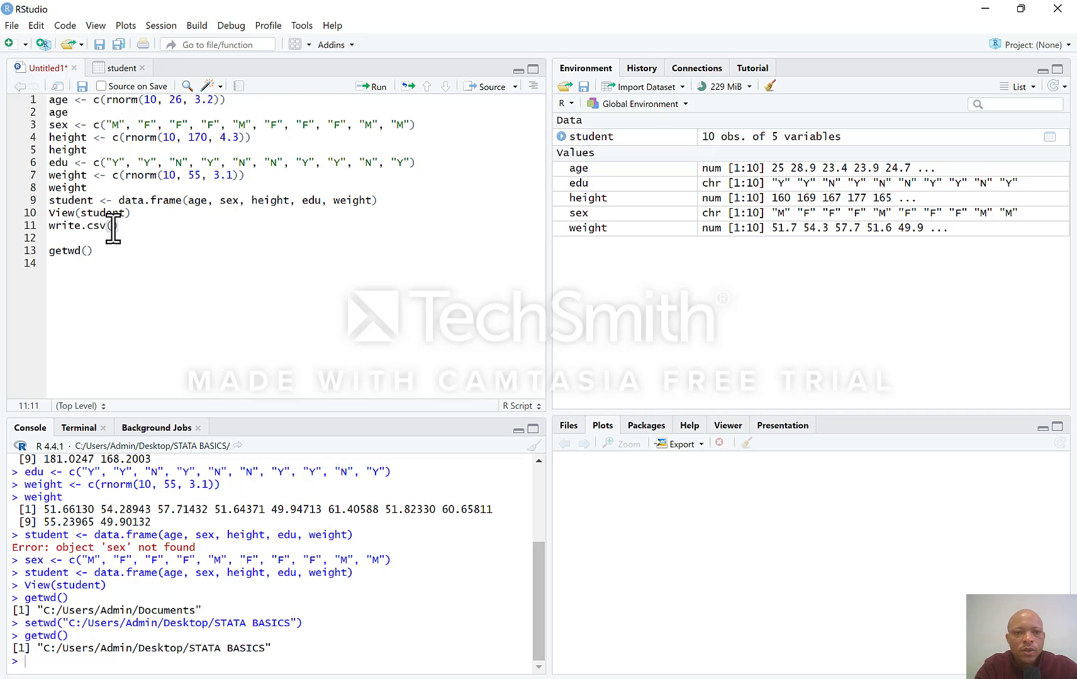
pyautogui.write('student, stu')
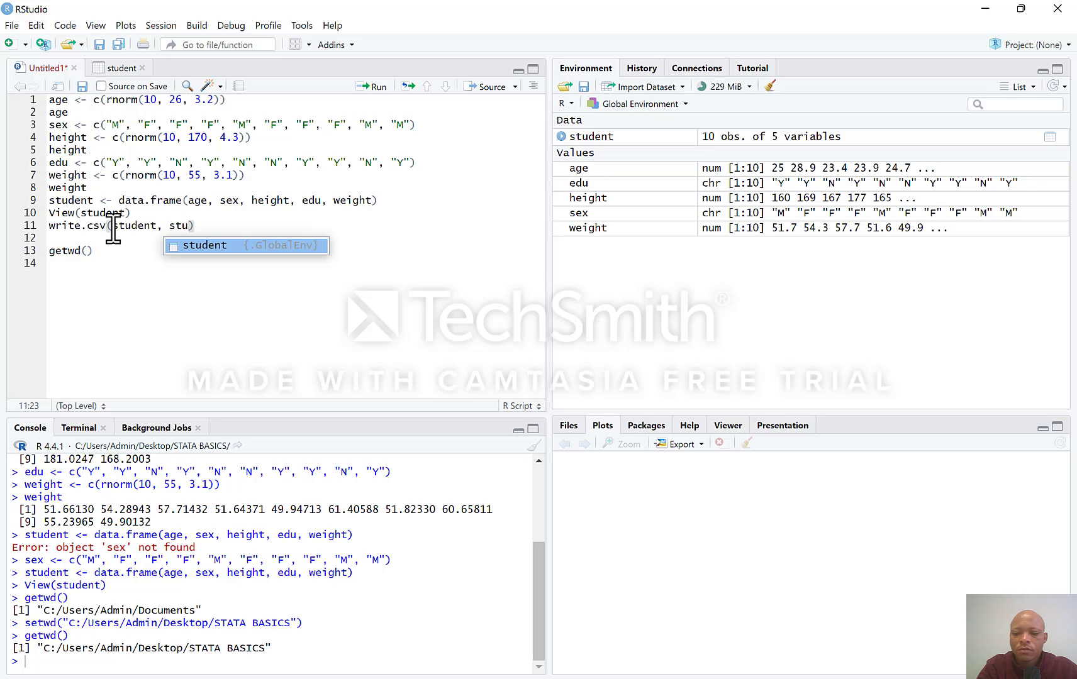
pyautogui.write('.')
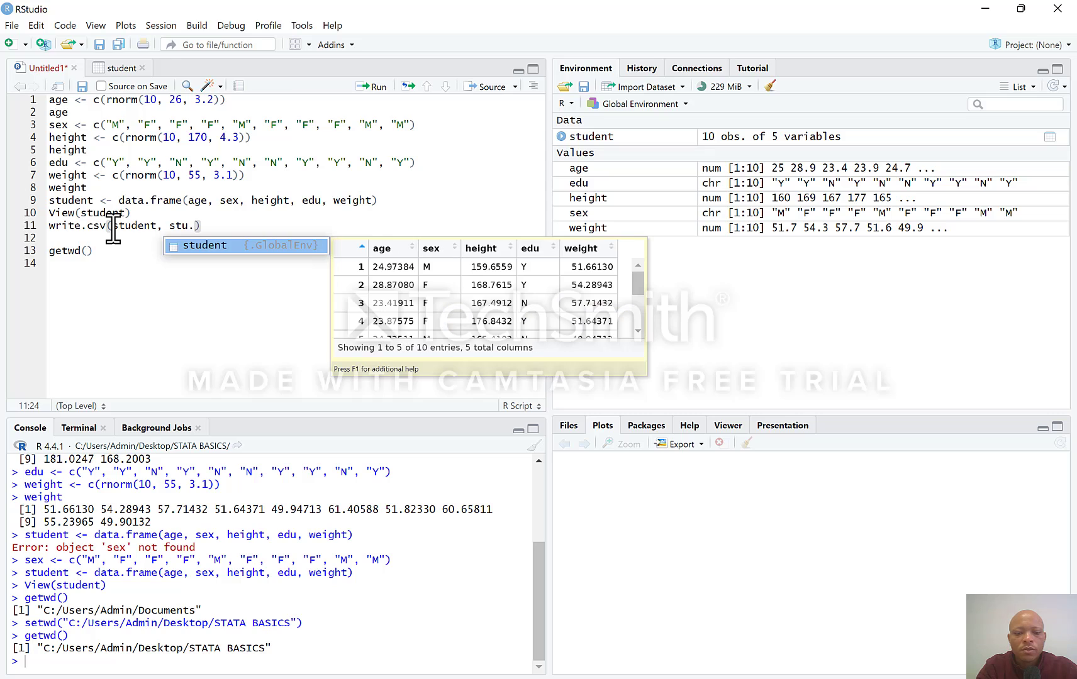
pyautogui.write('c')
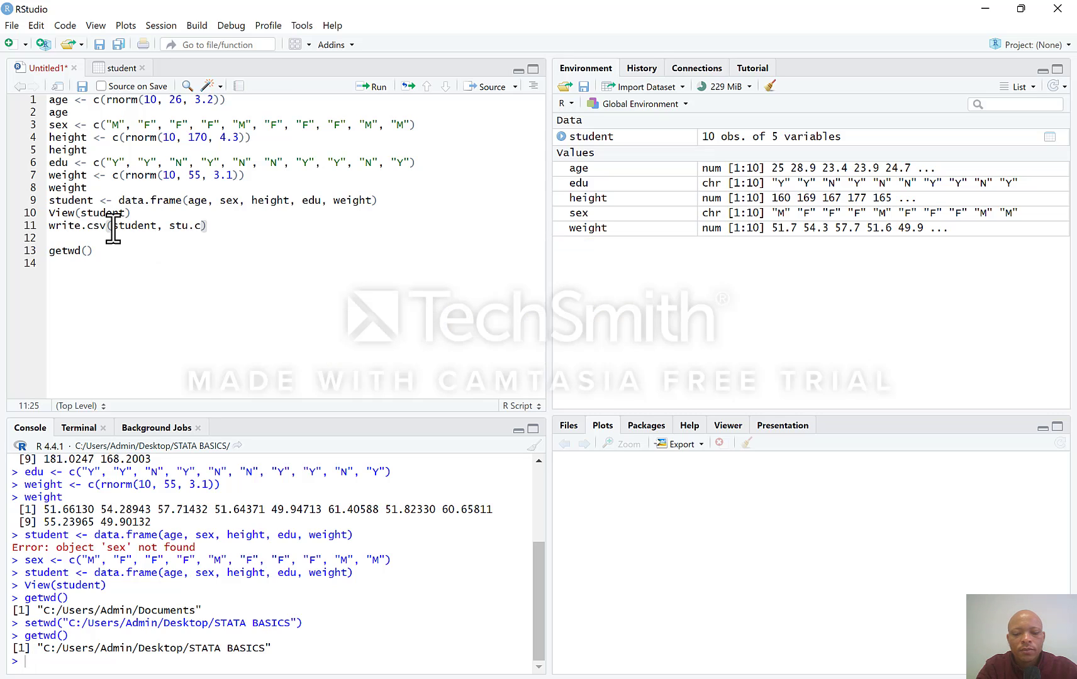
pyautogui.write('sv')
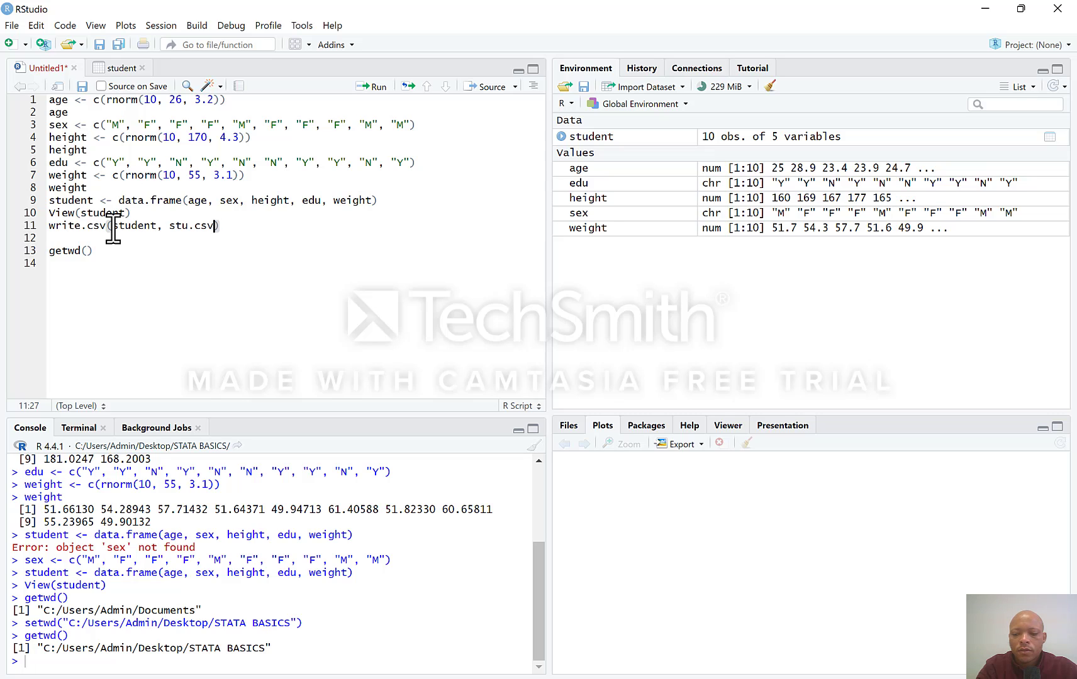
pyautogui.write('"')
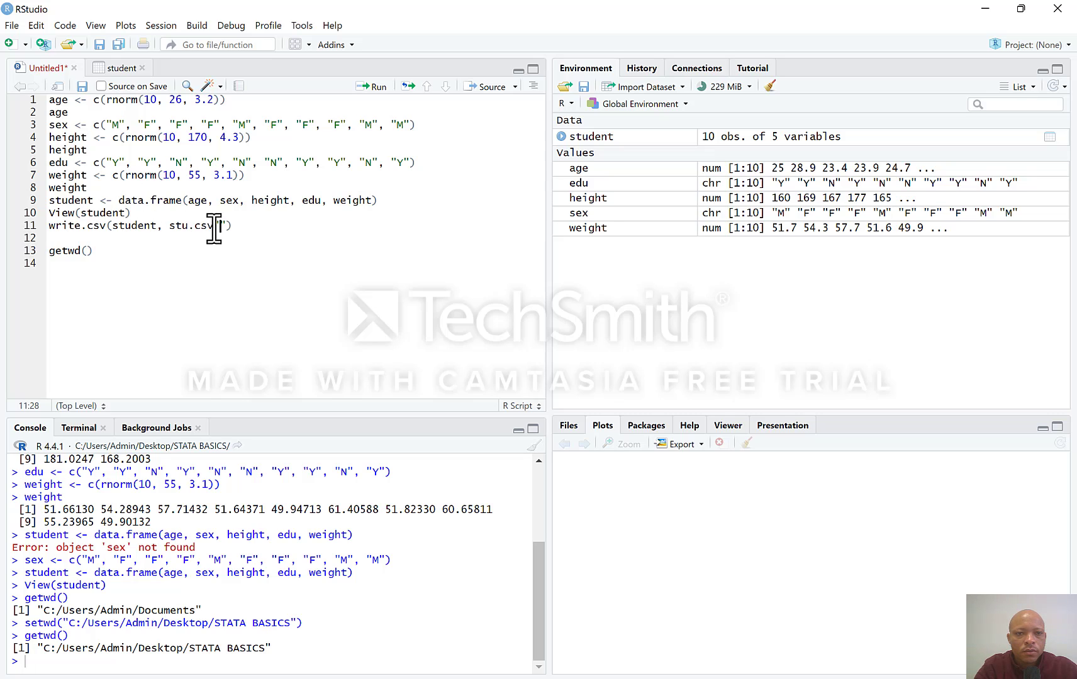
pyautogui.moveTo(212, 225); pyautogui.dragTo(173, 232)
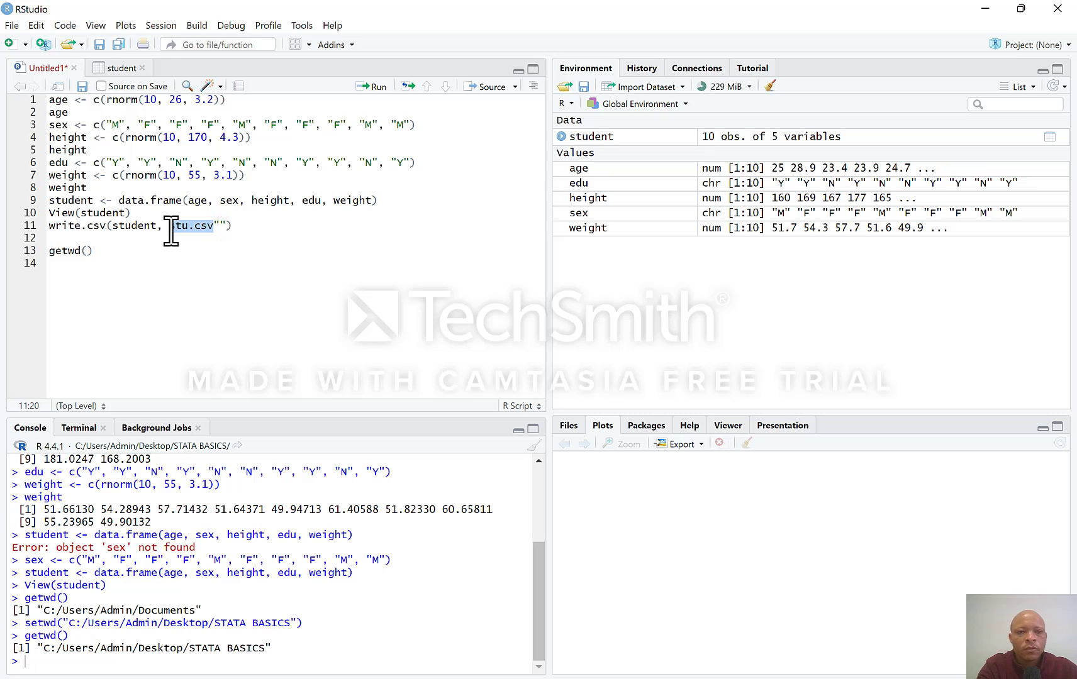
pyautogui.press('BackSpace')
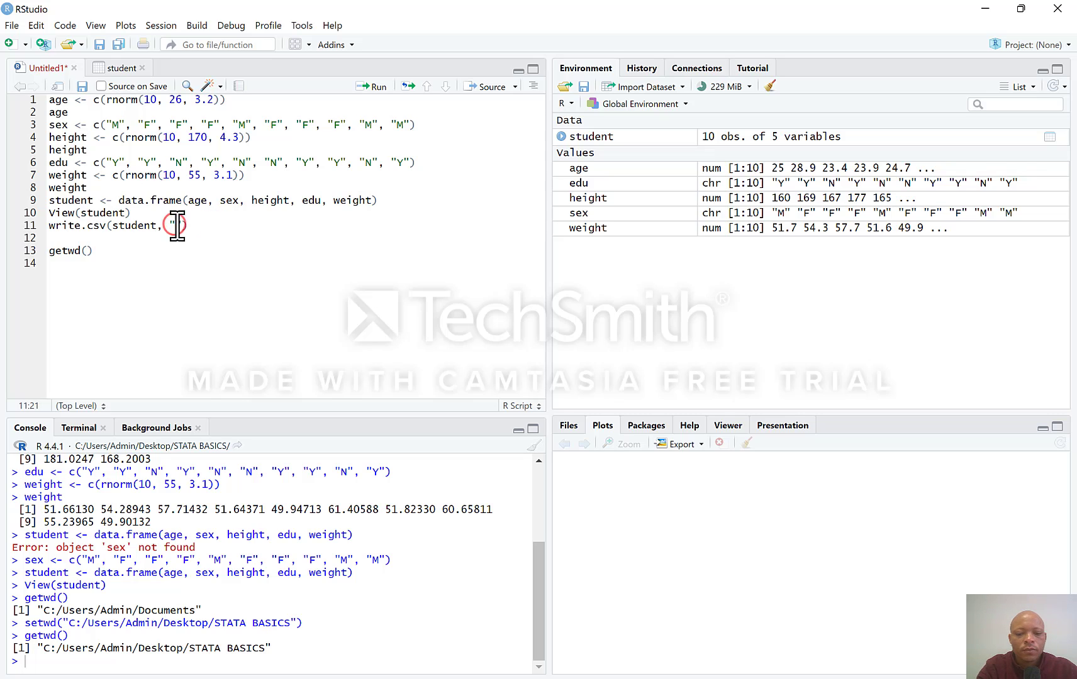
pyautogui.write('stu.csv')
pyautogui.click(239, 227)
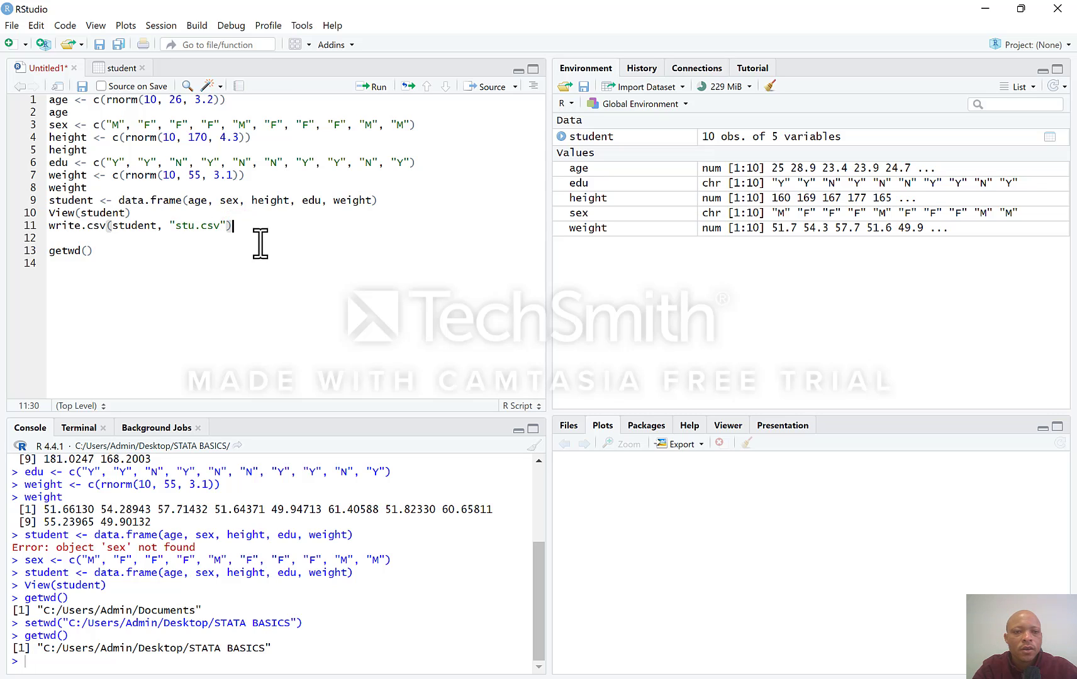
pyautogui.hotkey('ctrl', 'Return')
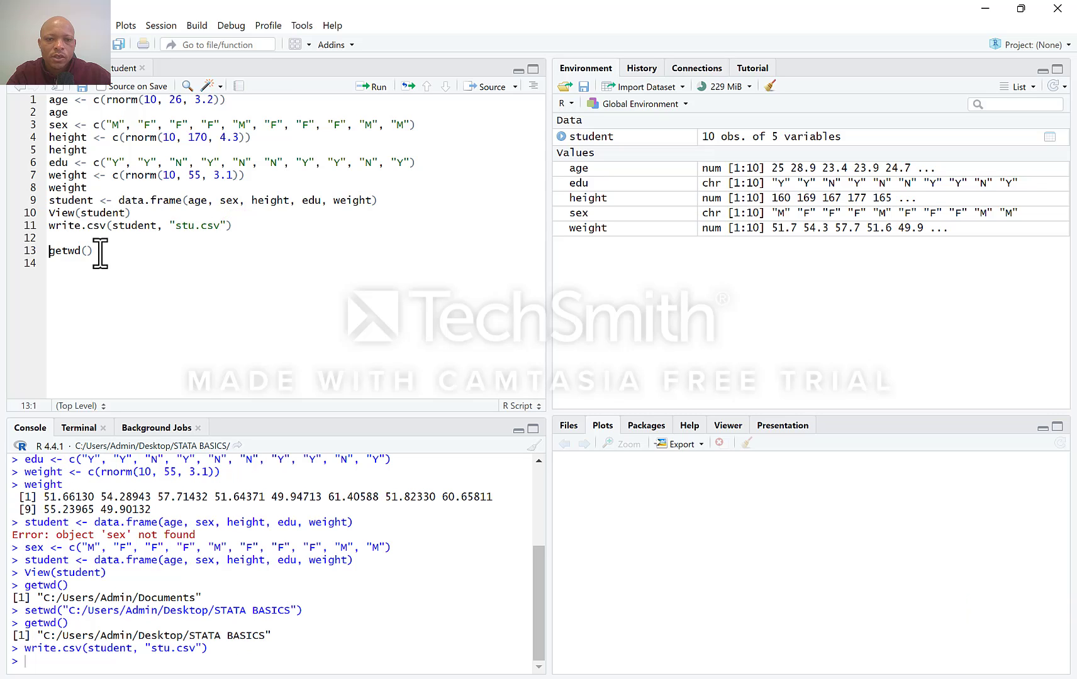
# - Minimize RStudio, view the exported stu file from the desktop's STATA BASICS folder in Excel, and close both windows
pyautogui.click(989, 7)
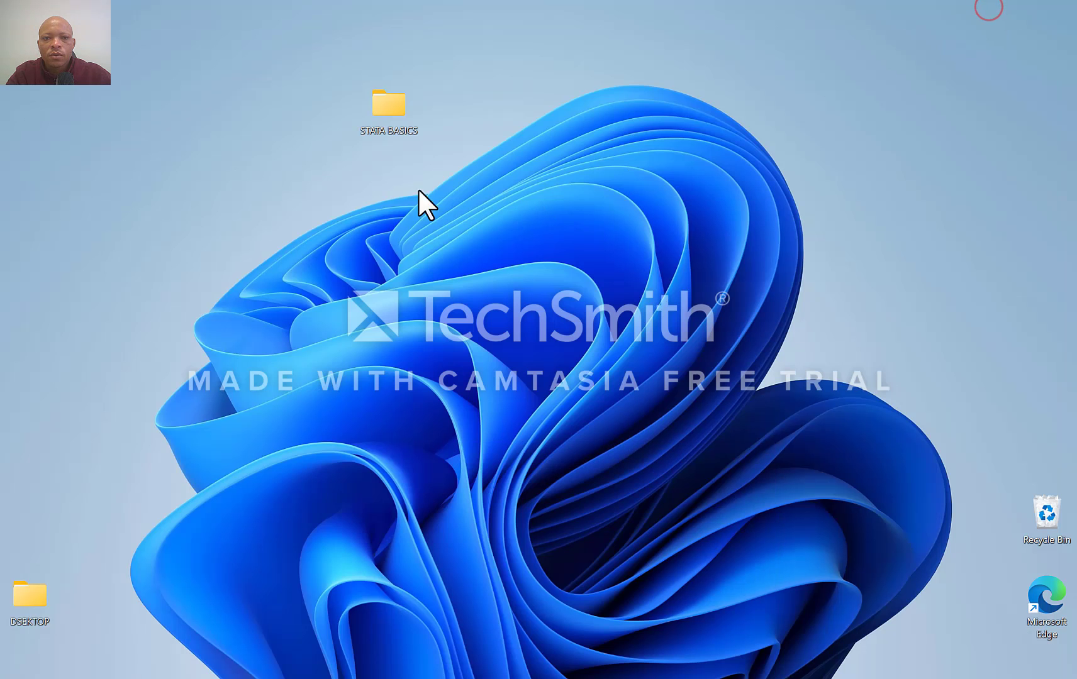
pyautogui.doubleClick(381, 101)
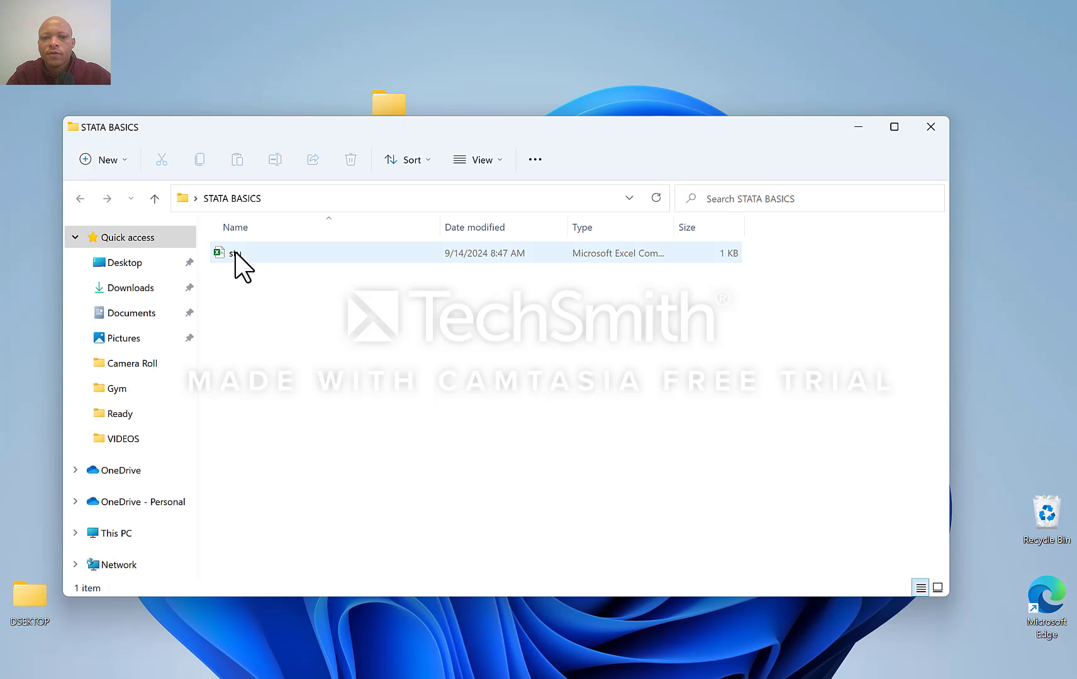
pyautogui.doubleClick(275, 252)
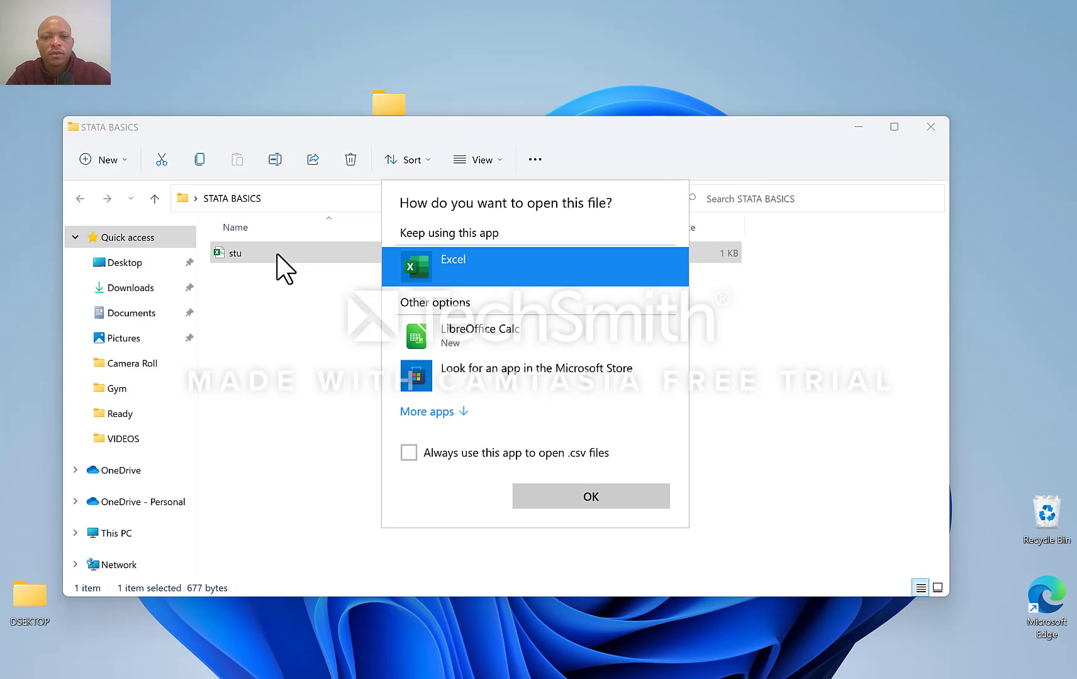
pyautogui.click(580, 494)
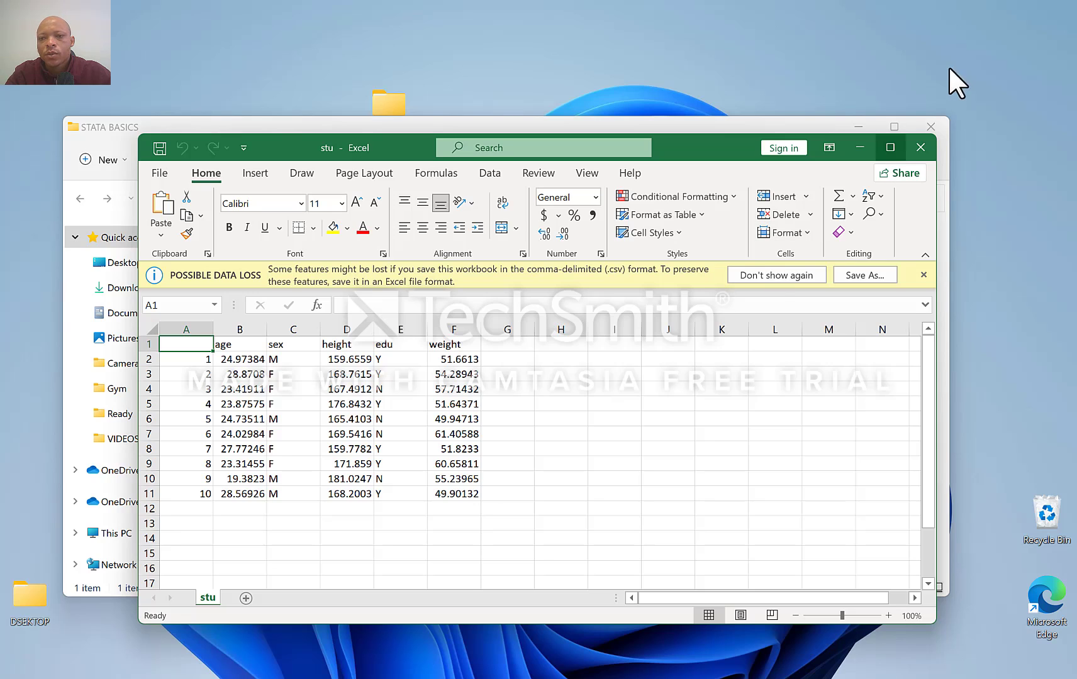
pyautogui.click(919, 143)
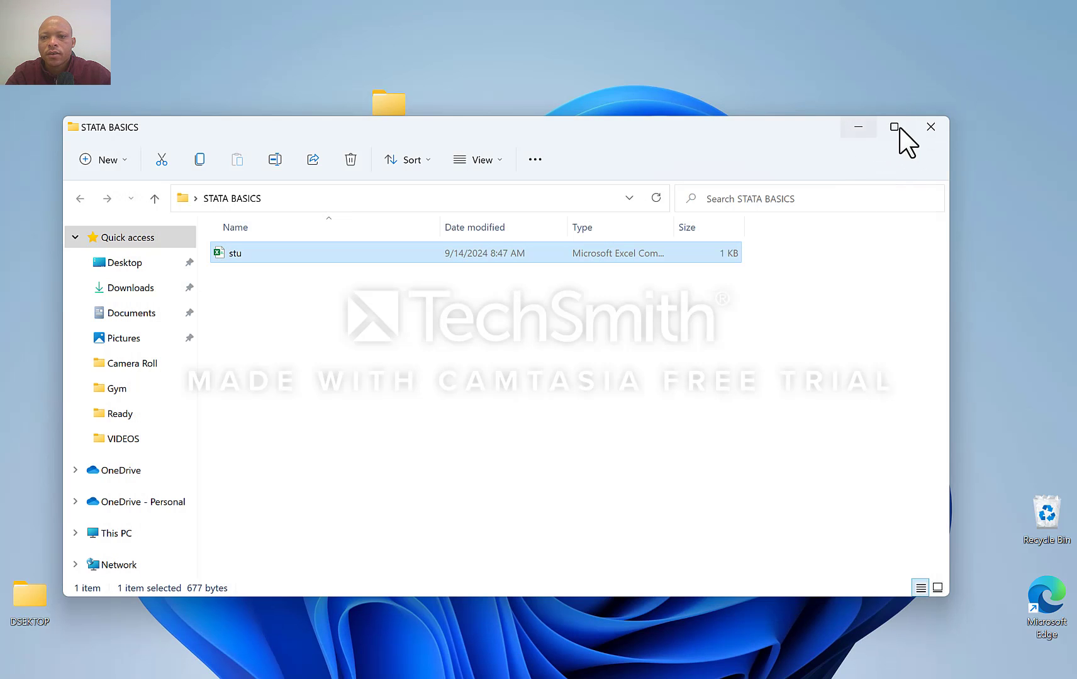
pyautogui.click(930, 126)
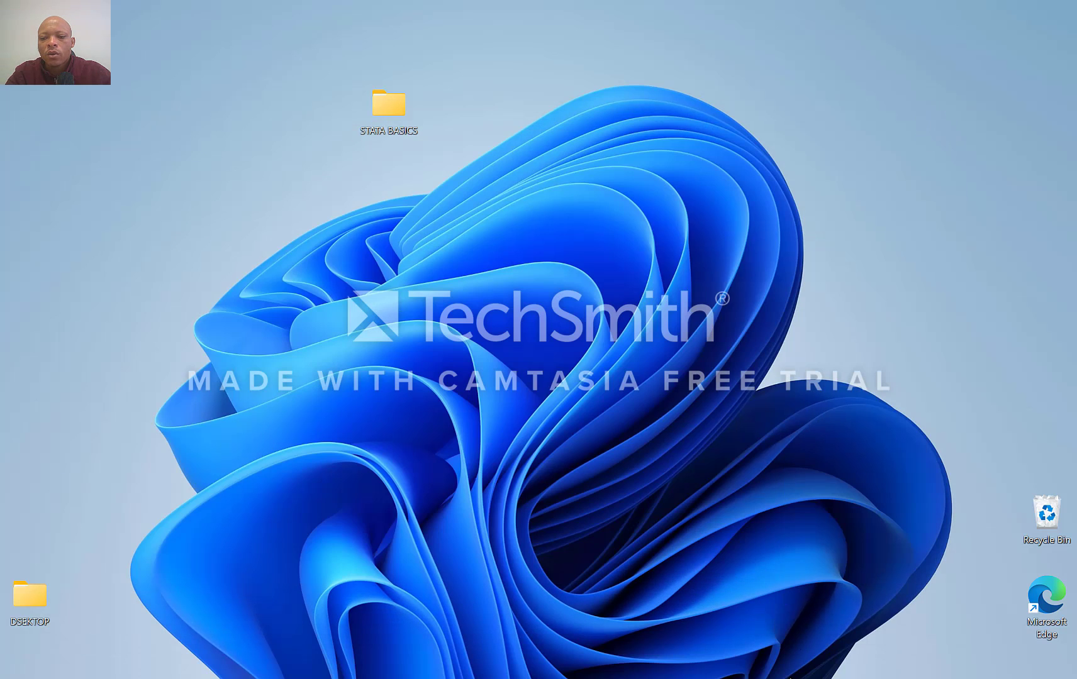
# - Switch to the main StataNow/BE 18.5 window
pyautogui.moveTo(799, 676)
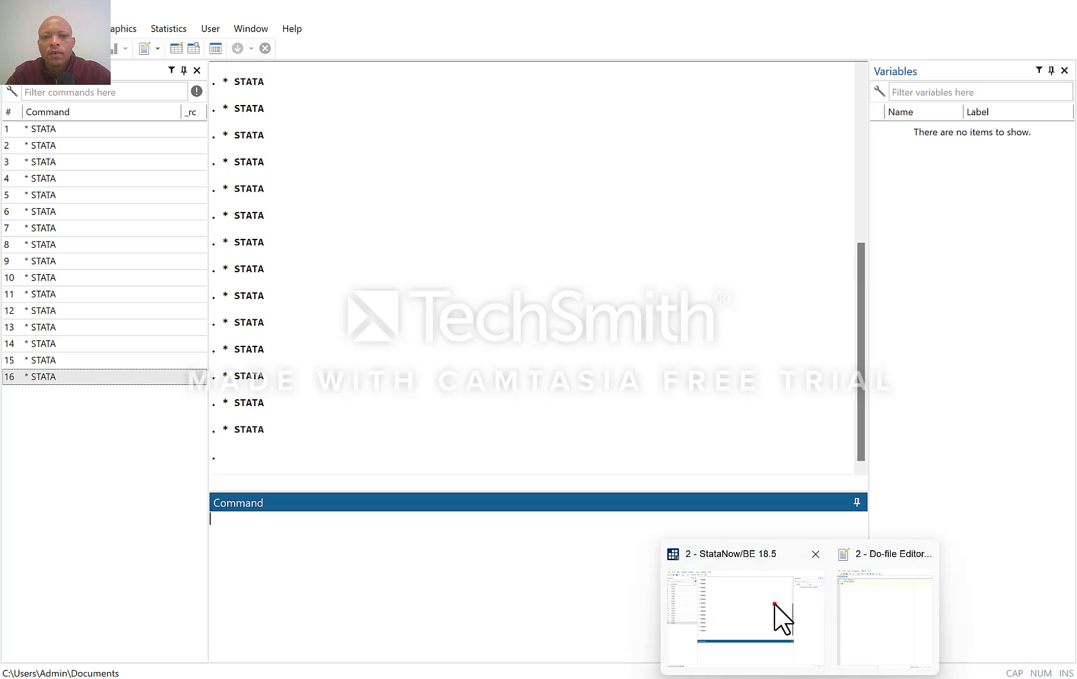
pyautogui.click(780, 619)
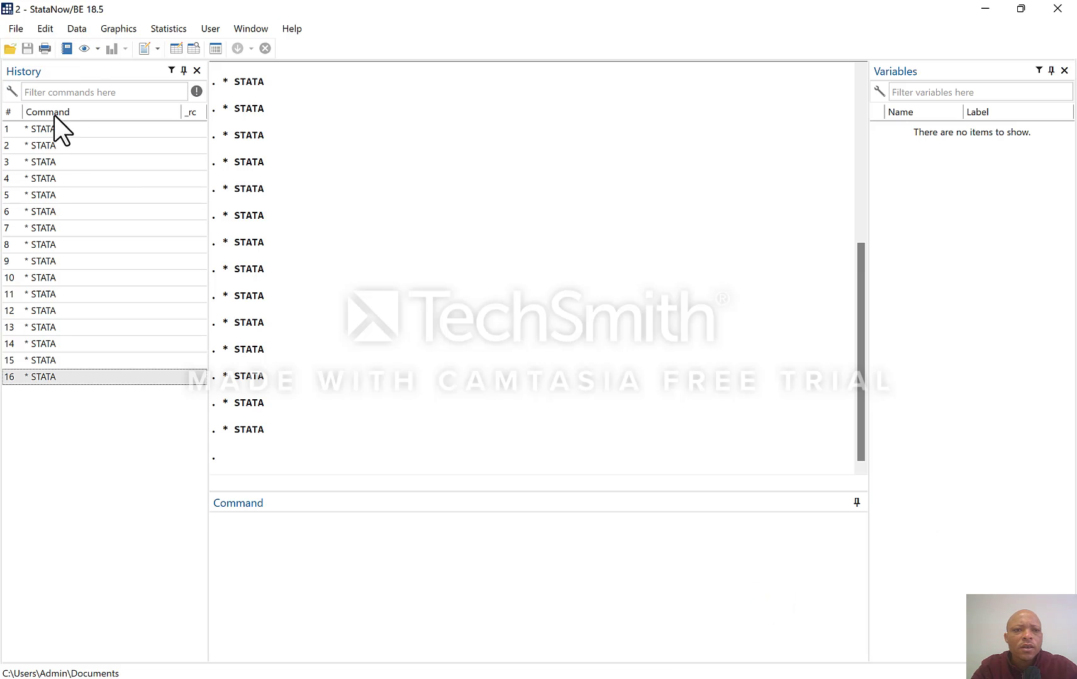
pyautogui.click(12, 28)
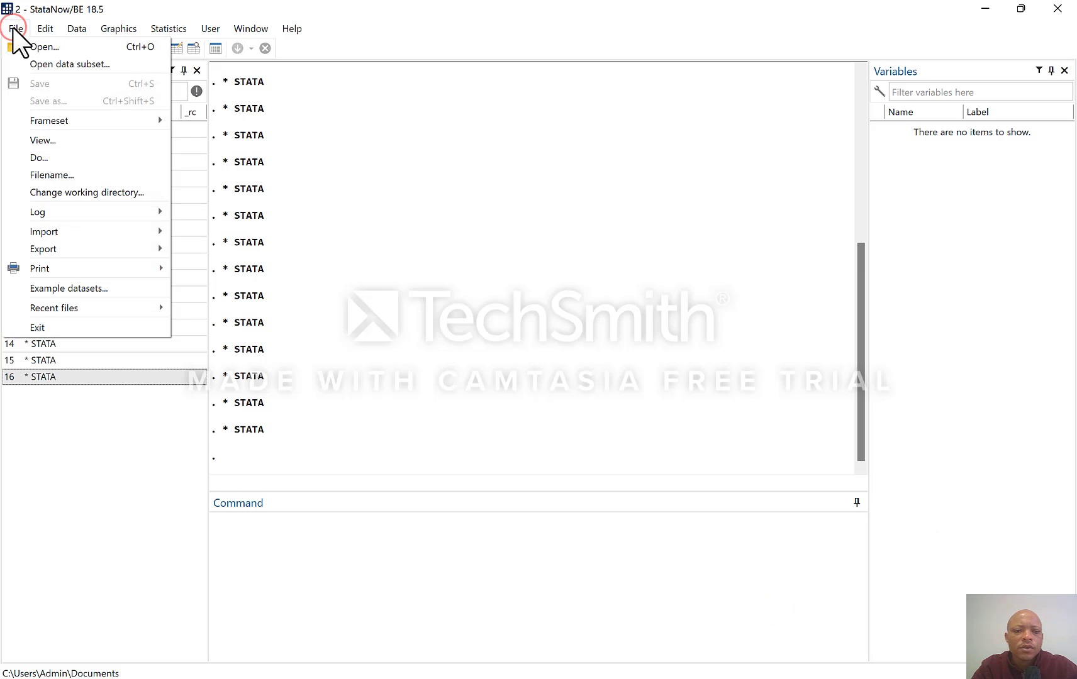
pyautogui.click(360, 208)
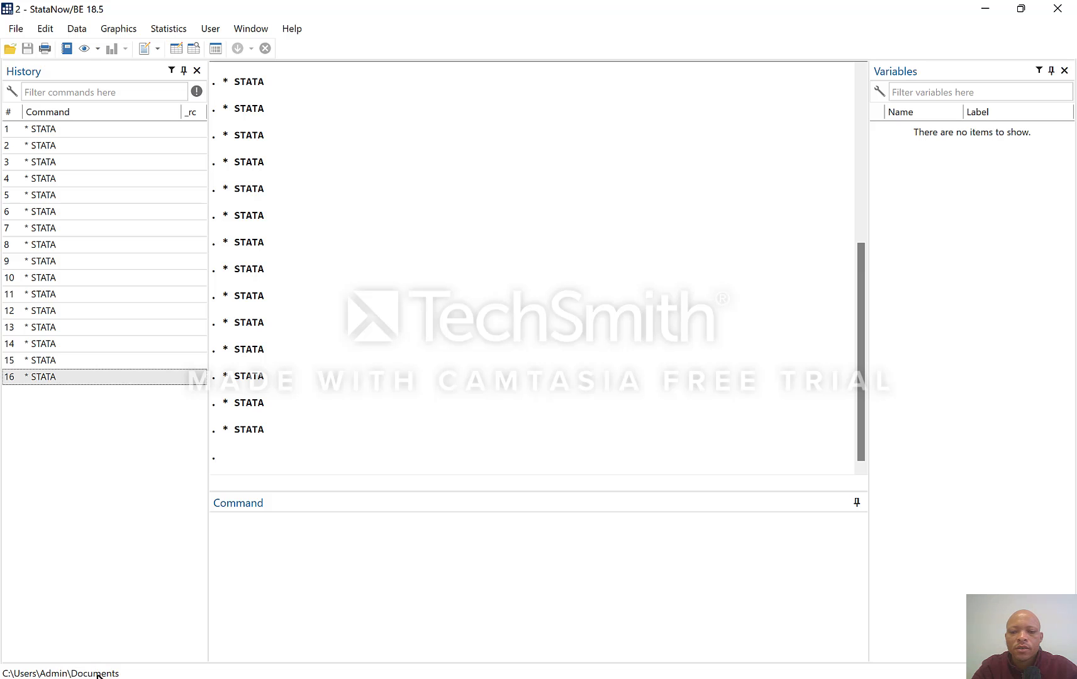
pyautogui.click(13, 29)
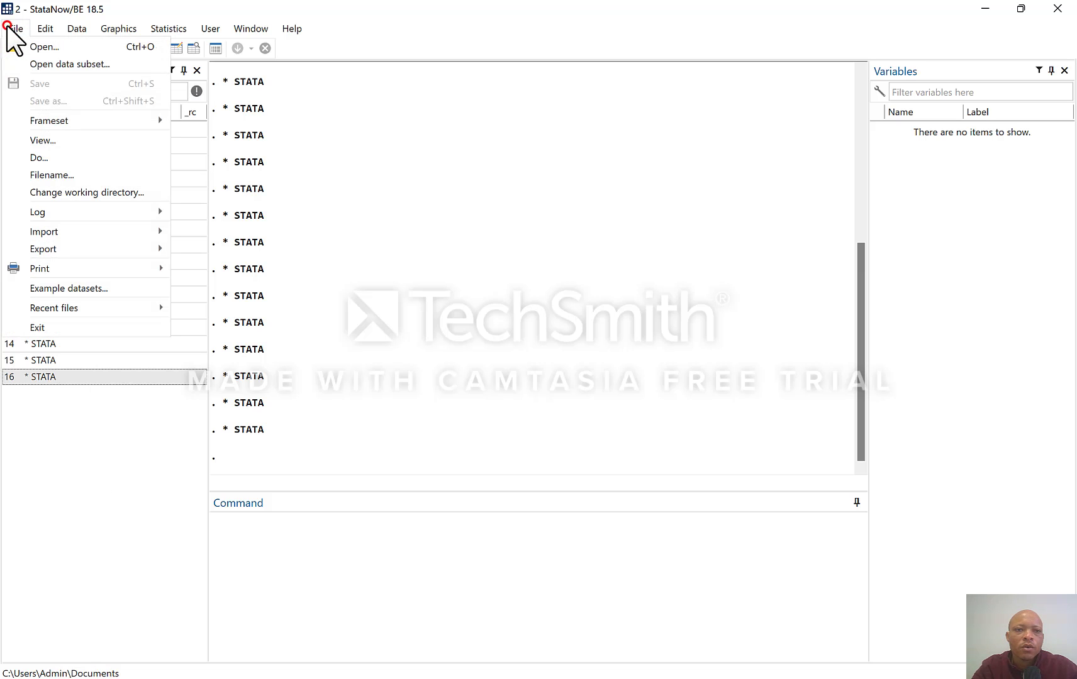
pyautogui.click(54, 47)
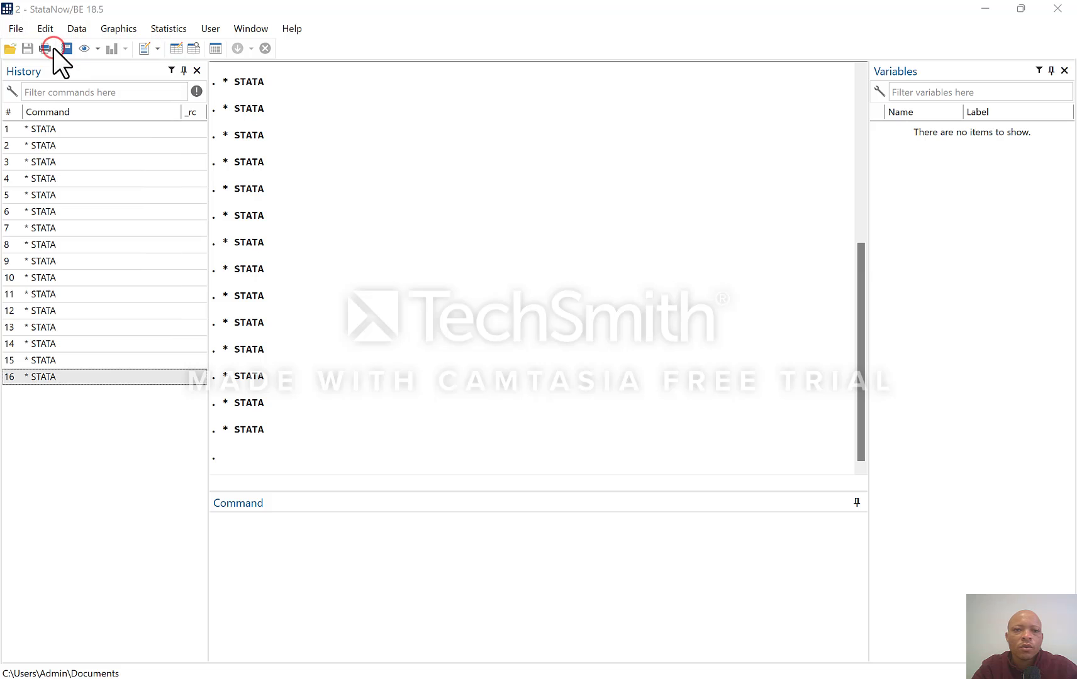
pyautogui.scroll(-3, 348, 241)
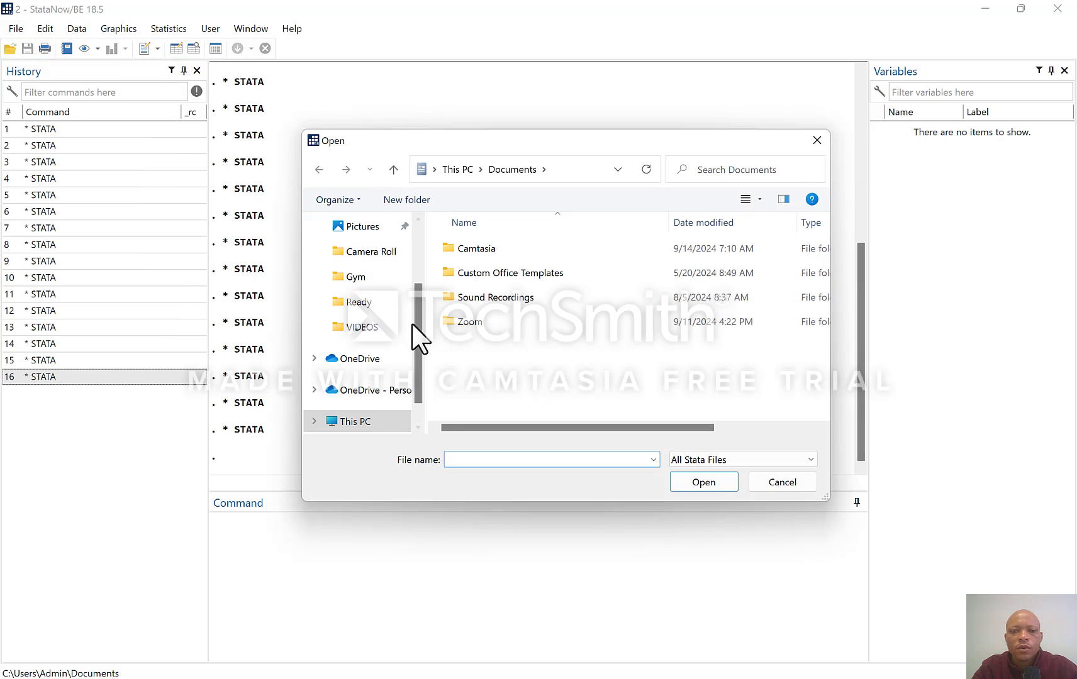
pyautogui.moveTo(420, 336); pyautogui.dragTo(418, 264)
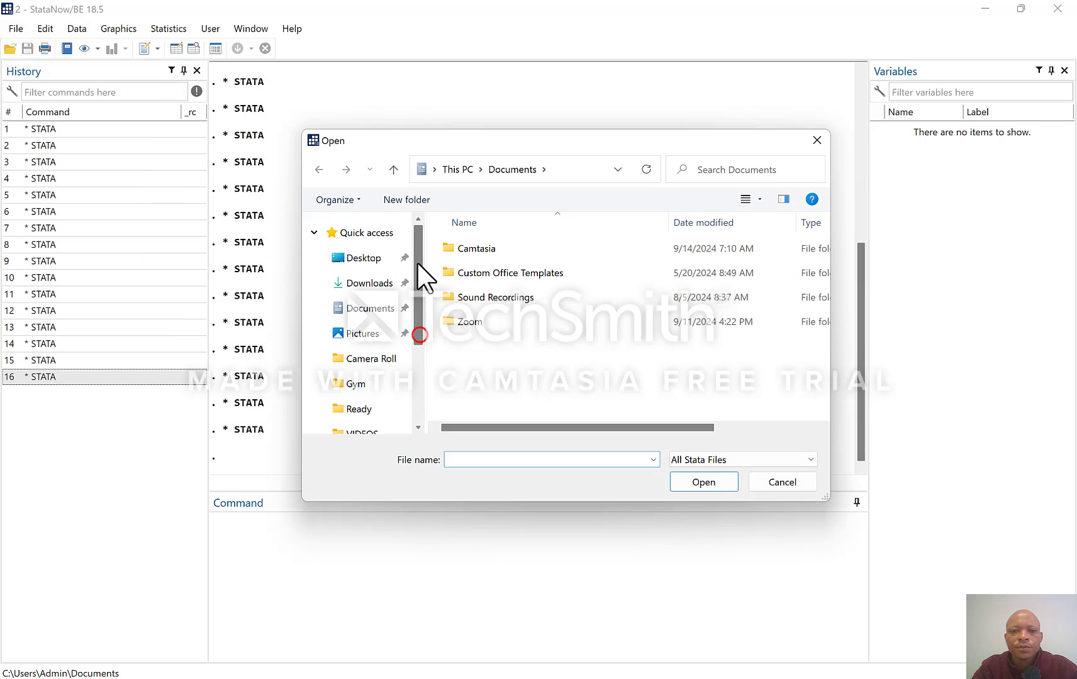
pyautogui.click(368, 258)
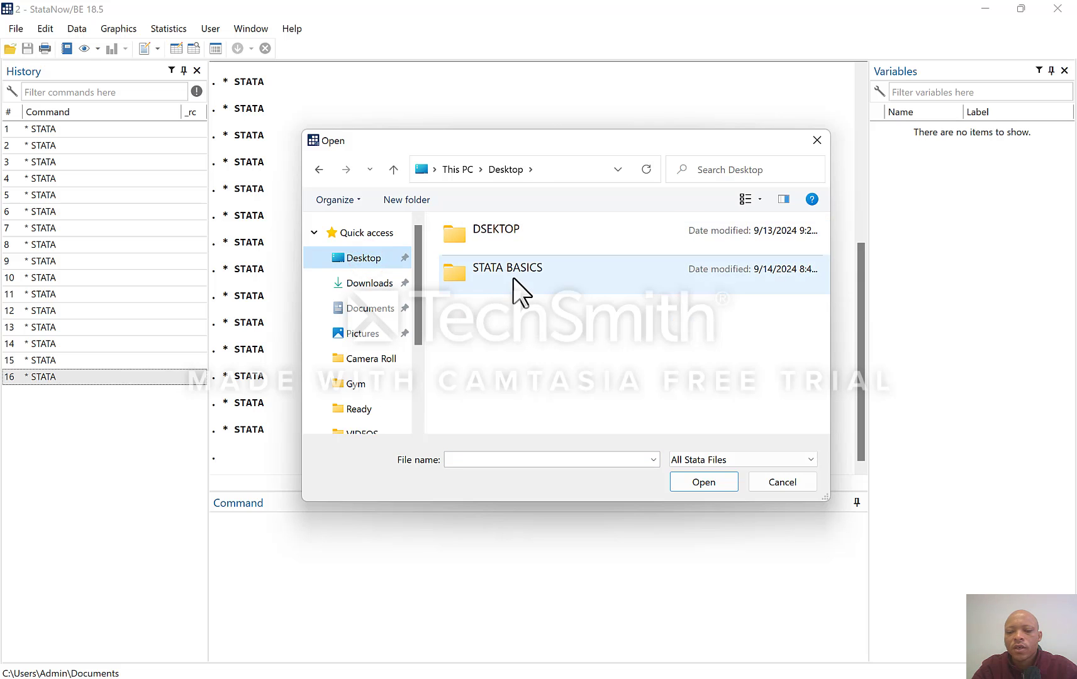
pyautogui.doubleClick(545, 273)
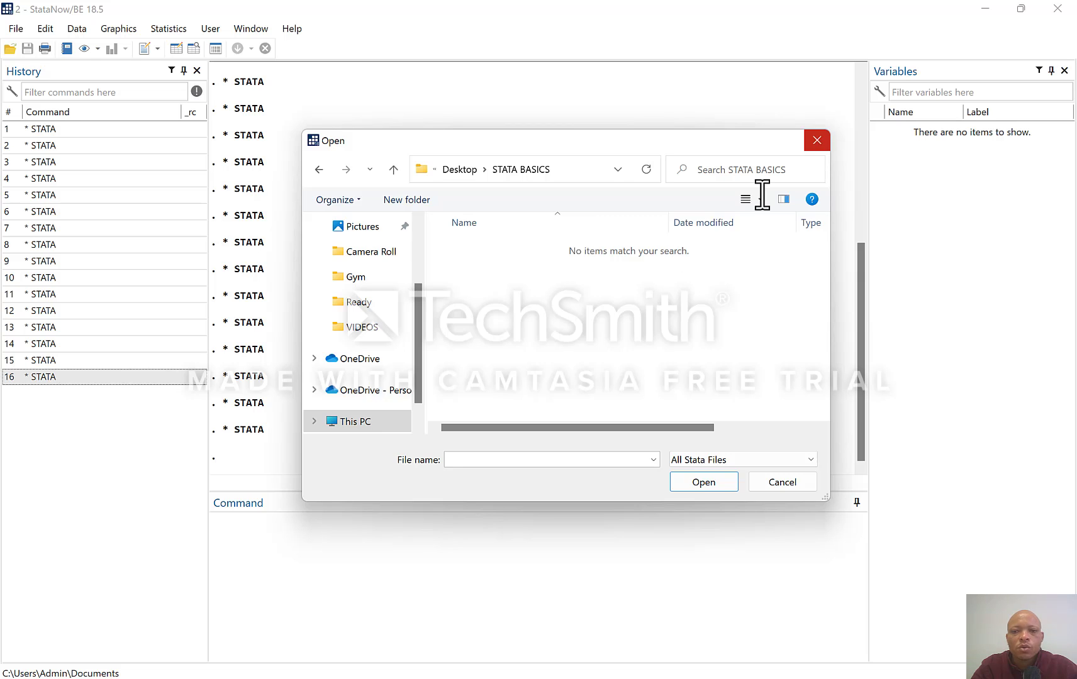
pyautogui.click(816, 141)
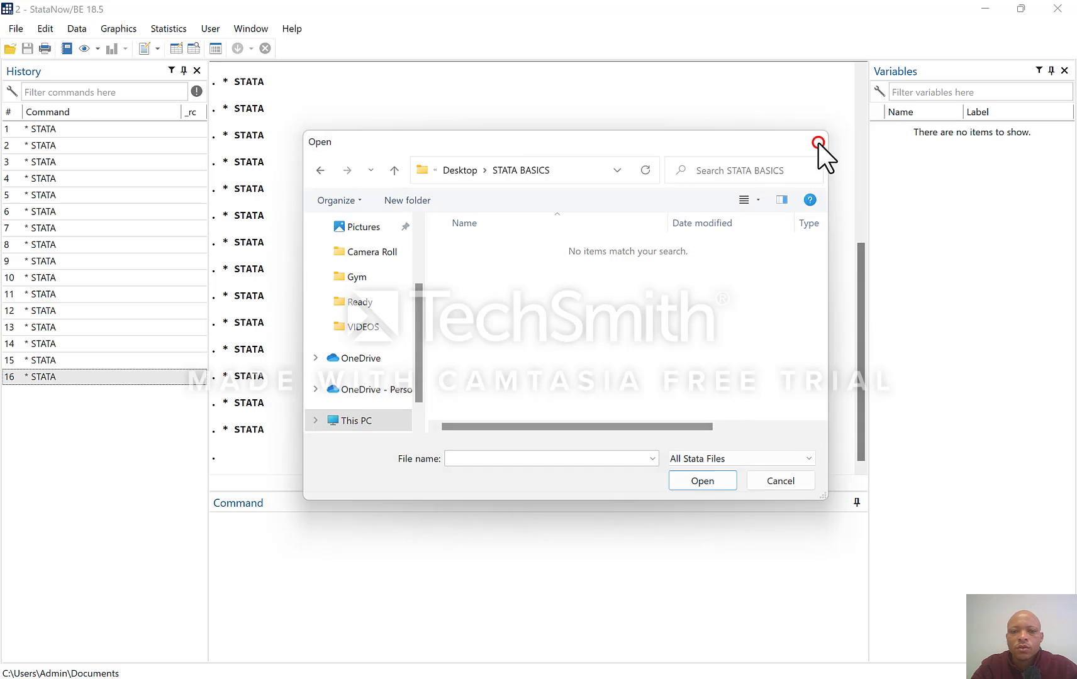
# - Import stu.csv from the desktop's STATA BASICS folder as delimited text data, keeping the default import settings
pyautogui.click(16, 28)
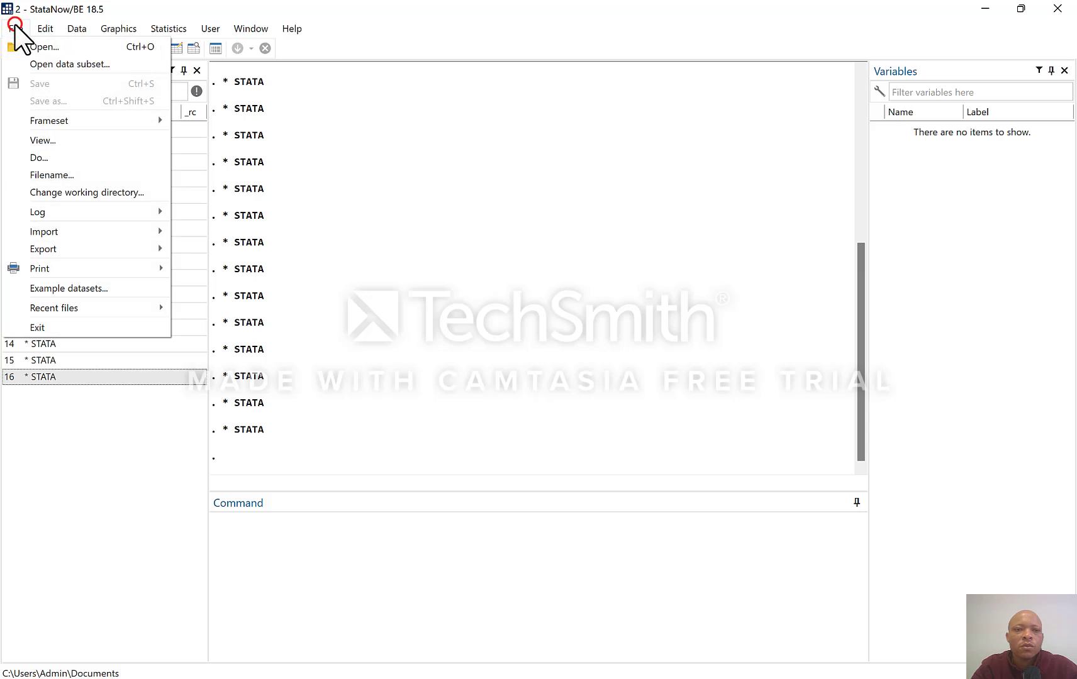
pyautogui.moveTo(67, 235)
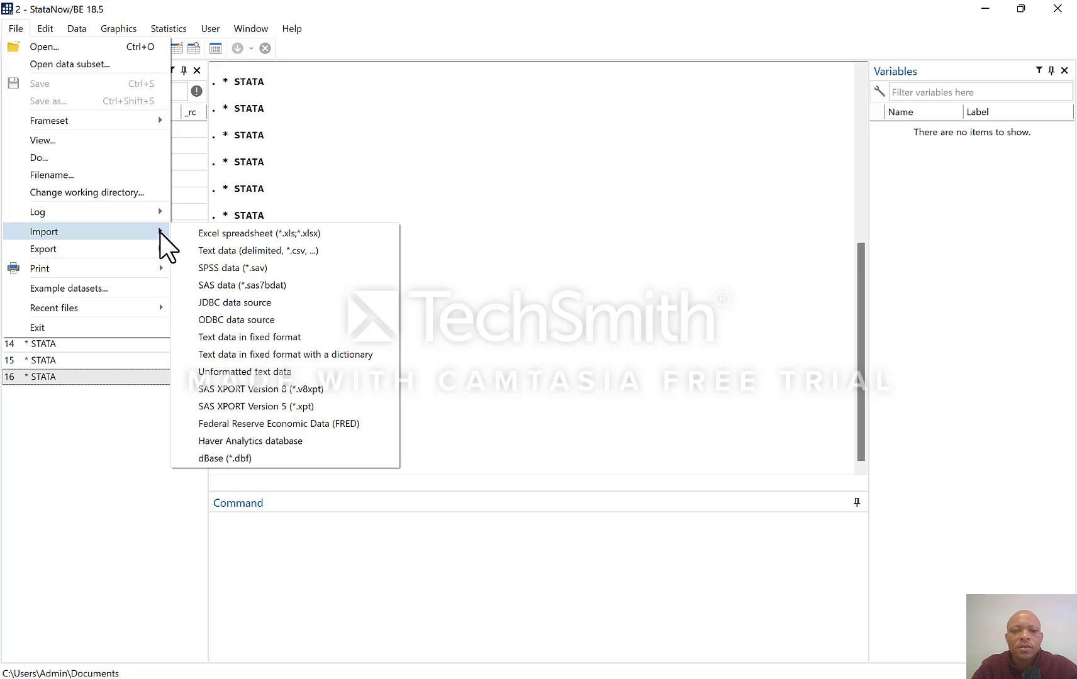
pyautogui.click(304, 251)
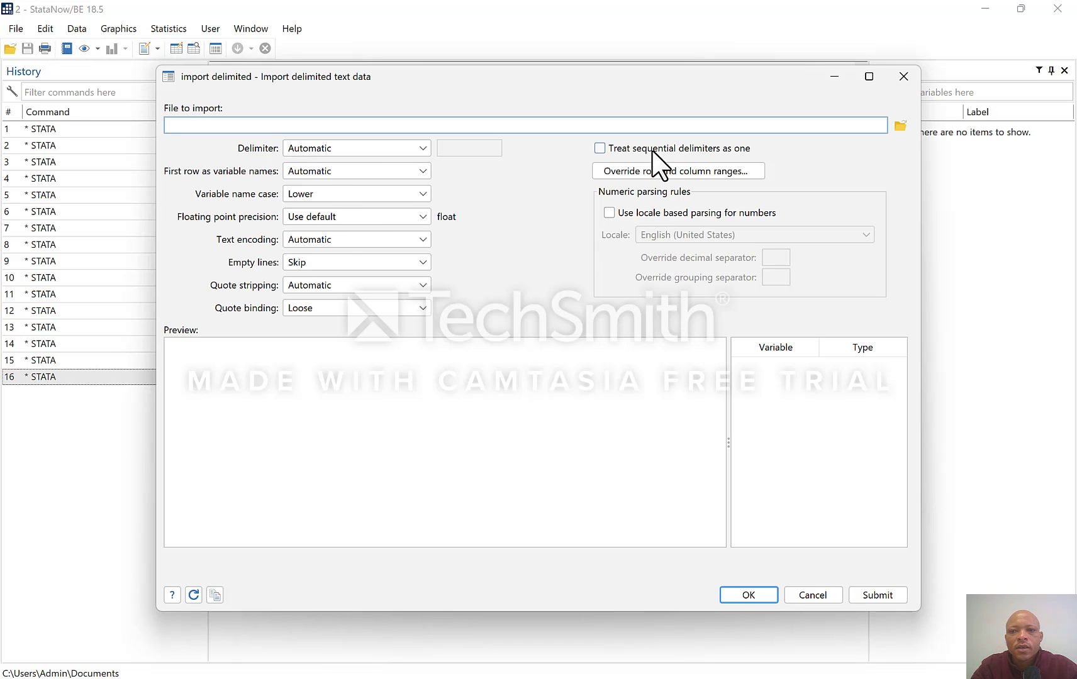
pyautogui.click(900, 126)
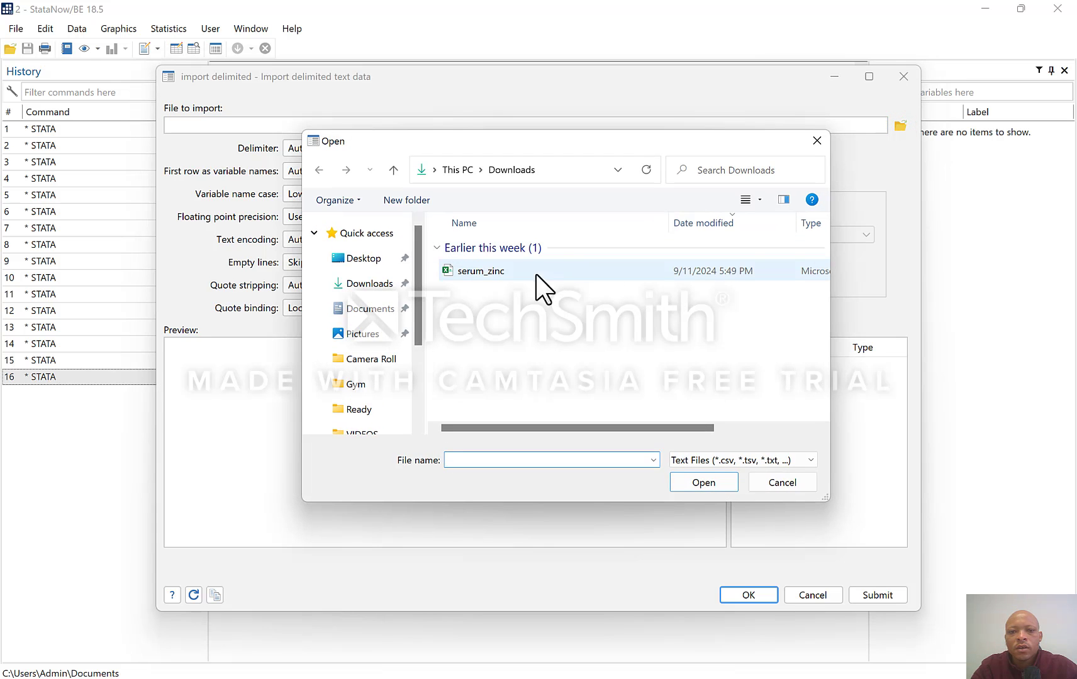
pyautogui.click(377, 258)
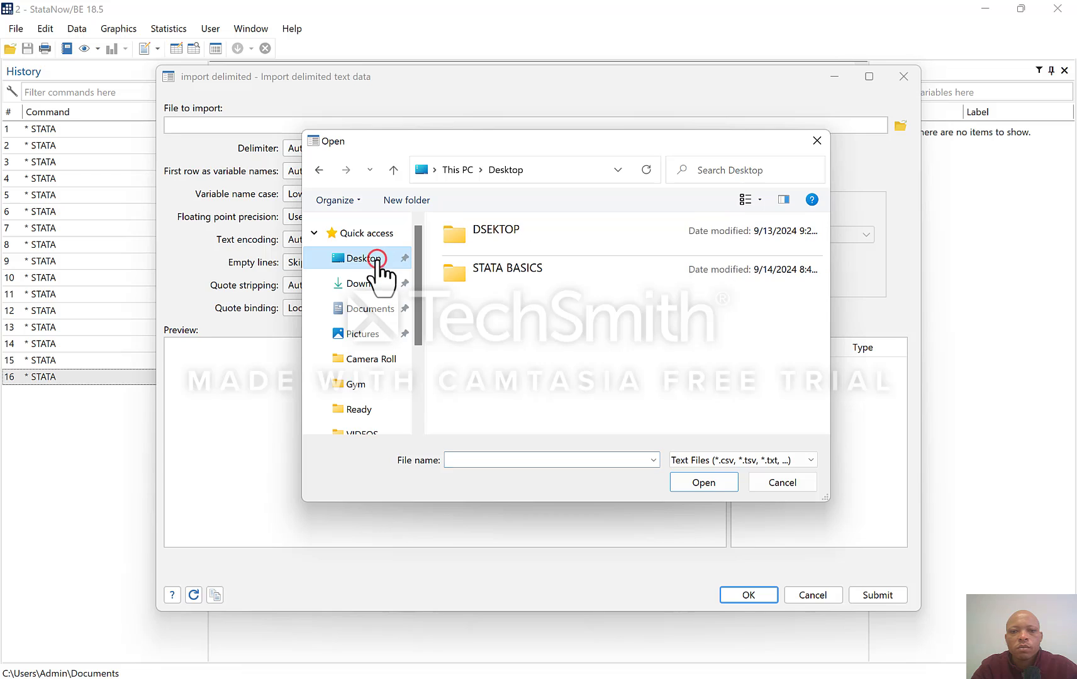
pyautogui.doubleClick(511, 276)
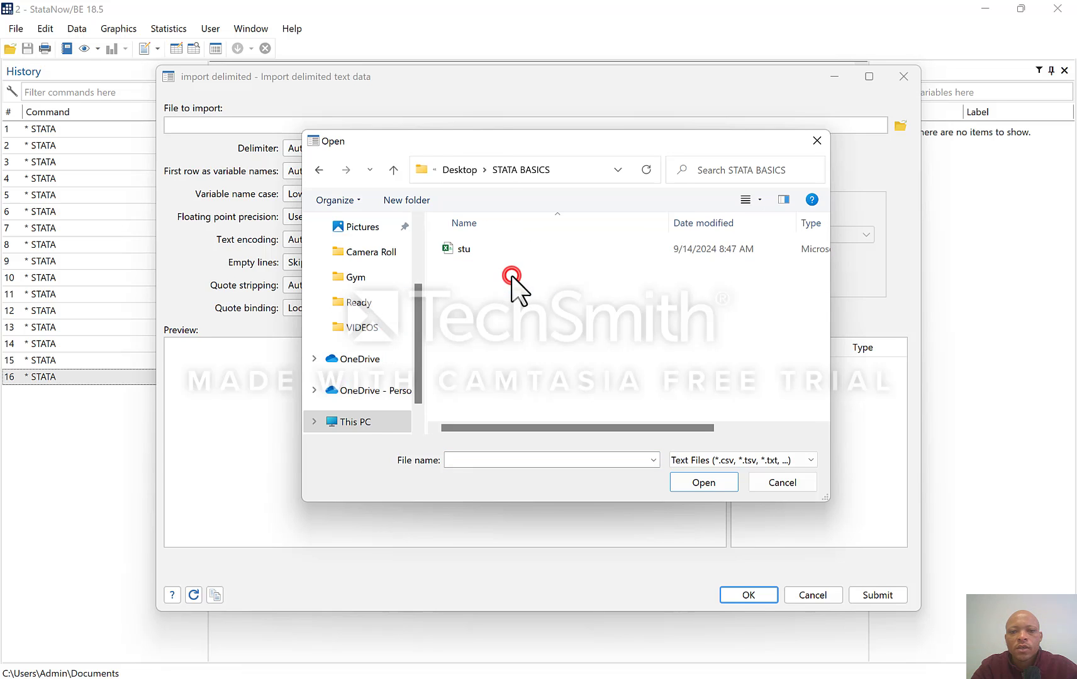
pyautogui.doubleClick(481, 249)
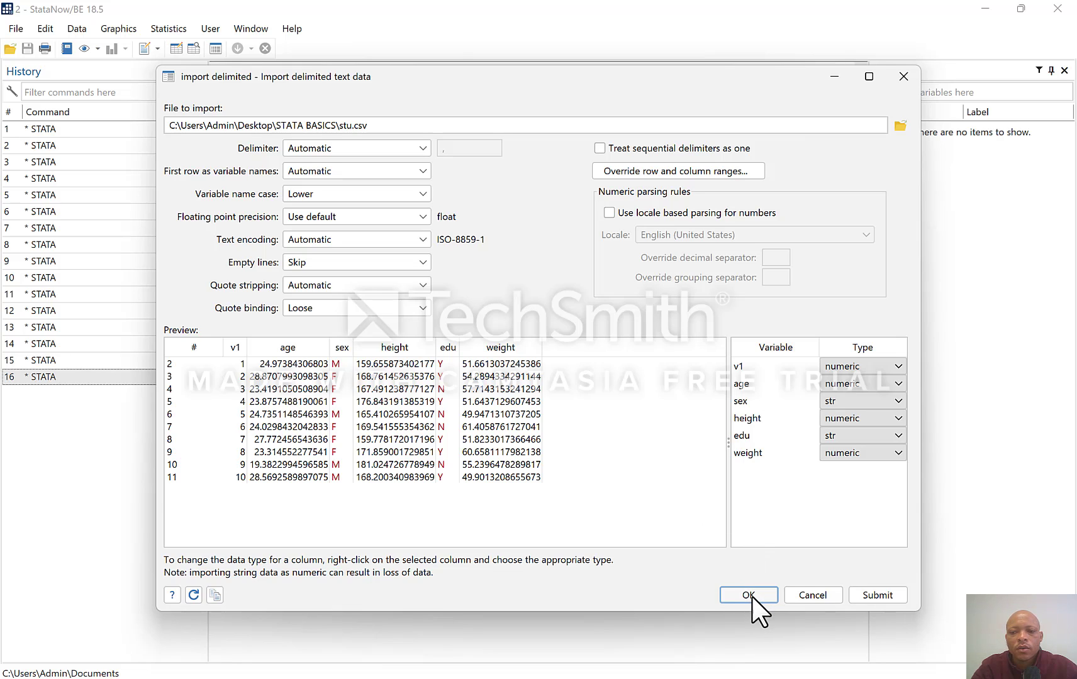
pyautogui.click(875, 595)
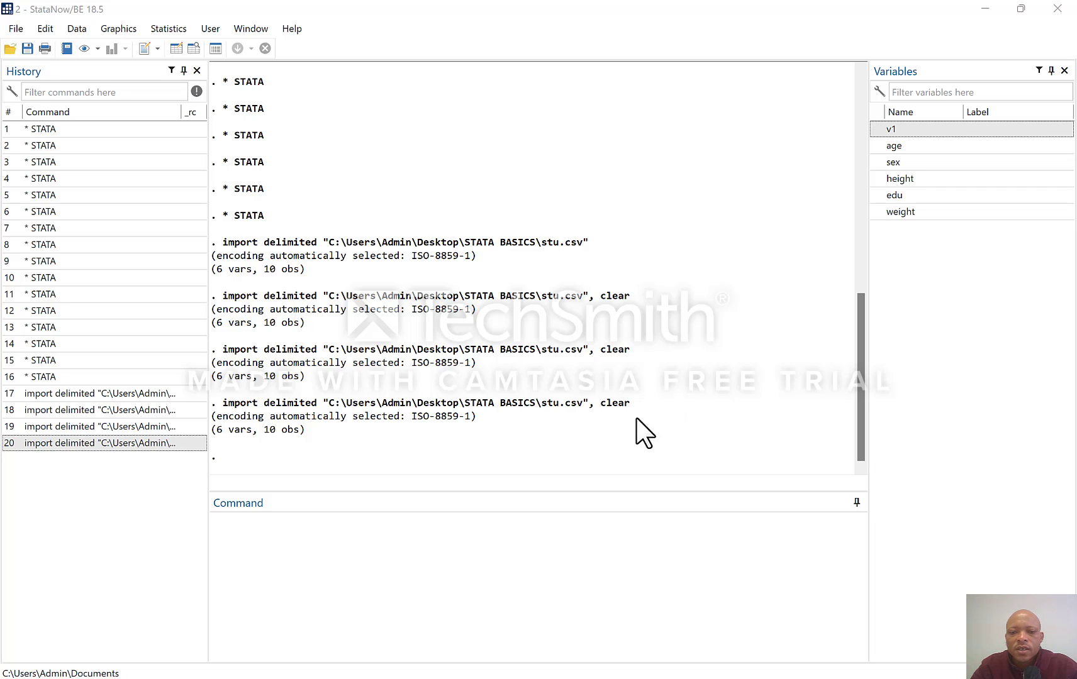
# - Minimize Stata, examine column A of the stu file from the desktop's STATA BASICS folder in Excel, and close the workbook
pyautogui.click(976, 8)
pyautogui.click(403, 100)
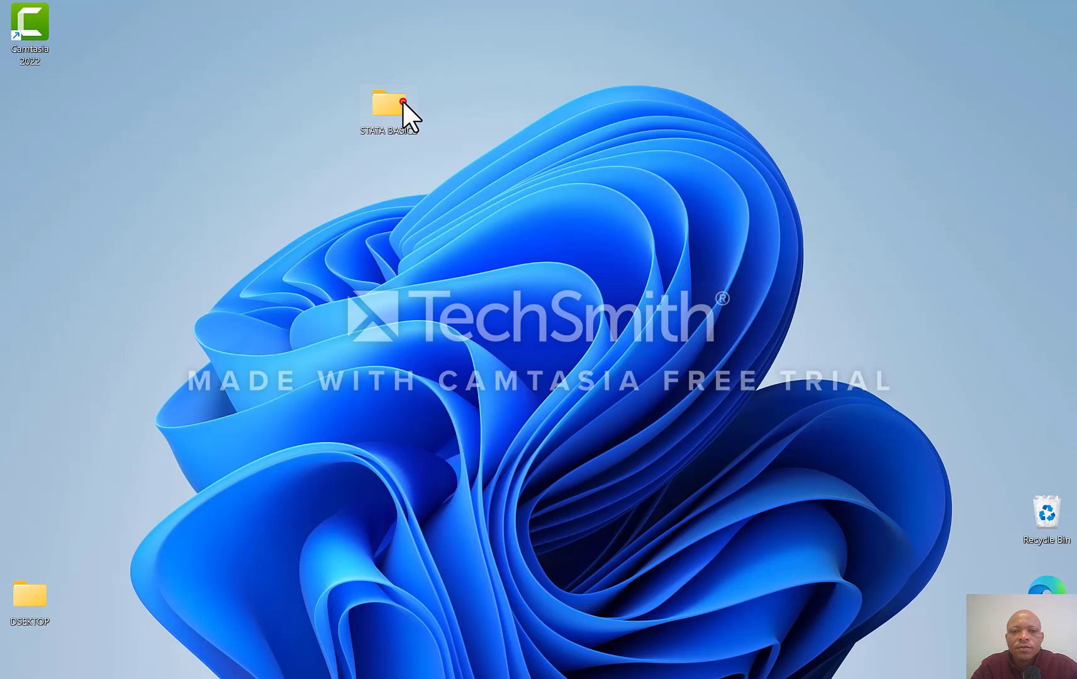
pyautogui.doubleClick(369, 132)
pyautogui.click(237, 254)
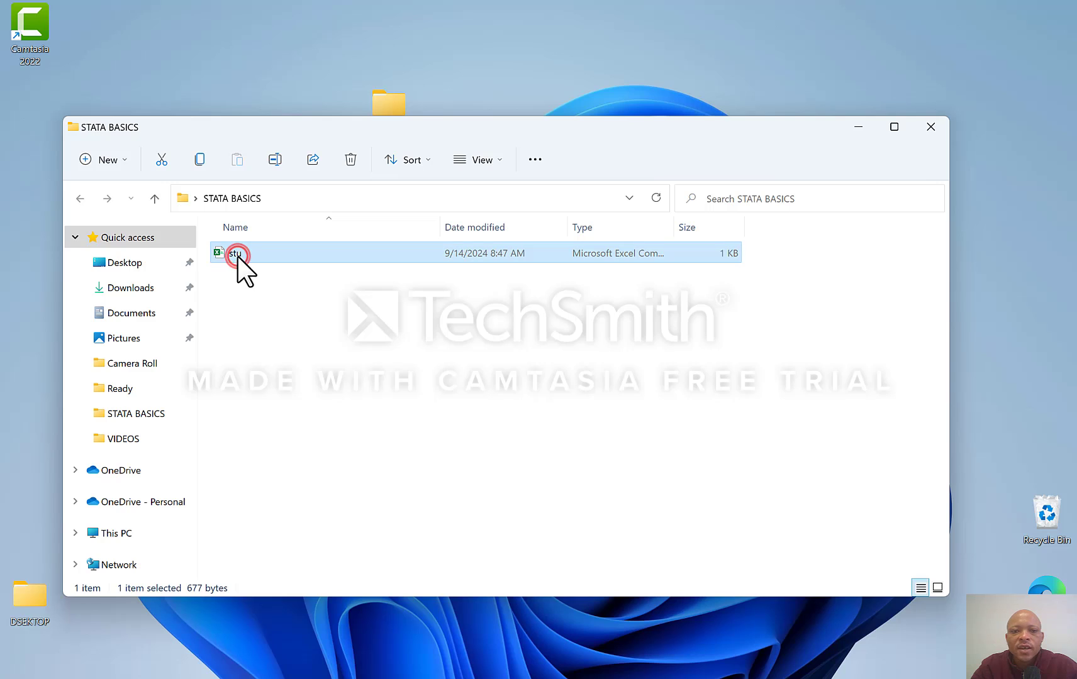
pyautogui.doubleClick(237, 255)
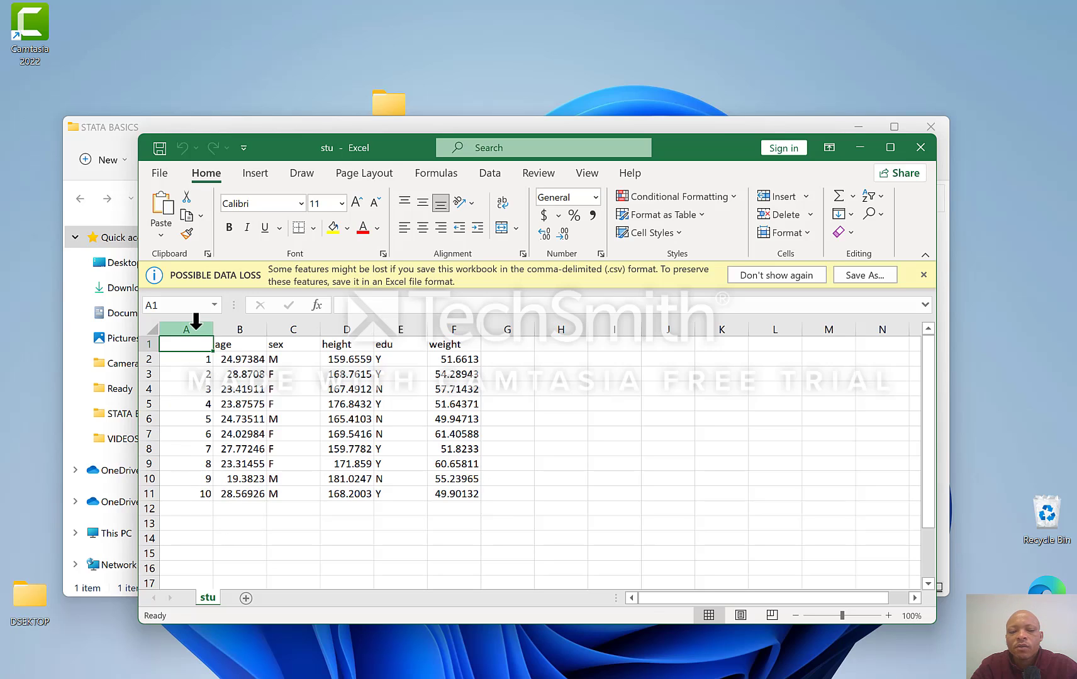
pyautogui.click(196, 326)
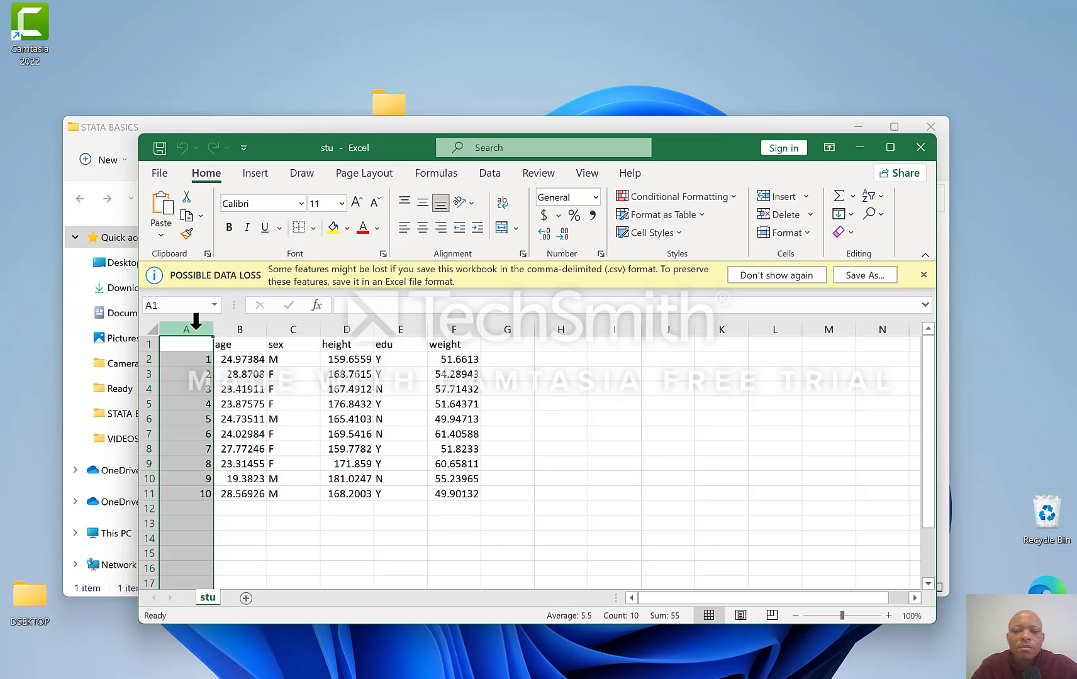
pyautogui.click(587, 447)
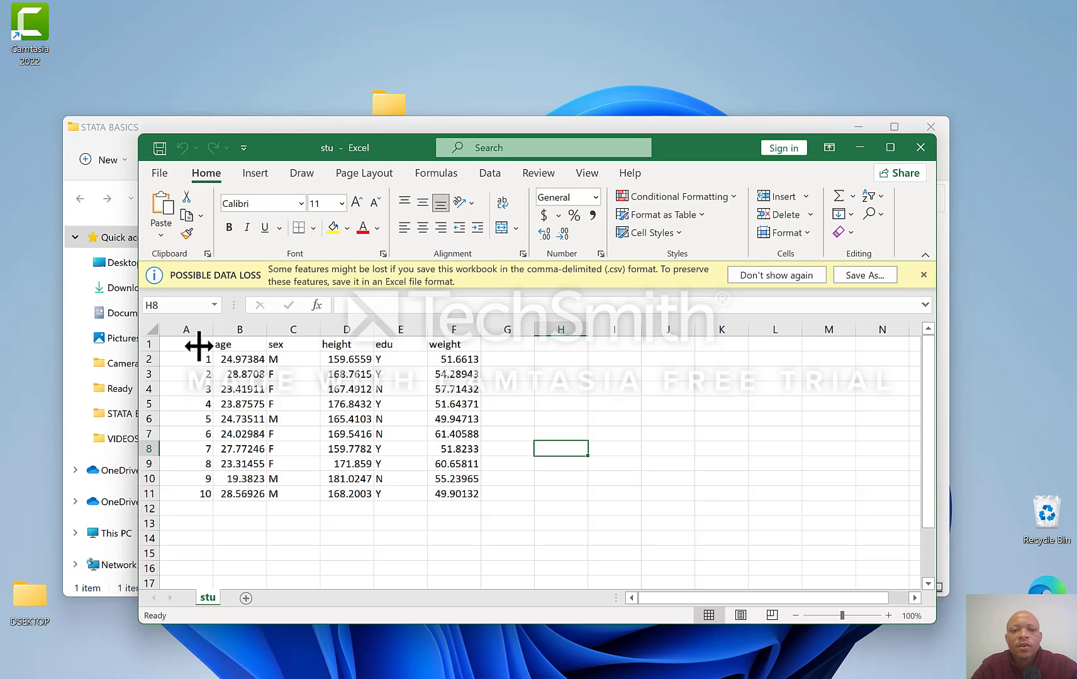
pyautogui.click(918, 148)
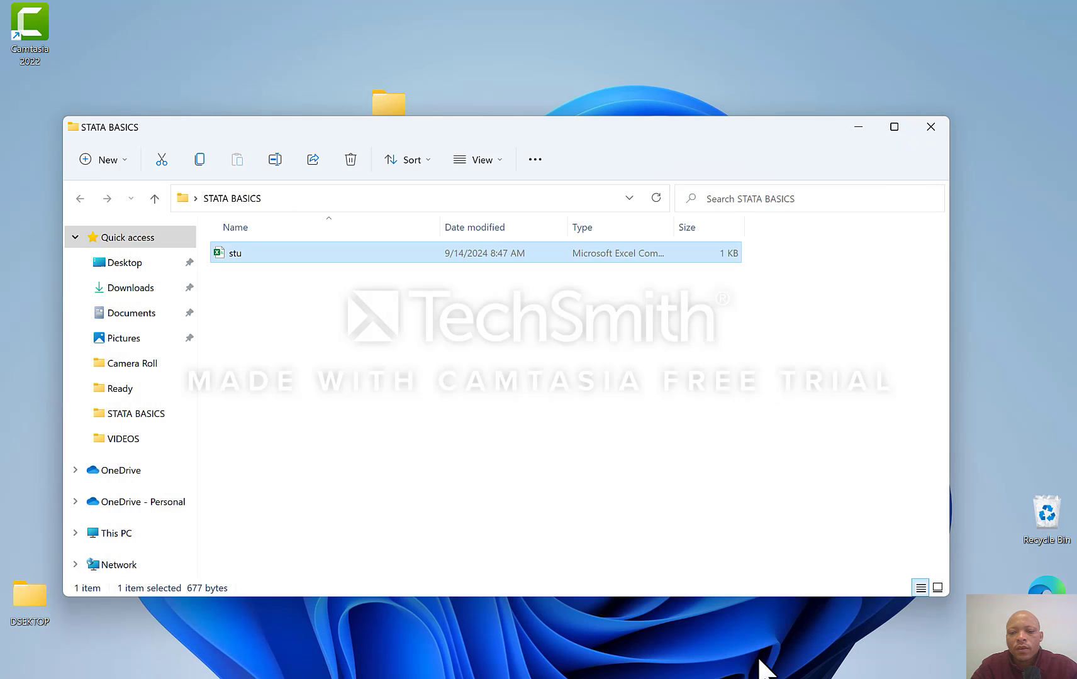
# - Switch back to the main StataNow/BE 18.5 window and run sum height to get summary statistics for height
pyautogui.click(799, 678)
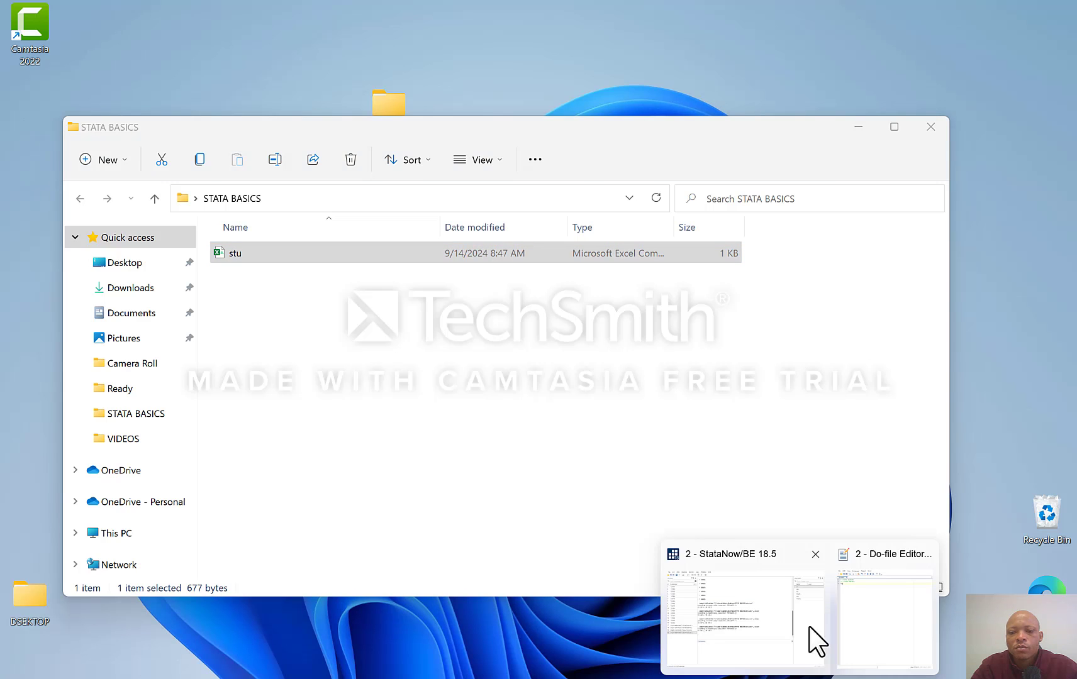
pyautogui.click(774, 593)
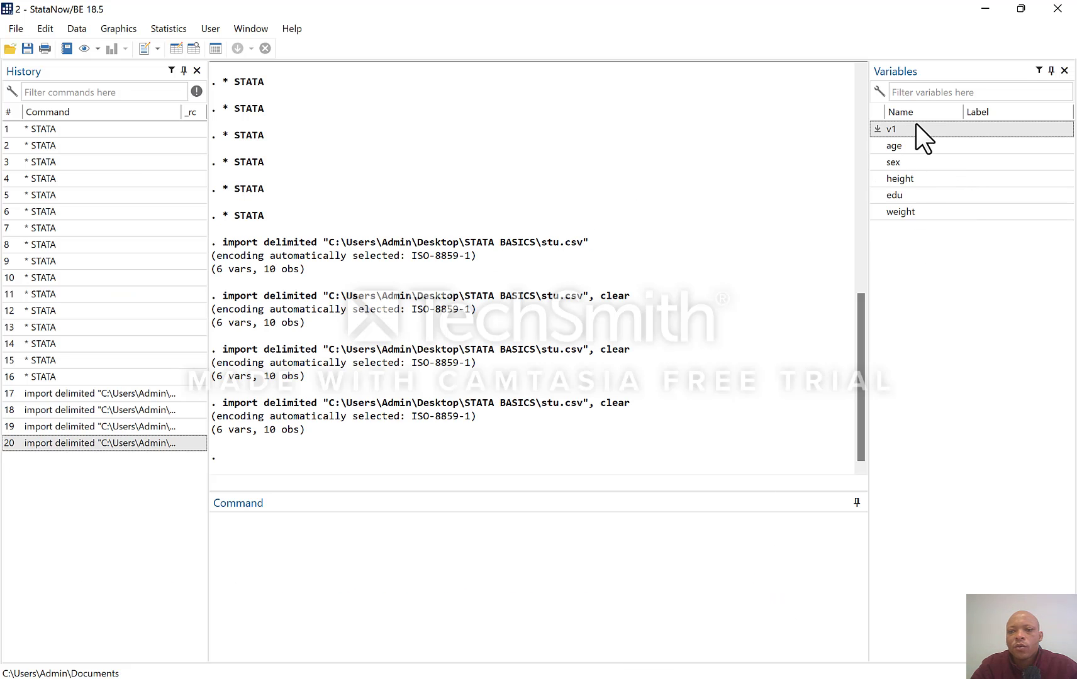
pyautogui.click(241, 538)
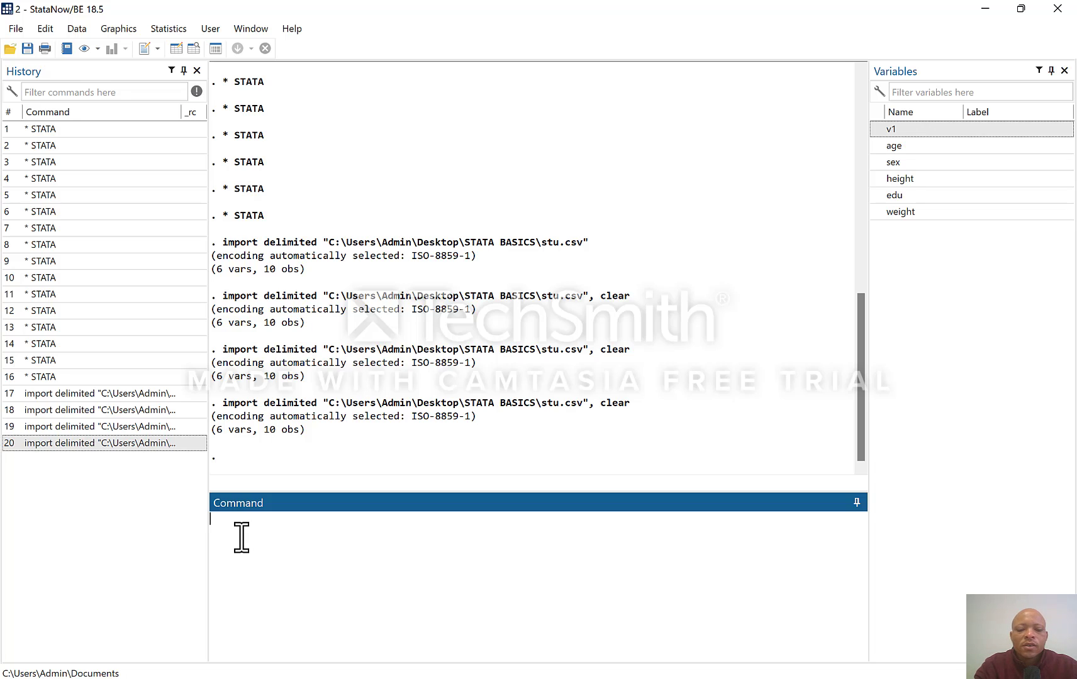
pyautogui.write('sum')
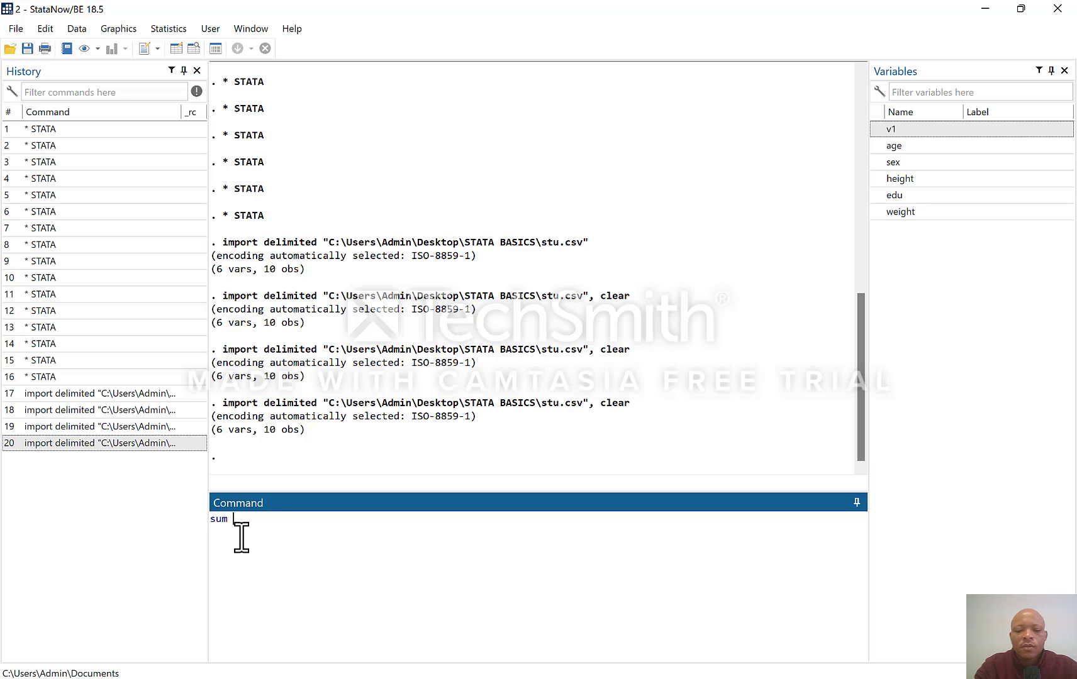
pyautogui.write('he')
pyautogui.click(877, 179)
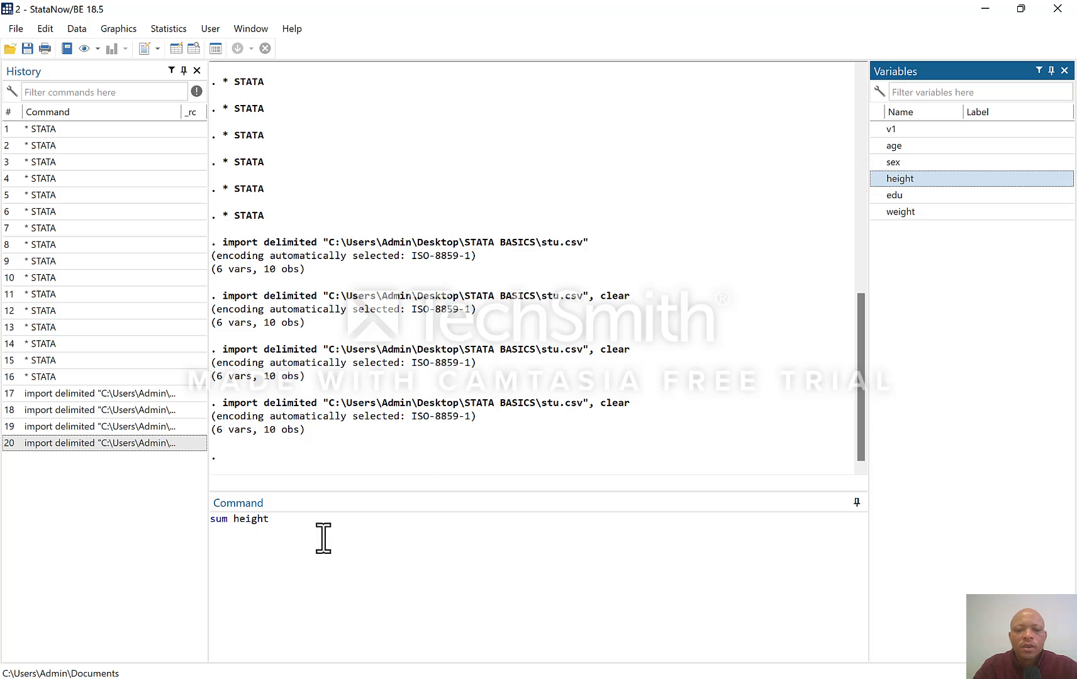
pyautogui.click(302, 526)
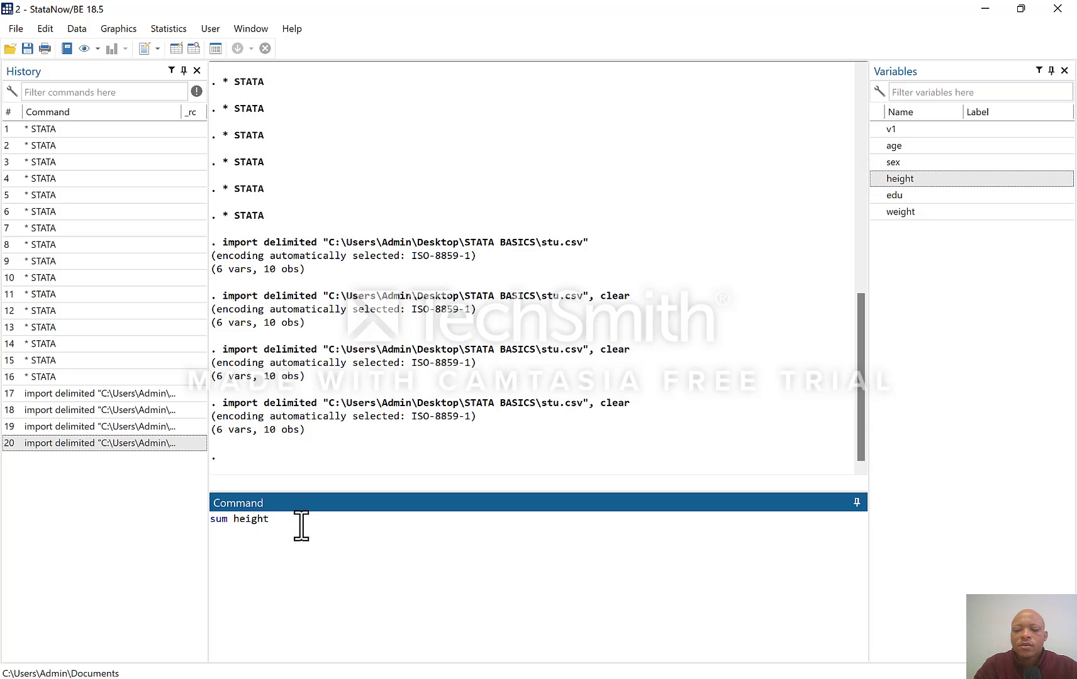
pyautogui.press('Return')
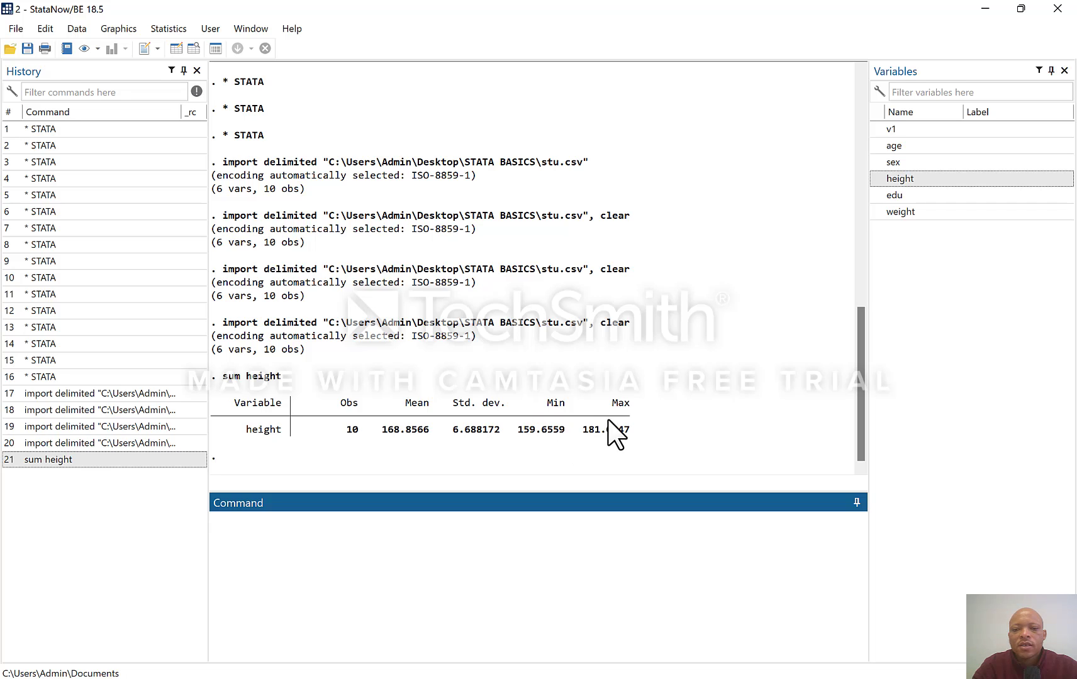
# - Run sum height weight age to summarize the three numeric variables together
pyautogui.click(322, 522)
pyautogui.write('sum')
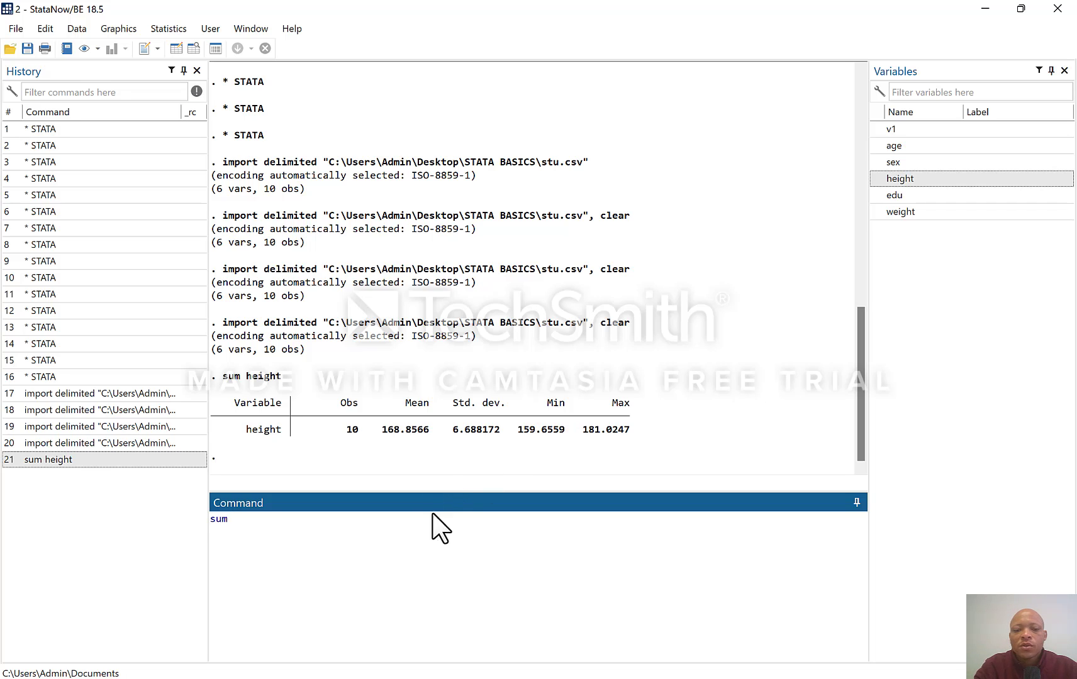
pyautogui.write('height')
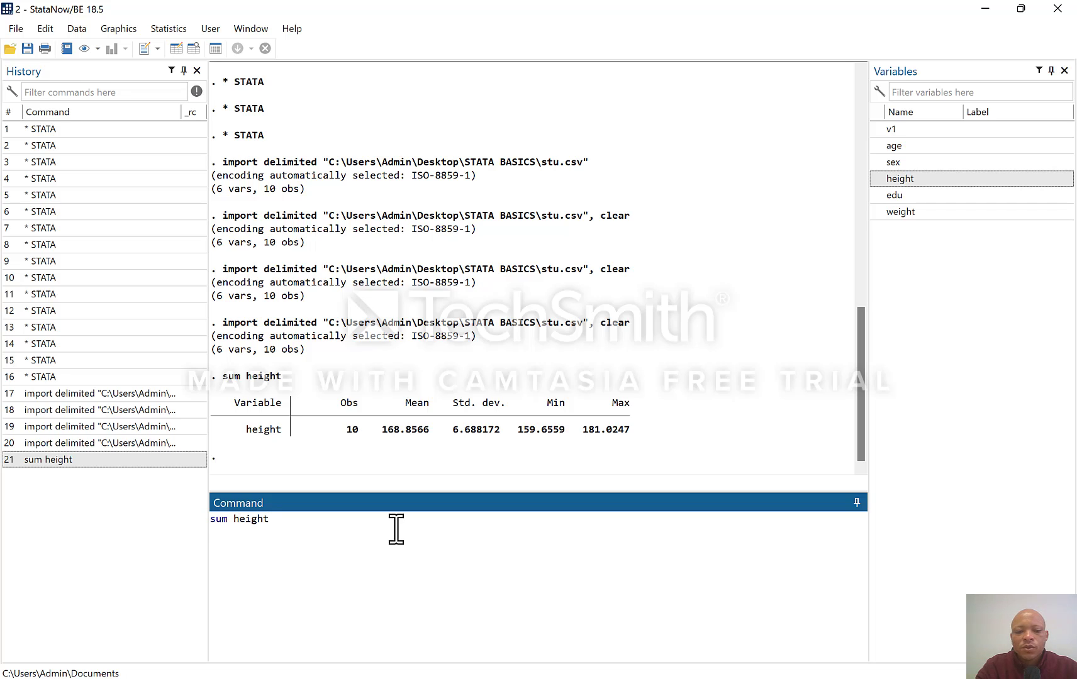
pyautogui.write(' weight')
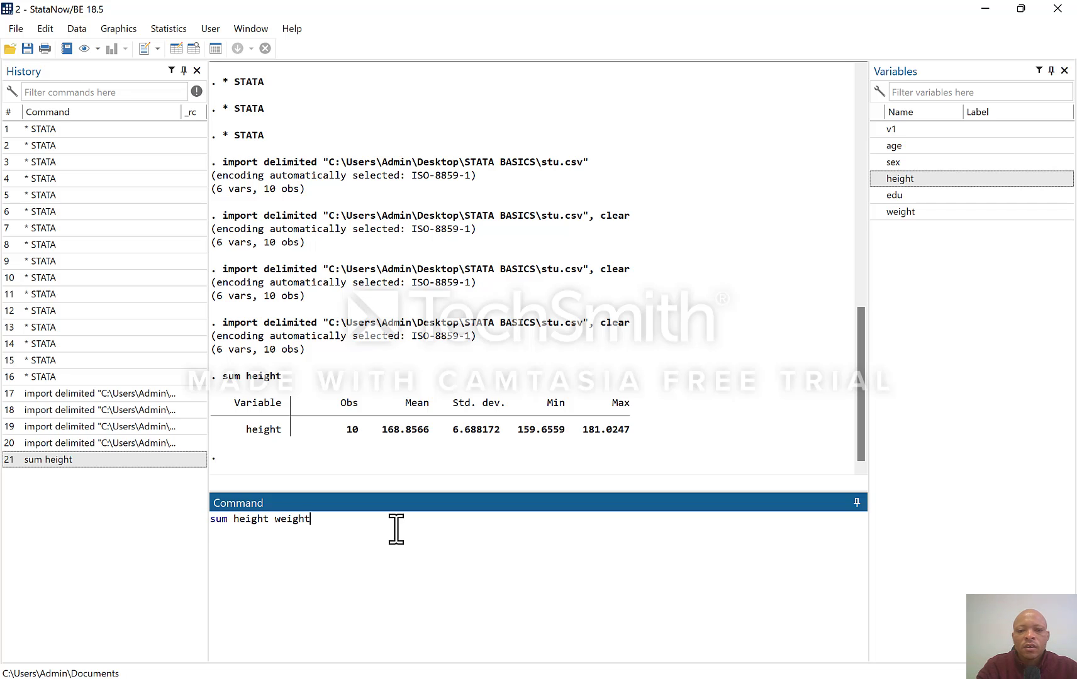
pyautogui.write(' age')
pyautogui.press('Return')
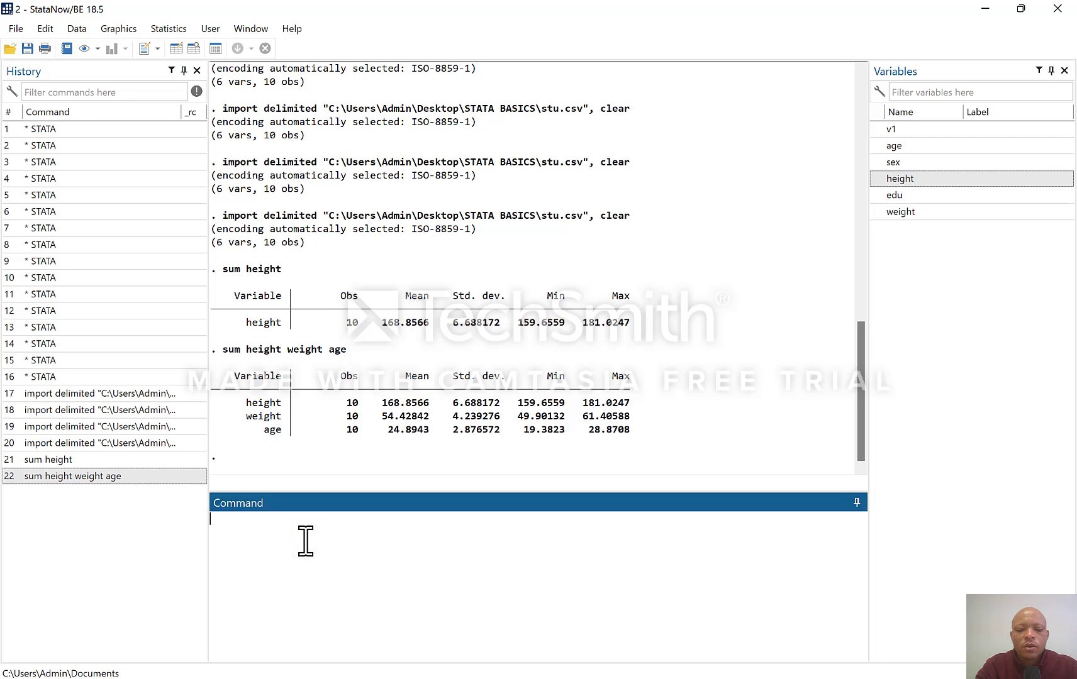
# - Run scatter height age to plot height against age, and minimize the graph window after viewing it
pyautogui.write('scata')
pyautogui.press('BackSpace')
pyautogui.press('BackSpace')
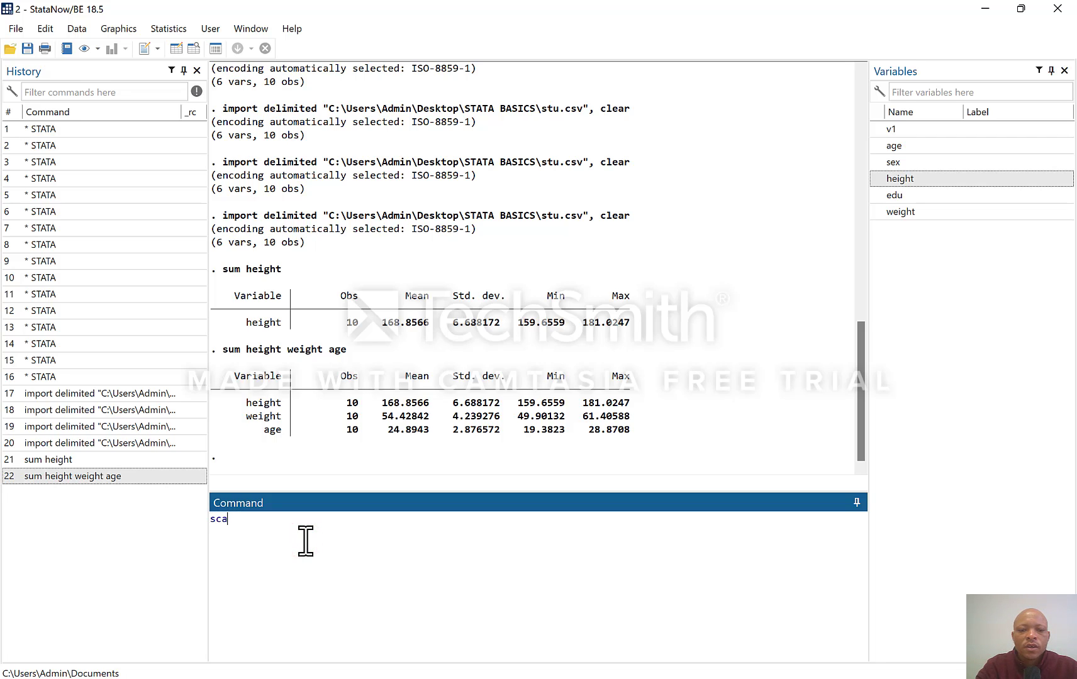
pyautogui.write('tter')
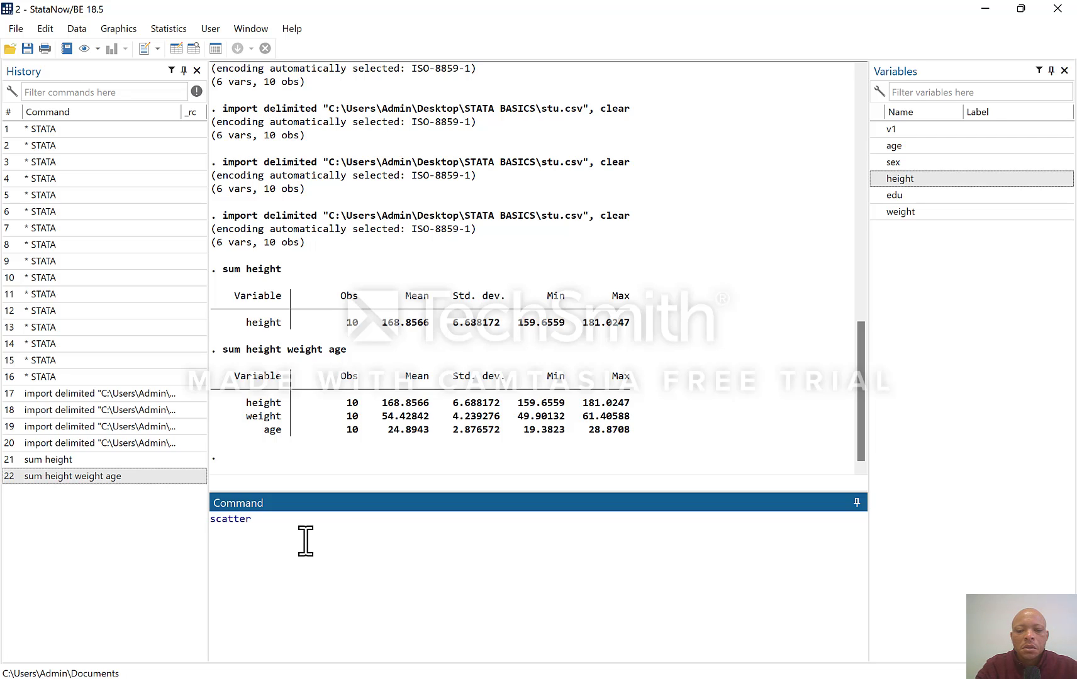
pyautogui.write(' height ')
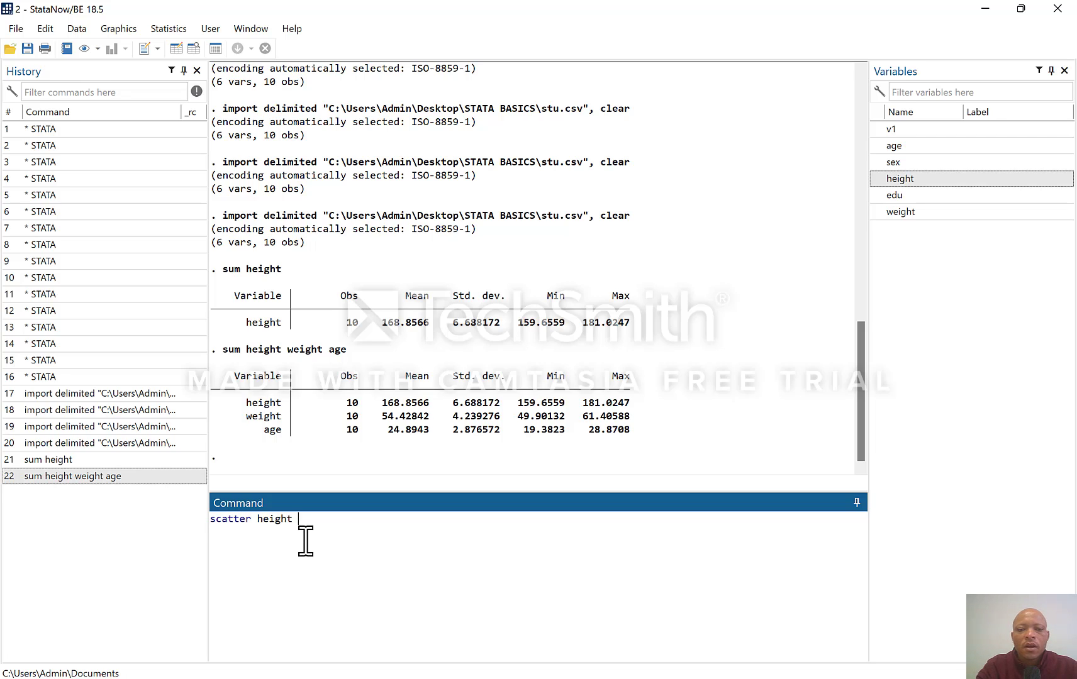
pyautogui.write('age')
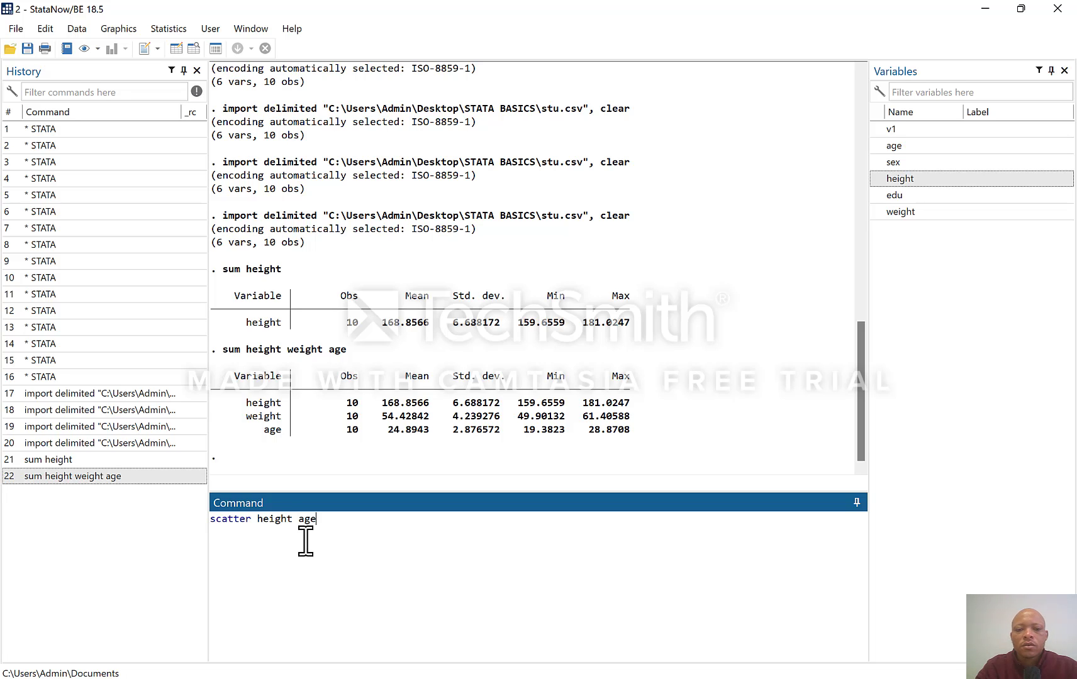
pyautogui.press('Return')
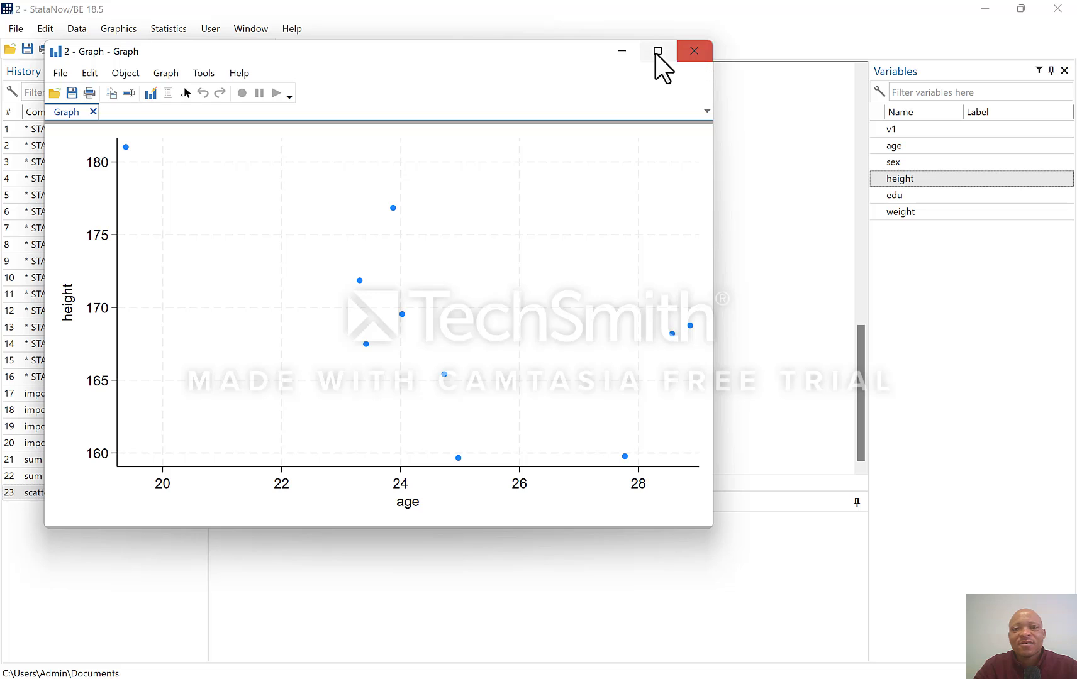
pyautogui.click(621, 53)
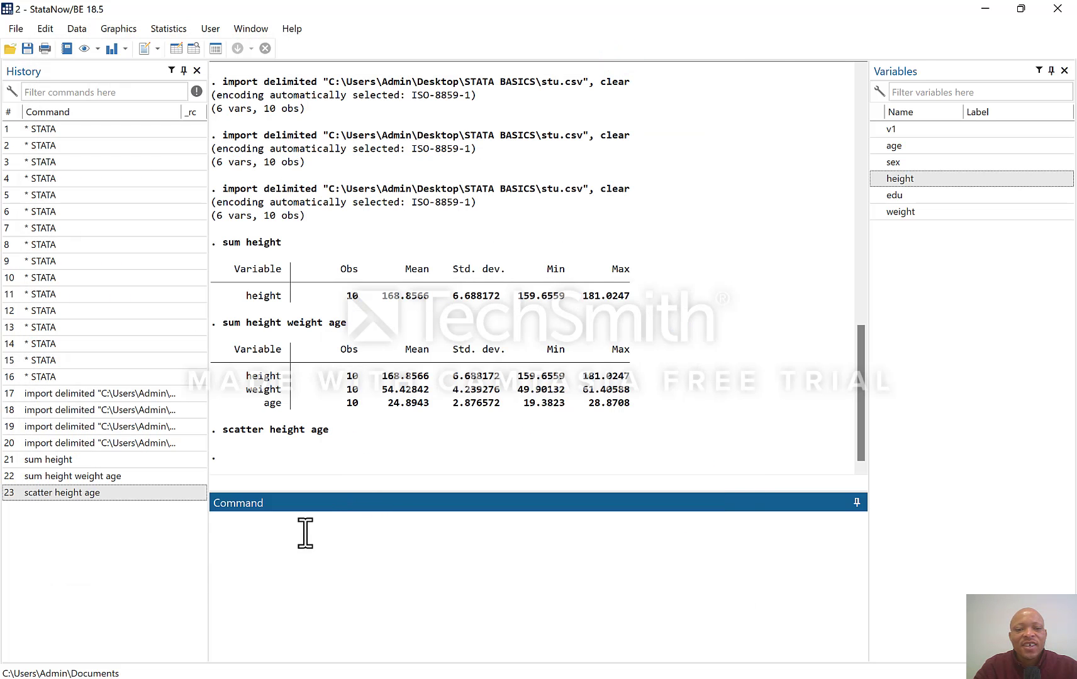
# - Run scatter height weight to plot height against weight, and close the graph window after viewing it
pyautogui.click(270, 531)
pyautogui.write('scat')
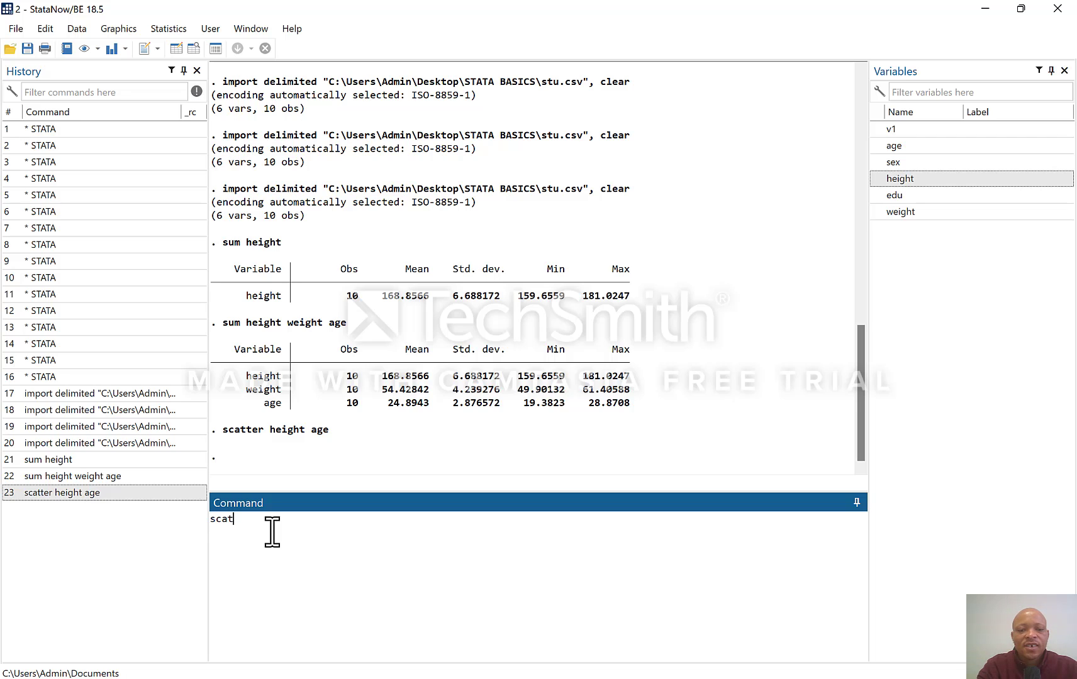
pyautogui.write('ter ')
pyautogui.write('he')
pyautogui.write('ight weo')
pyautogui.write('ight')
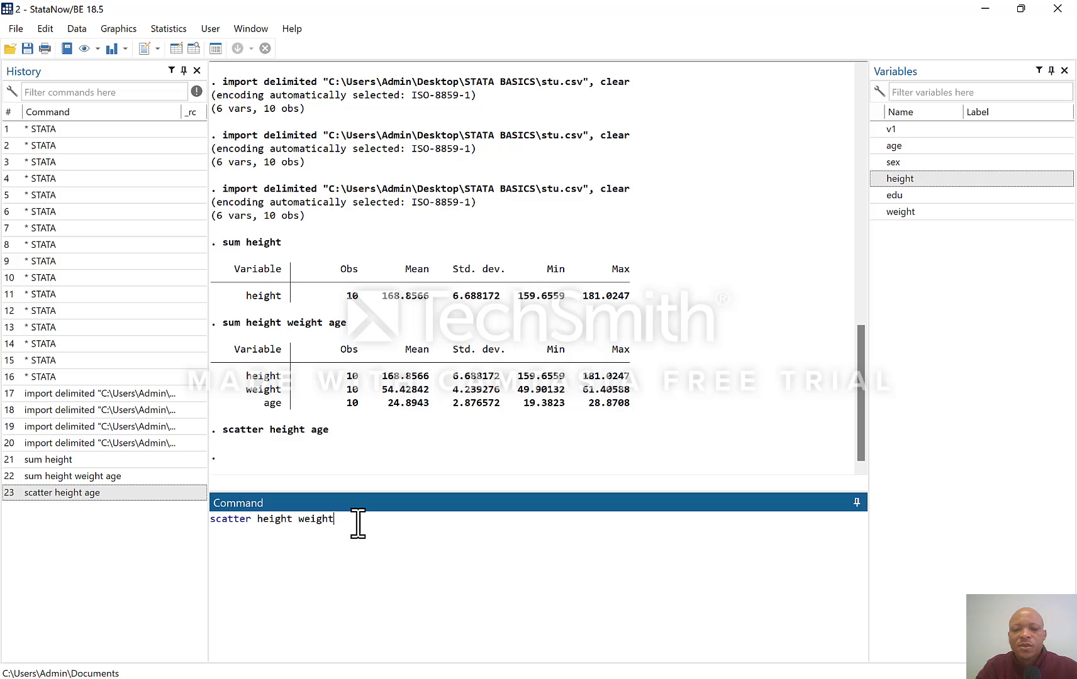
pyautogui.press('Return')
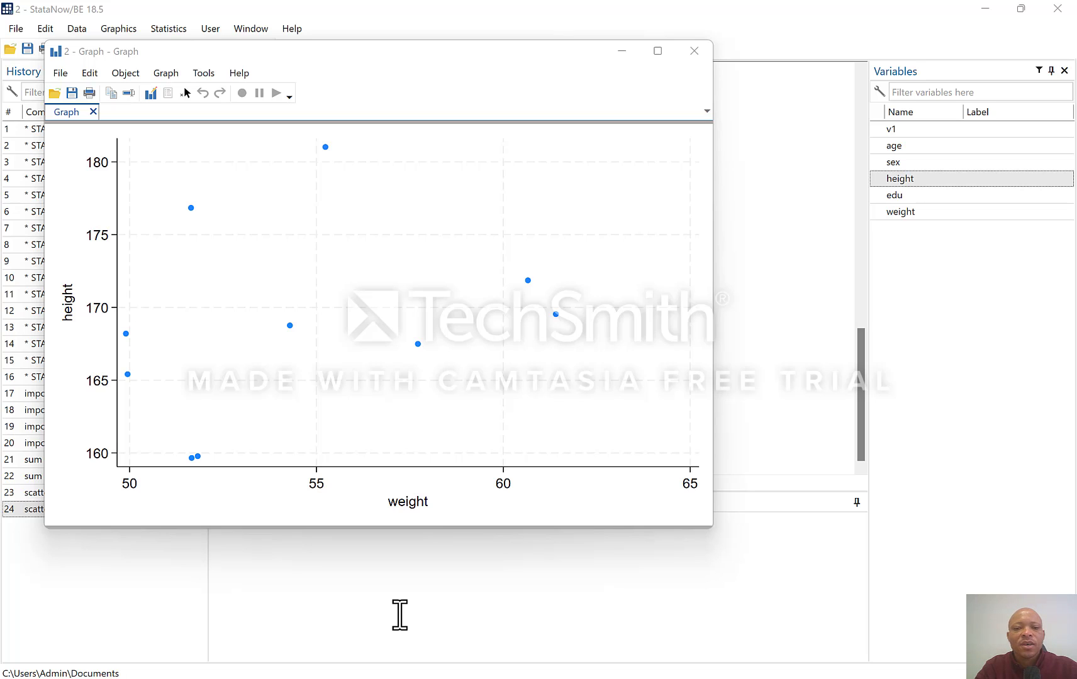
pyautogui.click(190, 473)
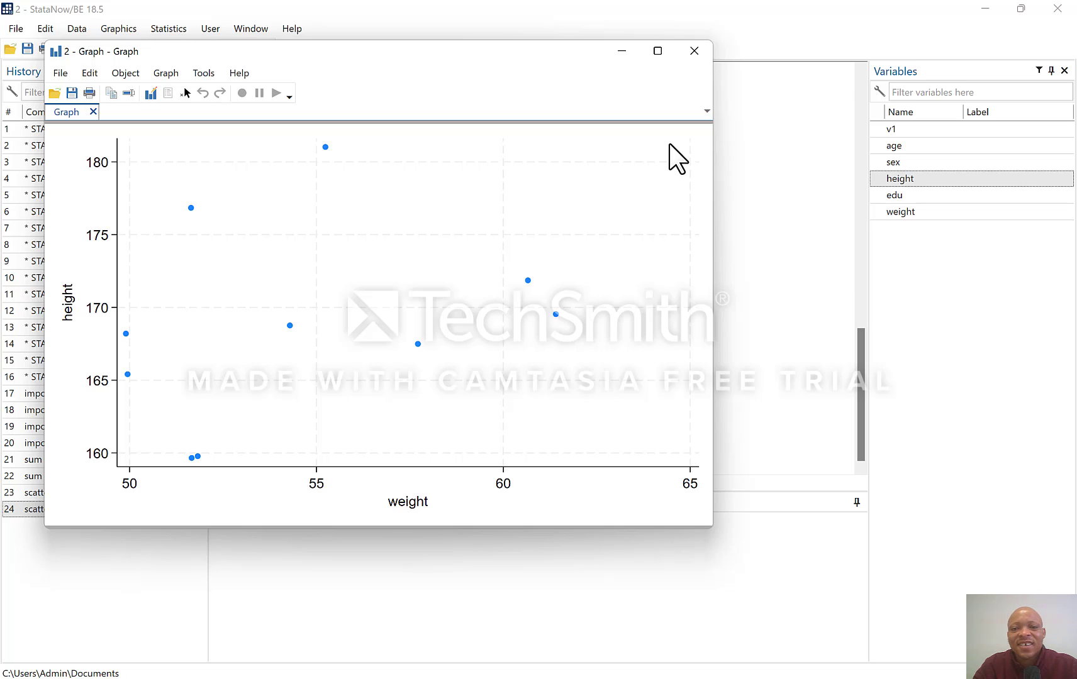
pyautogui.click(694, 51)
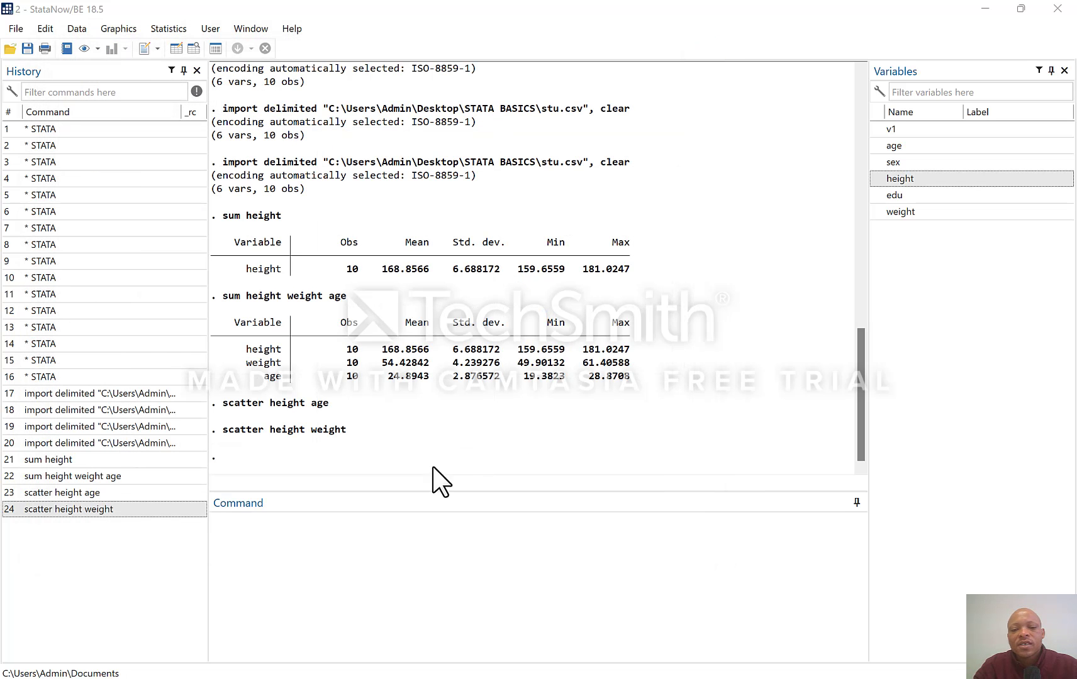
# - Run tab sex to produce a one-way frequency table of the sex variable
pyautogui.click(242, 531)
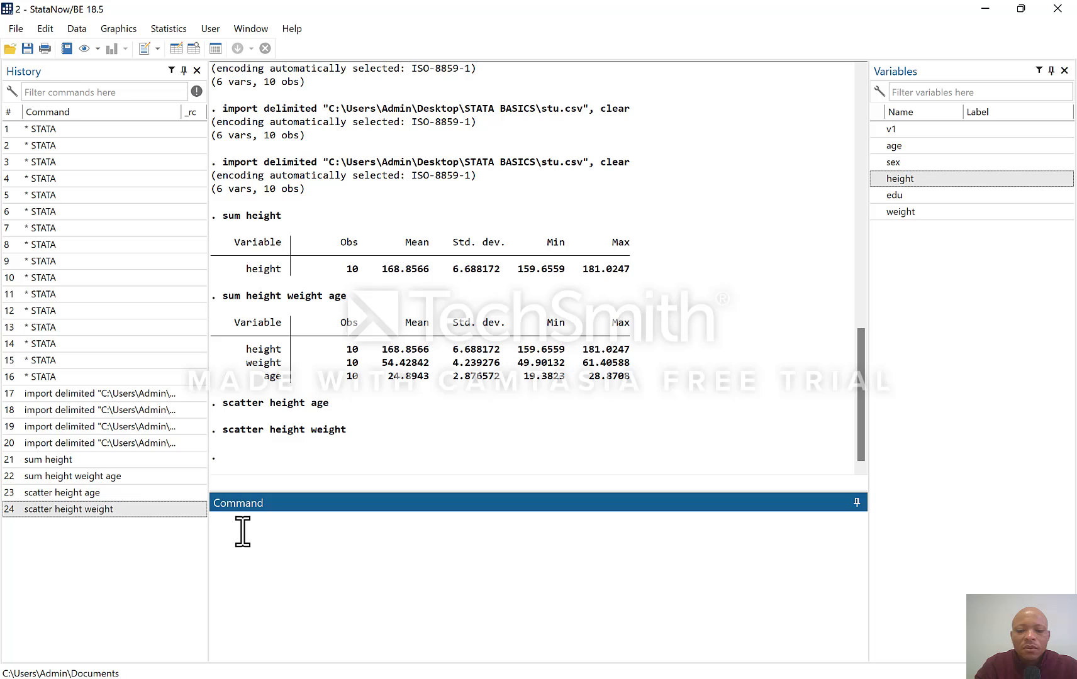
pyautogui.write('tab')
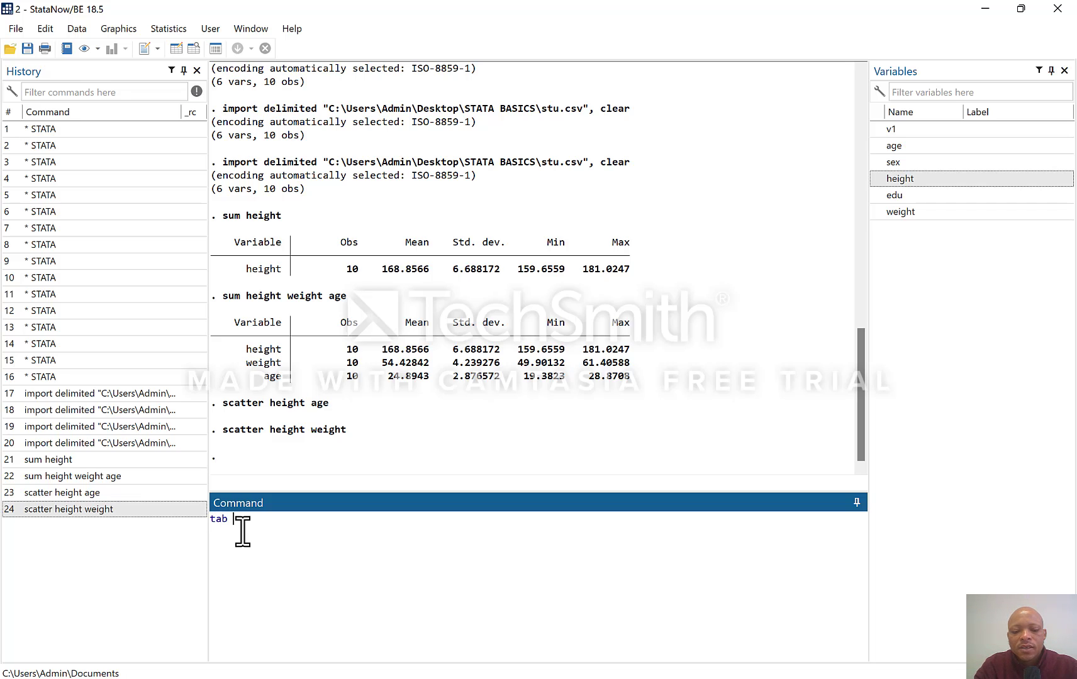
pyautogui.write(' sex')
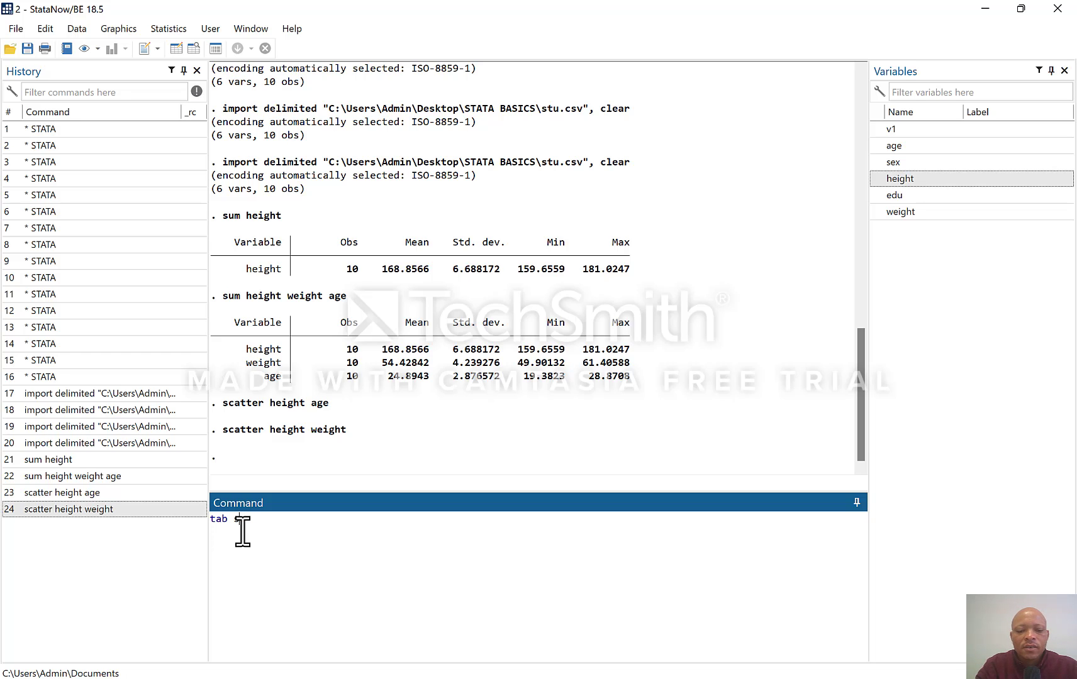
pyautogui.press('Return')
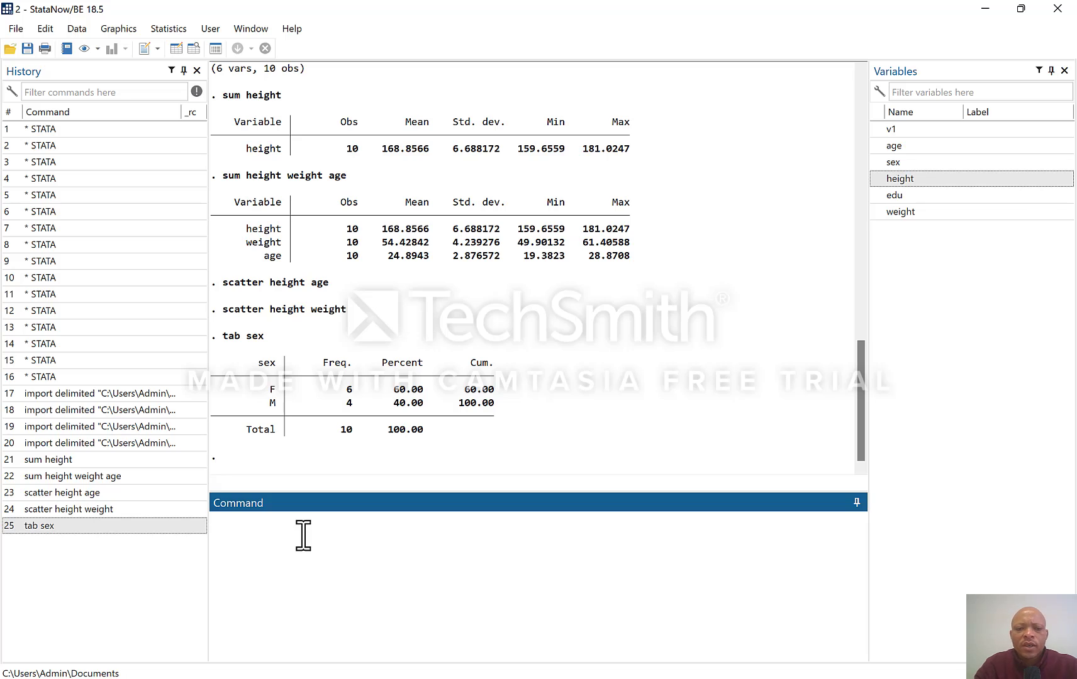
# - Run tab sex edu to cross-tabulate sex by education
pyautogui.write('tab')
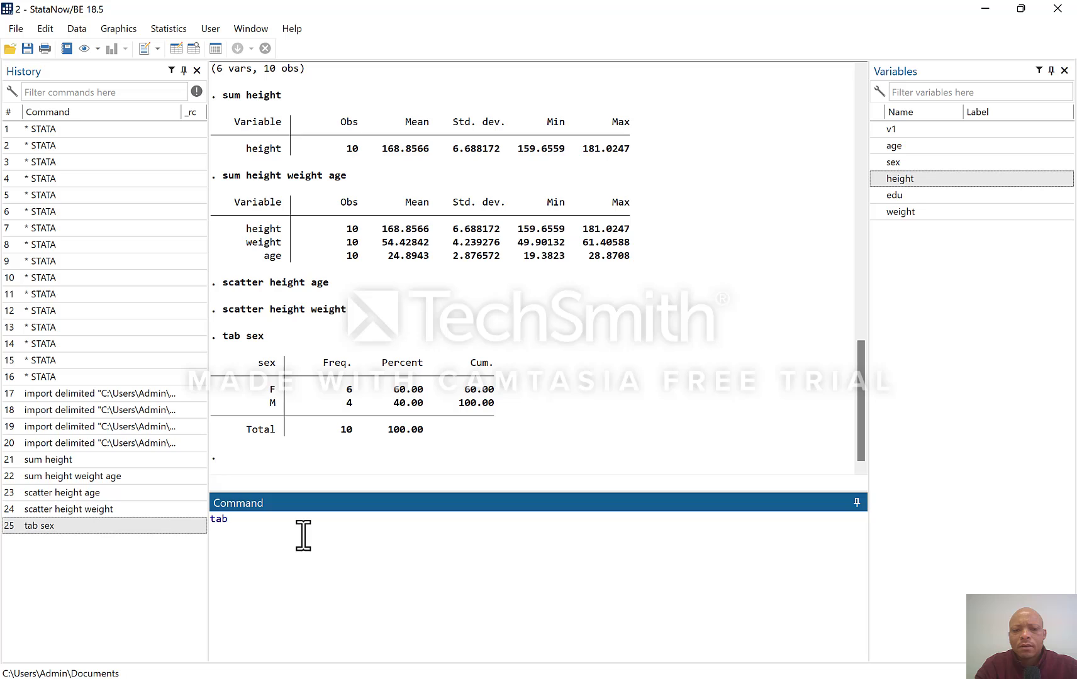
pyautogui.write(' sex edu')
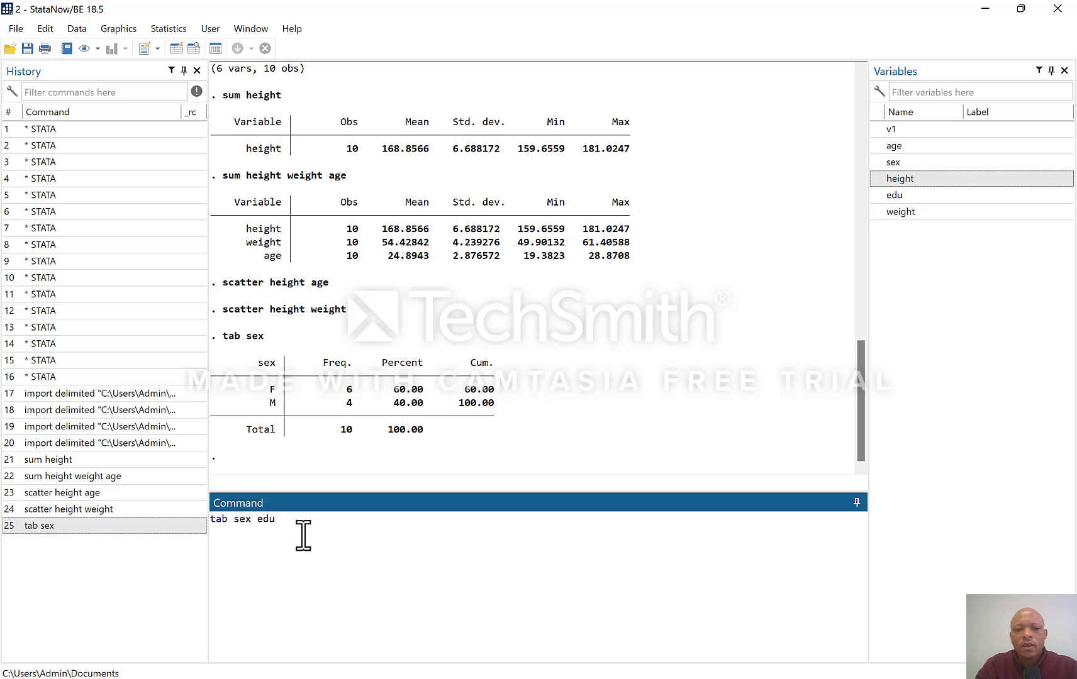
pyautogui.press('Return')
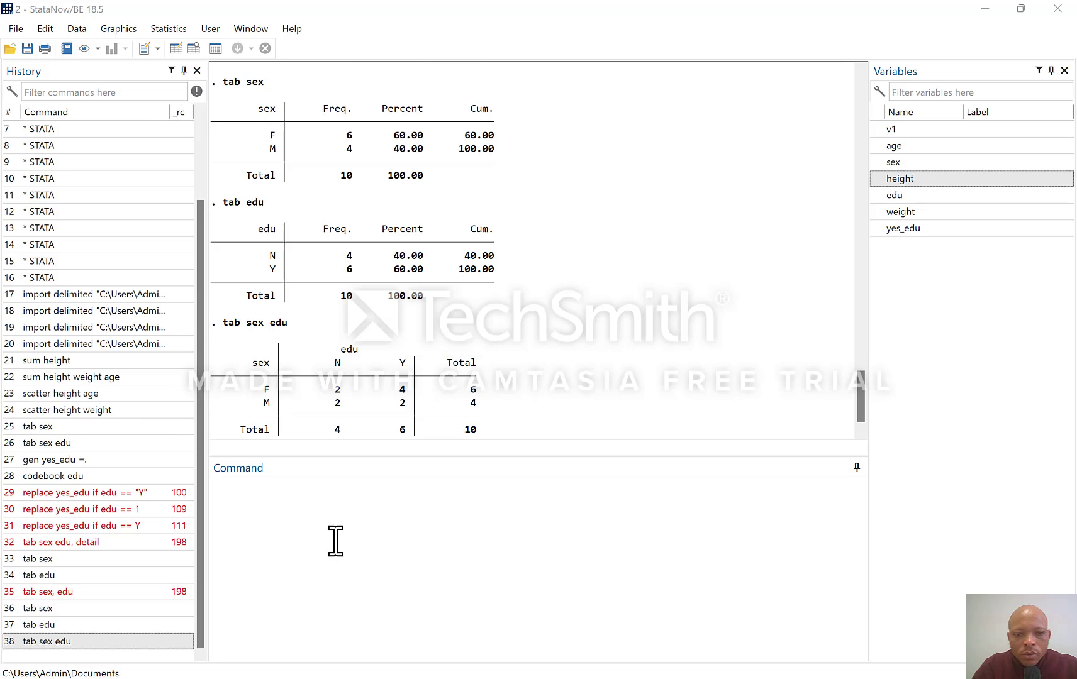
# - Try to estimate the proportions of the sex variable by running prop sex
pyautogui.click(335, 539)
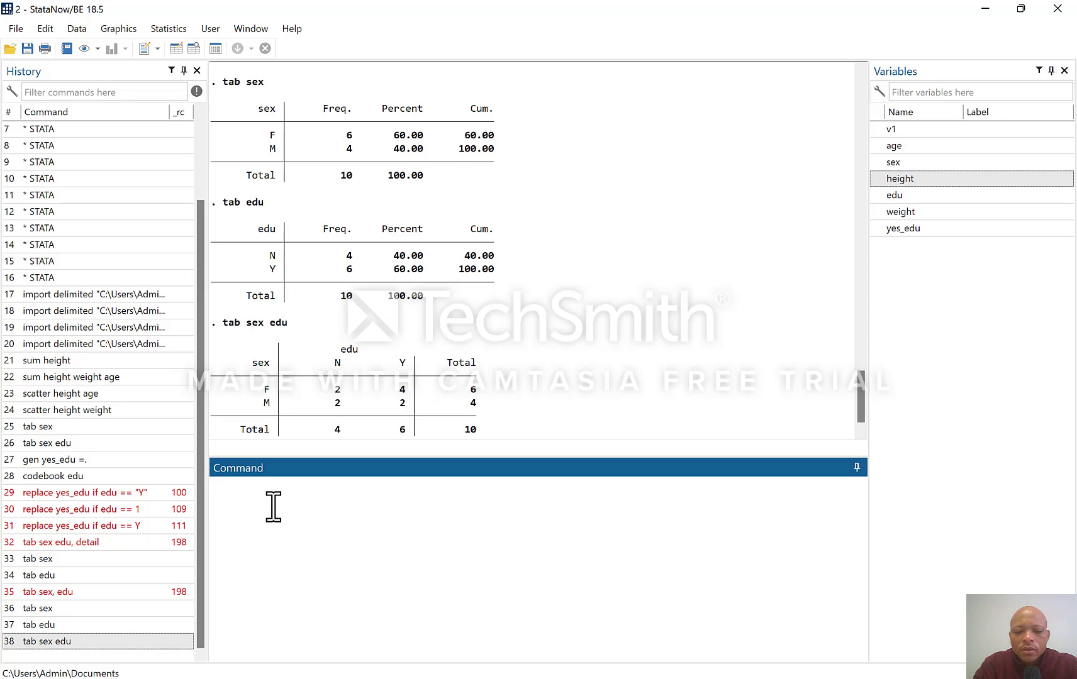
pyautogui.write('prop')
pyautogui.write('sex')
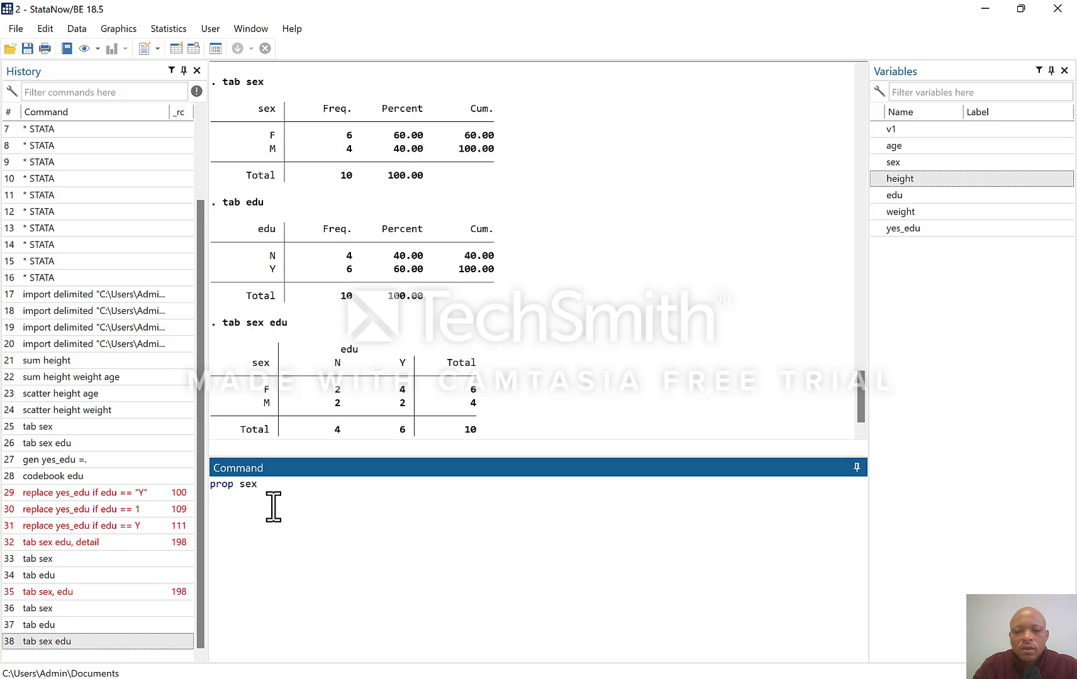
pyautogui.press('Return')
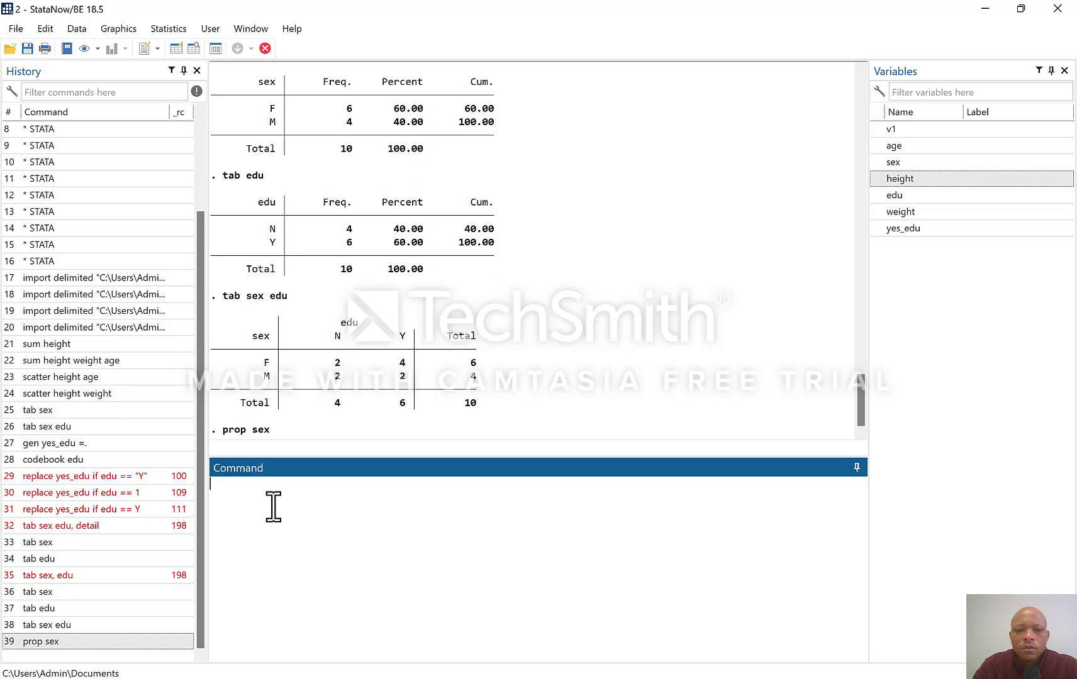
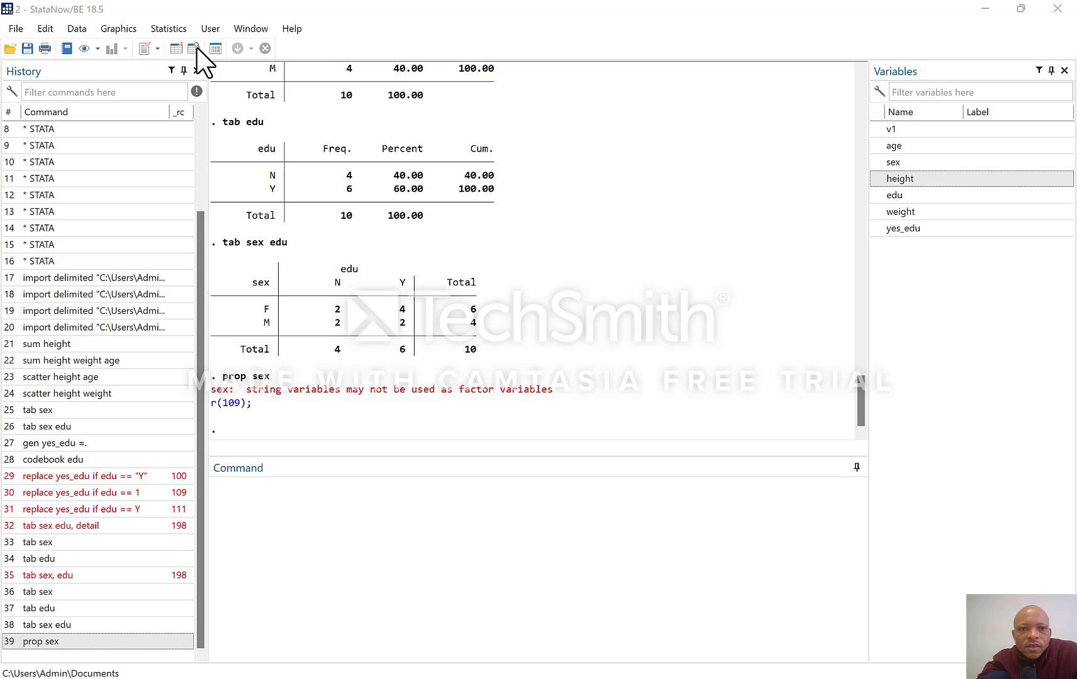
# - View the dataset in the Data Editor in browse mode and in edit mode, closing the editor after each
pyautogui.click(193, 48)
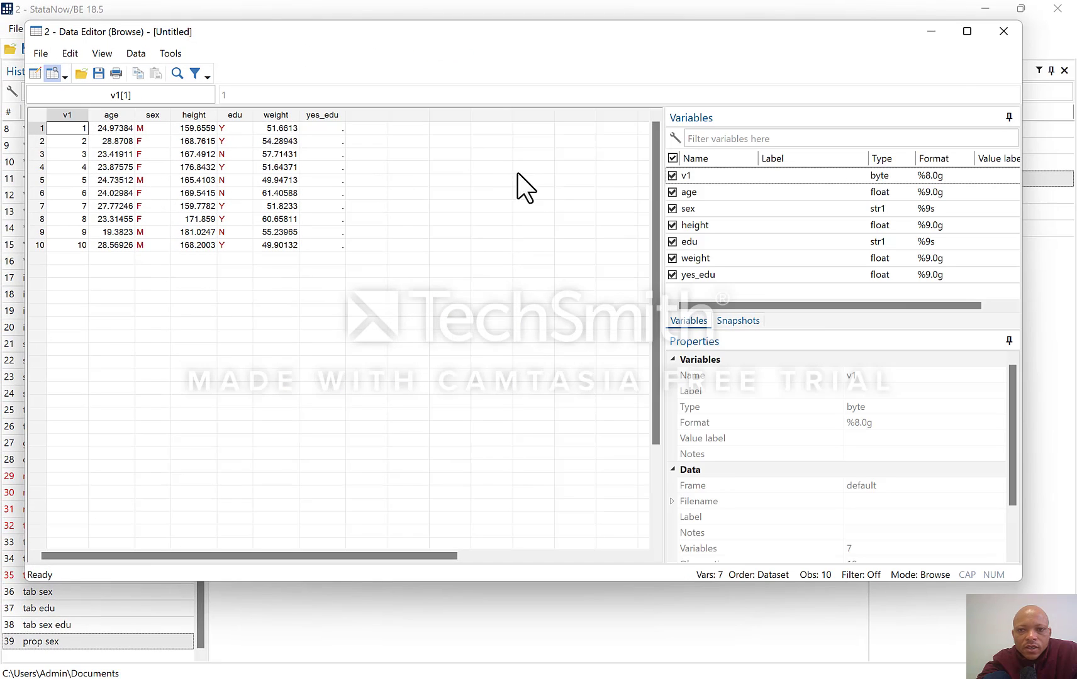
pyautogui.click(1003, 31)
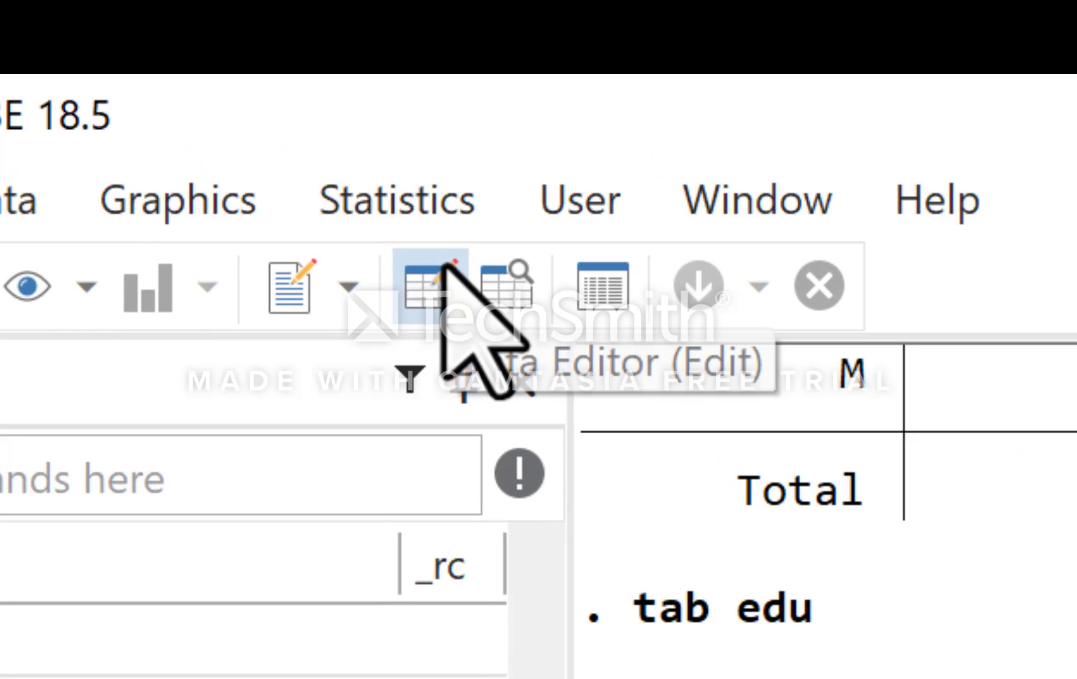
pyautogui.click(446, 265)
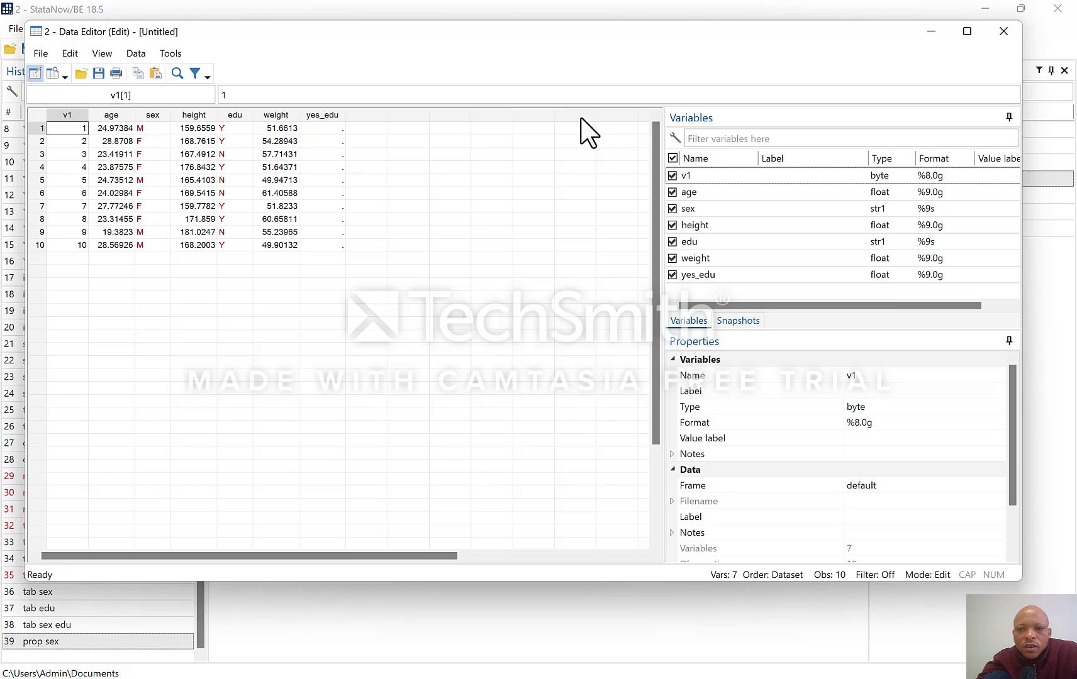
pyautogui.click(1001, 32)
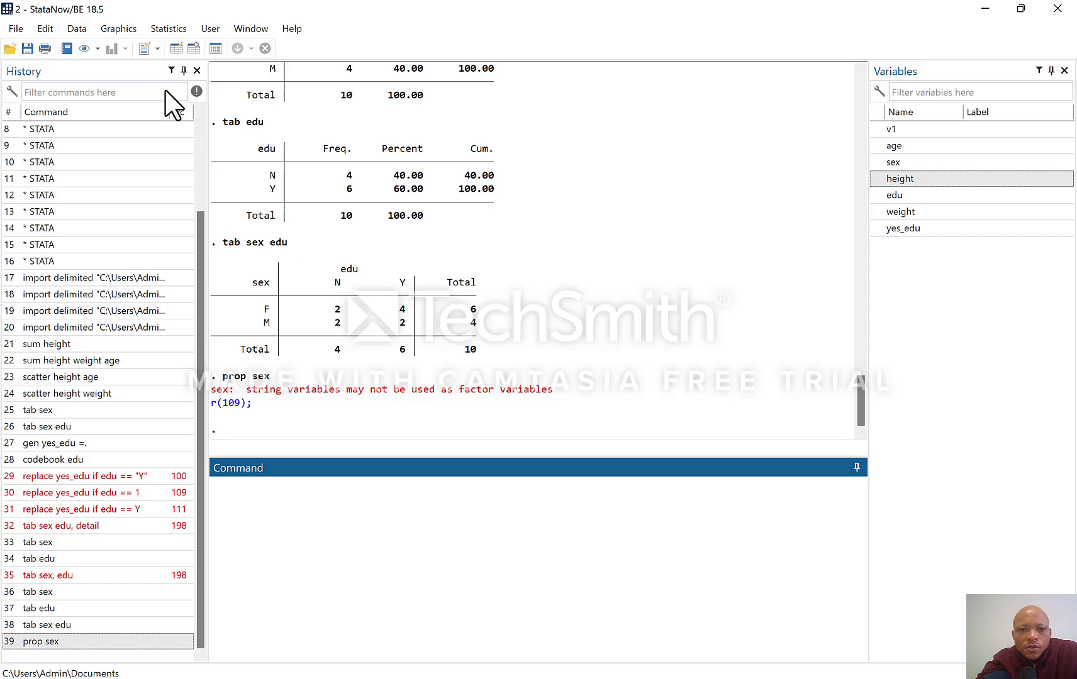
# - Open the Do-file Editor, close the Untitled2 and Untitled3 files, and move the editor aside so the results stay readable
pyautogui.click(142, 50)
pyautogui.click(674, 295)
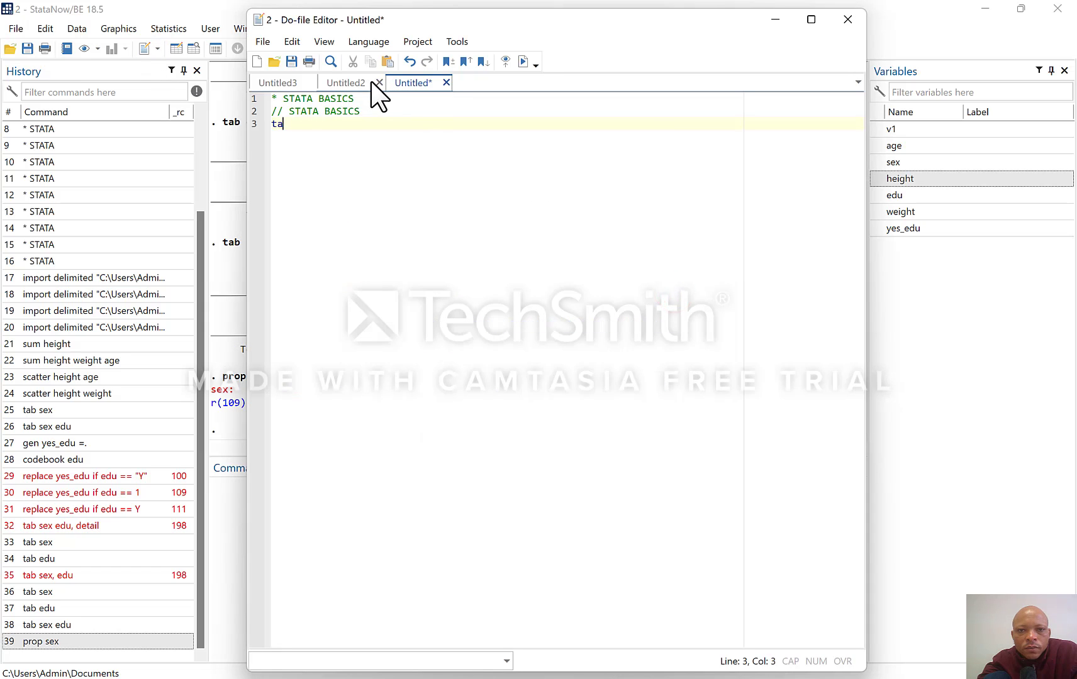
pyautogui.click(376, 83)
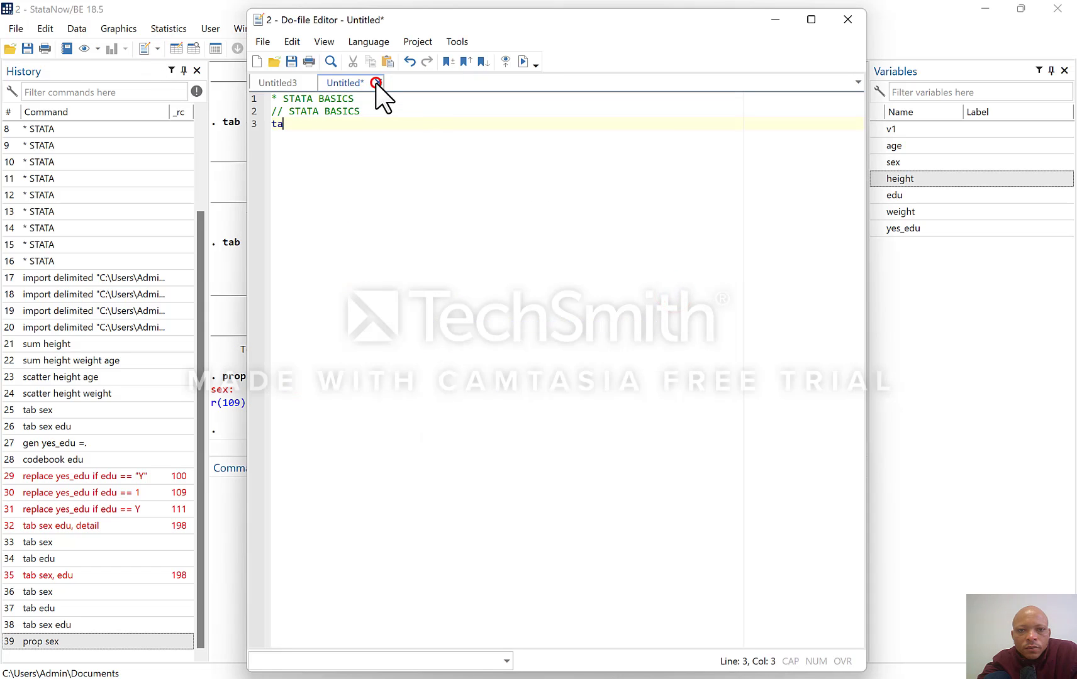
pyautogui.click(288, 83)
pyautogui.click(311, 83)
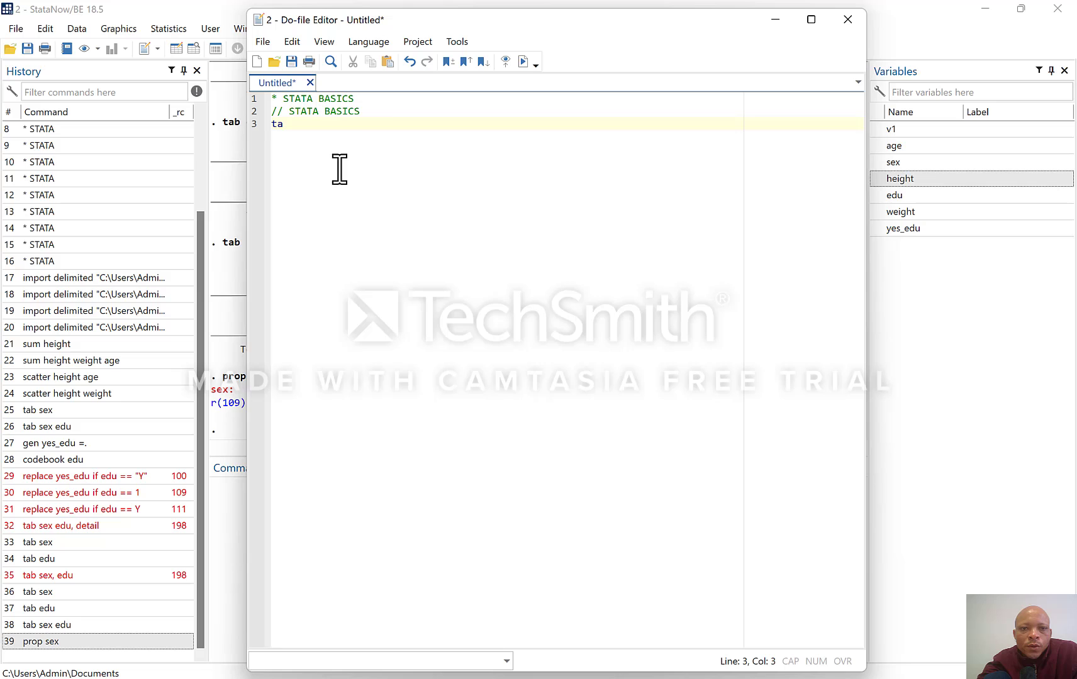
pyautogui.moveTo(516, 23); pyautogui.dragTo(722, 22)
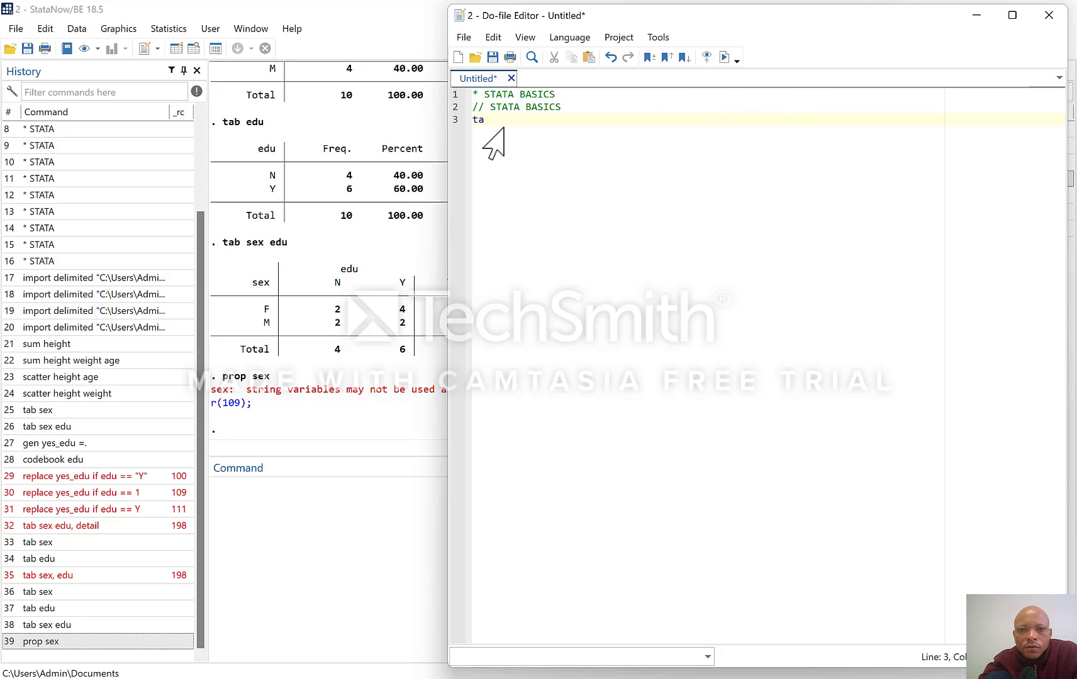
# - Delete the leftover text "ta" from line 3 of the do-file and start a new line below it
pyautogui.click(501, 128)
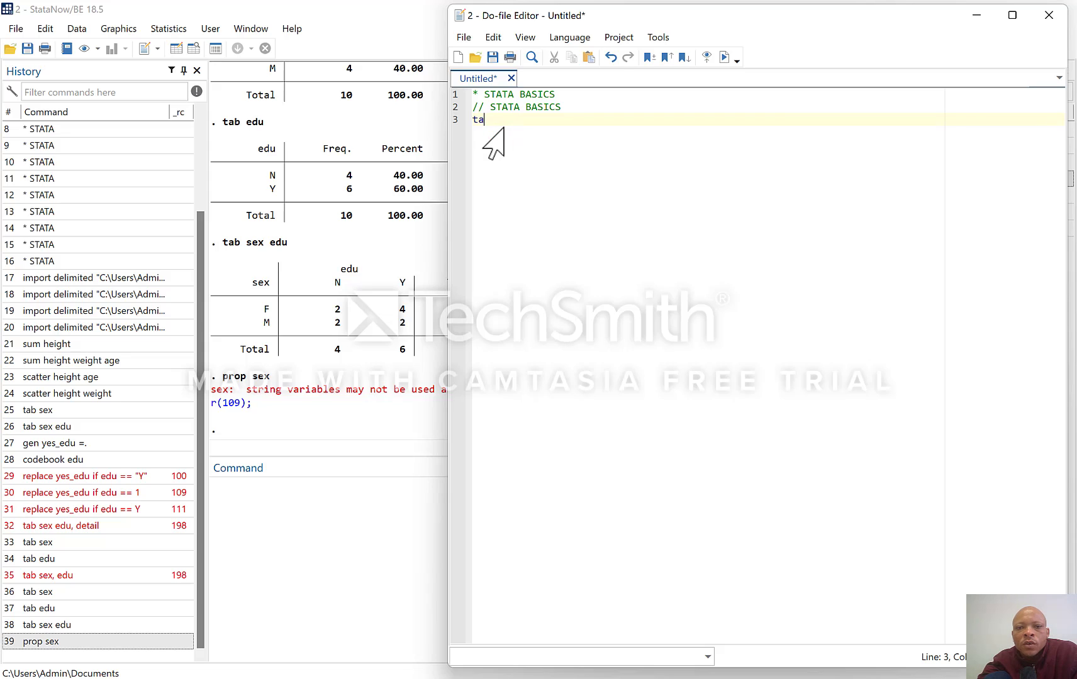
pyautogui.press('BackSpace')
pyautogui.press('BackSpace')
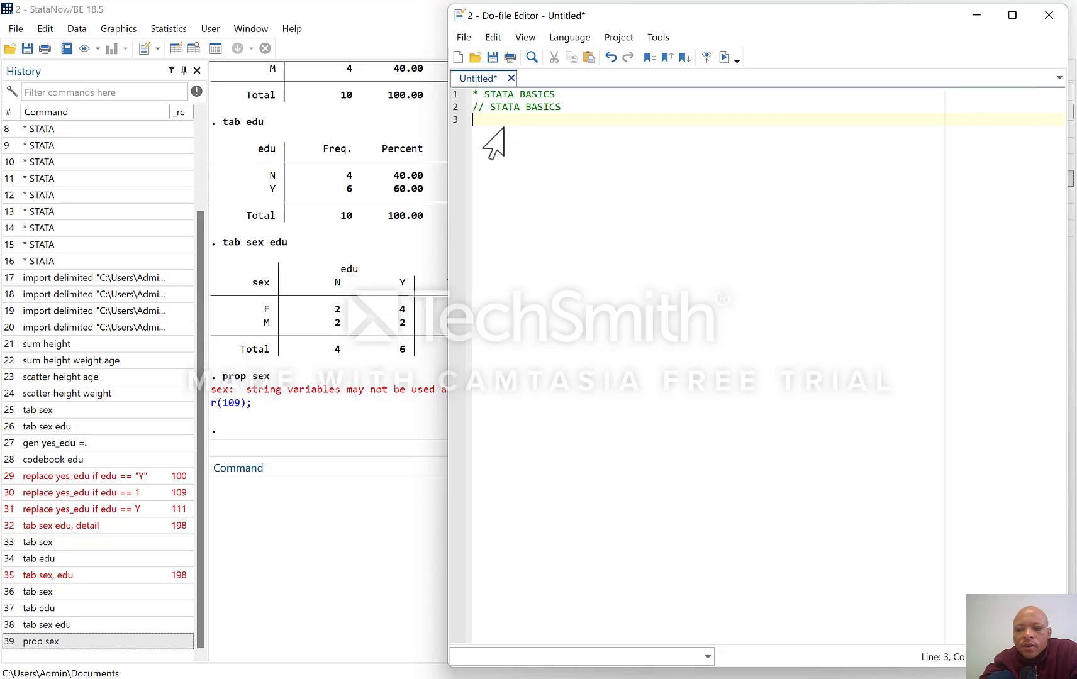
pyautogui.press('Return')
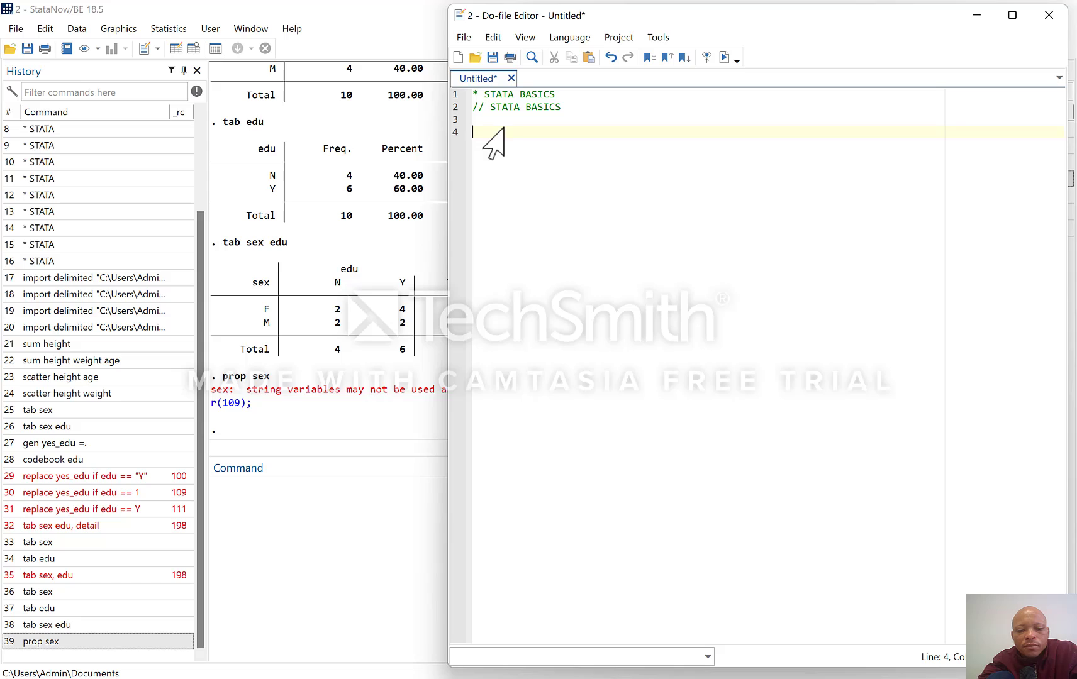
# - Write the comment "// The proportion of males to females" on line 4 of the do-file
pyautogui.write('//')
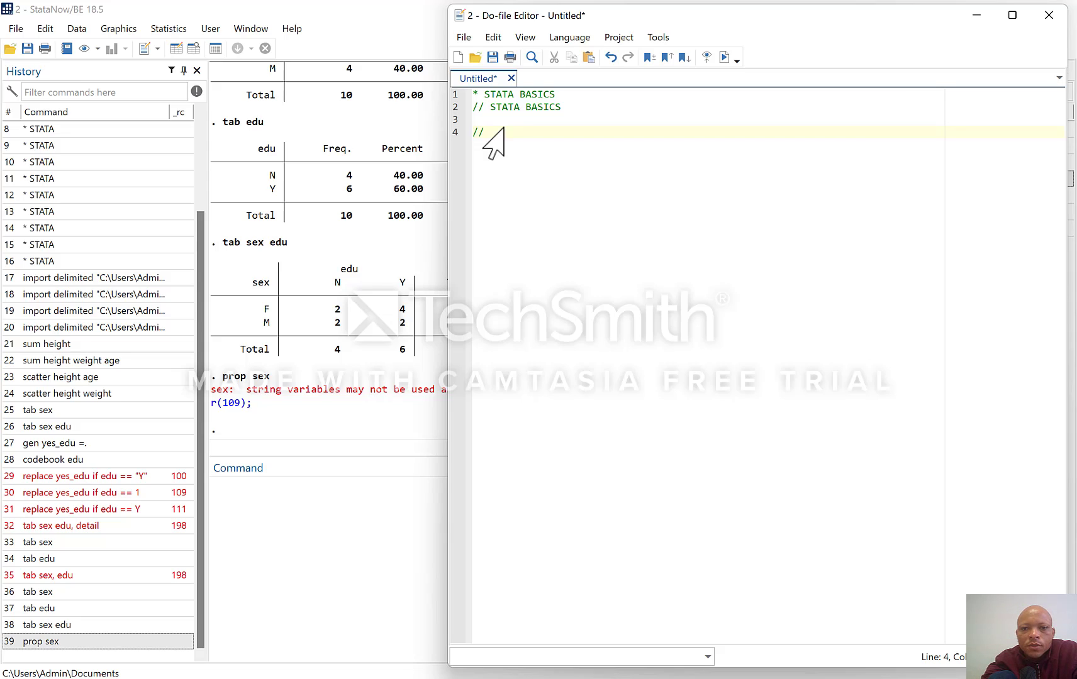
pyautogui.write(' The prorpo')
pyautogui.press('BackSpace')
pyautogui.press('BackSpace')
pyautogui.press('BackSpace')
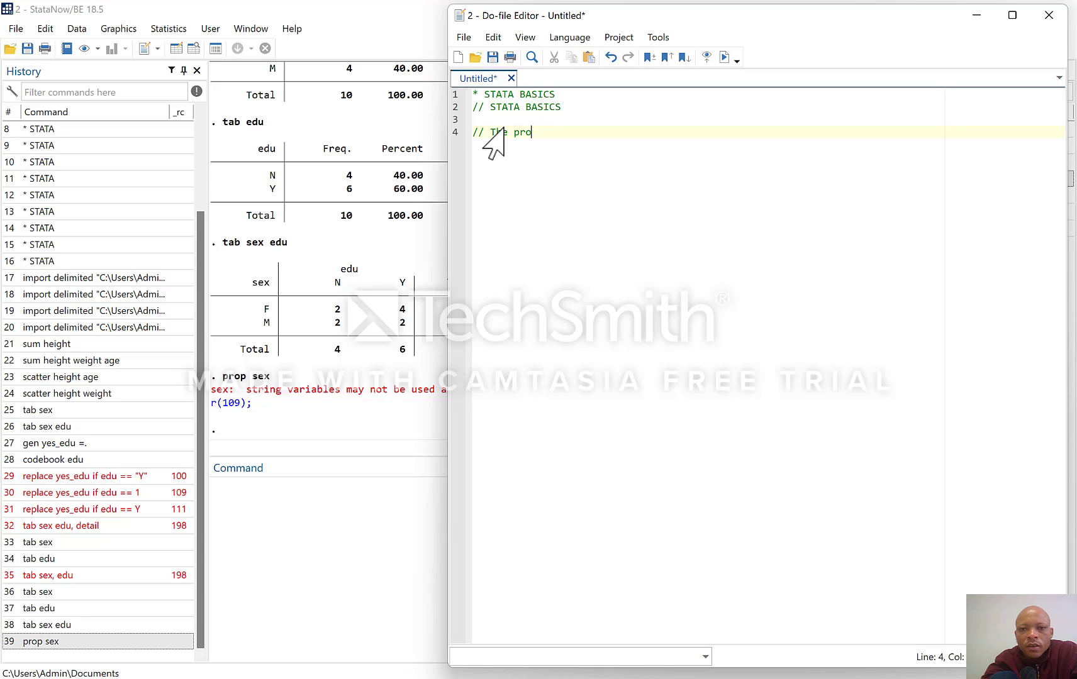
pyautogui.write('portion of ')
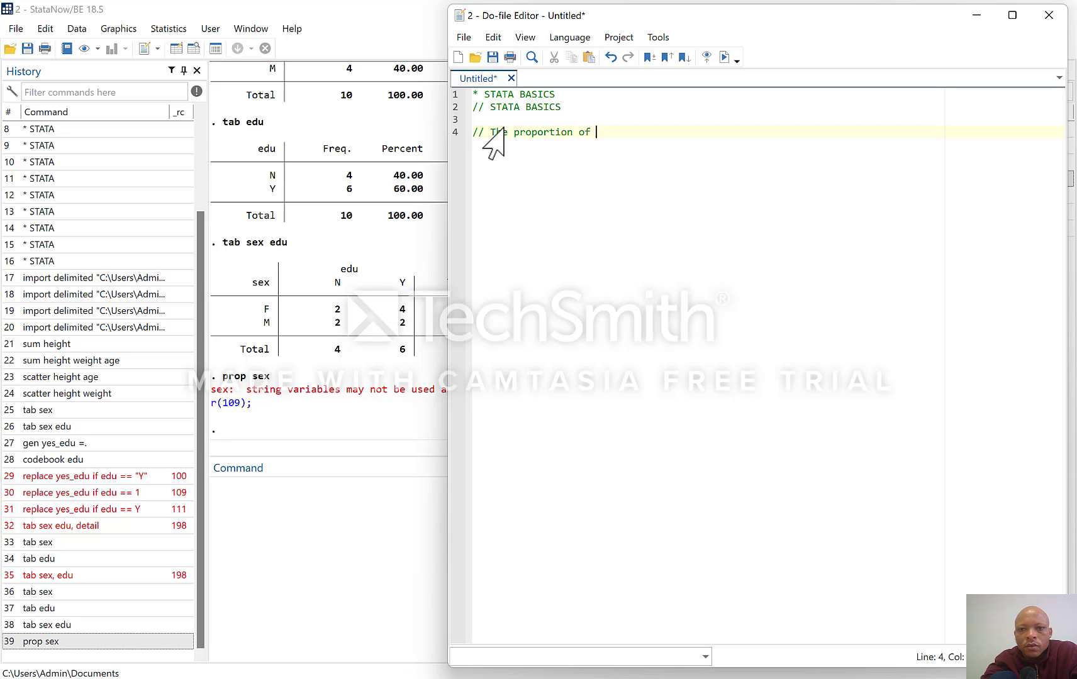
pyautogui.write('male ')
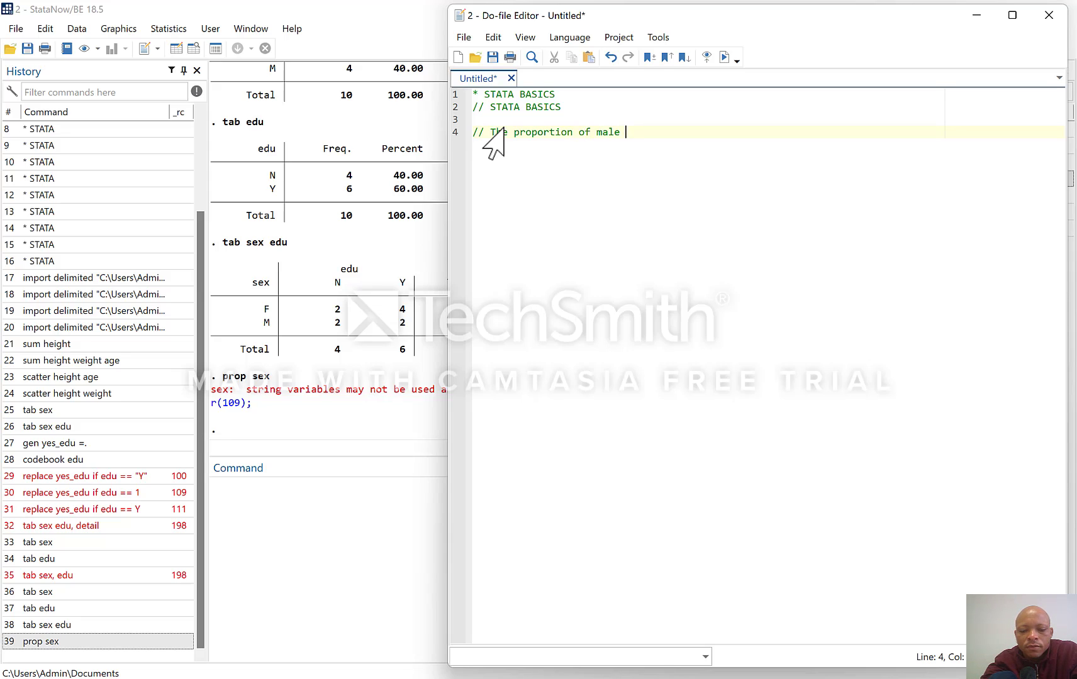
pyautogui.write('to femal')
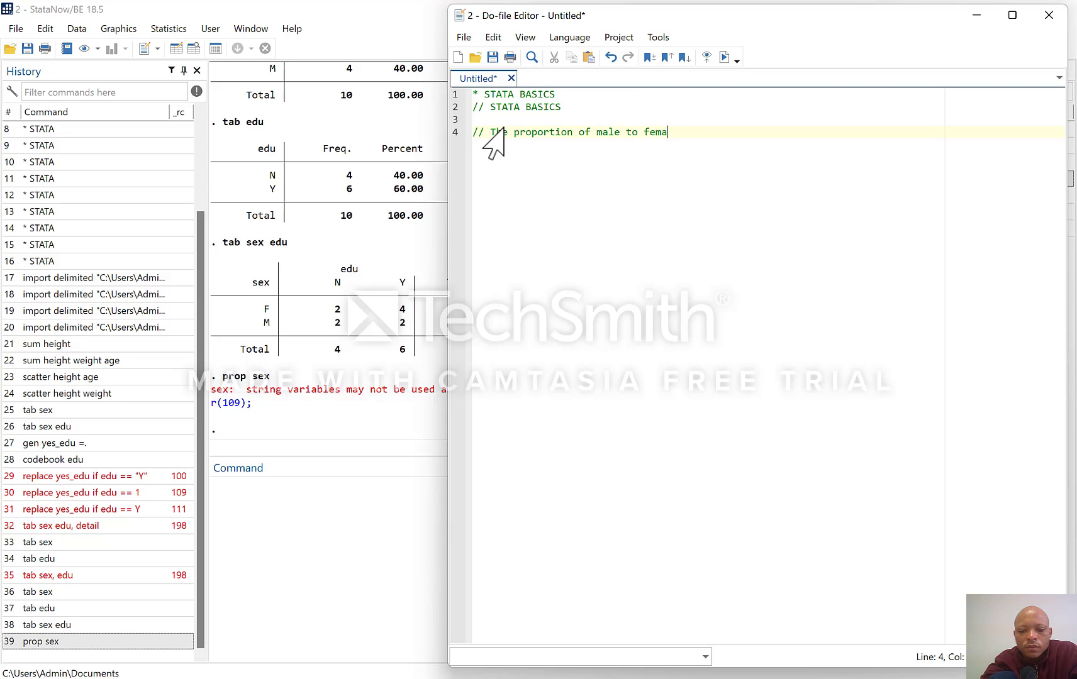
pyautogui.press('BackSpace')
pyautogui.press('BackSpace')
pyautogui.write('ales')
pyautogui.click(620, 132)
pyautogui.write('s')
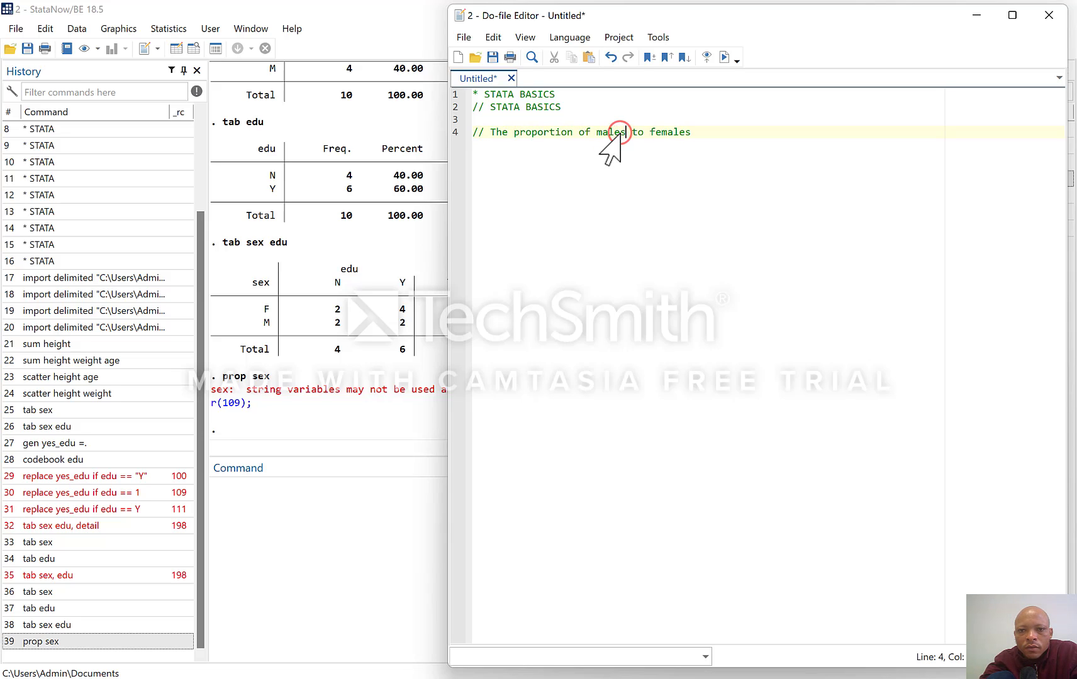
pyautogui.click(707, 132)
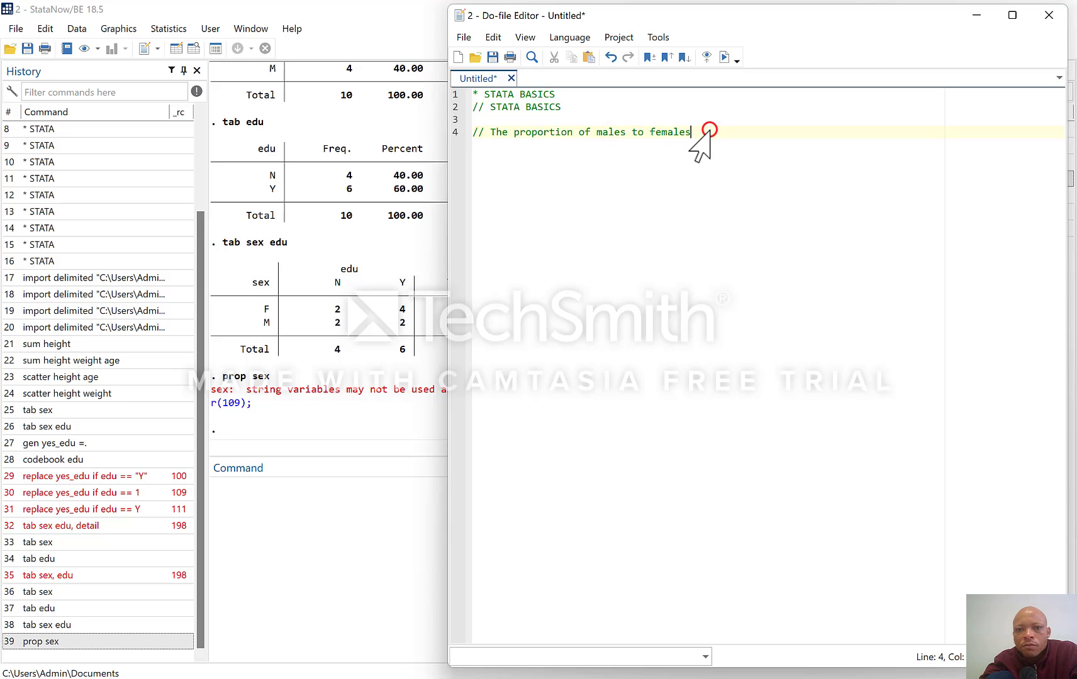
# - Add the command prop sex below the proportion comment, followed by a blank line
pyautogui.press('Return')
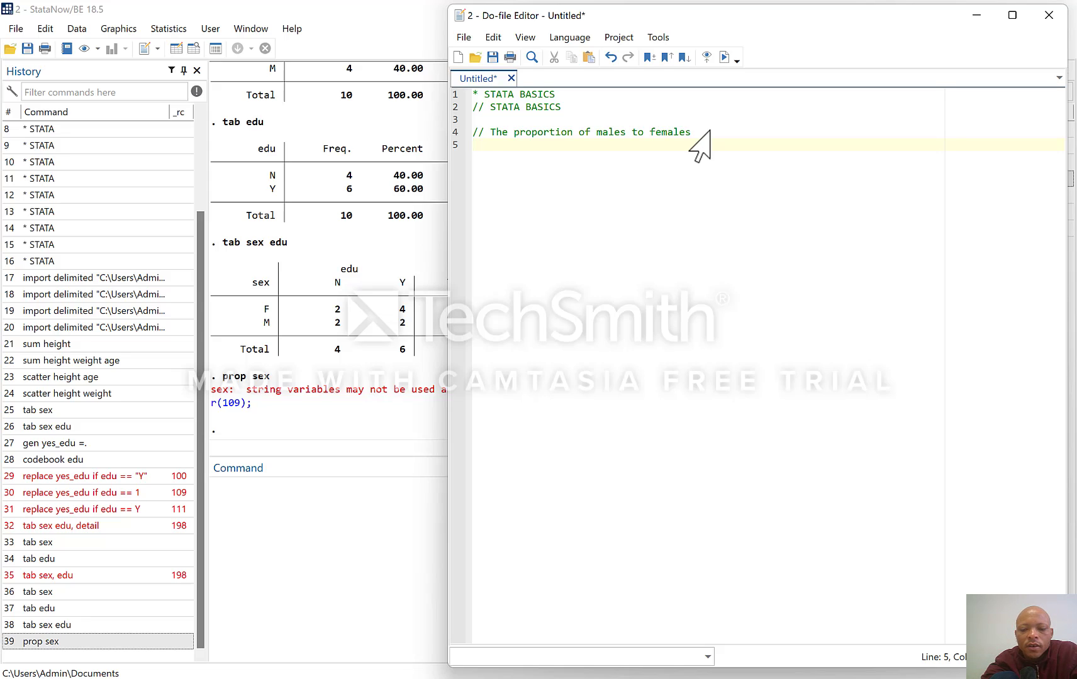
pyautogui.write('prop')
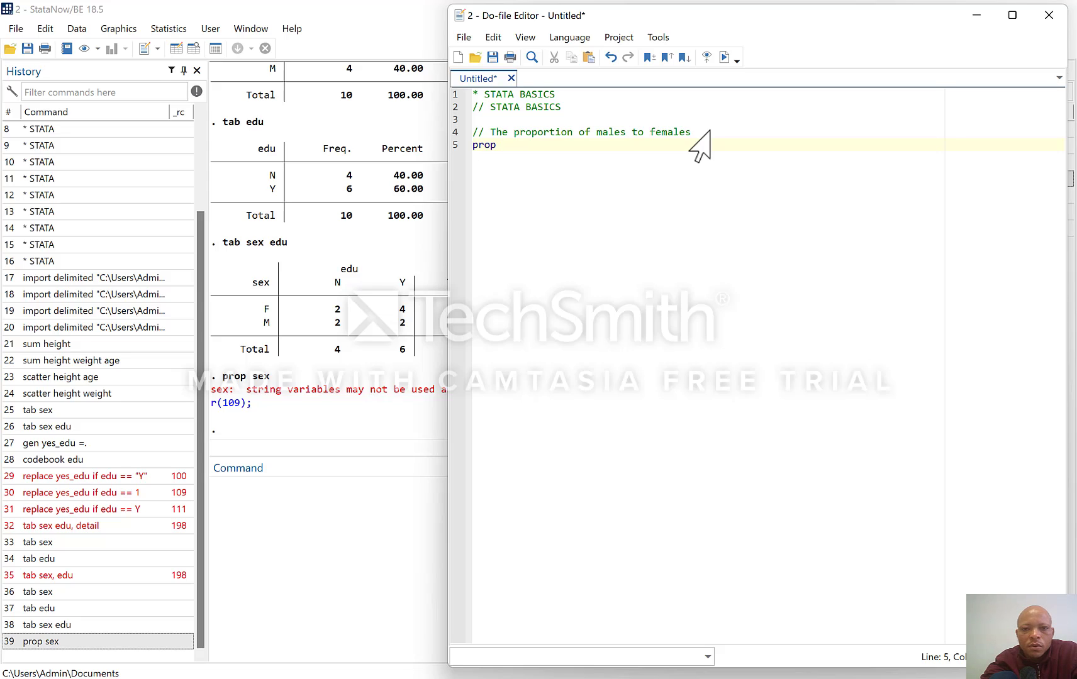
pyautogui.write('sex')
pyautogui.press('Return')
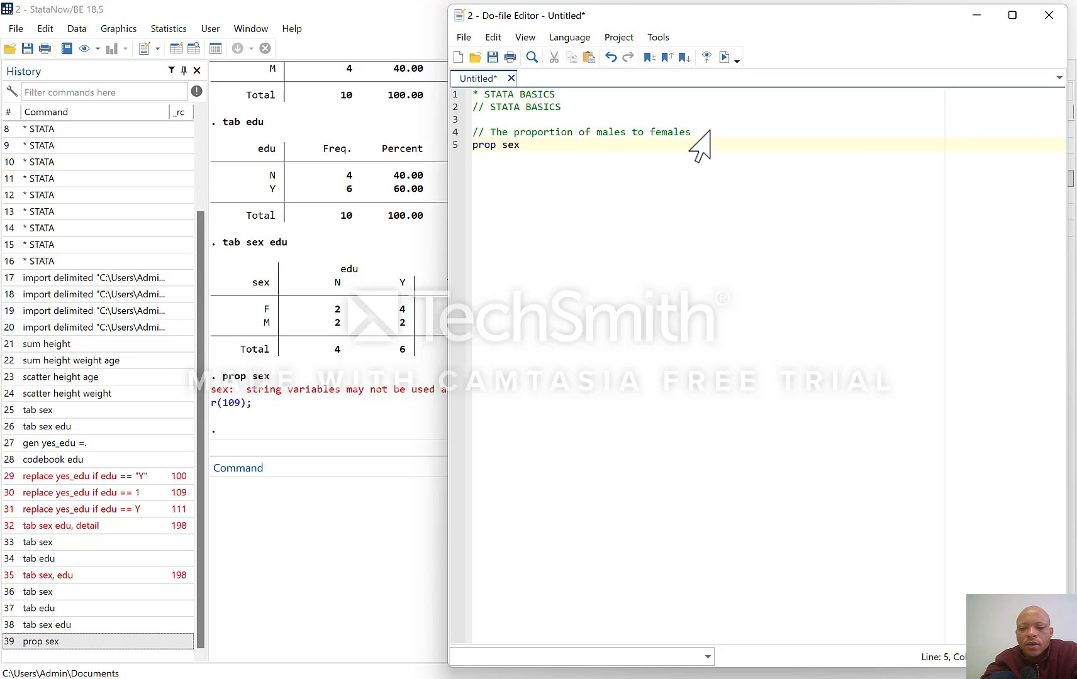
pyautogui.press('Return')
pyautogui.press('Return')
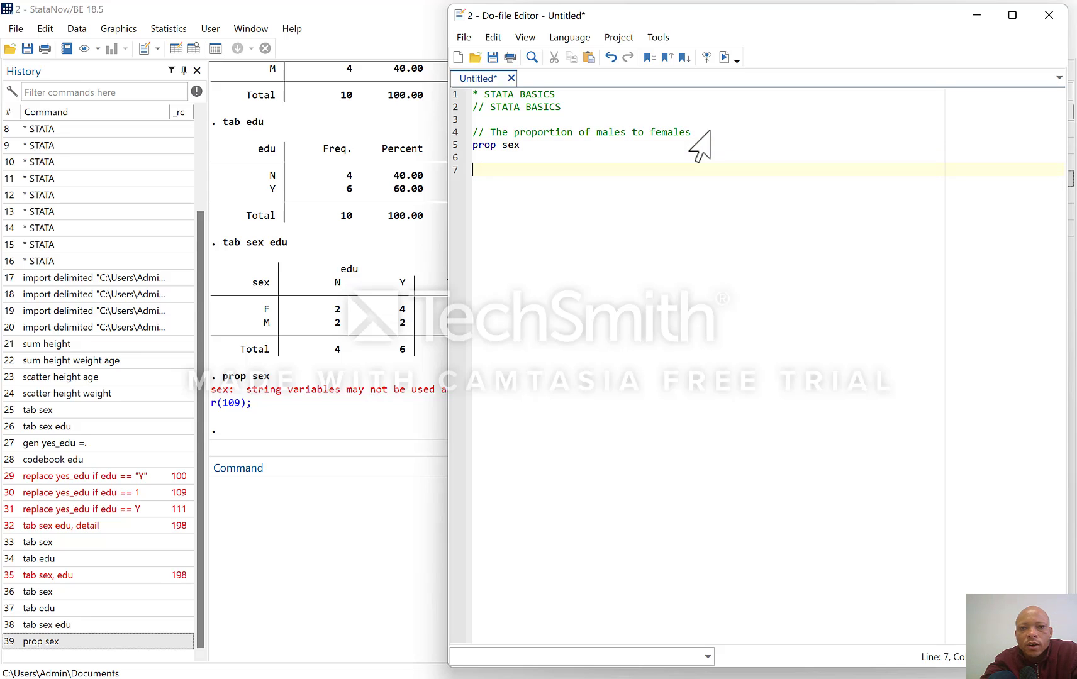
# - Write the comment "// The 2*2 contingency table of sex and education" on line 7 of the do-file
pyautogui.write('// The 2')
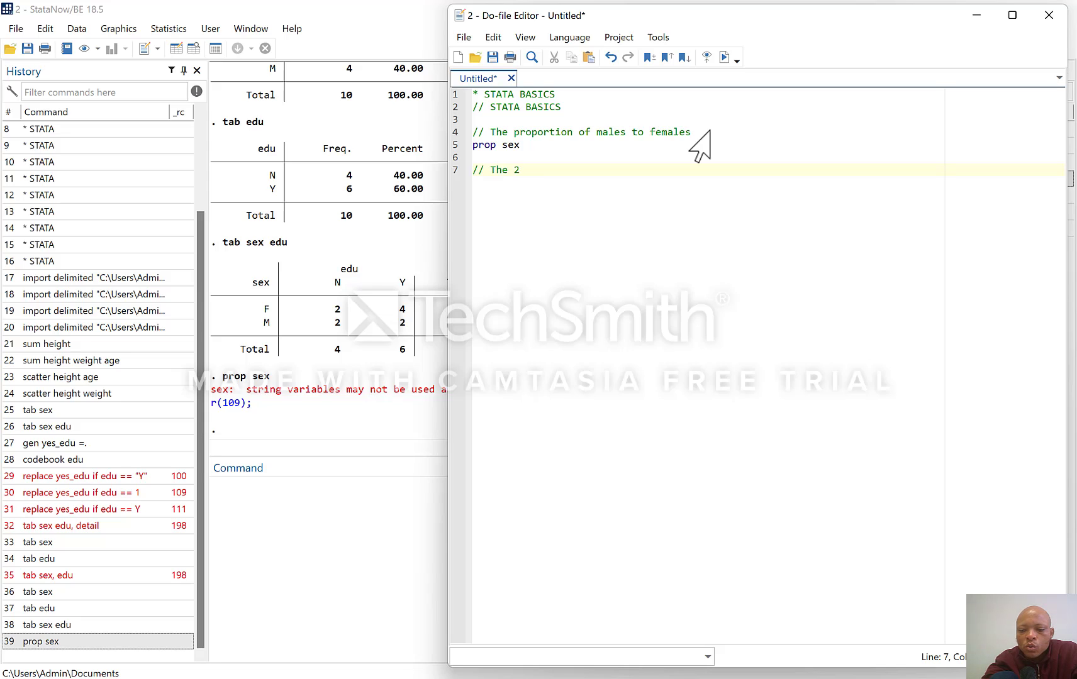
pyautogui.write('*2 ')
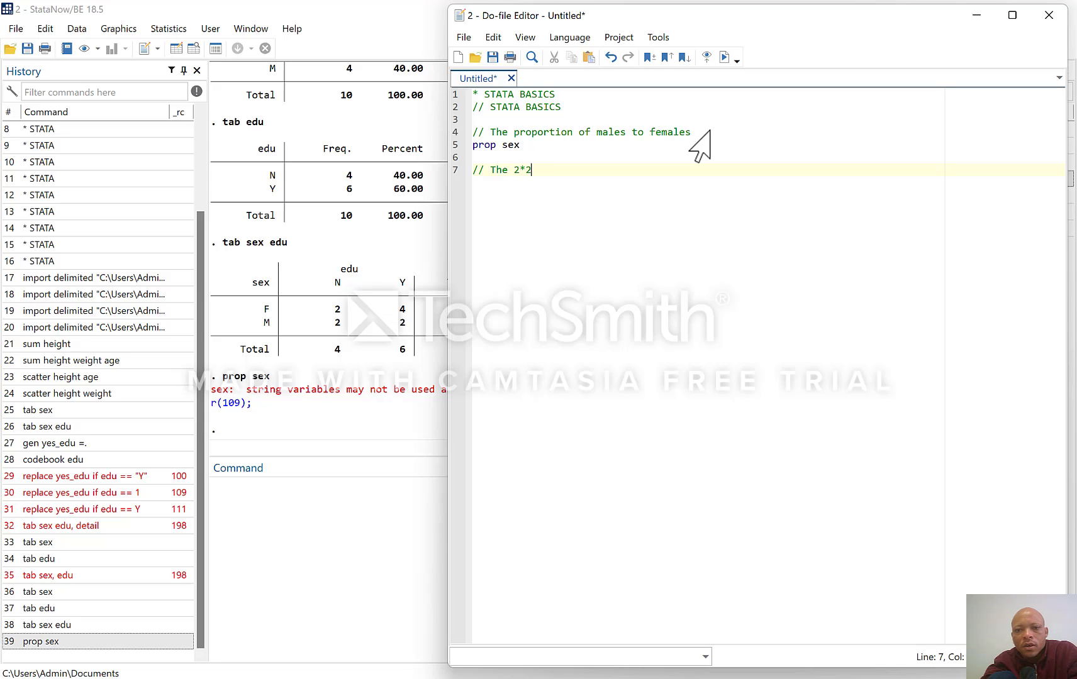
pyautogui.write('conting')
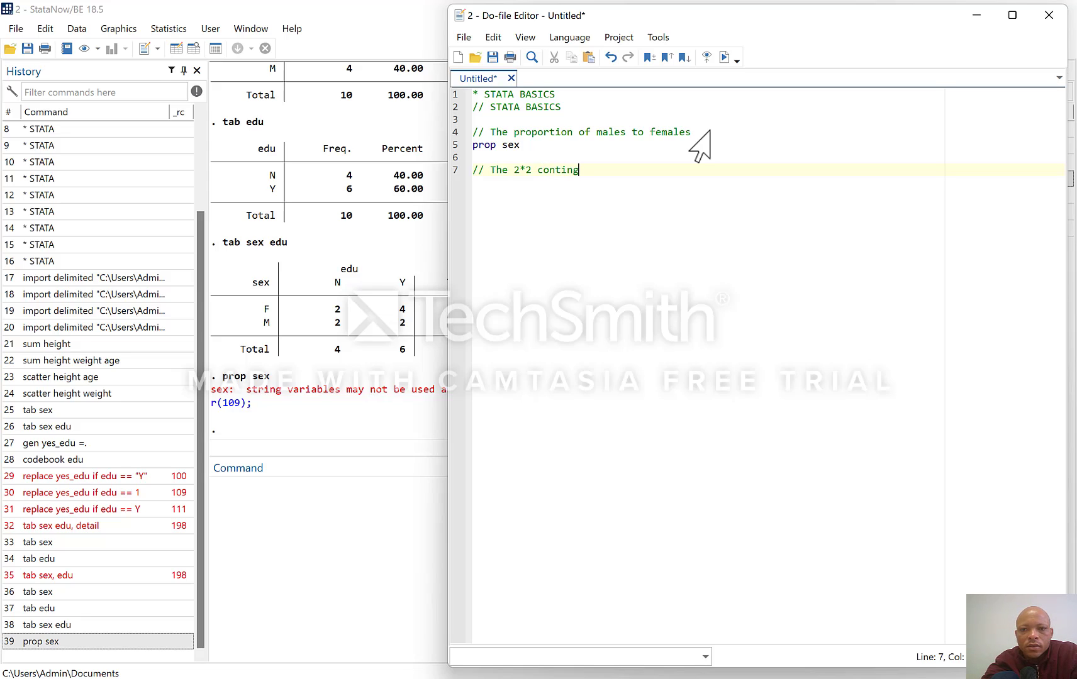
pyautogui.write('eb')
pyautogui.press('BackSpace')
pyautogui.write('ncy table')
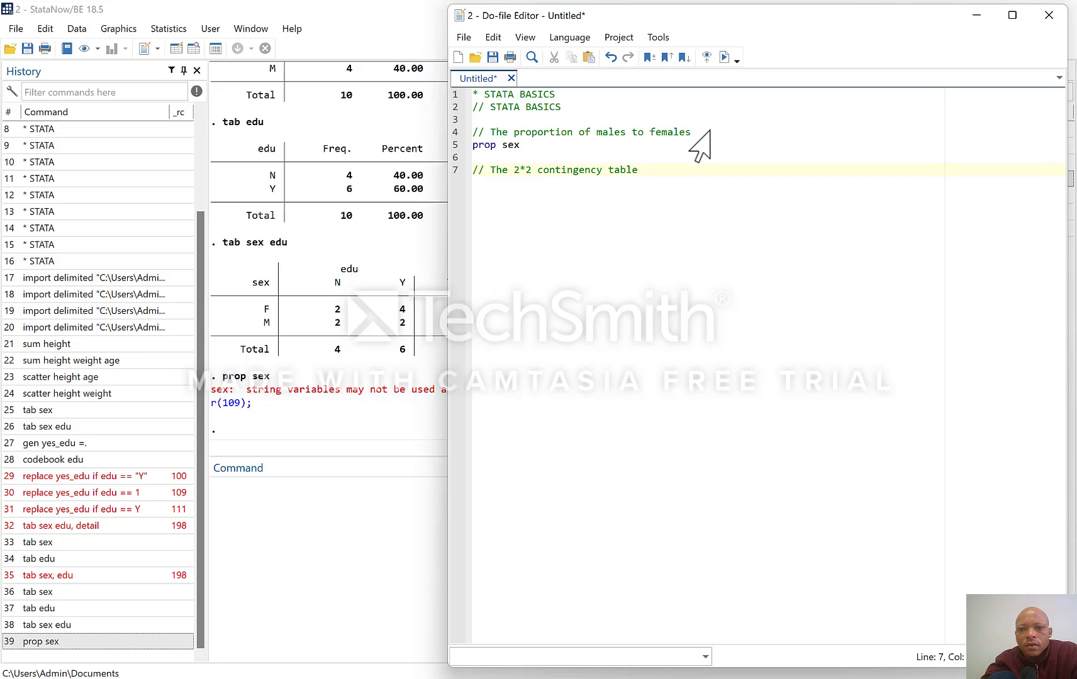
pyautogui.write(' of sex and edu')
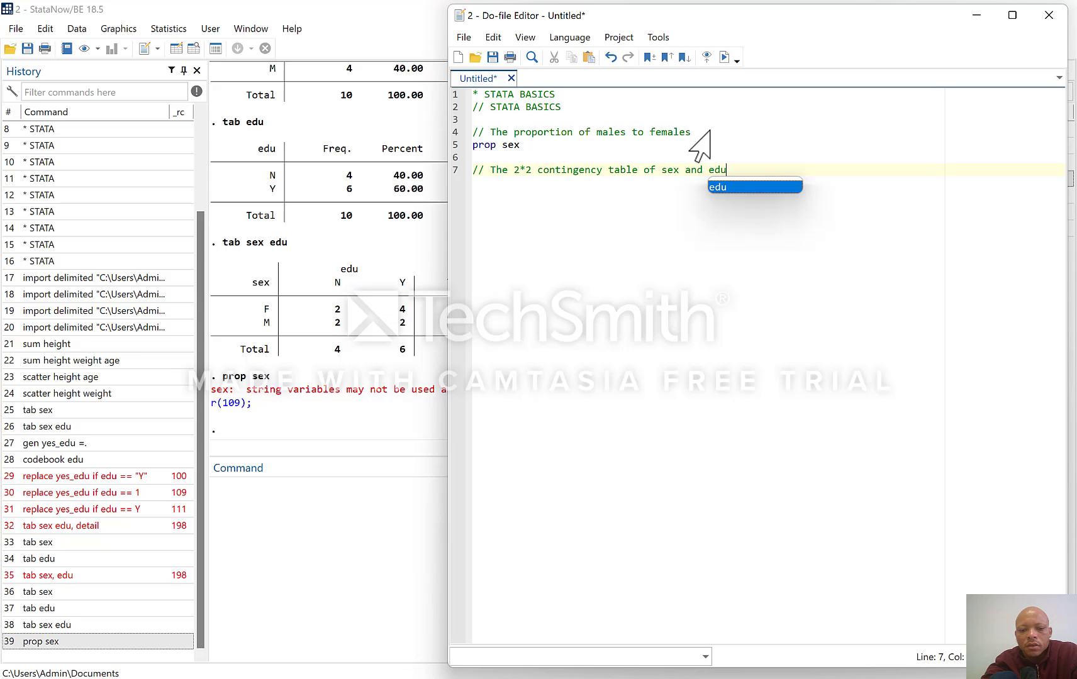
pyautogui.write('cation')
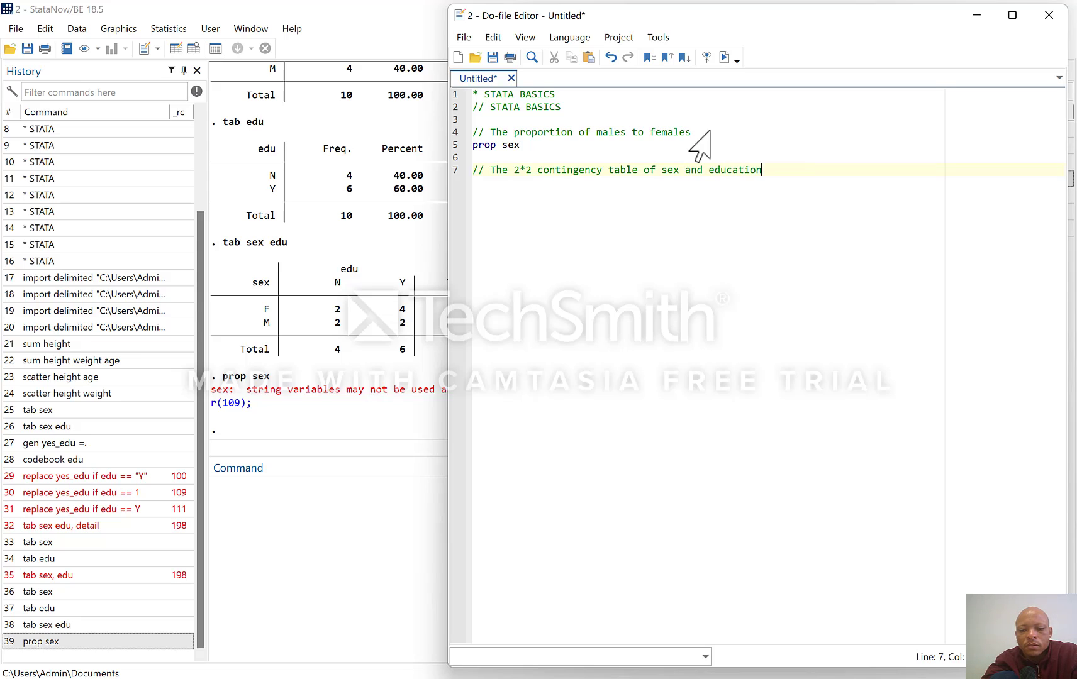
# - Add the command tab sex edu below the contingency table comment, followed by a blank line
pyautogui.press('Return')
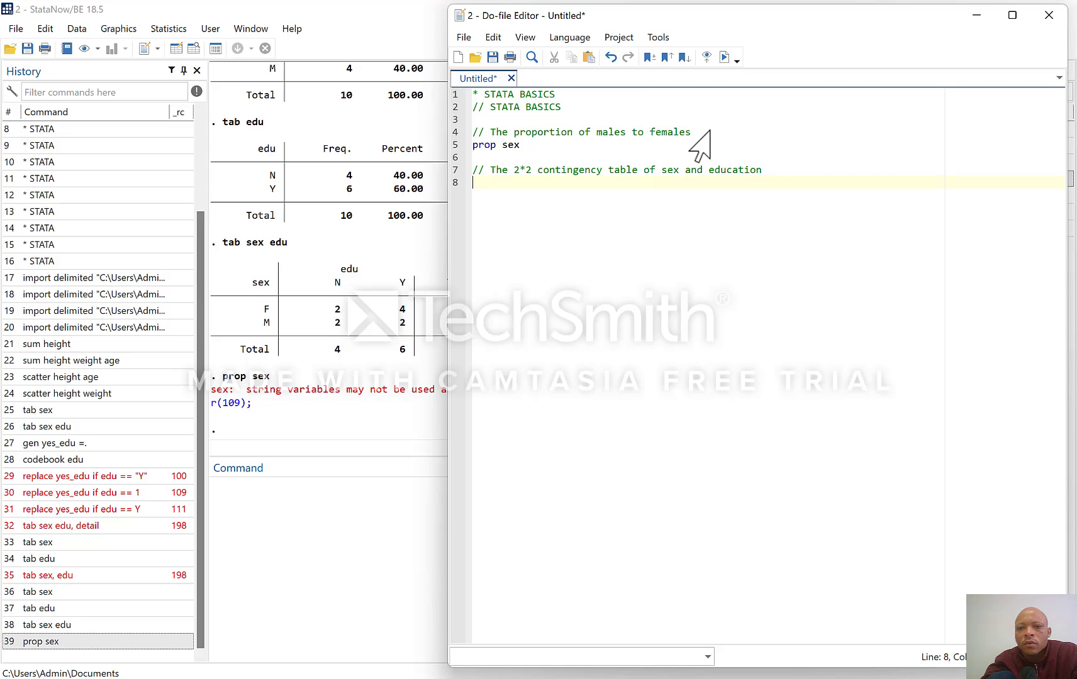
pyautogui.write('tab ')
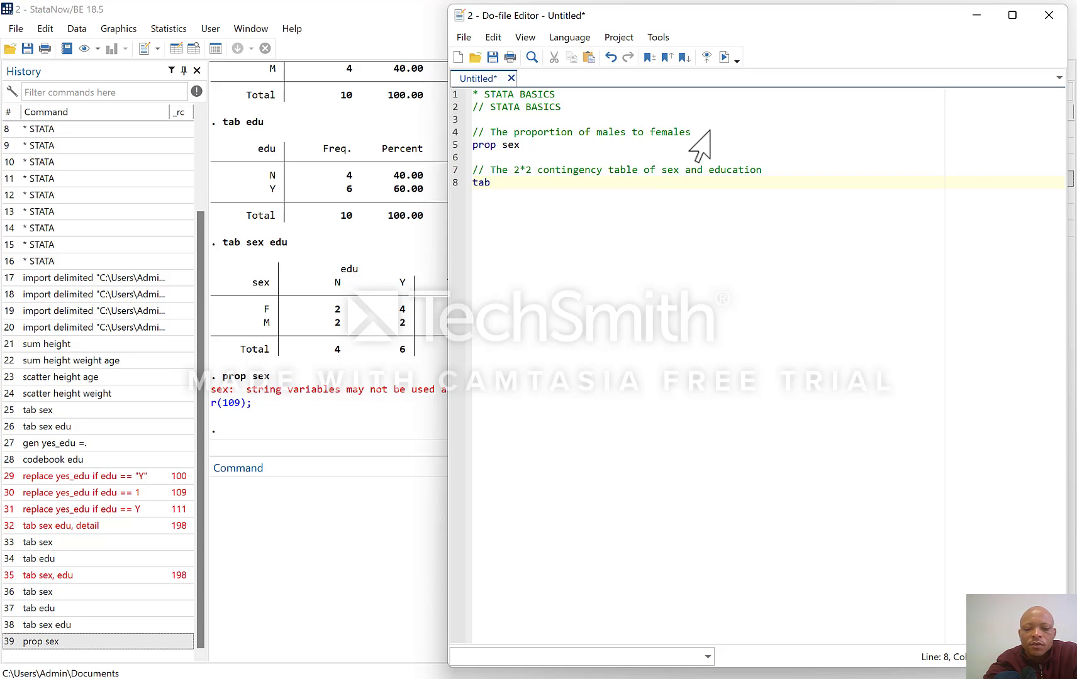
pyautogui.write('sex ')
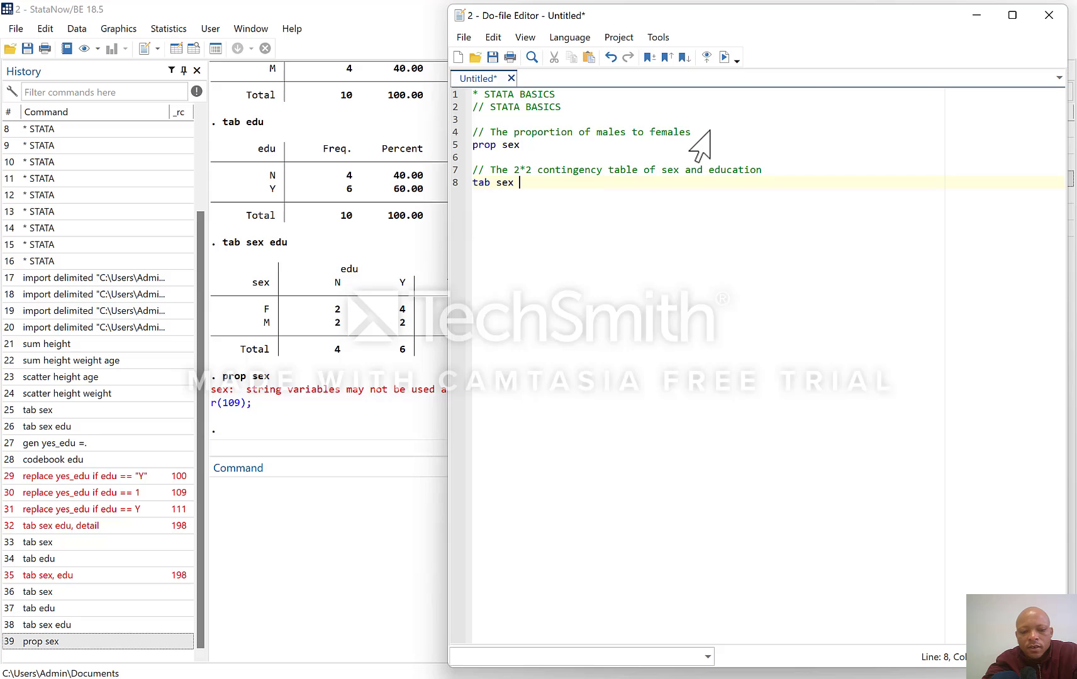
pyautogui.write('edu')
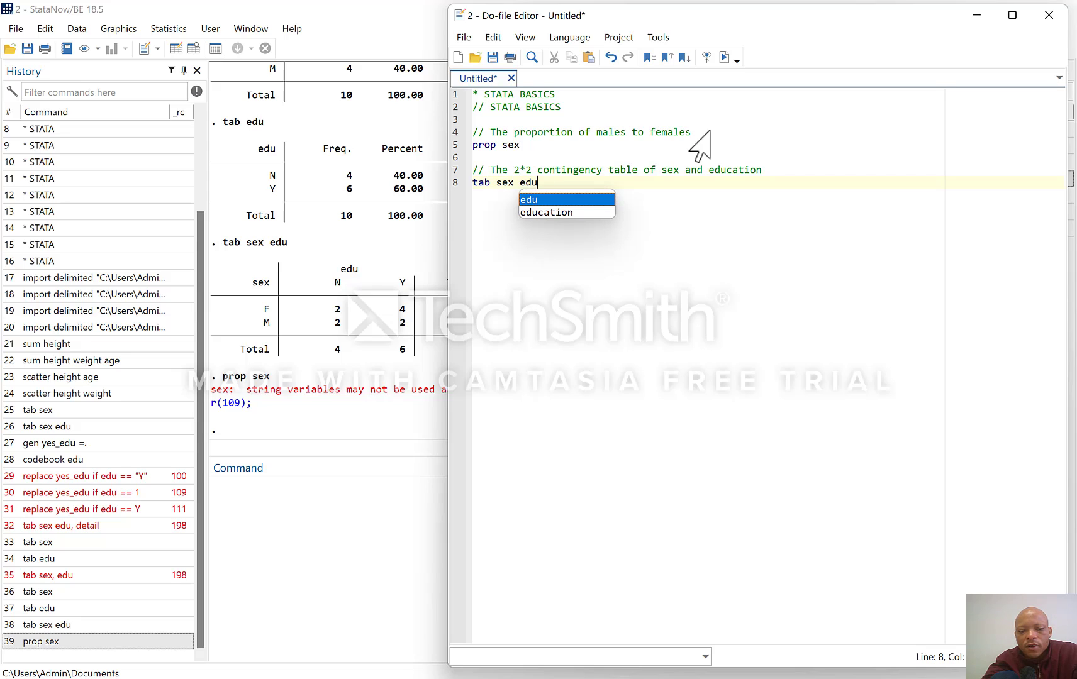
pyautogui.press('Return')
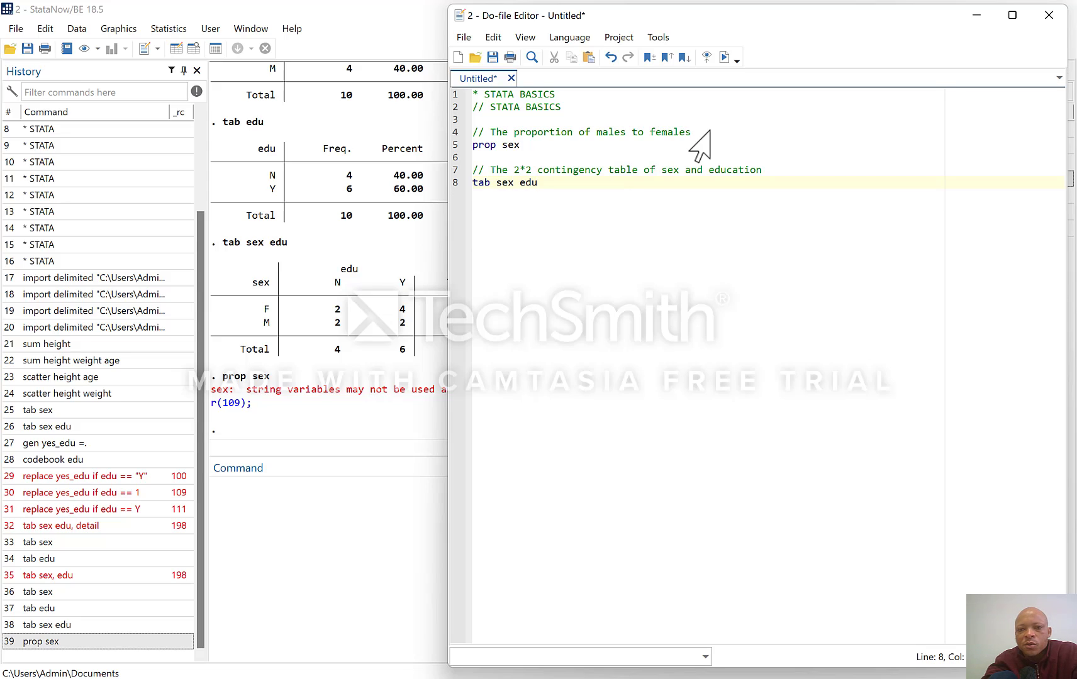
pyautogui.press('Return')
pyautogui.press('Return')
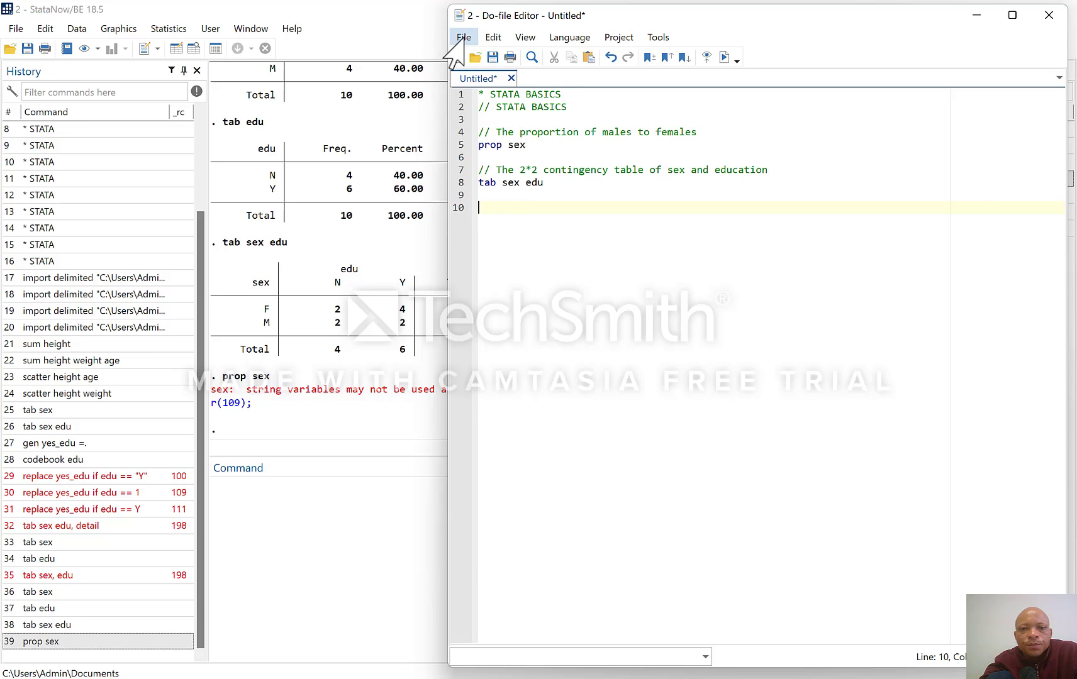
# - Save the do-file as "students analysis" in the STATA BASICS folder on the desktop
pyautogui.click(463, 38)
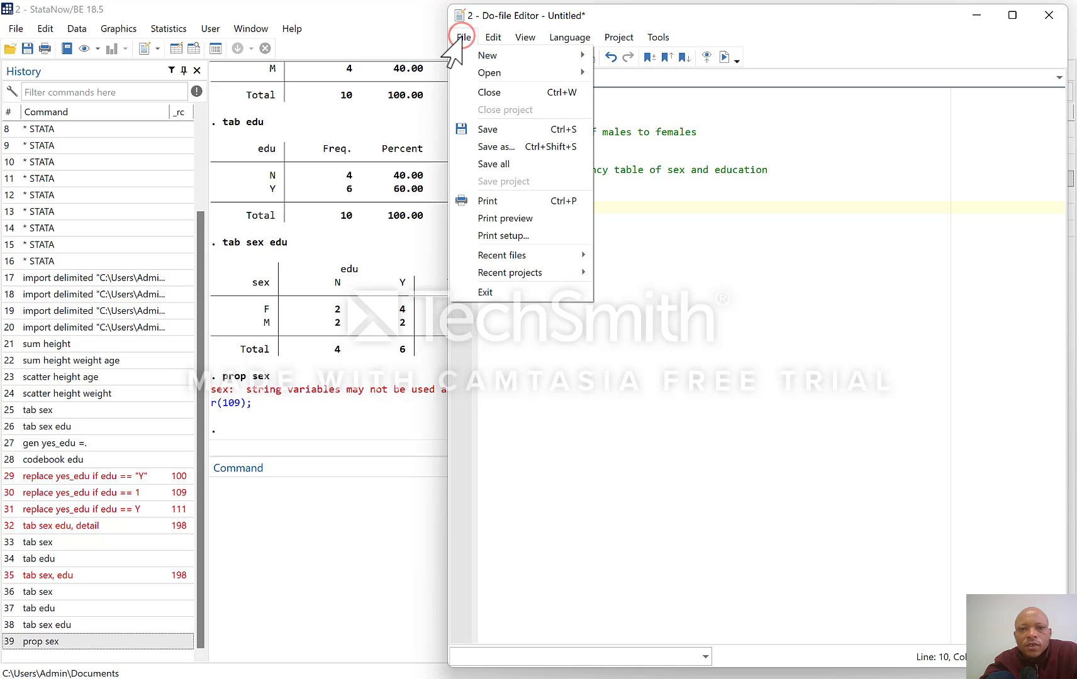
pyautogui.click(488, 130)
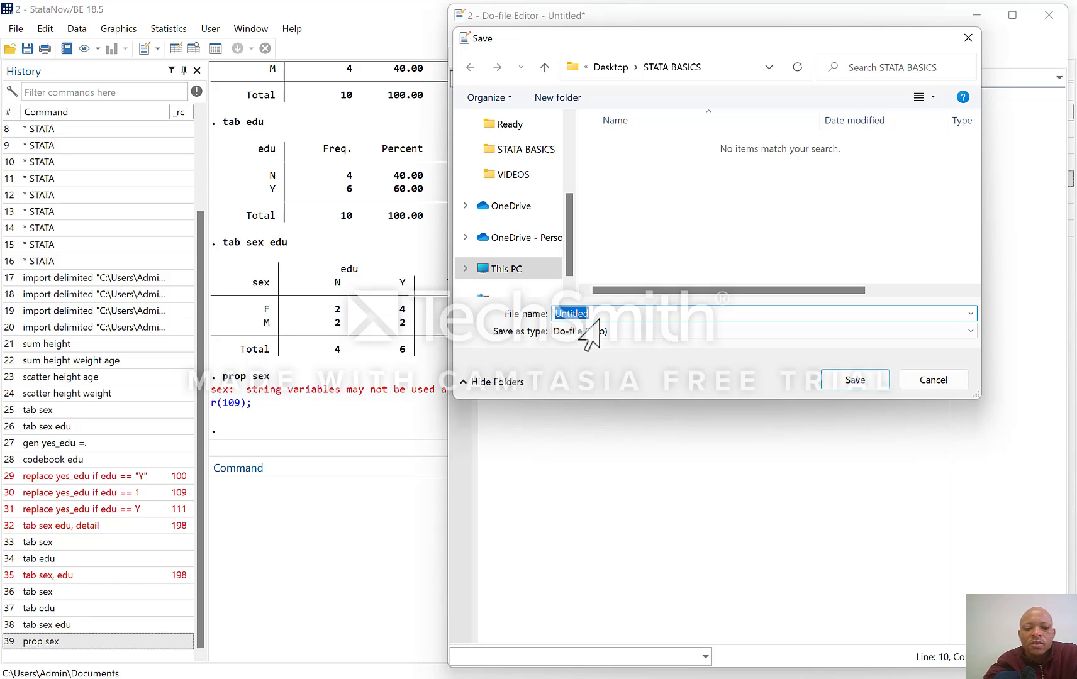
pyautogui.write('student')
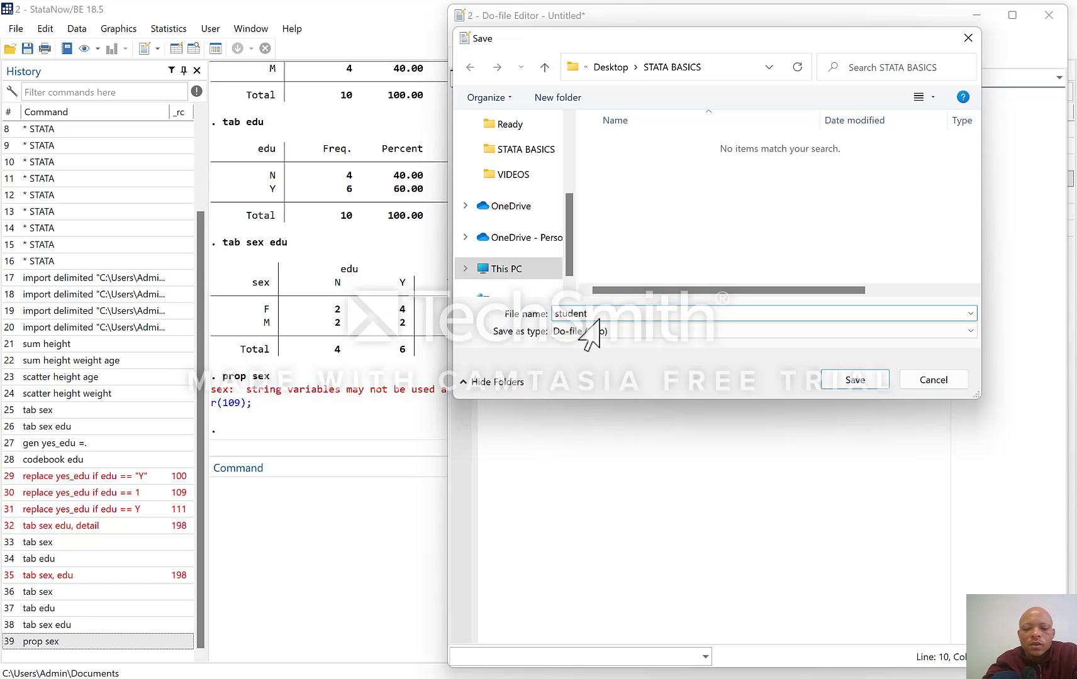
pyautogui.write('s analysis')
pyautogui.click(844, 380)
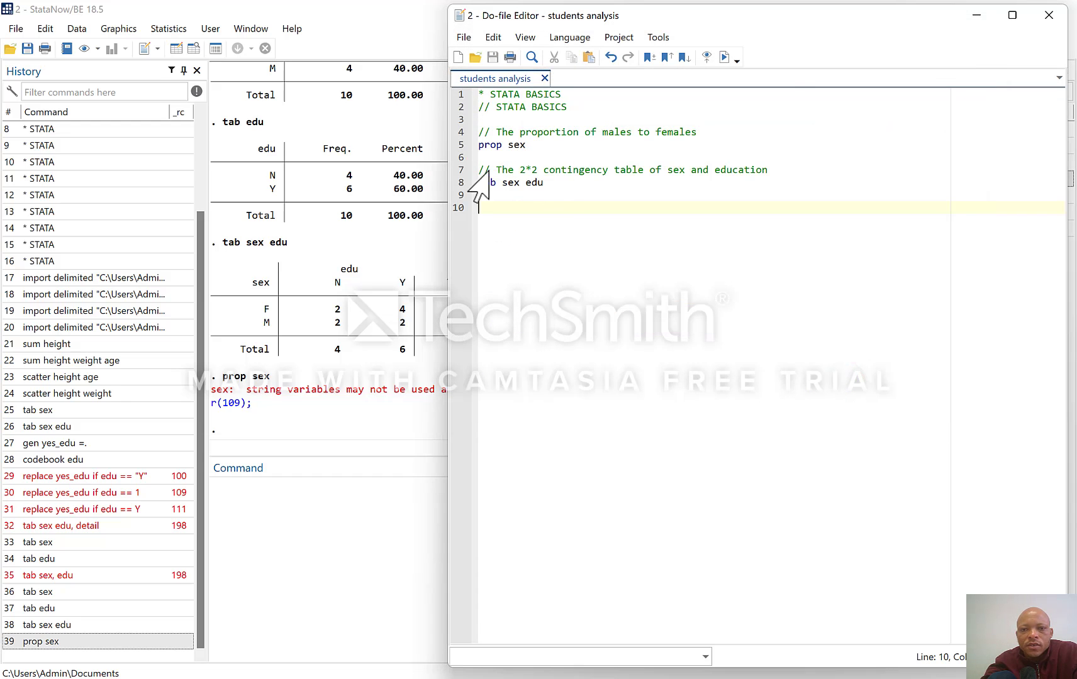
# - Close the Do-file Editor and reopen the saved students analysis do-file from the STATA BASICS folder
pyautogui.click(1048, 15)
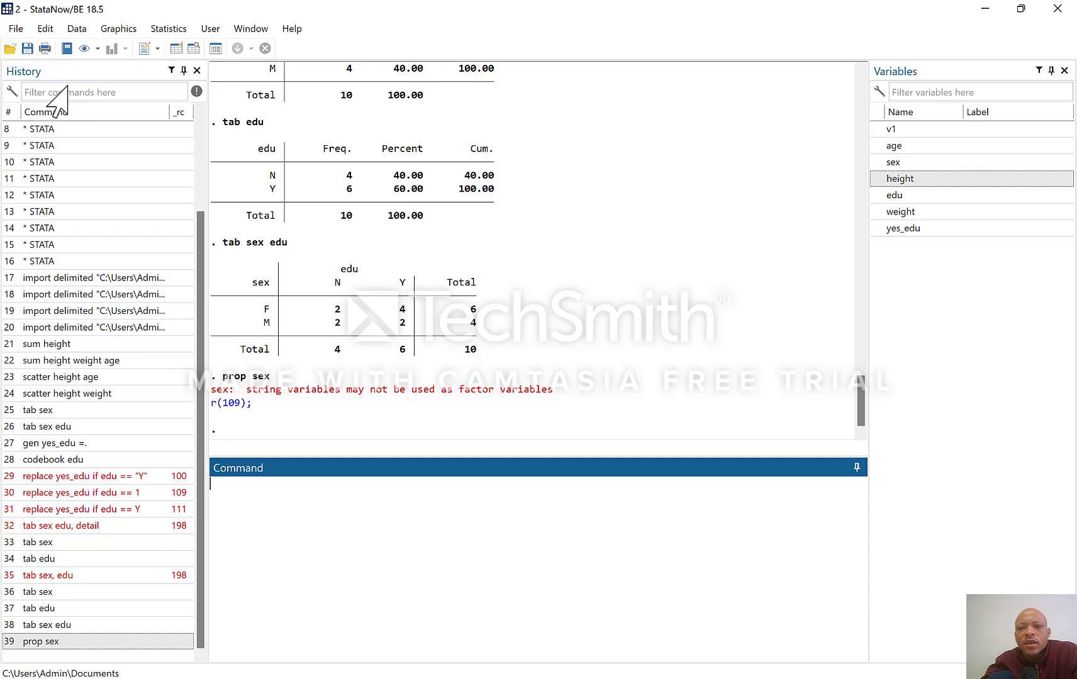
pyautogui.click(15, 29)
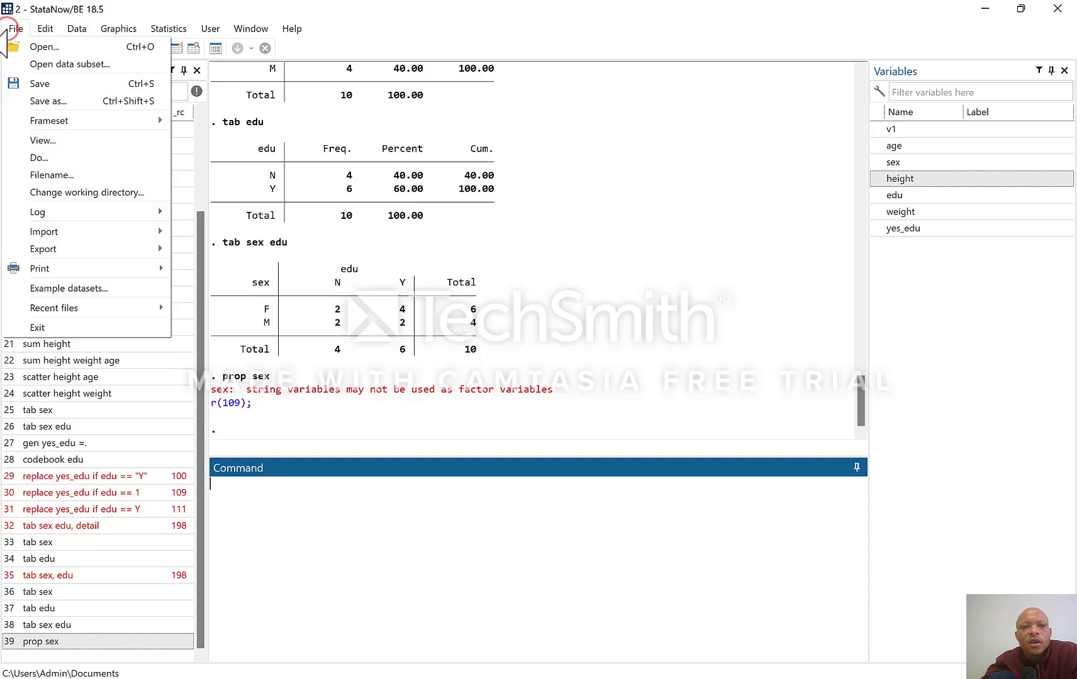
pyautogui.click(101, 44)
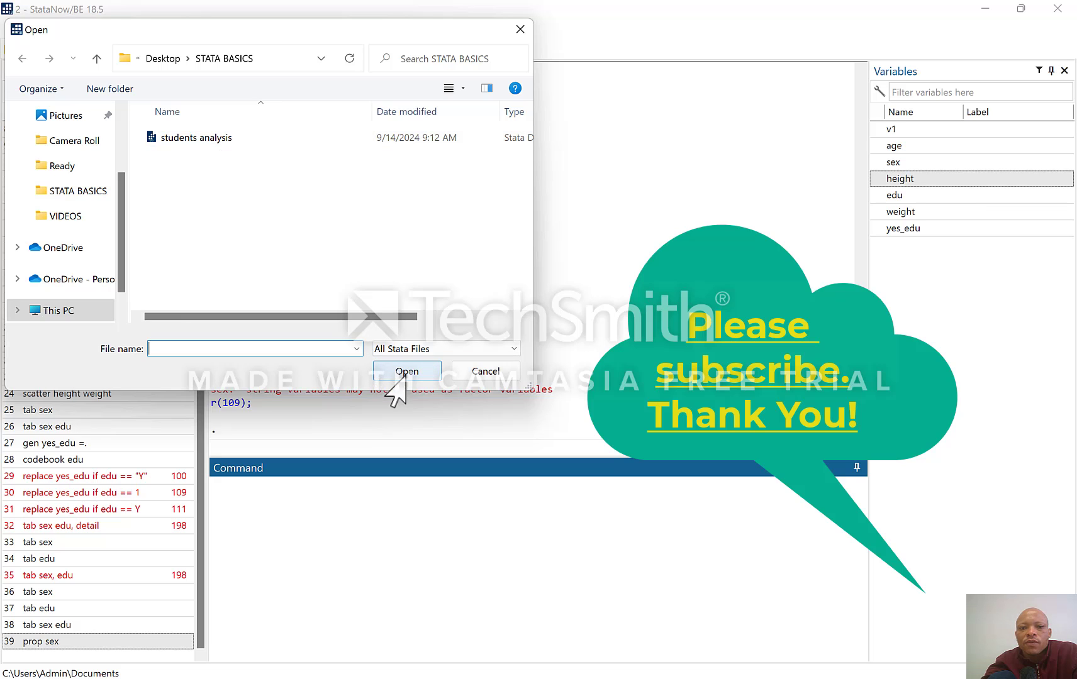
pyautogui.doubleClick(242, 135)
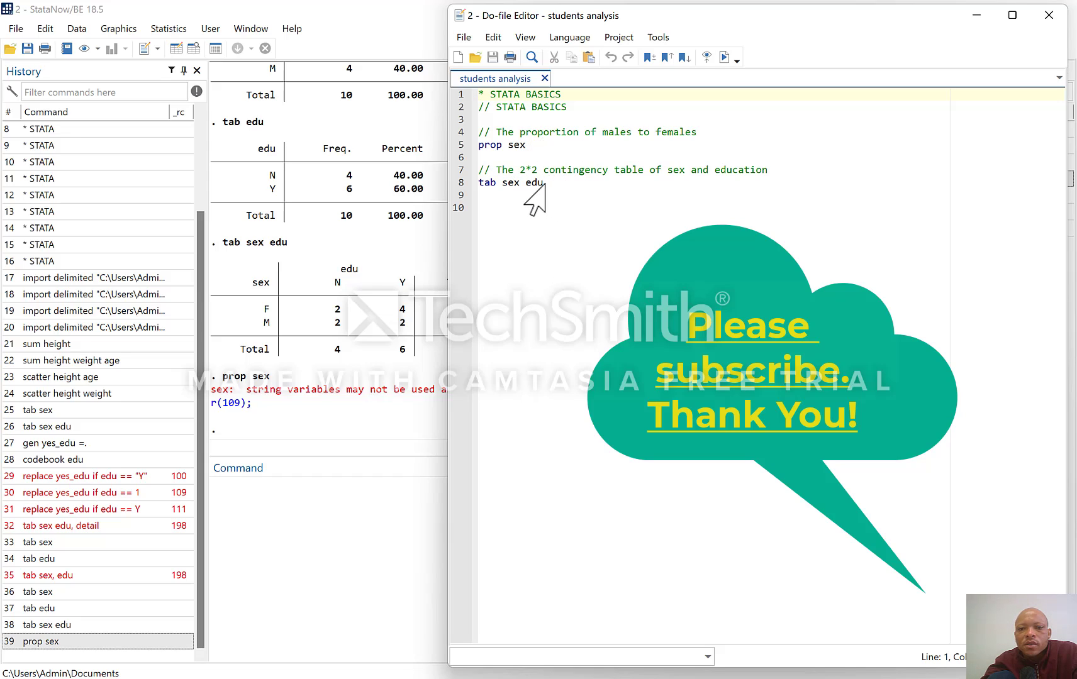
# - Run only the tab sex edu line of the do-file, and close the Do-file Editor
pyautogui.moveTo(543, 183); pyautogui.dragTo(478, 184)
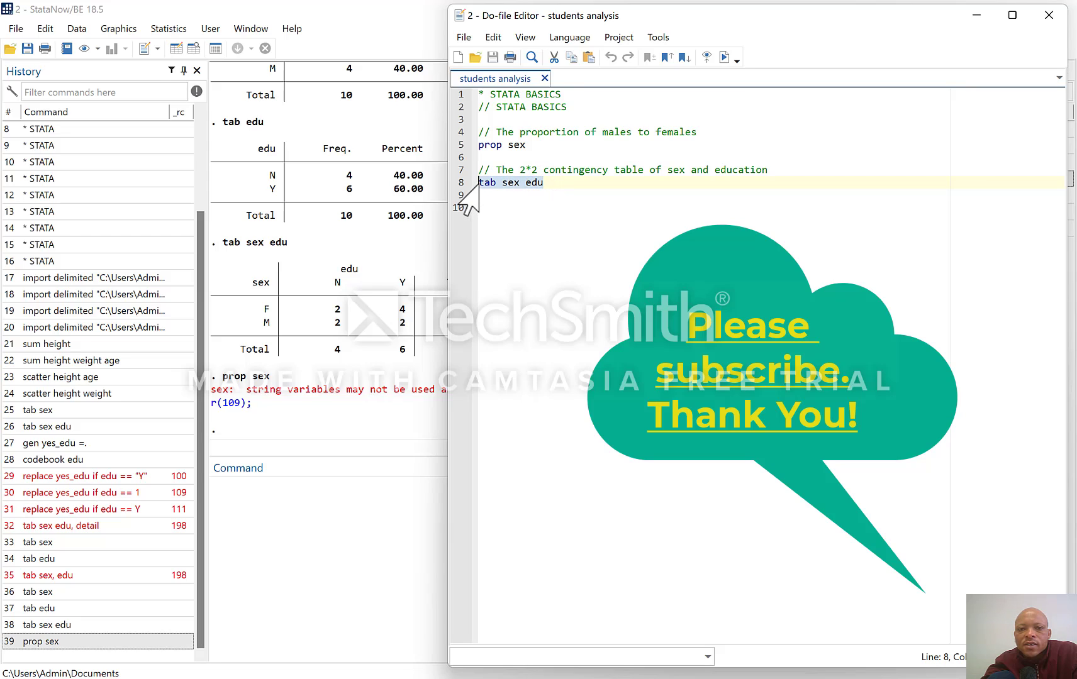
pyautogui.click(723, 57)
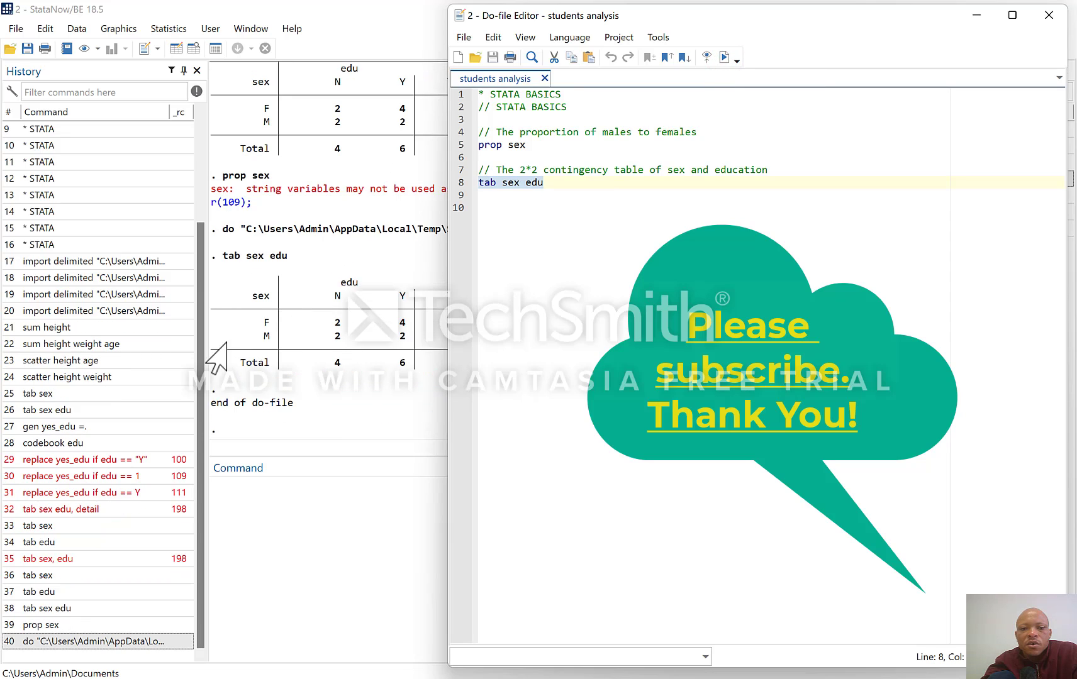
pyautogui.click(314, 396)
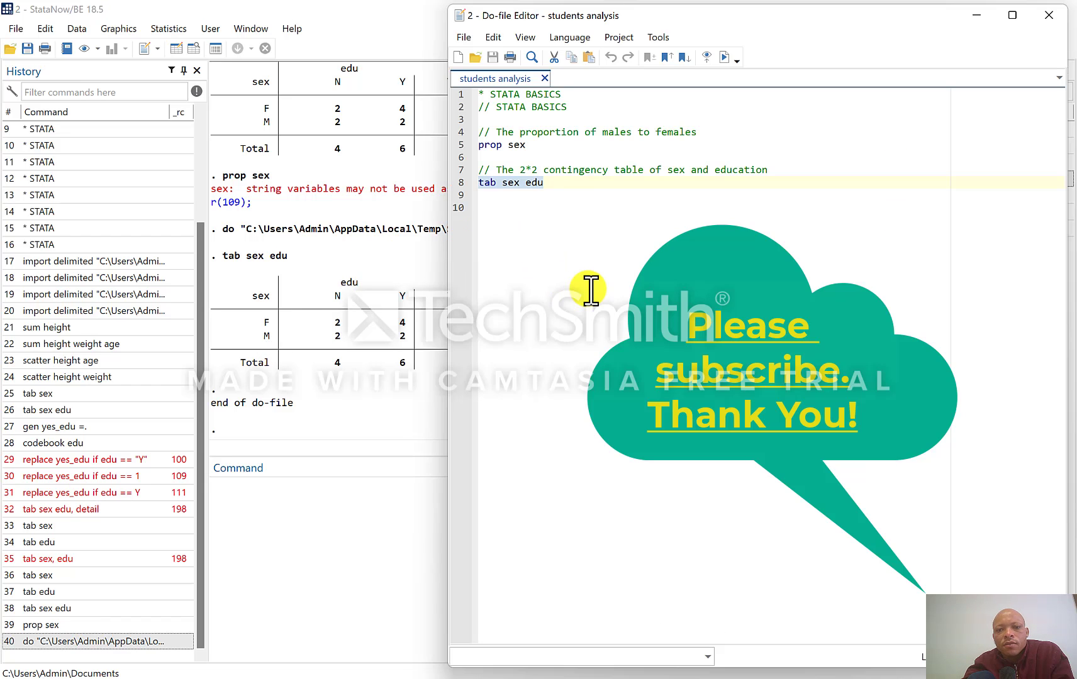
pyautogui.click(588, 289)
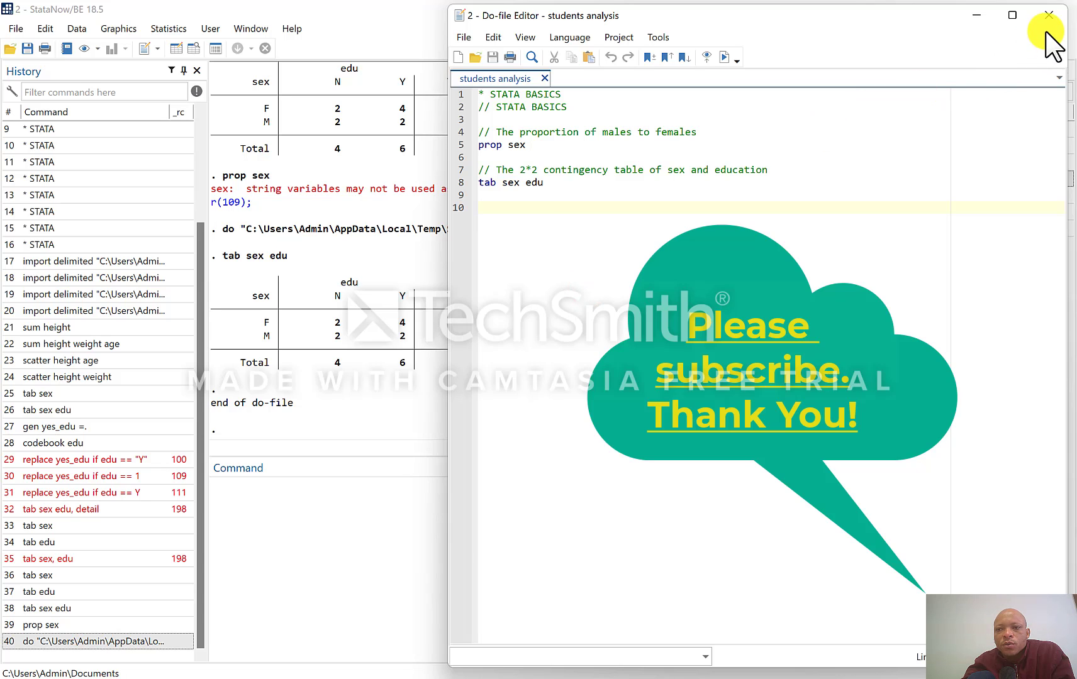
pyautogui.click(1048, 15)
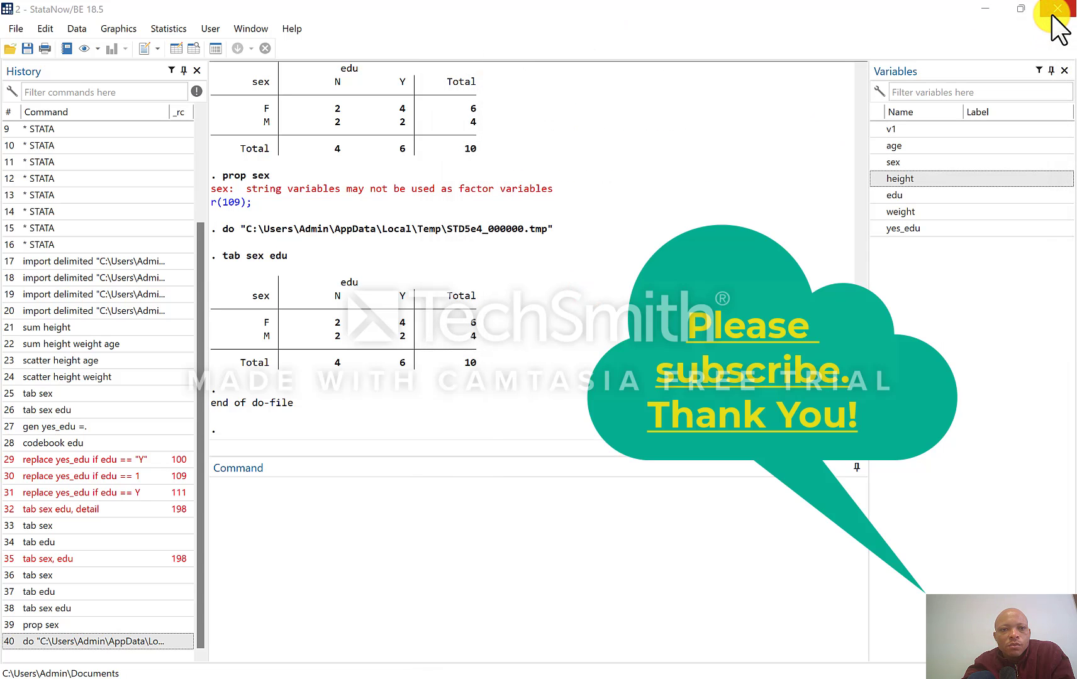